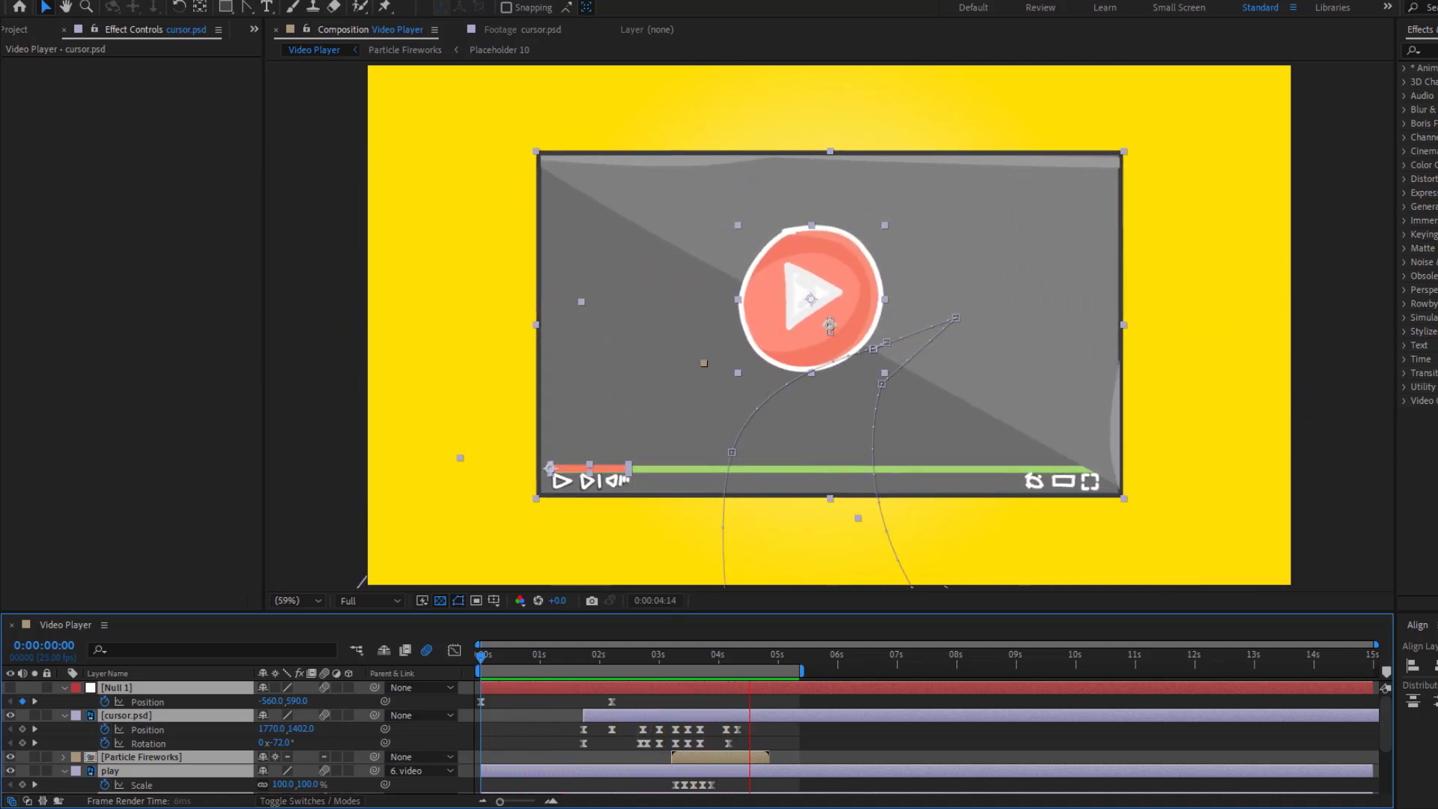
# Step: Preview the finished video-player animation full-size in a maximized Composition panel
pyautogui.press('`')
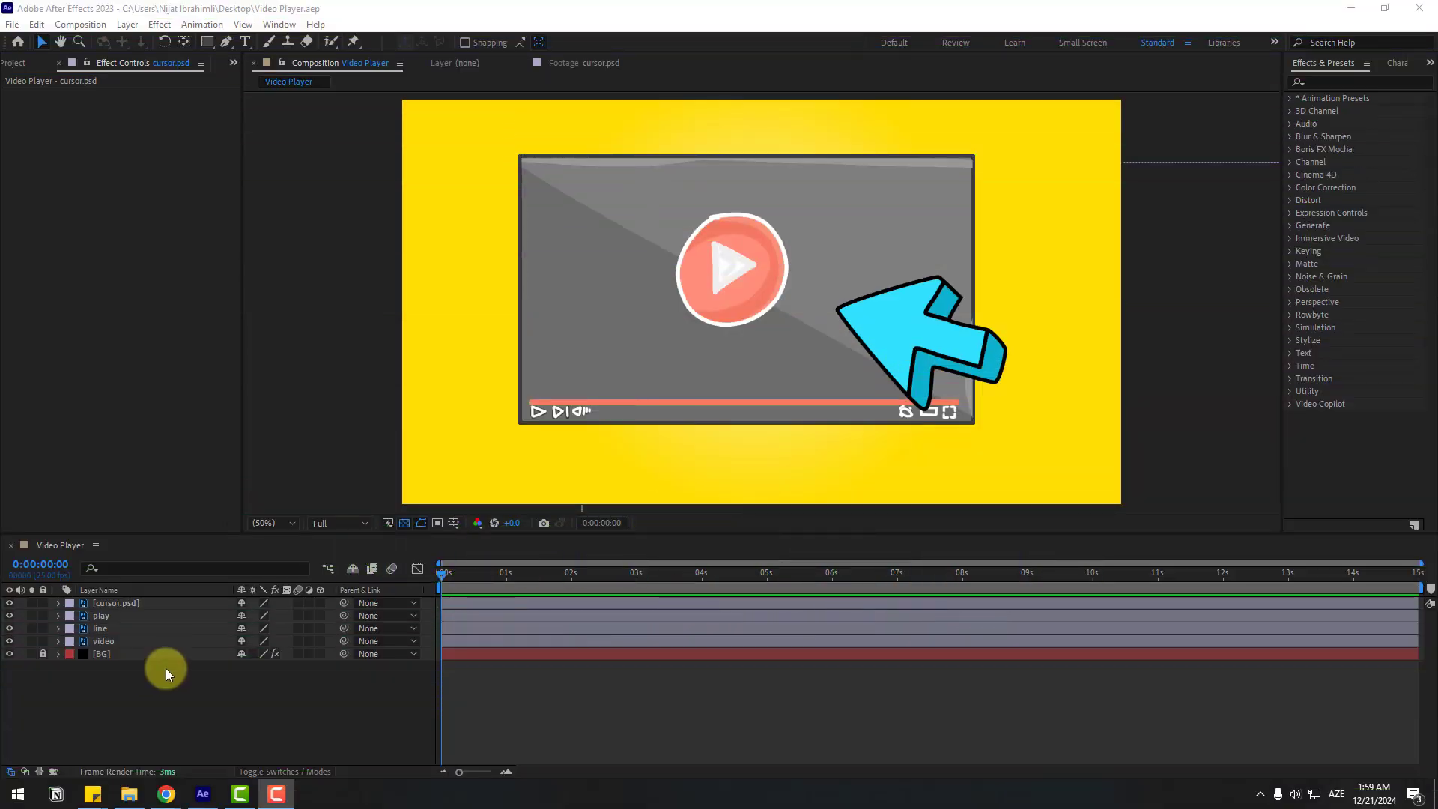
# Step: Scale cursor.psd to 76%, tilt it 20°, and move it off-frame at the lower right
pyautogui.click(105, 602)
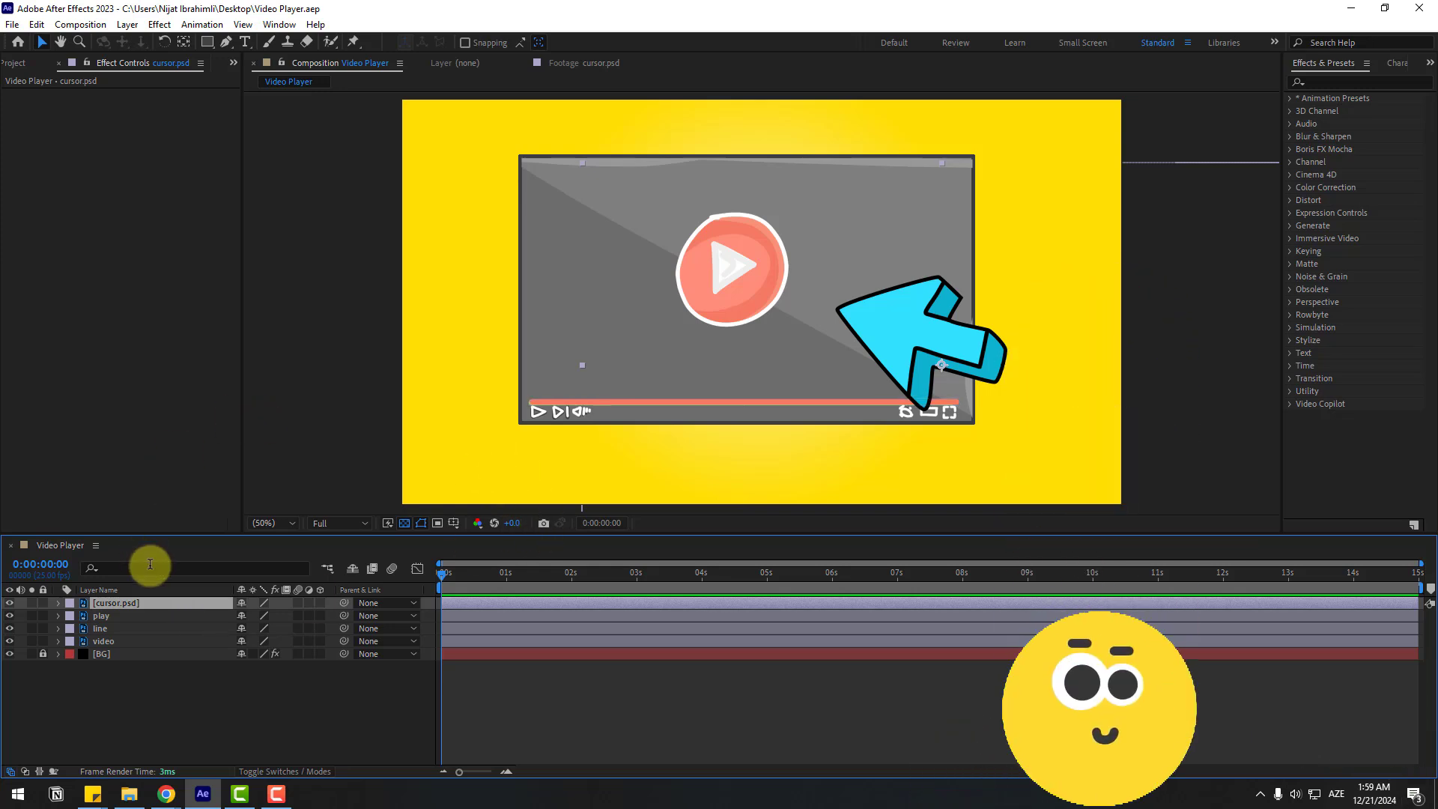
pyautogui.press('s')
pyautogui.moveTo(263, 619)
pyautogui.mouseDown()
pyautogui.moveTo(232, 619)
pyautogui.moveTo(241, 610)
pyautogui.mouseUp()
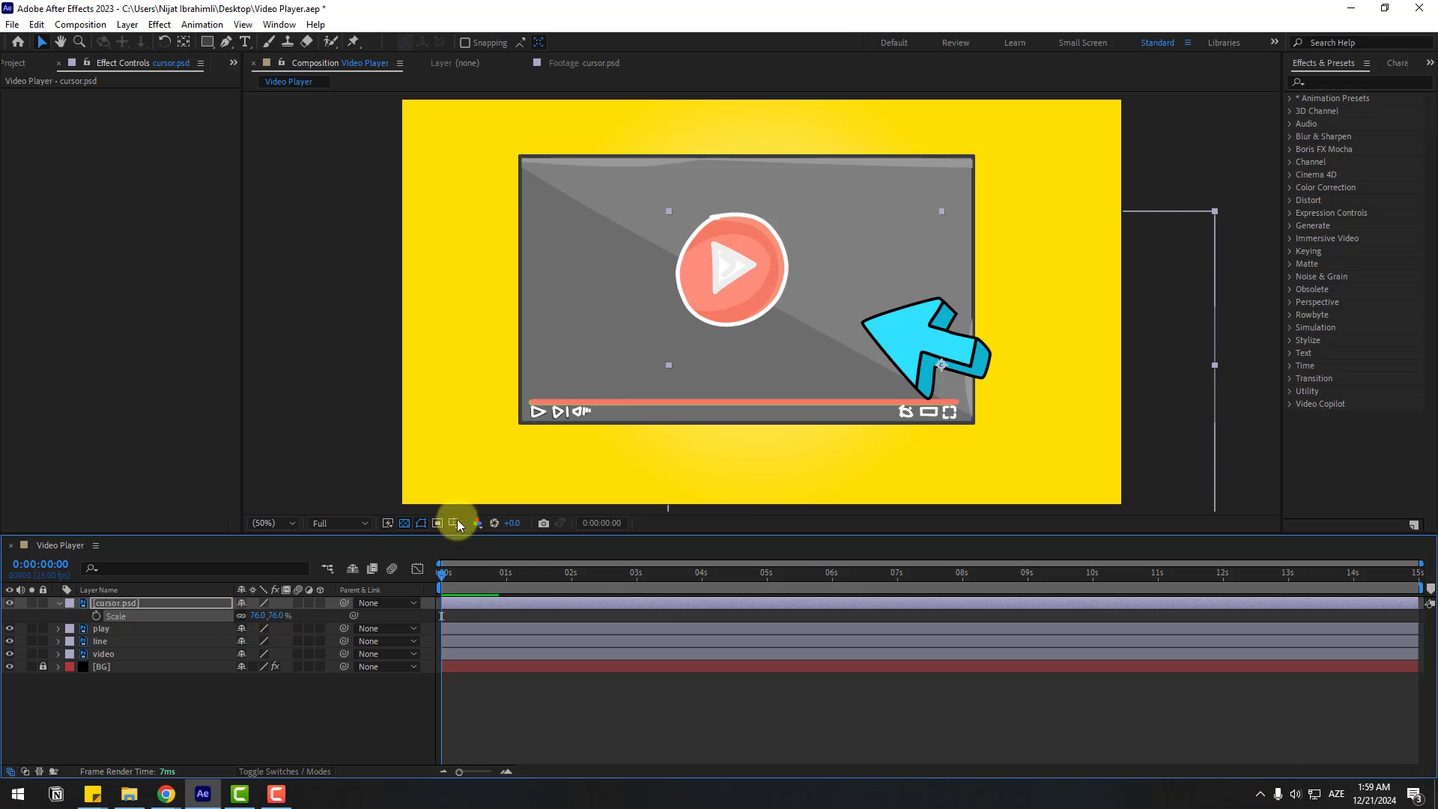
pyautogui.moveTo(875, 373); pyautogui.dragTo(1013, 503)
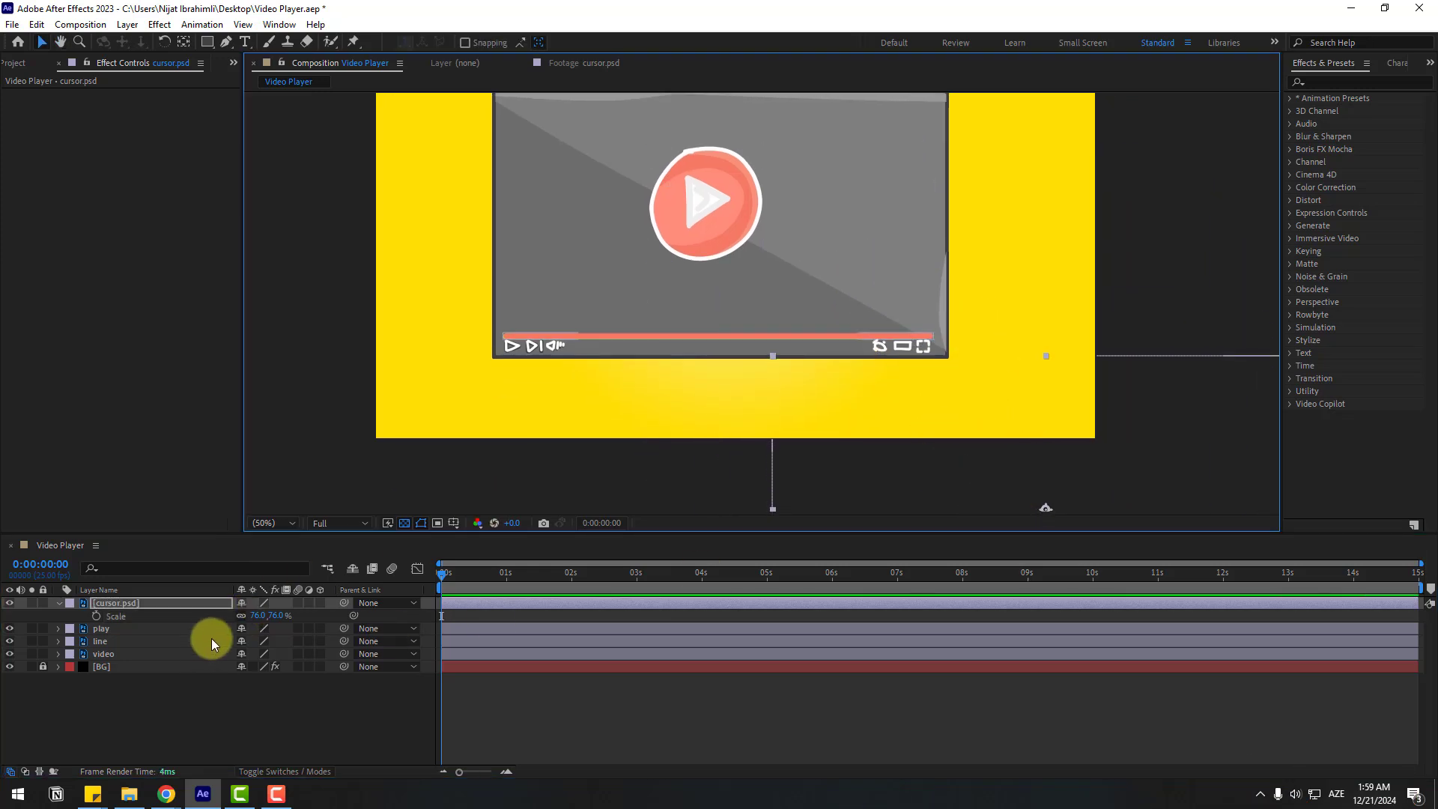
pyautogui.press('r')
pyautogui.moveTo(261, 614); pyautogui.dragTo(270, 615)
pyautogui.moveTo(927, 480); pyautogui.dragTo(938, 515)
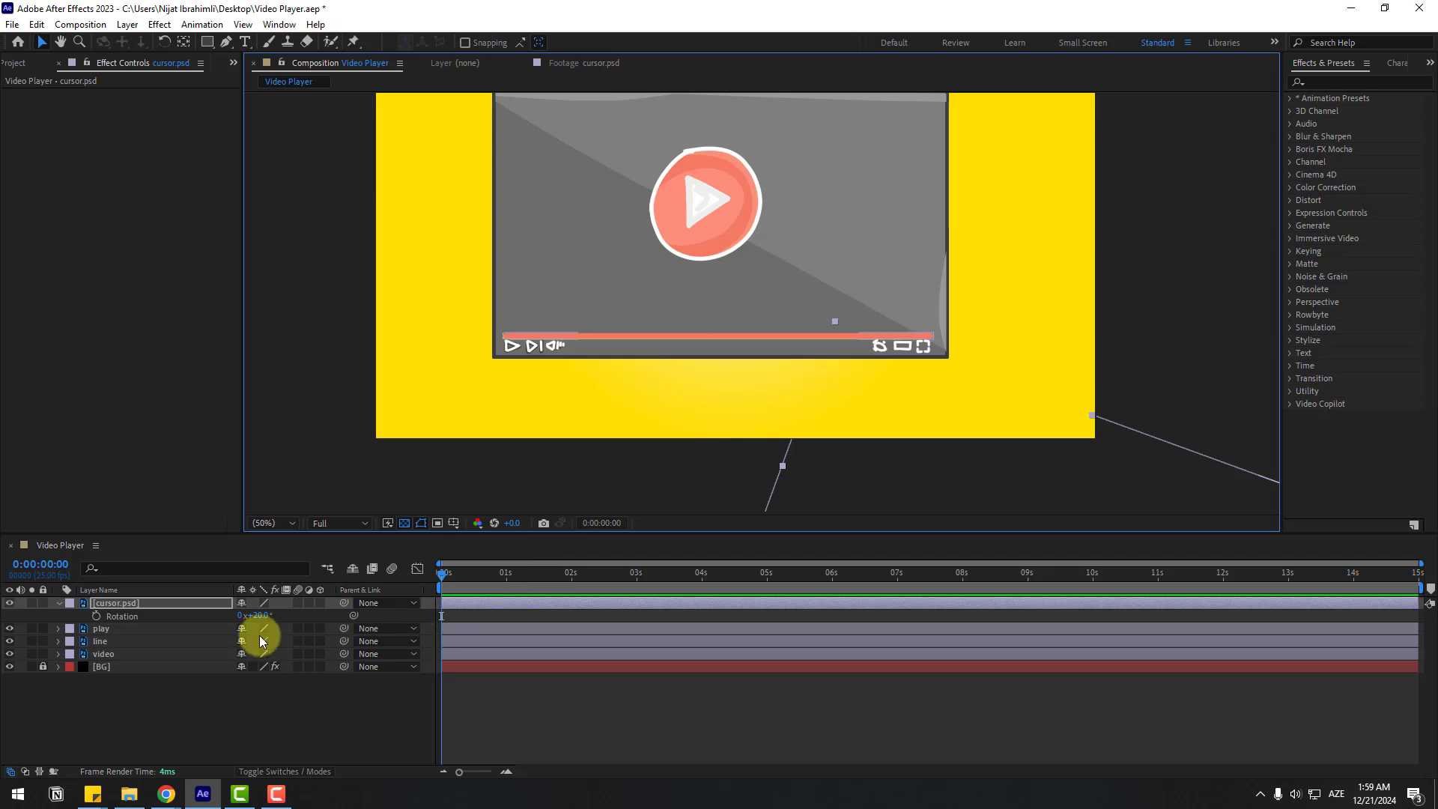
# Step: Keyframe the cursor's position at 0 s and move it onto the play button (1098, 606) at 1 s
pyautogui.press('p')
pyautogui.click(96, 616)
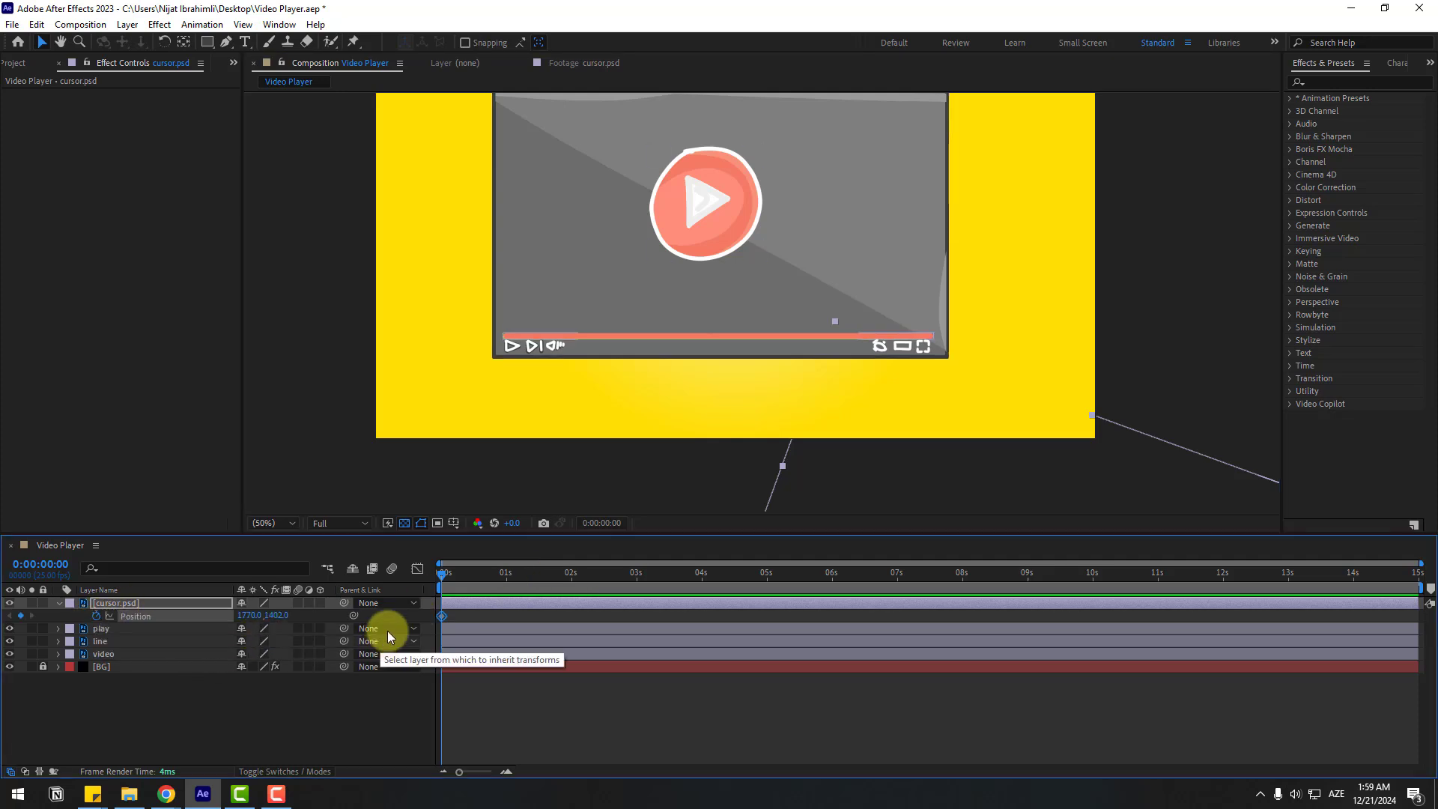
pyautogui.moveTo(457, 573); pyautogui.dragTo(505, 582)
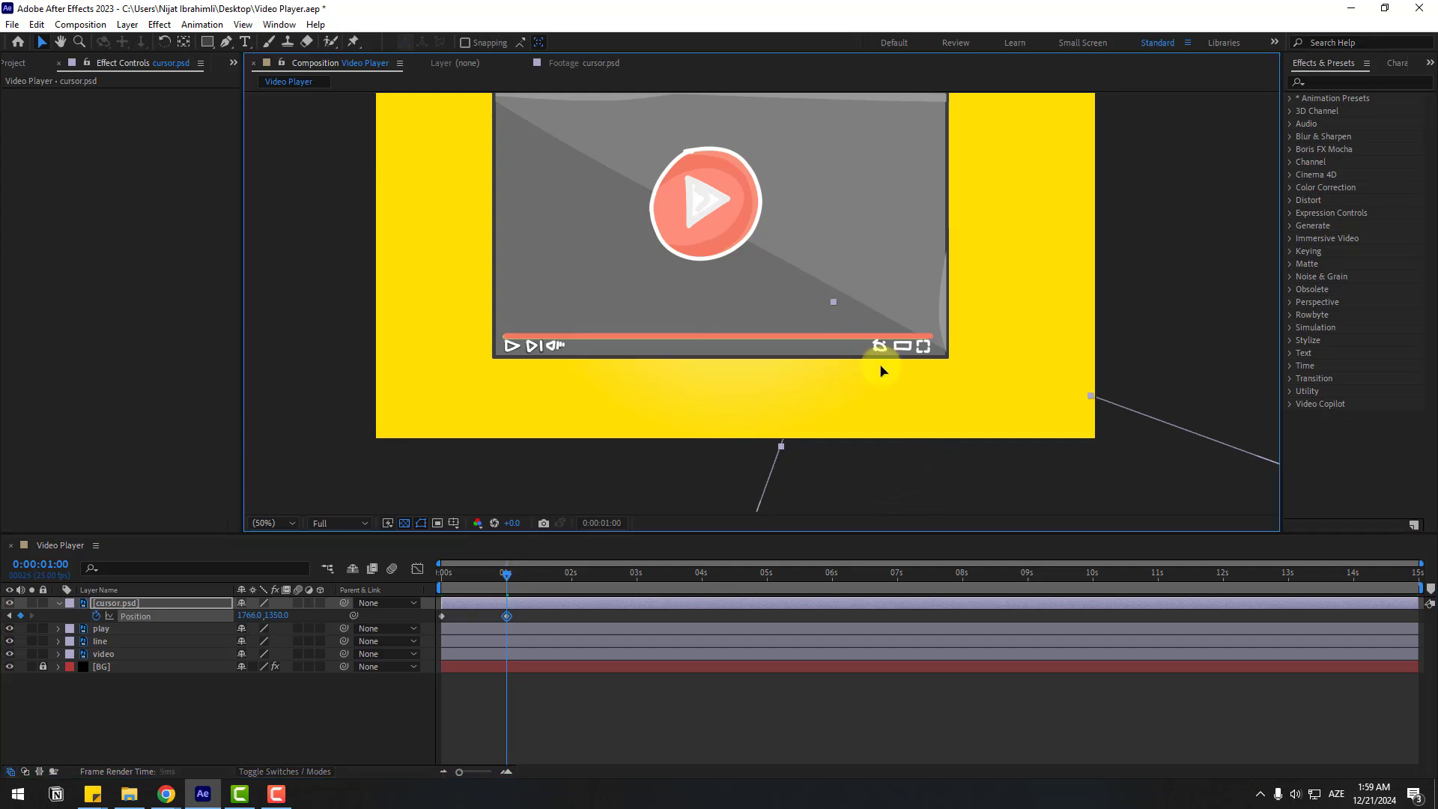
pyautogui.moveTo(931, 472); pyautogui.dragTo(680, 170)
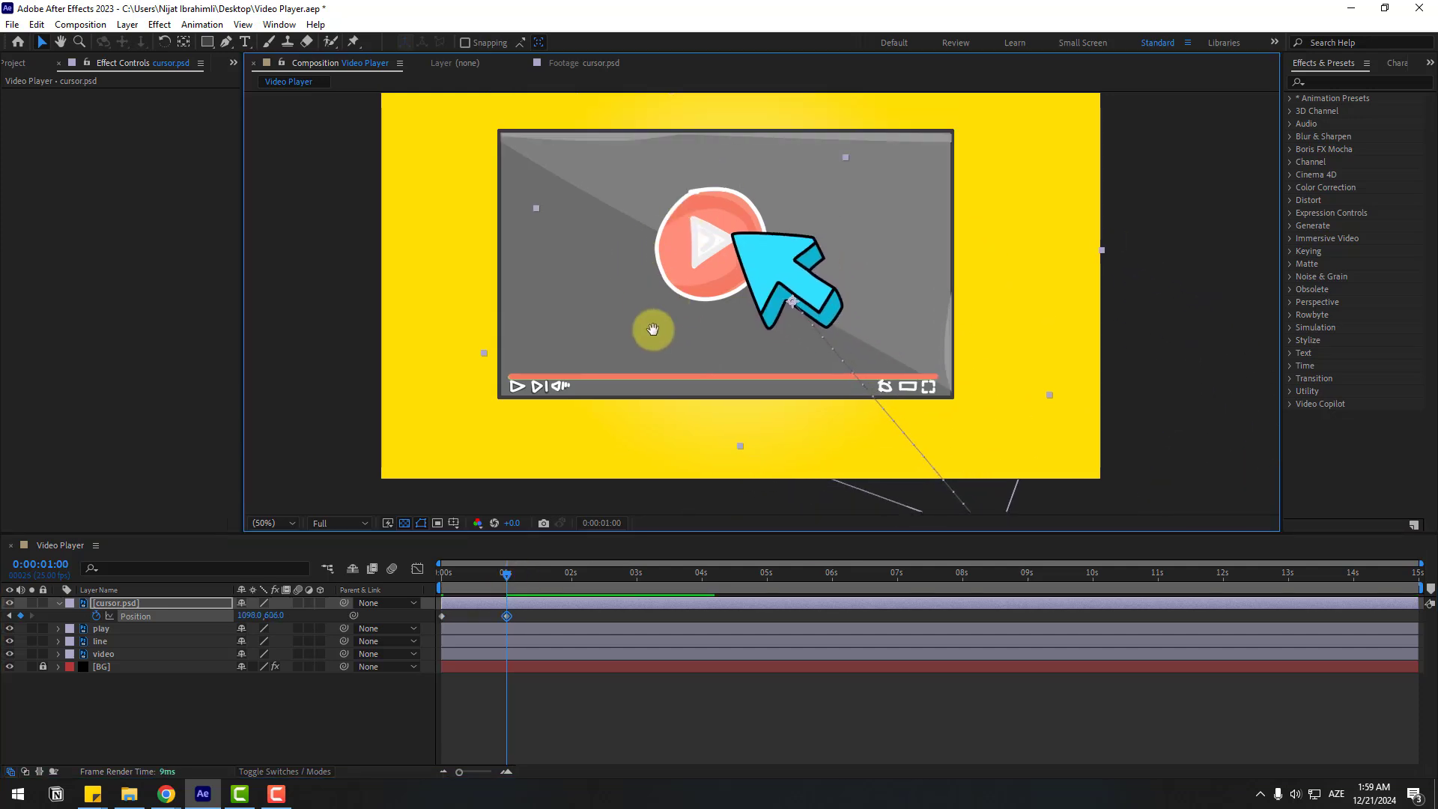
# Step: Parent the play and line layers to the video layer
pyautogui.click(584, 270)
pyautogui.click(100, 628)
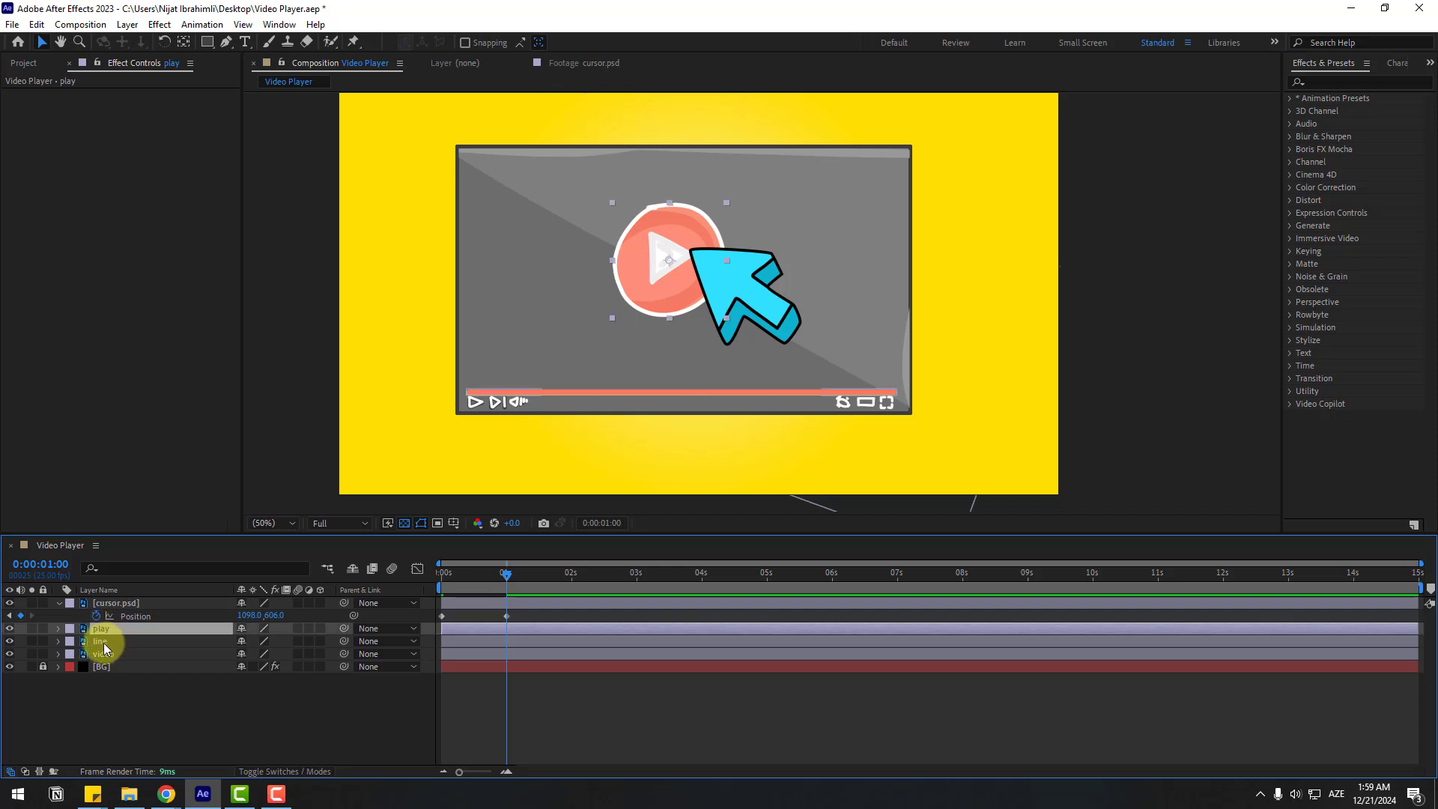
pyautogui.keyDown('ctrl'); pyautogui.click(102, 641); pyautogui.keyUp('ctrl')
pyautogui.moveTo(345, 636); pyautogui.dragTo(105, 655)
pyautogui.click(104, 656)
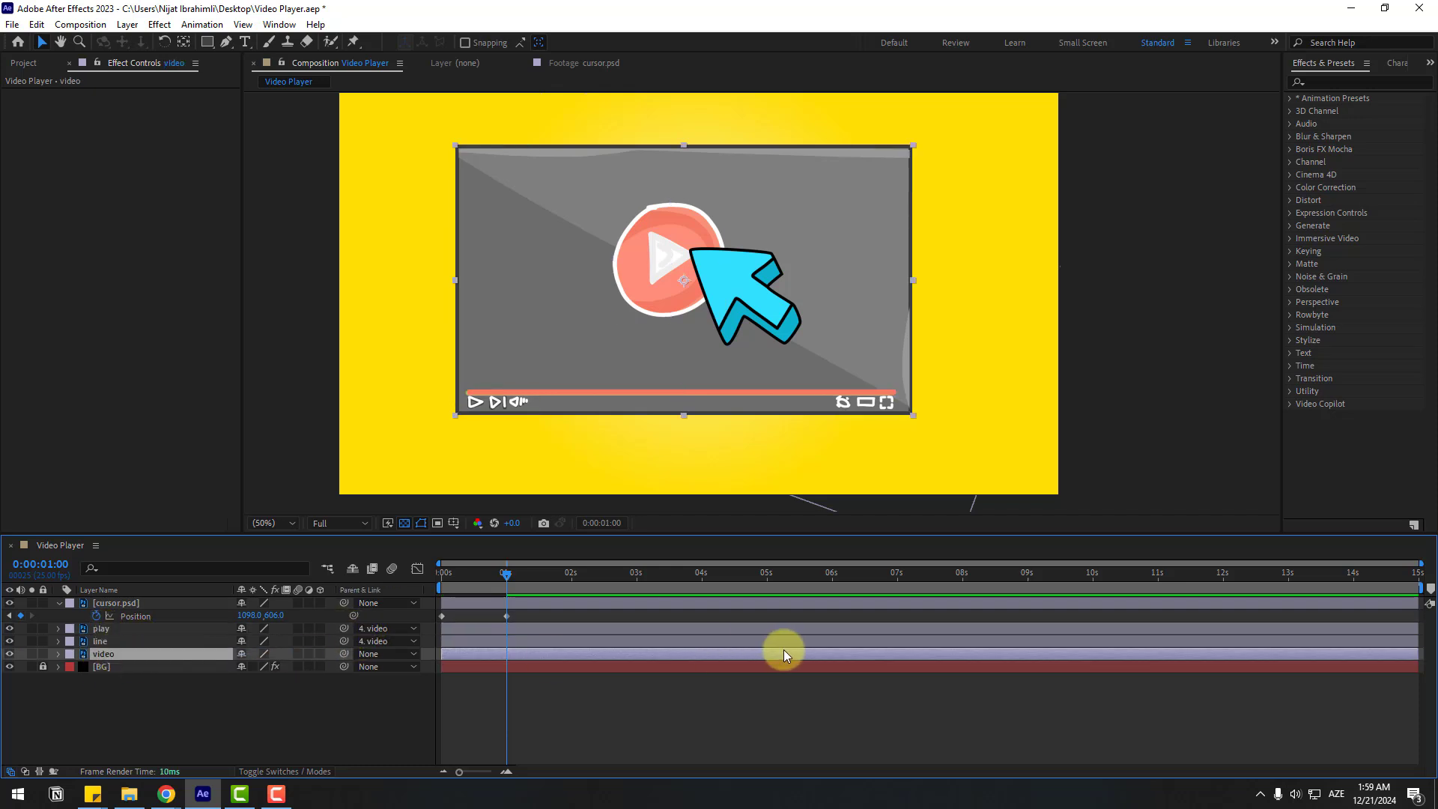
# Step: Centre the video player horizontally and vertically with Align, and show title/action-safe guides
pyautogui.click(287, 25)
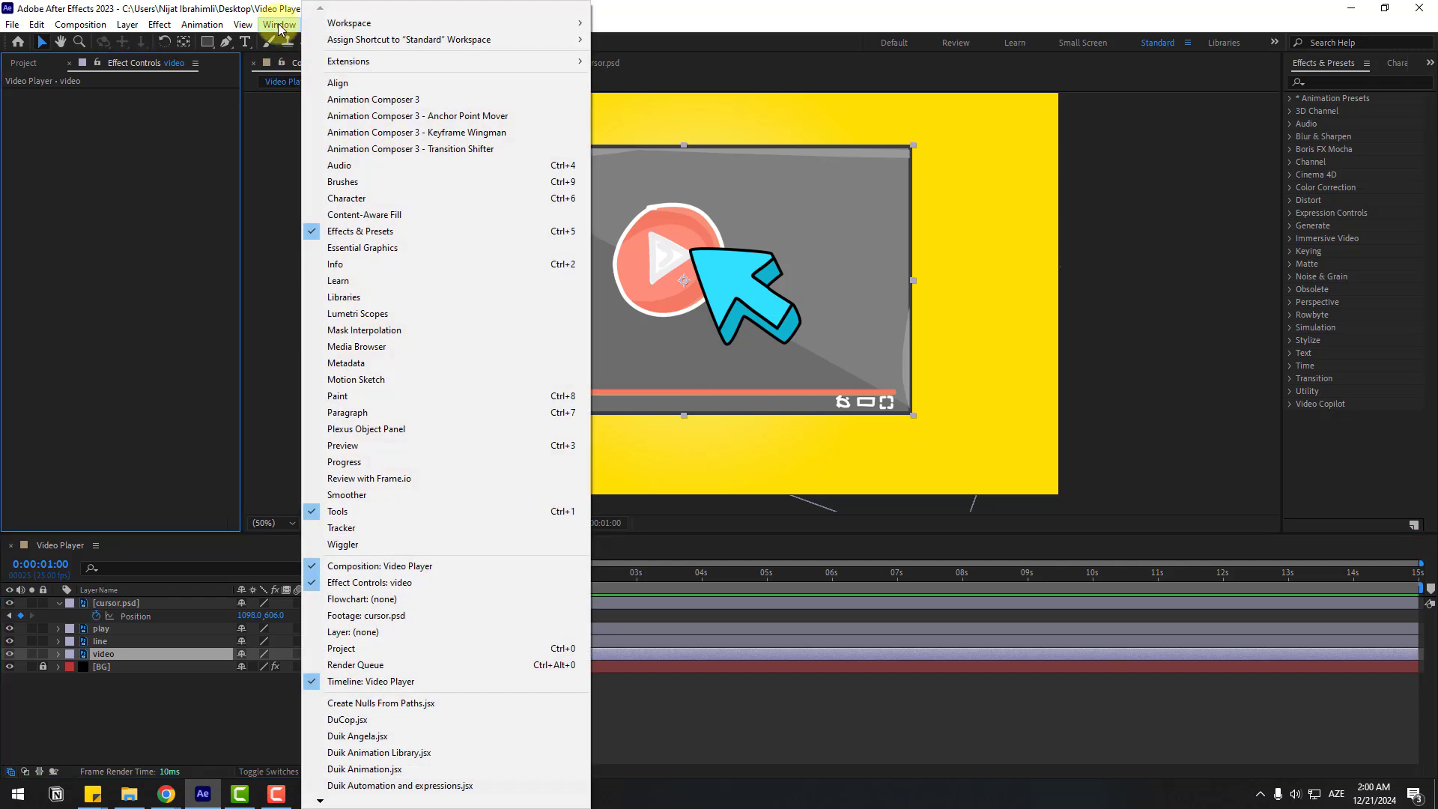
pyautogui.click(352, 82)
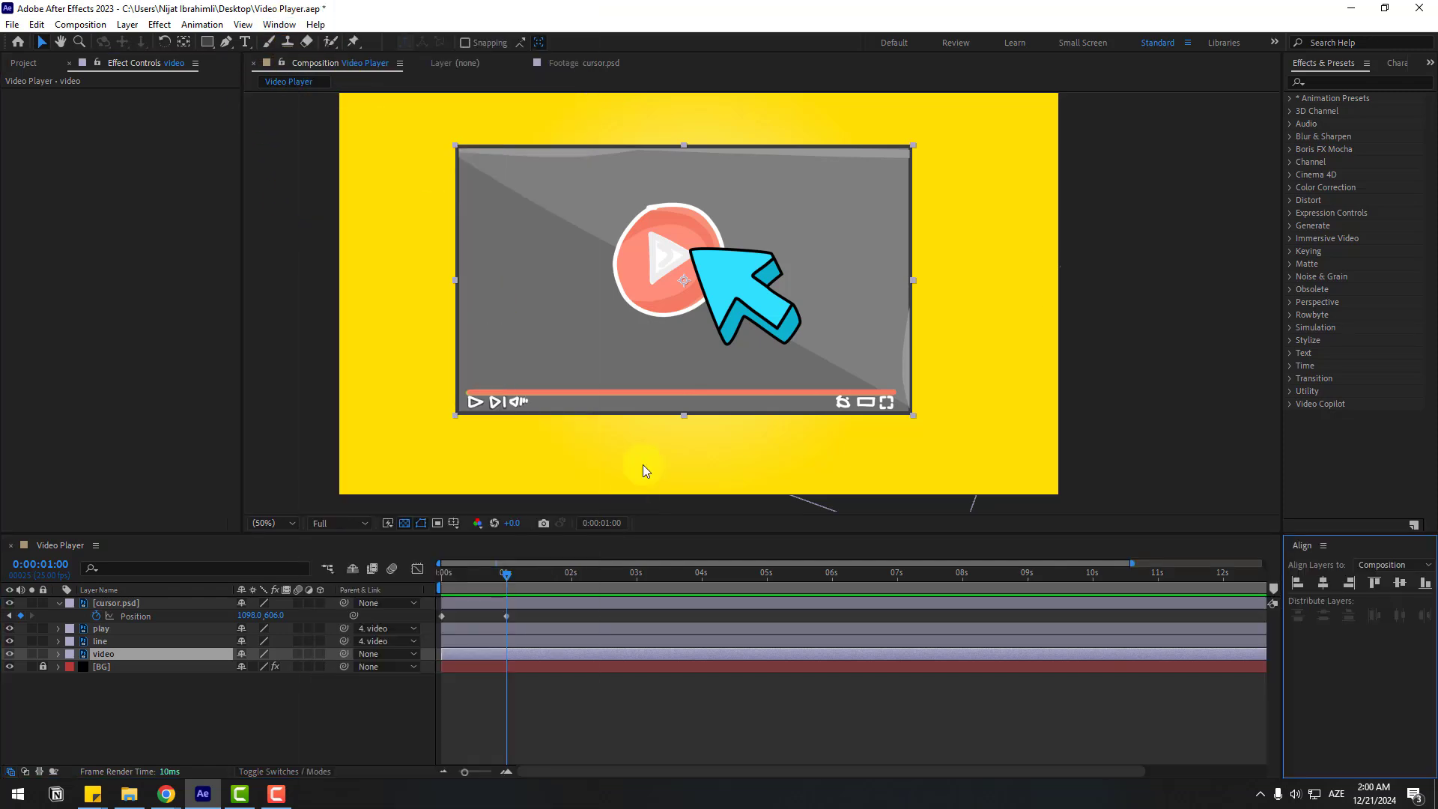
pyautogui.click(1323, 583)
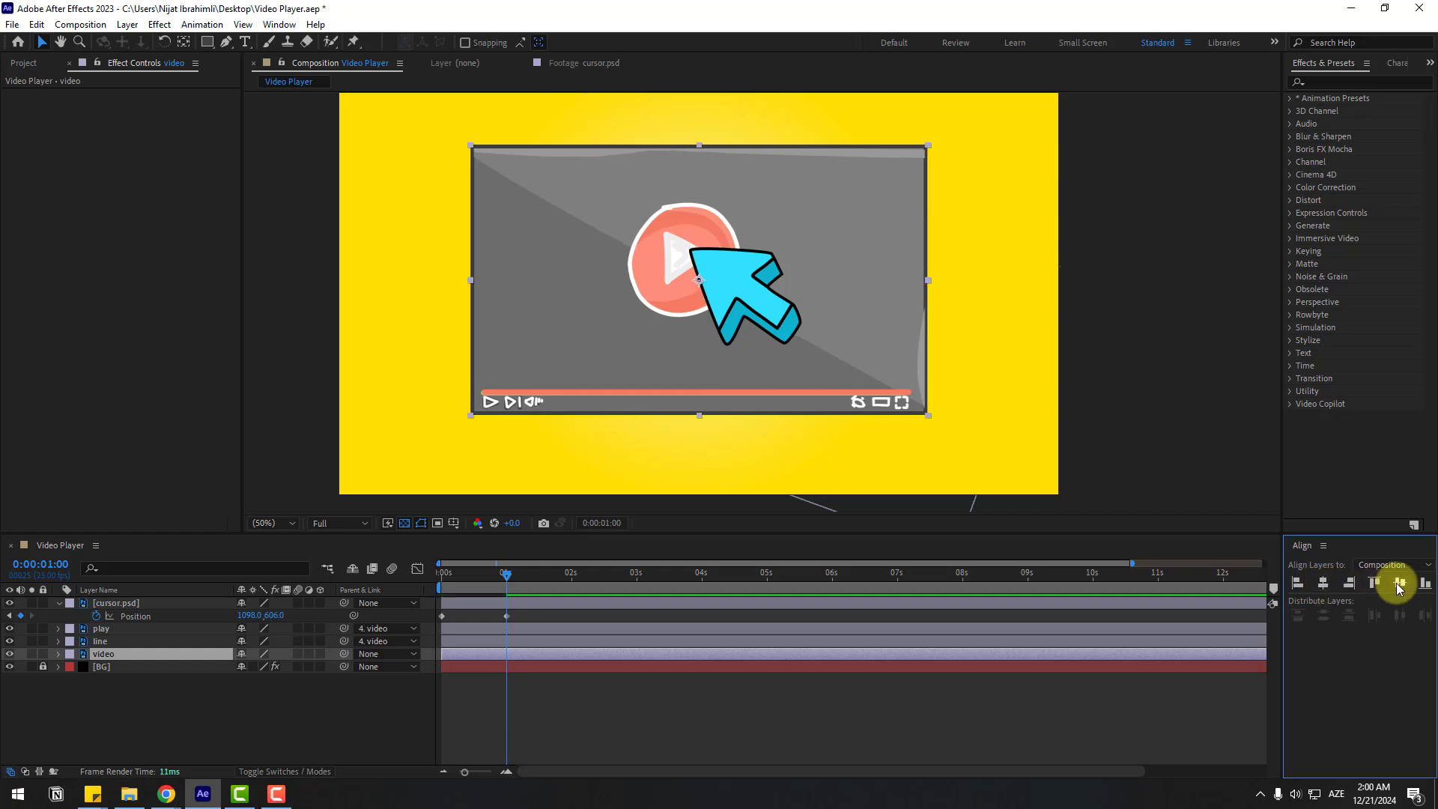
pyautogui.click(1399, 584)
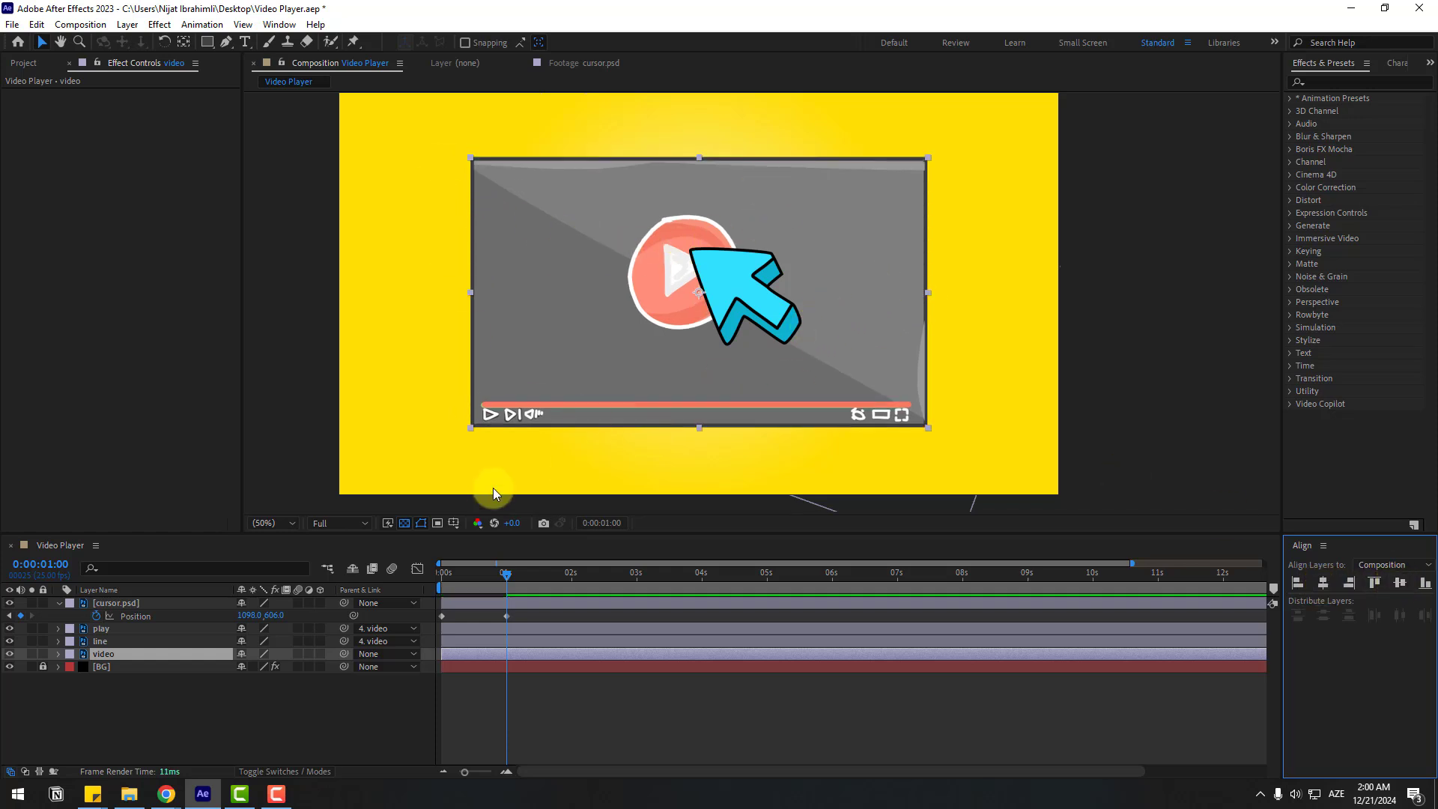
pyautogui.click(404, 523)
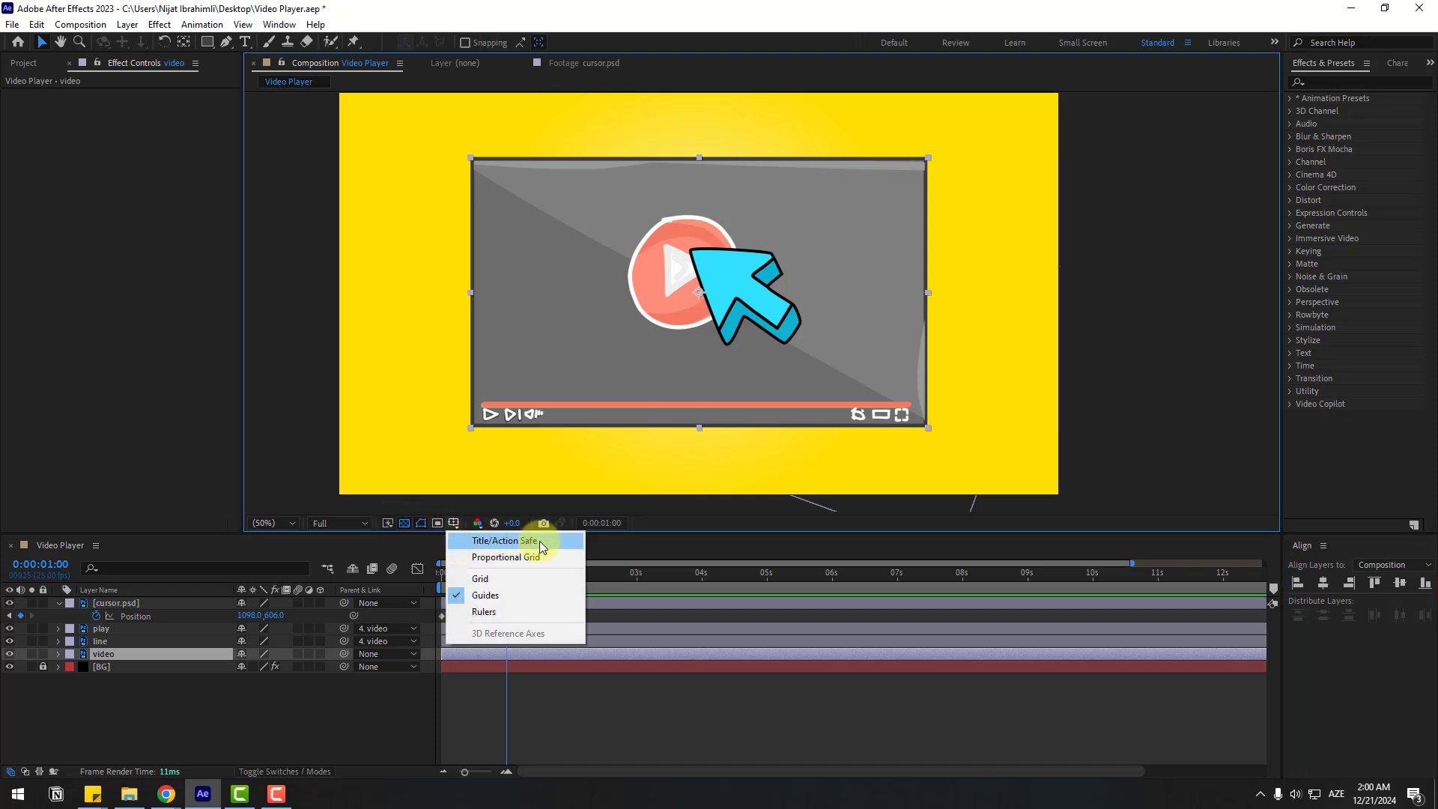
pyautogui.click(500, 540)
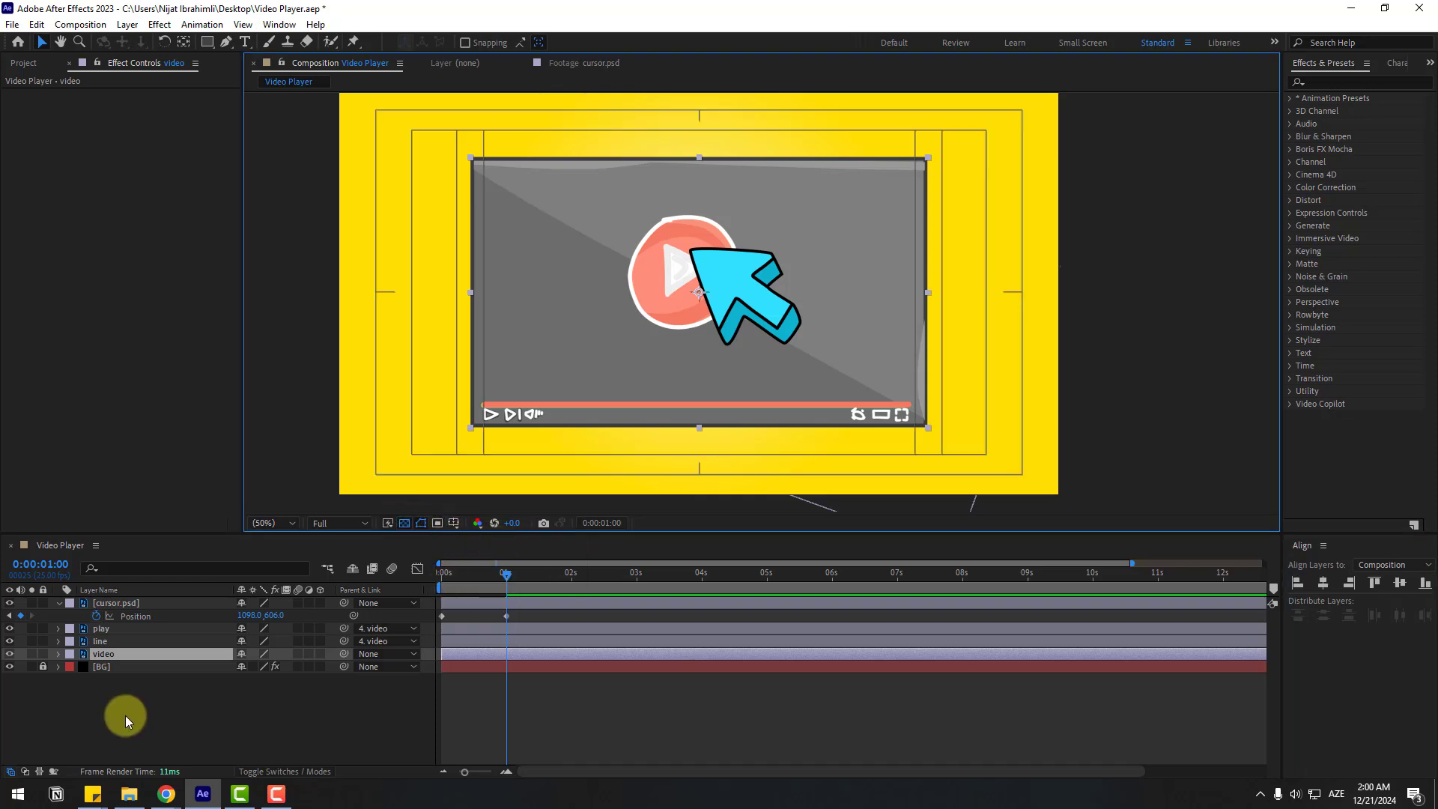
# Step: Nudge the cursor lower onto the play button at 1 s and Easy Ease its Position keyframes
pyautogui.click(111, 605)
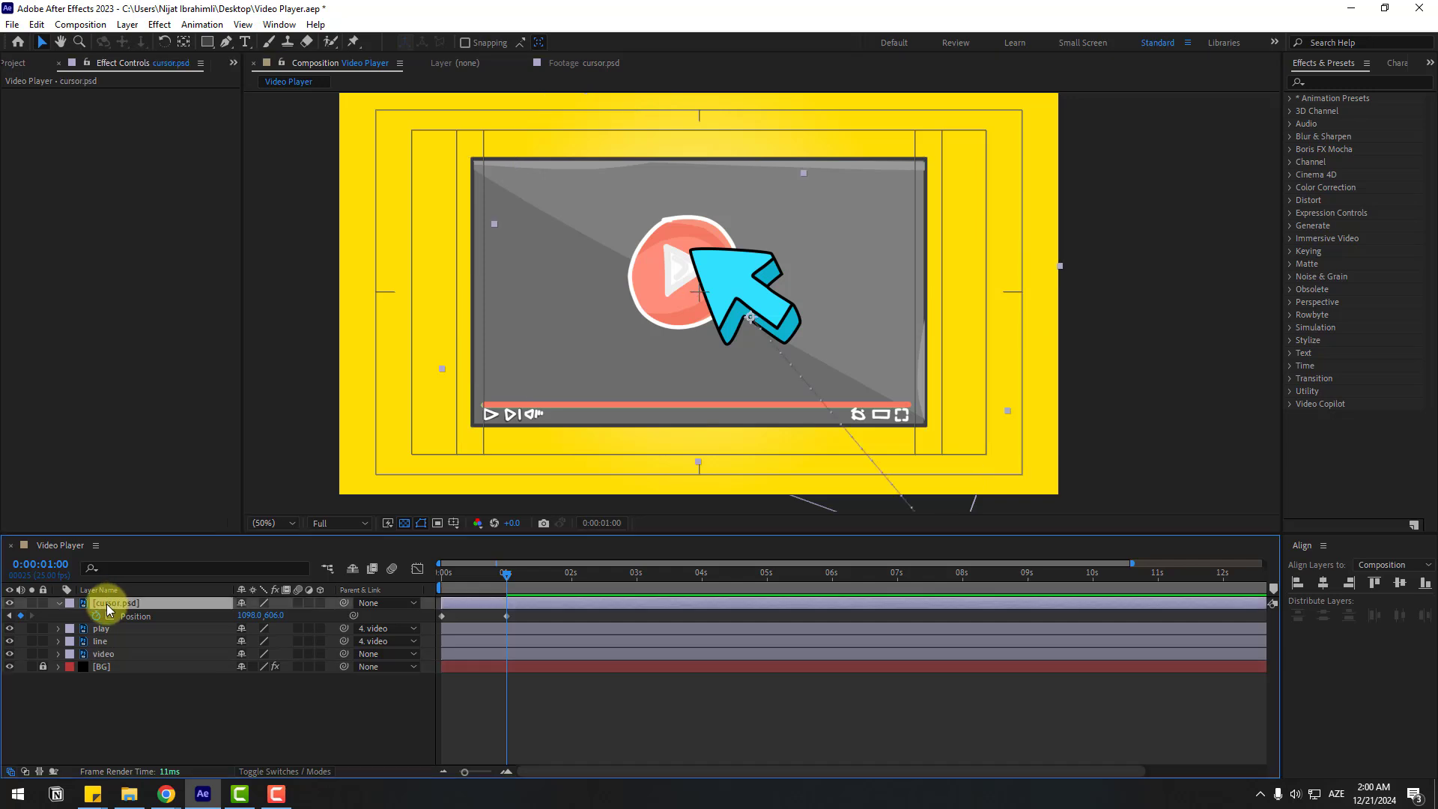
pyautogui.click(509, 616)
pyautogui.moveTo(724, 311); pyautogui.dragTo(712, 332)
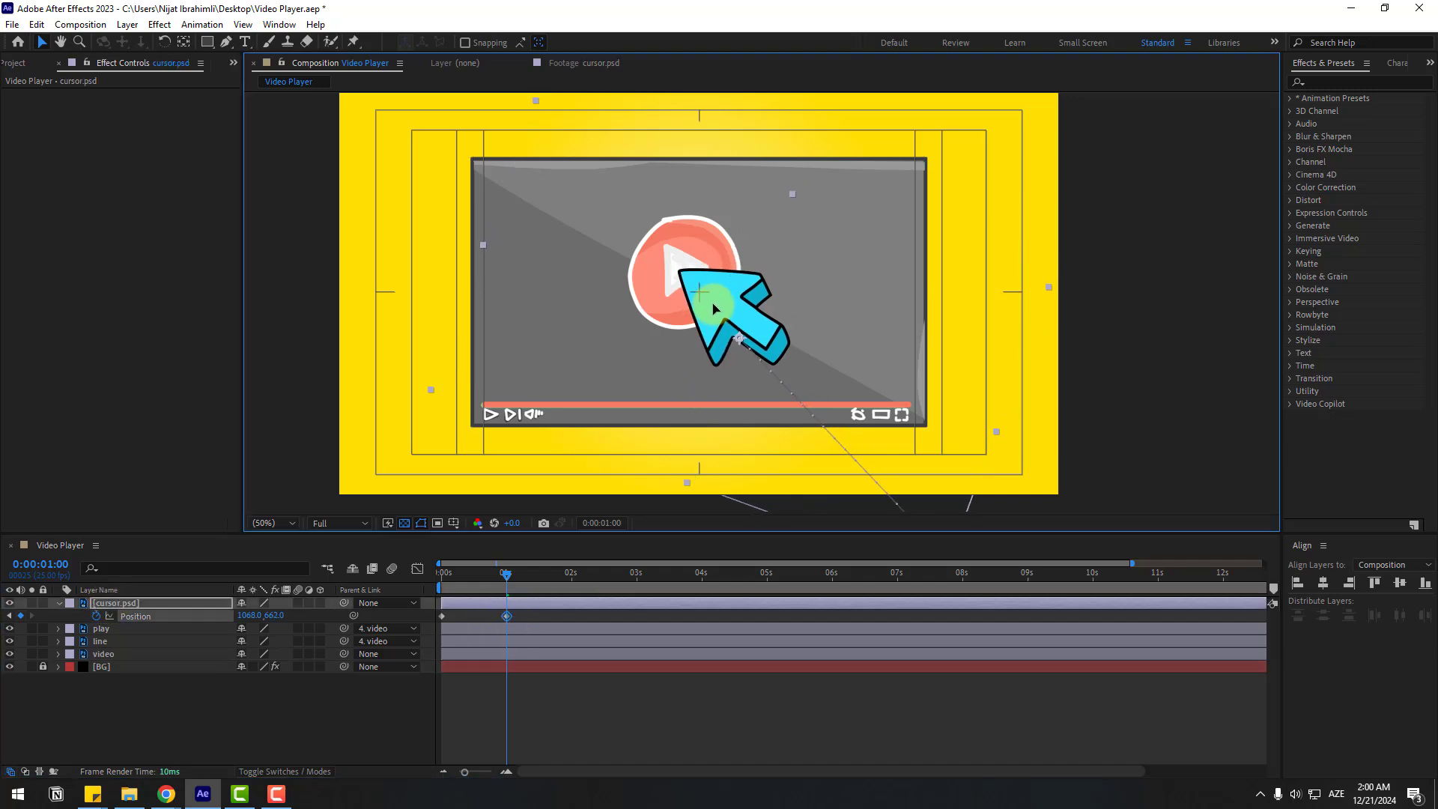
pyautogui.rightClick(441, 614)
pyautogui.moveTo(449, 602)
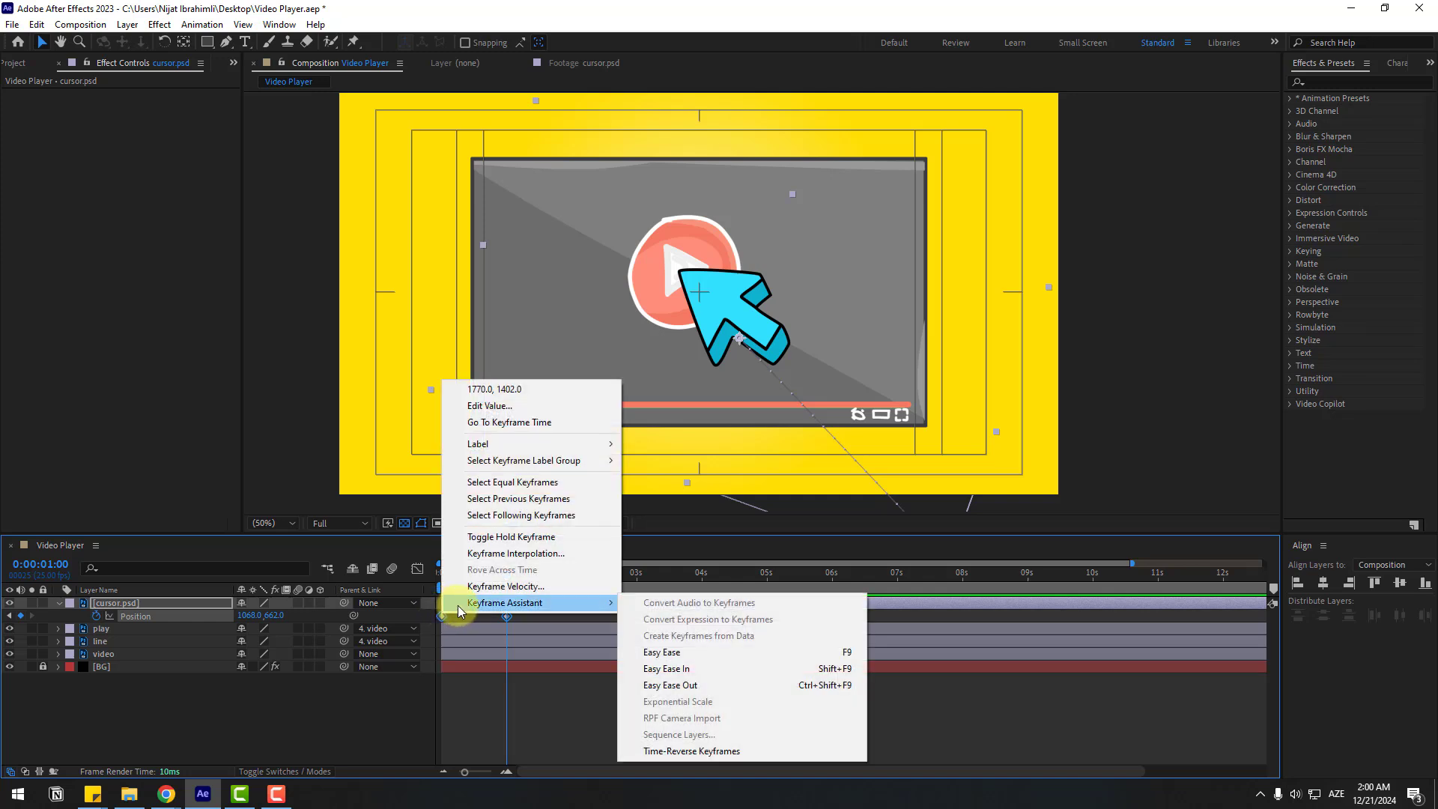
pyautogui.click(657, 650)
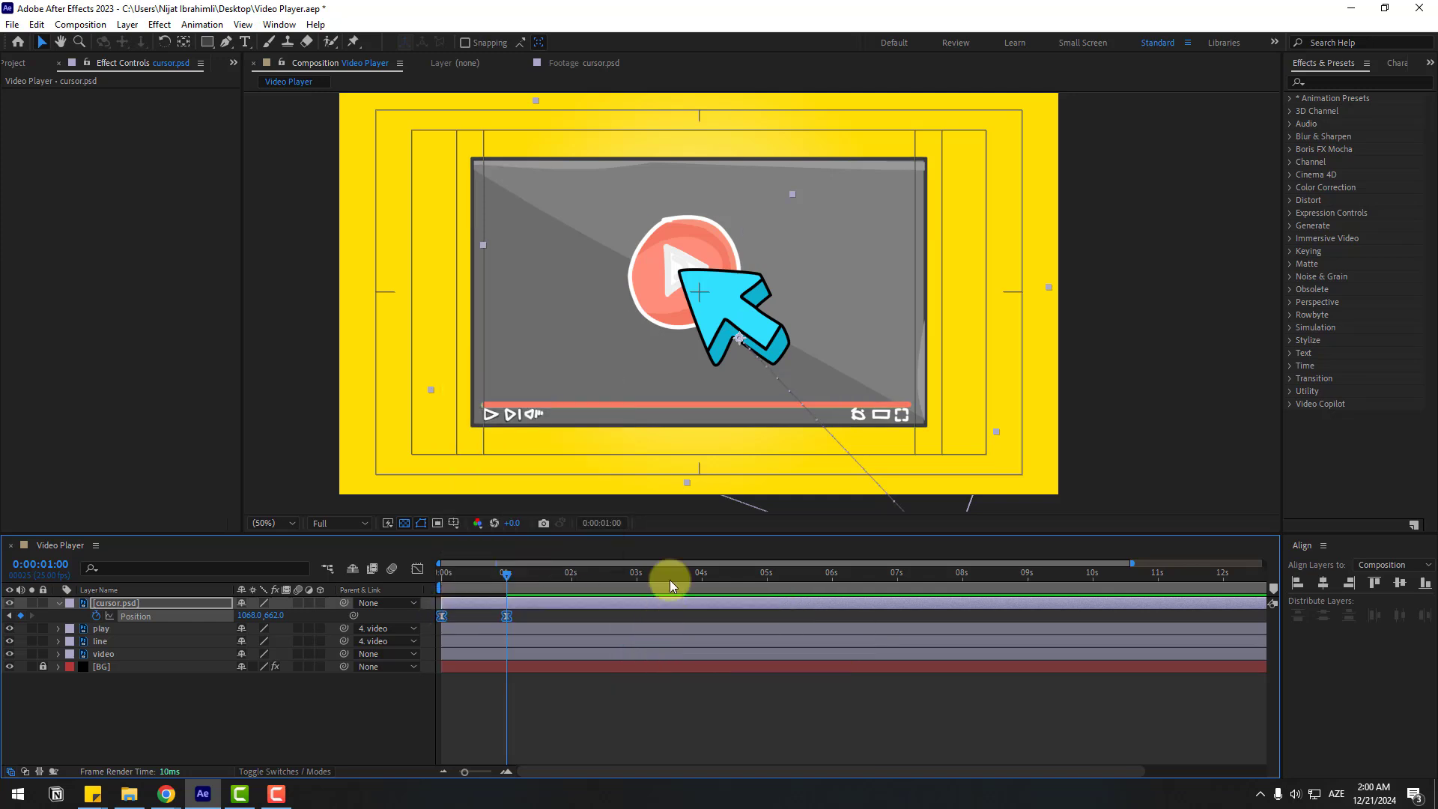
pyautogui.press('space')
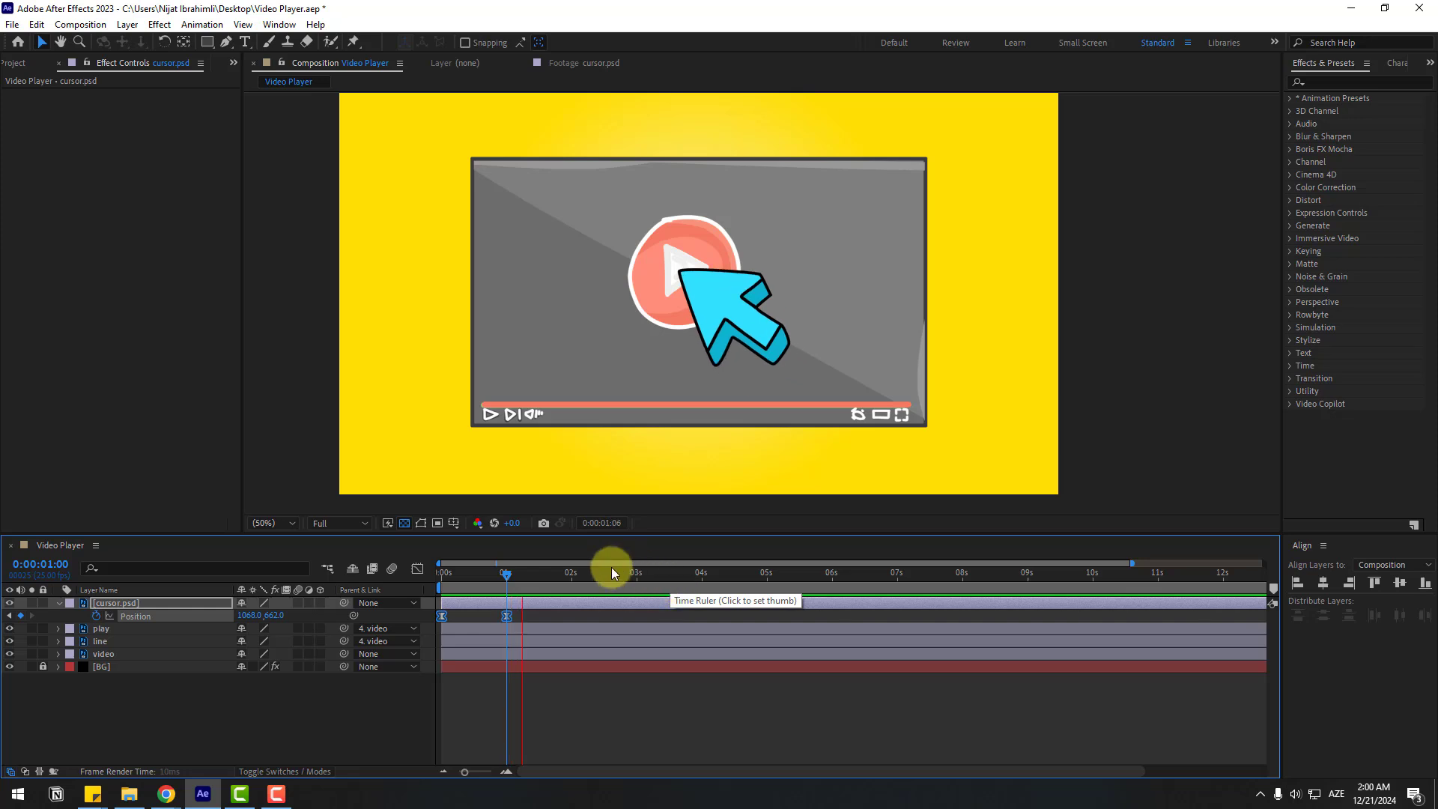
# Step: At 0:00:00:12, move the cursor down-left just below the frame (1254, 1236.2)
pyautogui.moveTo(503, 575); pyautogui.dragTo(475, 578)
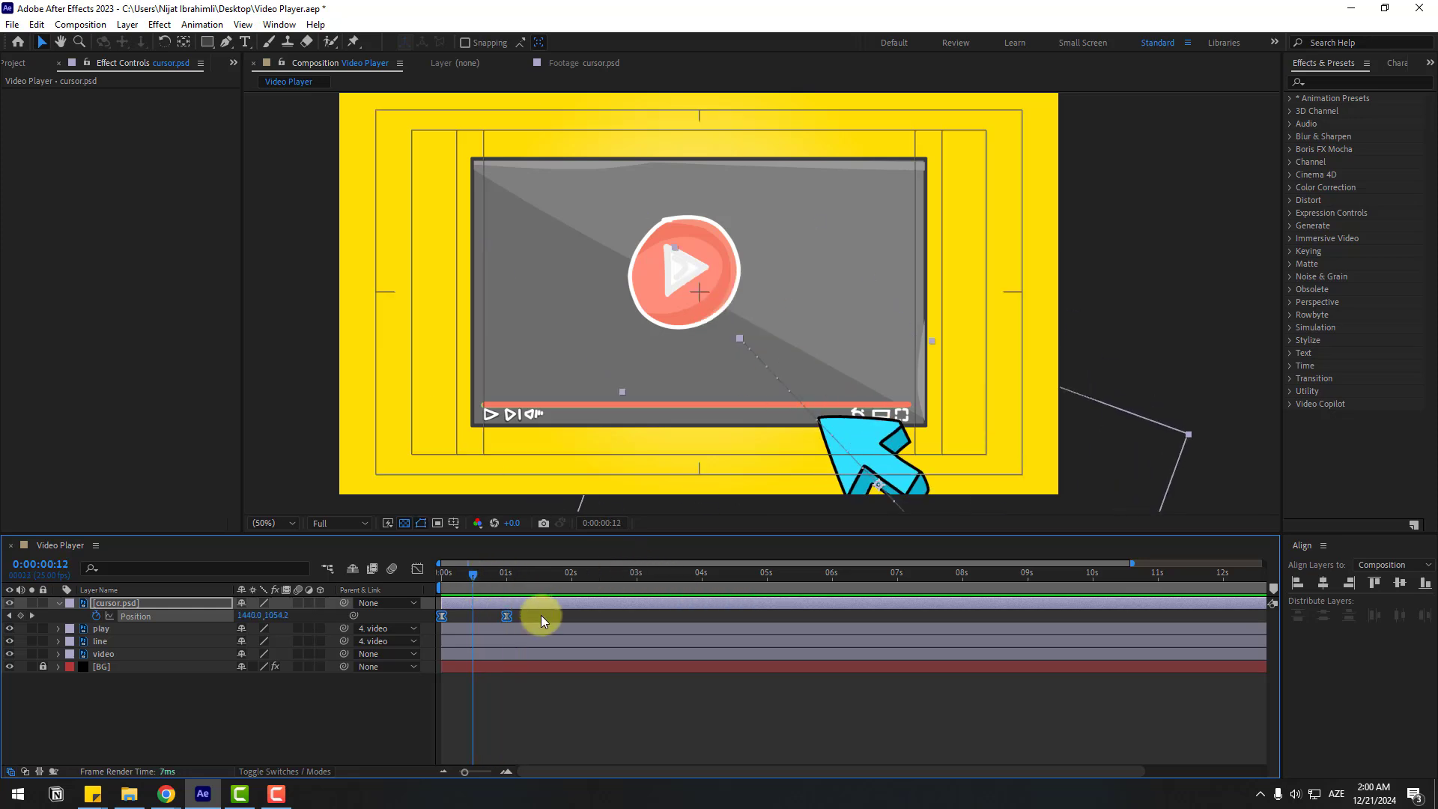
pyautogui.click(490, 605)
pyautogui.moveTo(778, 482); pyautogui.dragTo(779, 393)
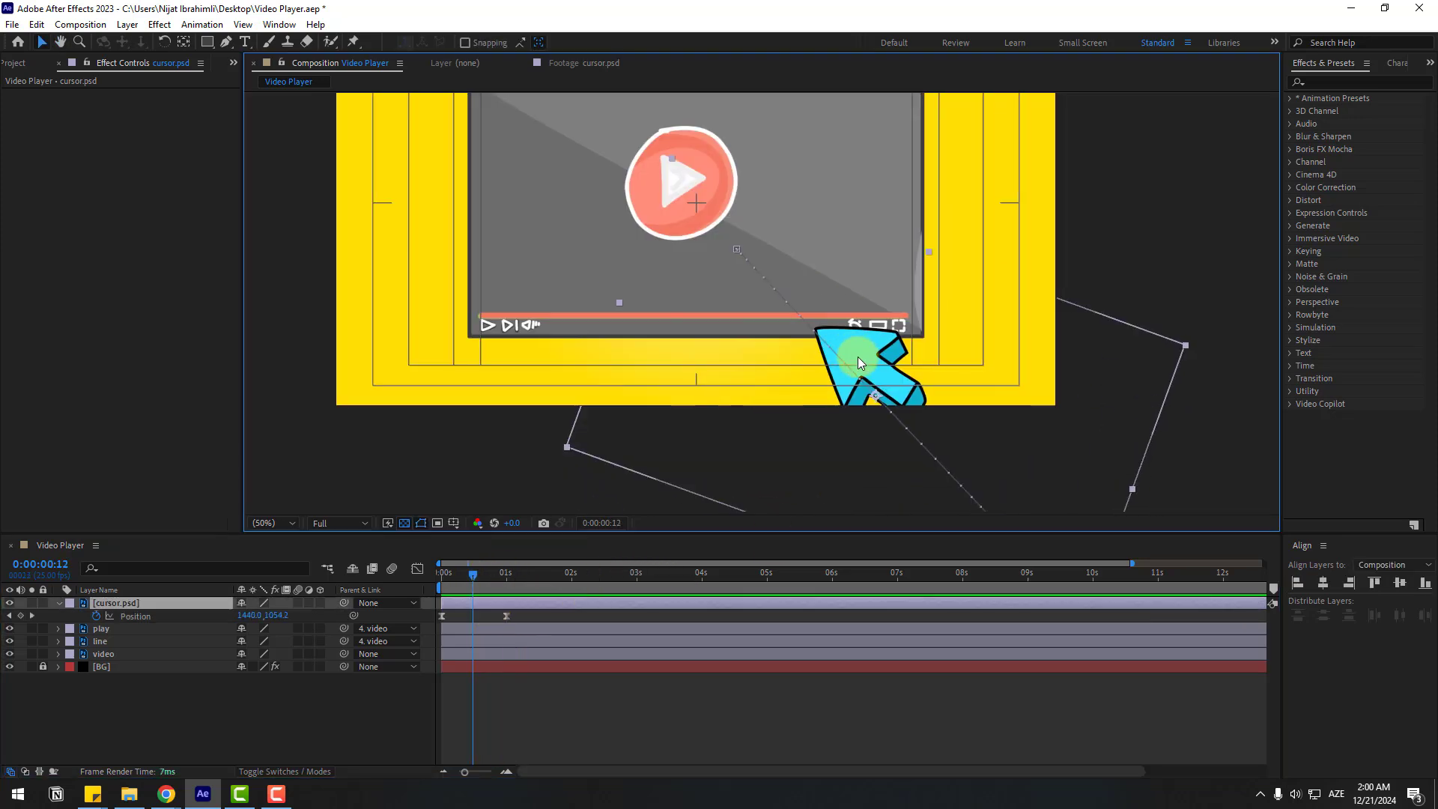
pyautogui.moveTo(867, 364); pyautogui.dragTo(797, 434)
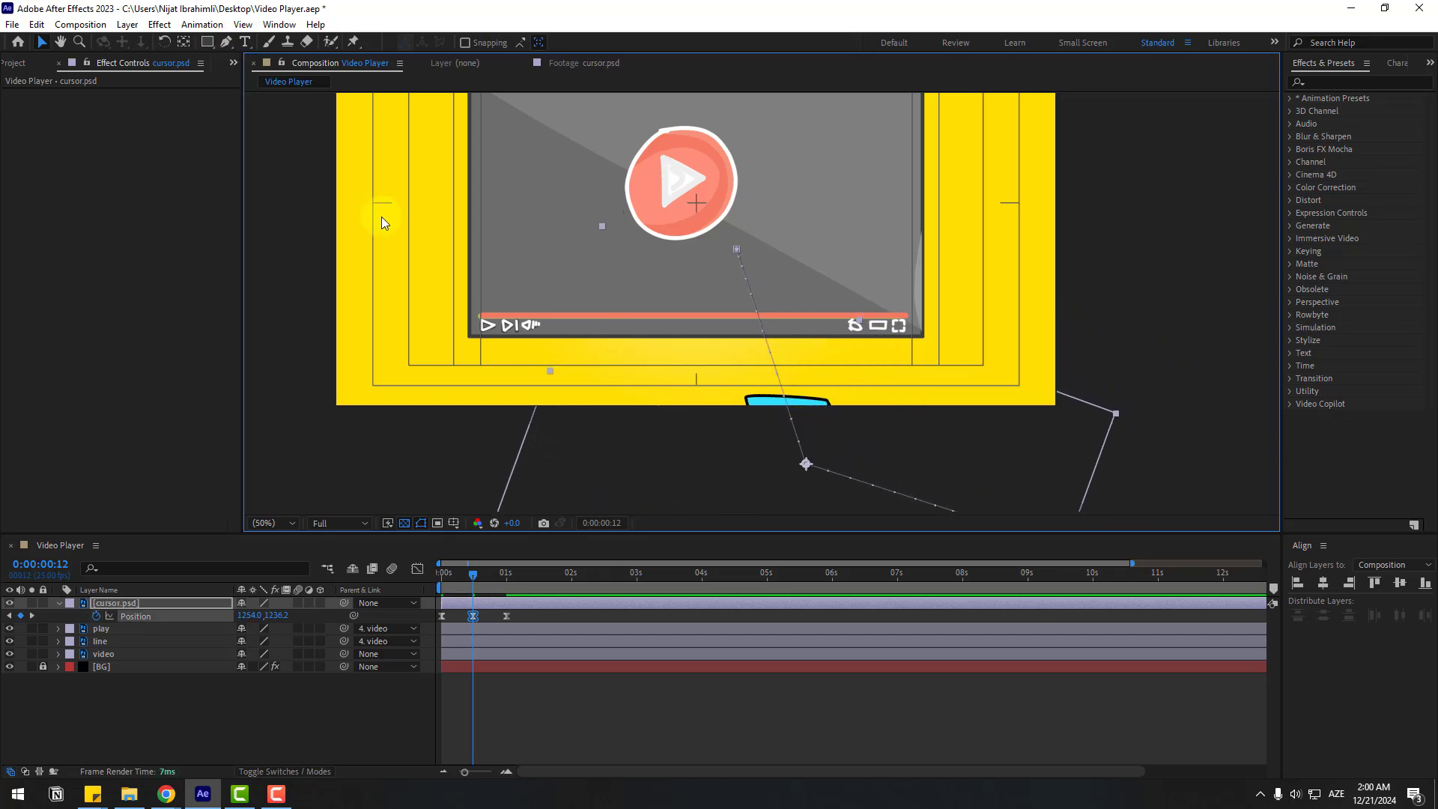
# Step: Pull Bezier handles from the 12-frame vertex with the Convert Vertex Tool, then preview the curved motion
pyautogui.click(227, 45)
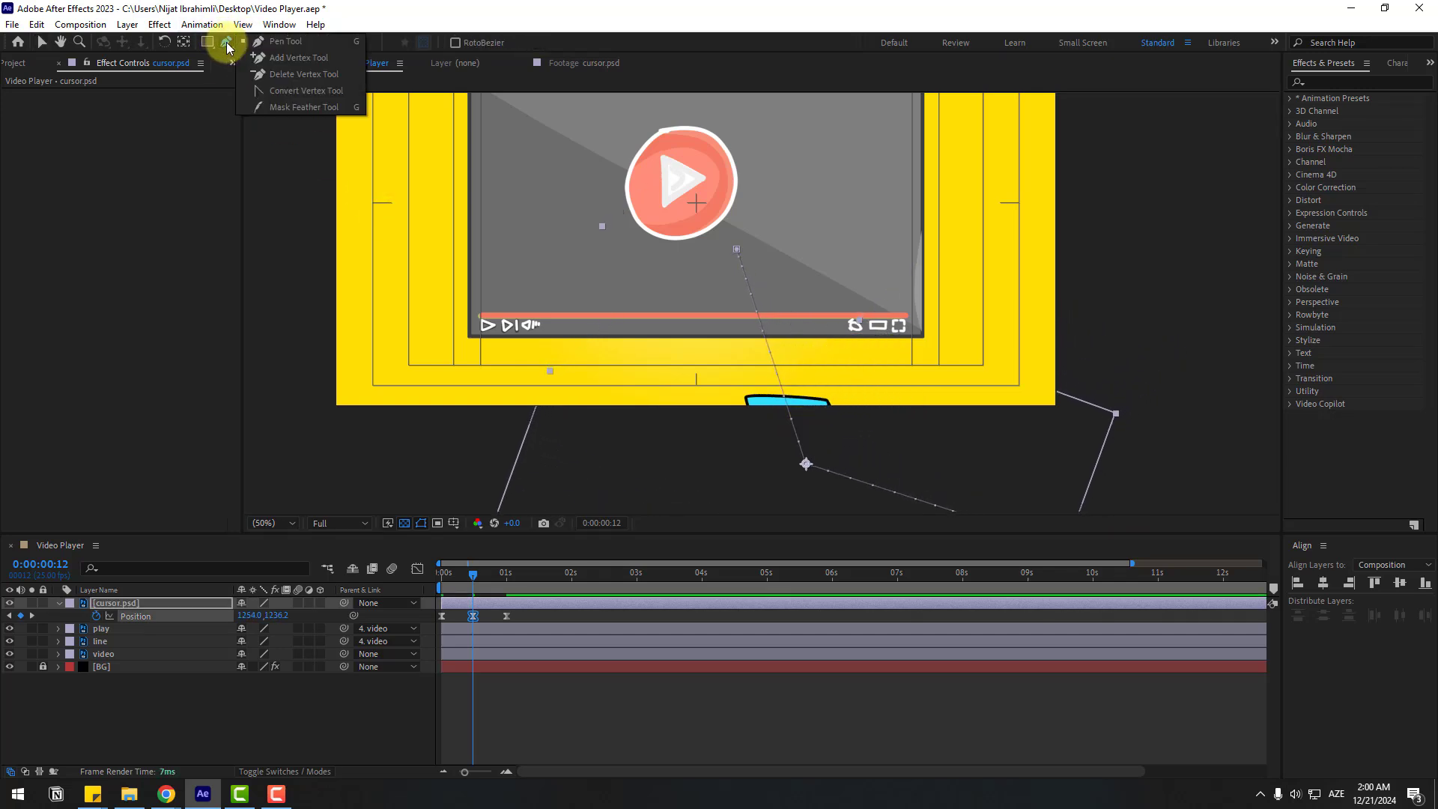
pyautogui.click(298, 90)
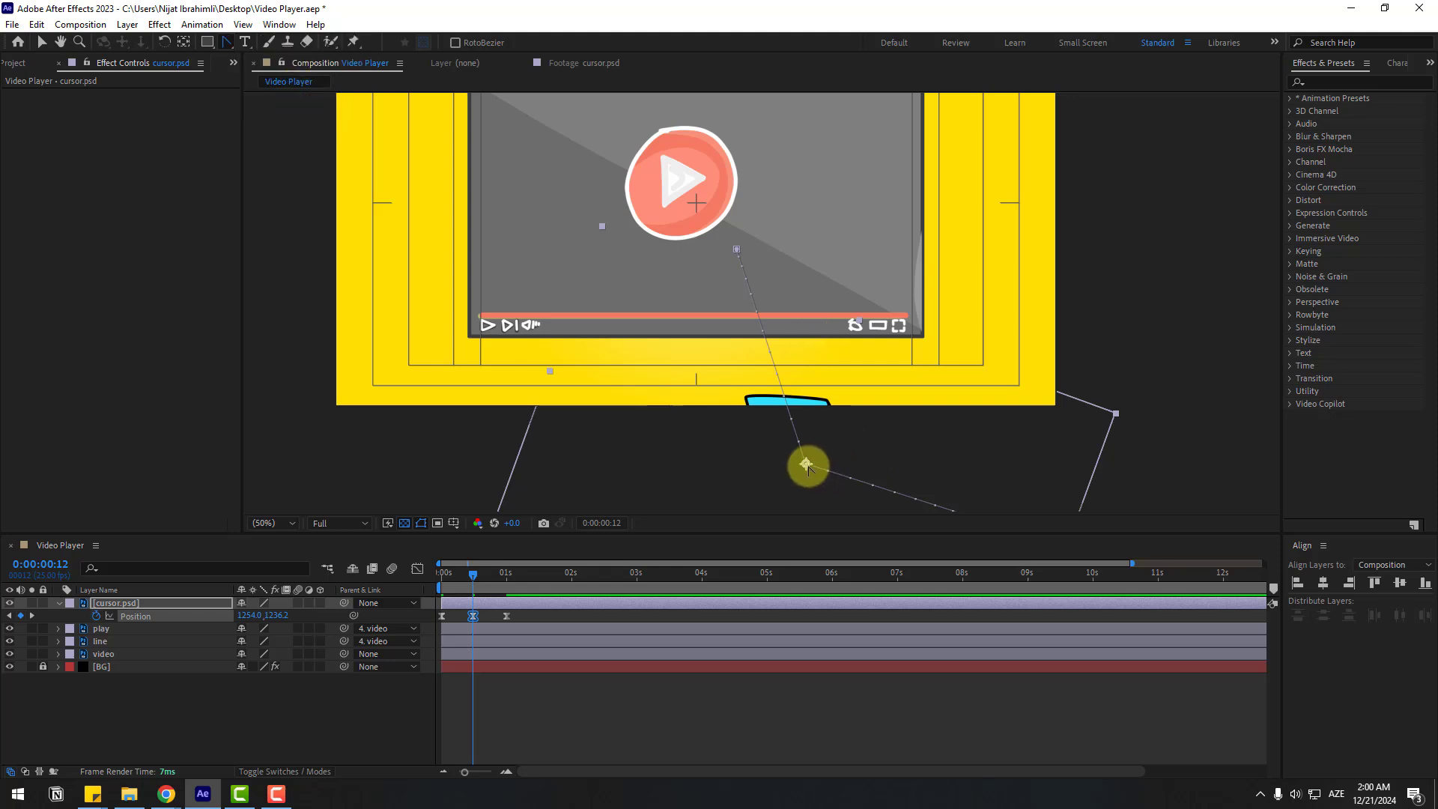
pyautogui.moveTo(806, 463); pyautogui.dragTo(731, 390)
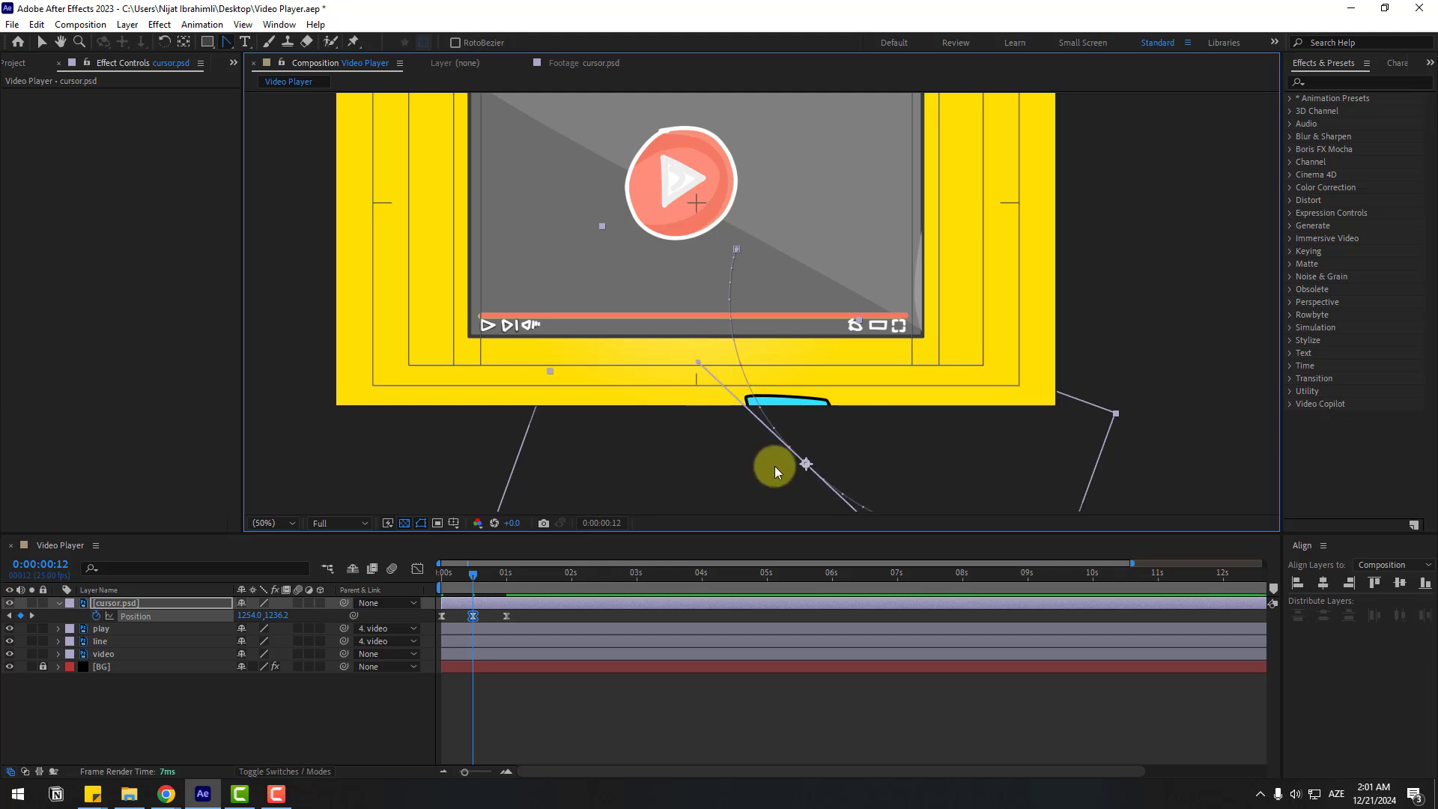
pyautogui.press('space')
pyautogui.press('space')
pyautogui.hotkey('shift', 'r')
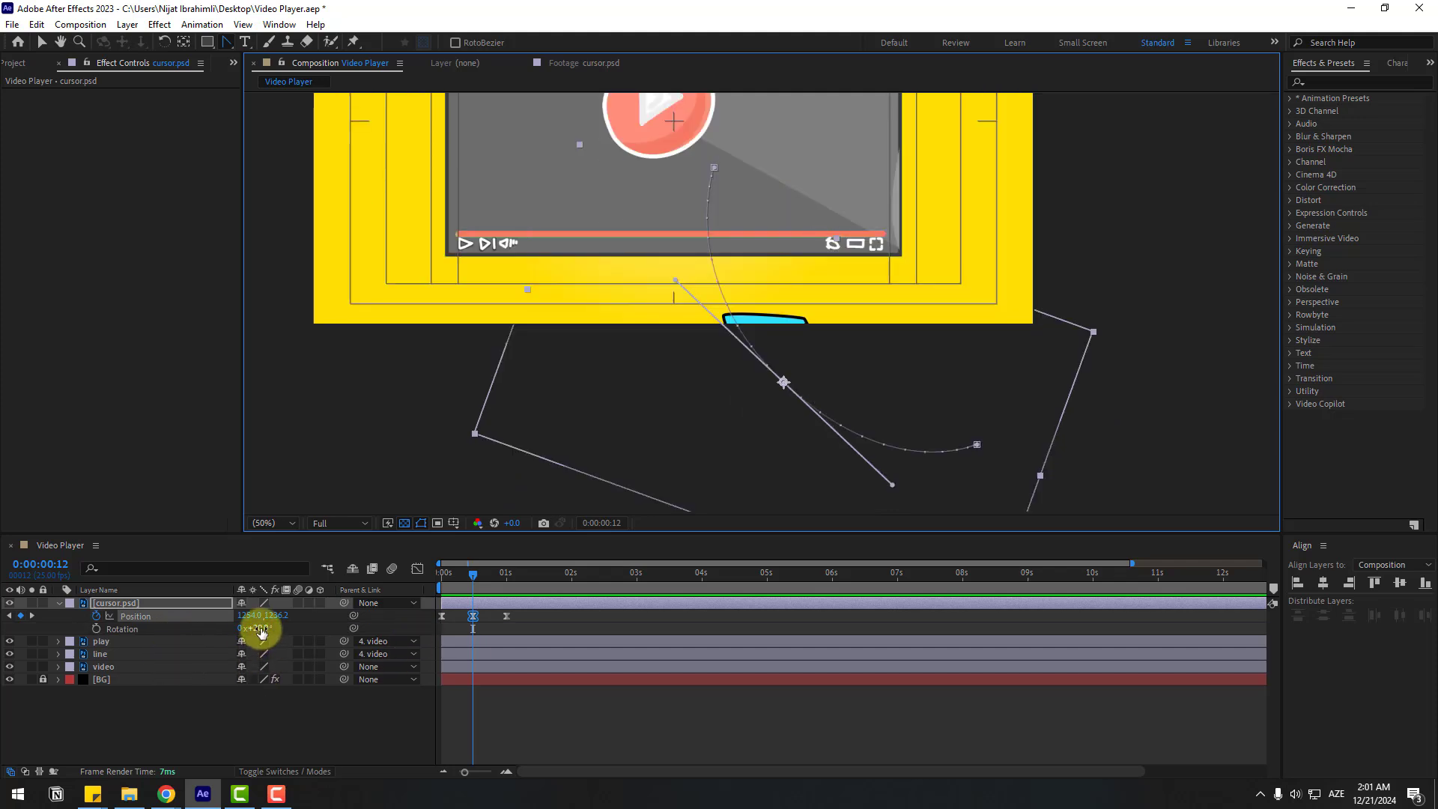
# Step: Keyframe the cursor's rotation from about -72° at 0 s to 23° at 0:00:00:24
pyautogui.moveTo(261, 633); pyautogui.dragTo(215, 650)
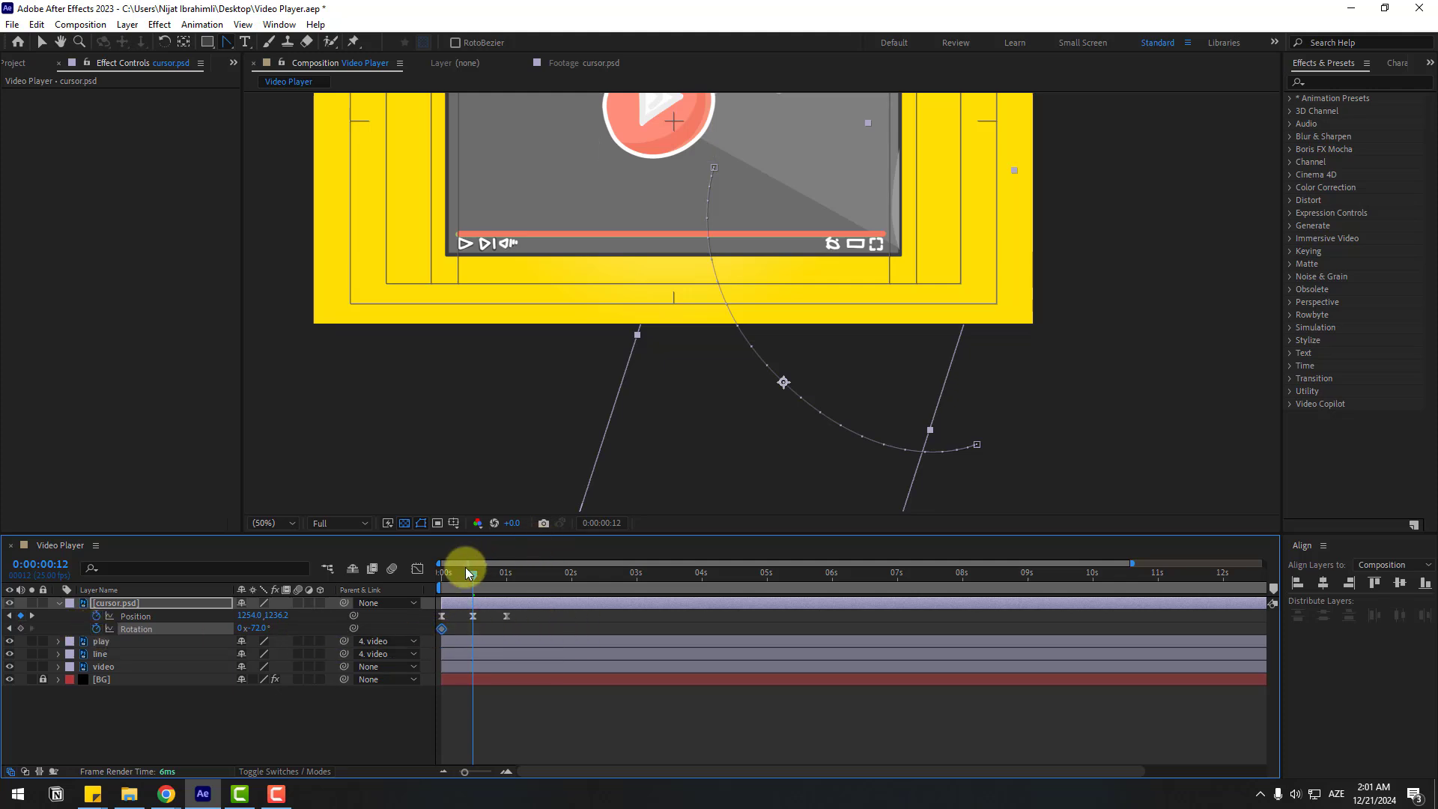
pyautogui.moveTo(465, 567); pyautogui.dragTo(505, 576)
pyautogui.moveTo(266, 633); pyautogui.dragTo(304, 642)
pyautogui.moveTo(749, 315); pyautogui.dragTo(725, 396)
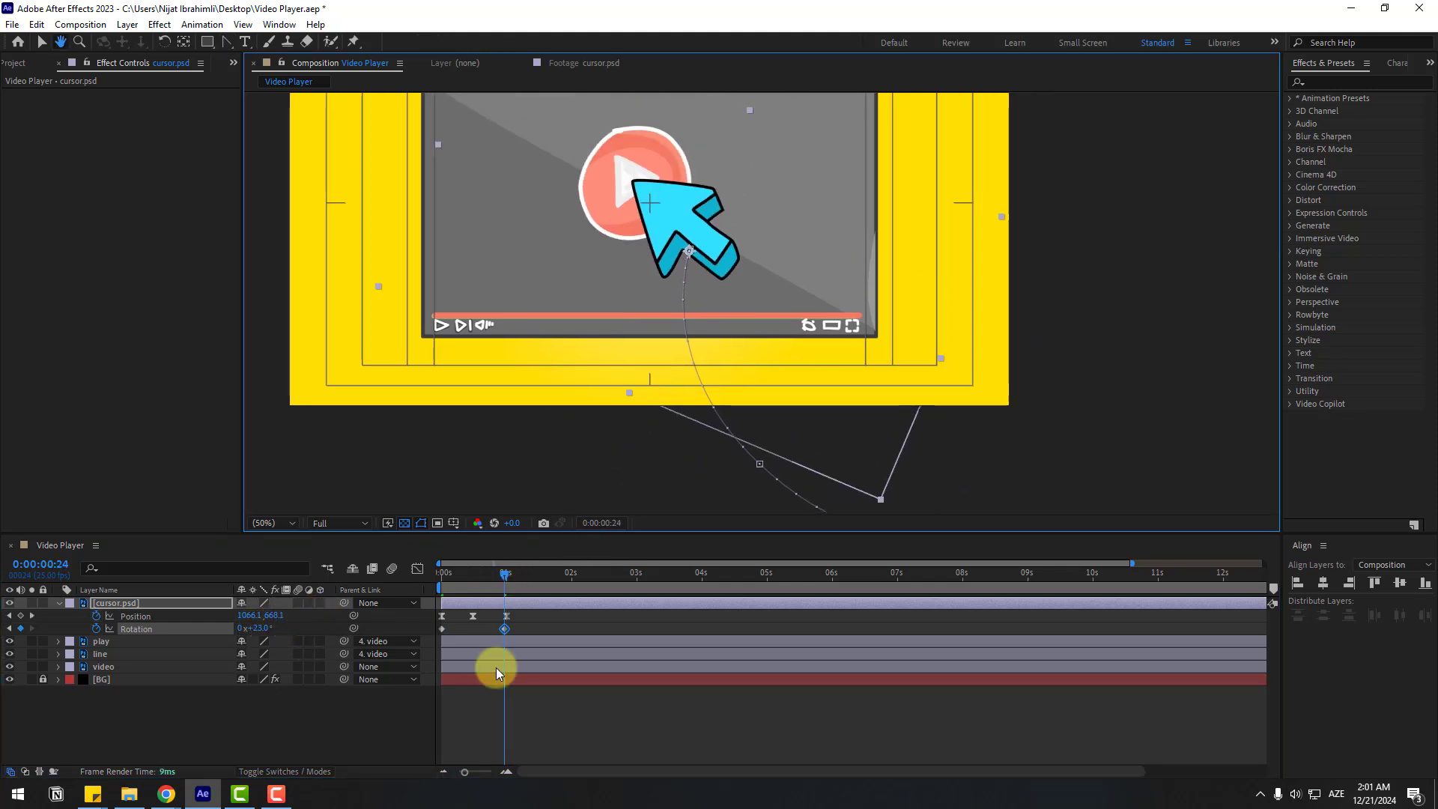
# Step: Easy Ease the cursor's rotation keyframes and go to 0:00:01:02
pyautogui.rightClick(442, 628)
pyautogui.moveTo(445, 628)
pyautogui.click(645, 669)
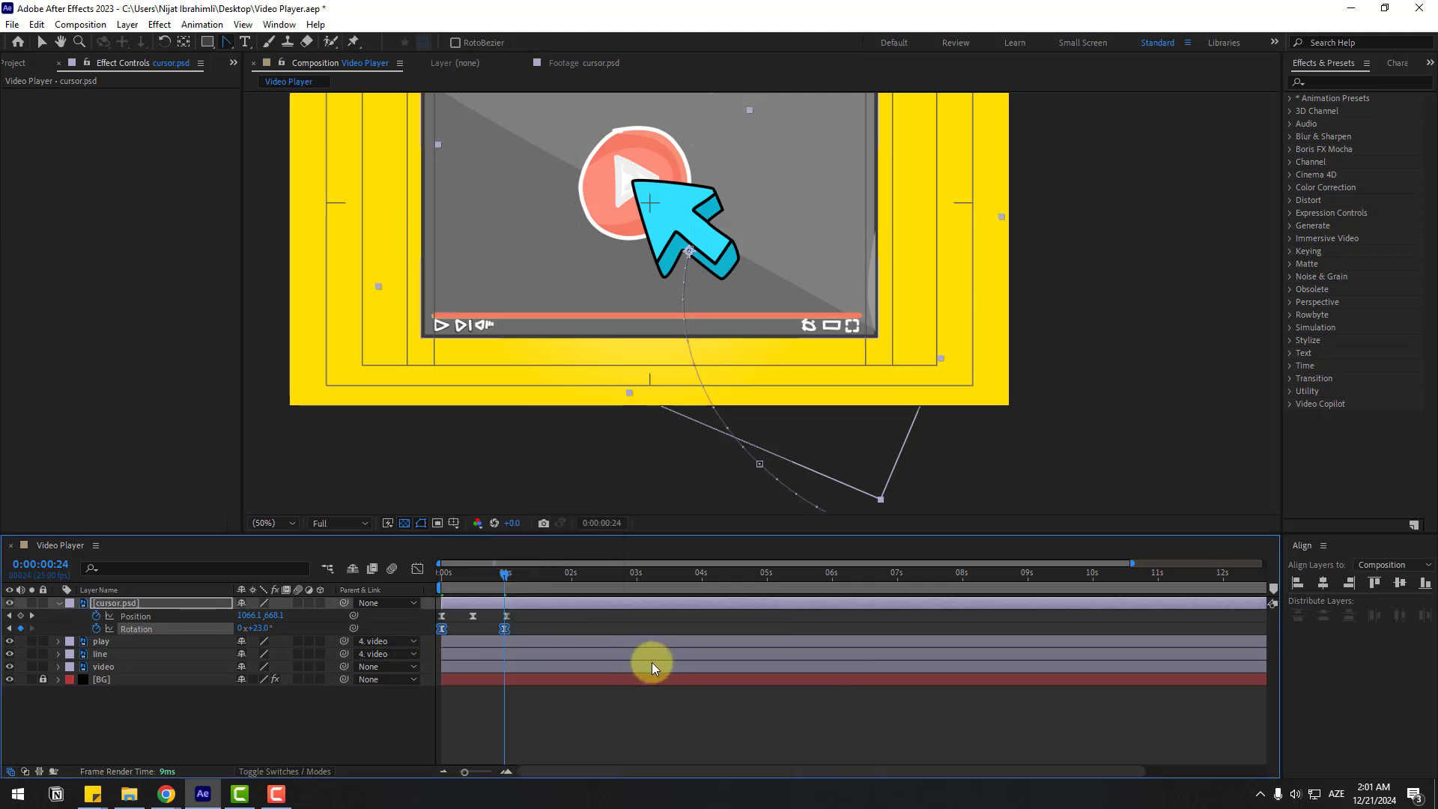
pyautogui.click(507, 600)
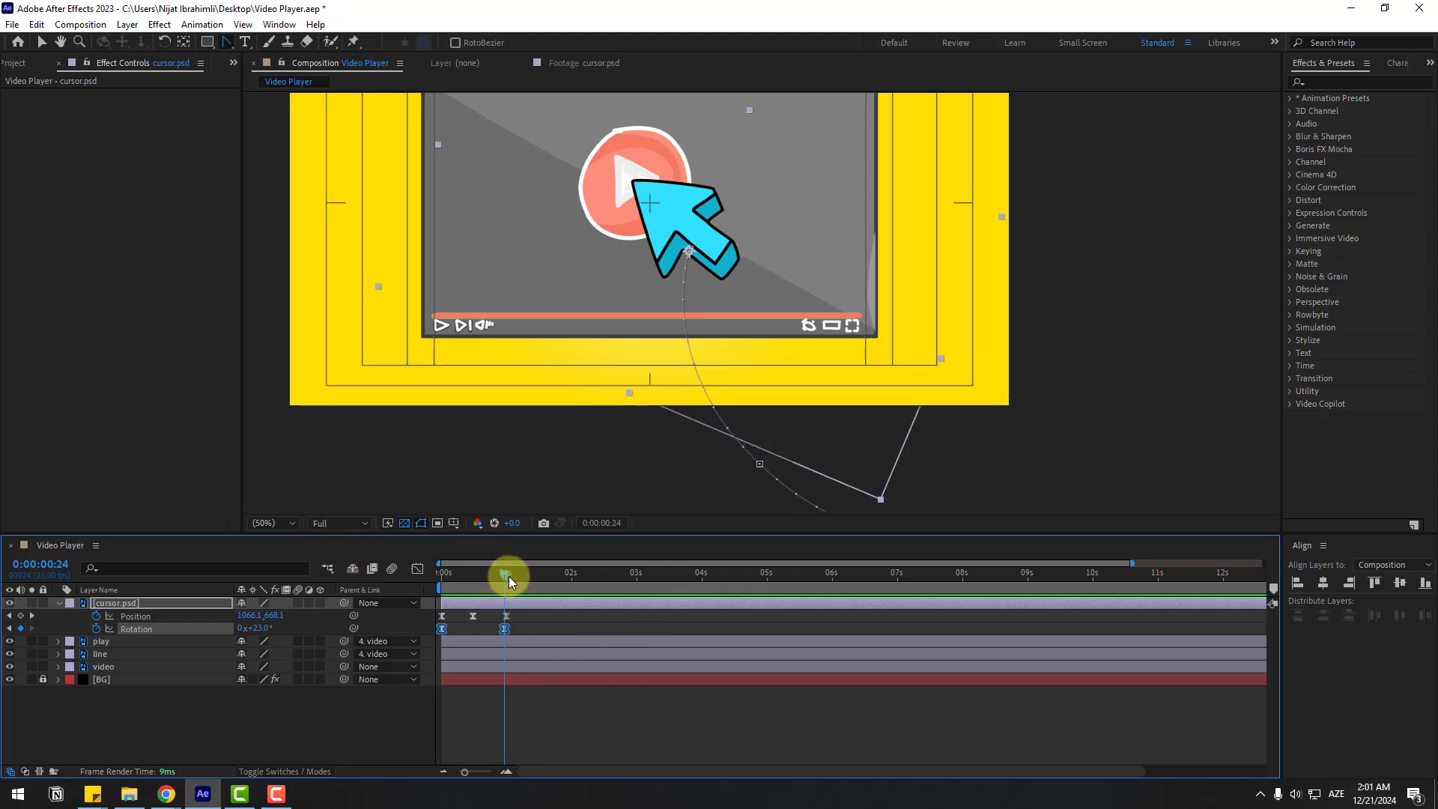
pyautogui.moveTo(508, 581); pyautogui.dragTo(515, 582)
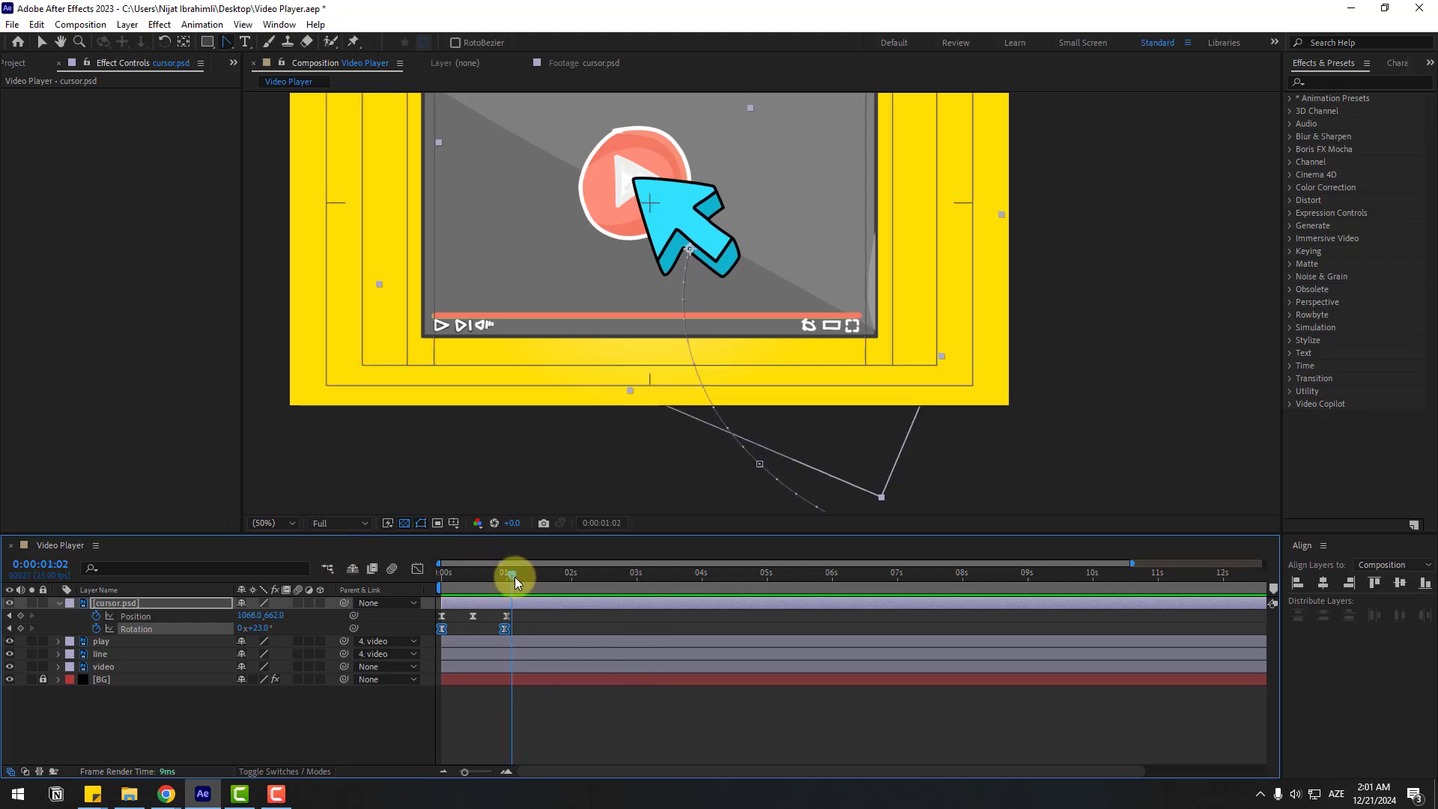
# Step: Add Position and Rotation keyframes at 1:02, then at 1:07 move the cursor up-right, rotated to 64°
pyautogui.click(21, 616)
pyautogui.click(20, 629)
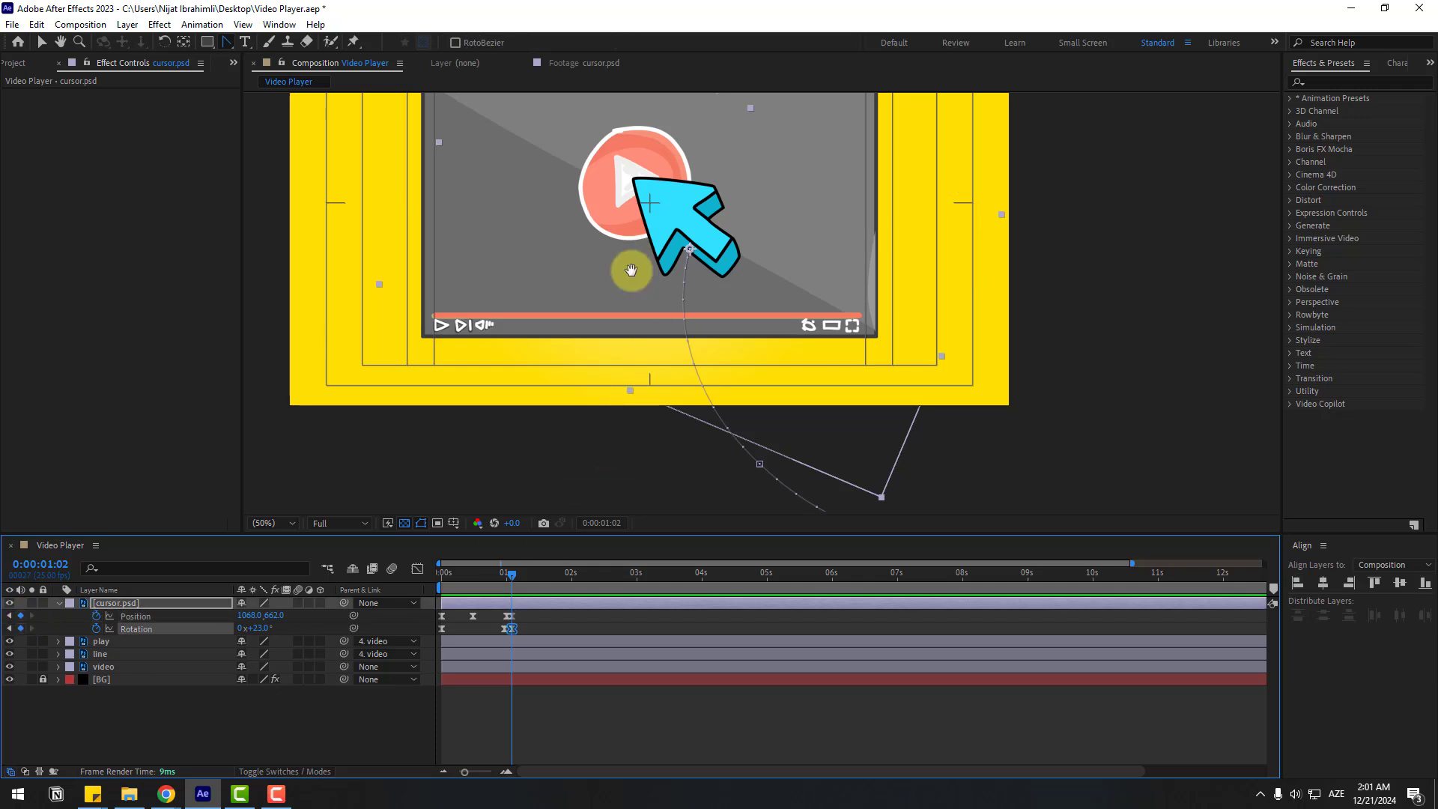
pyautogui.scroll(2, 665, 347)
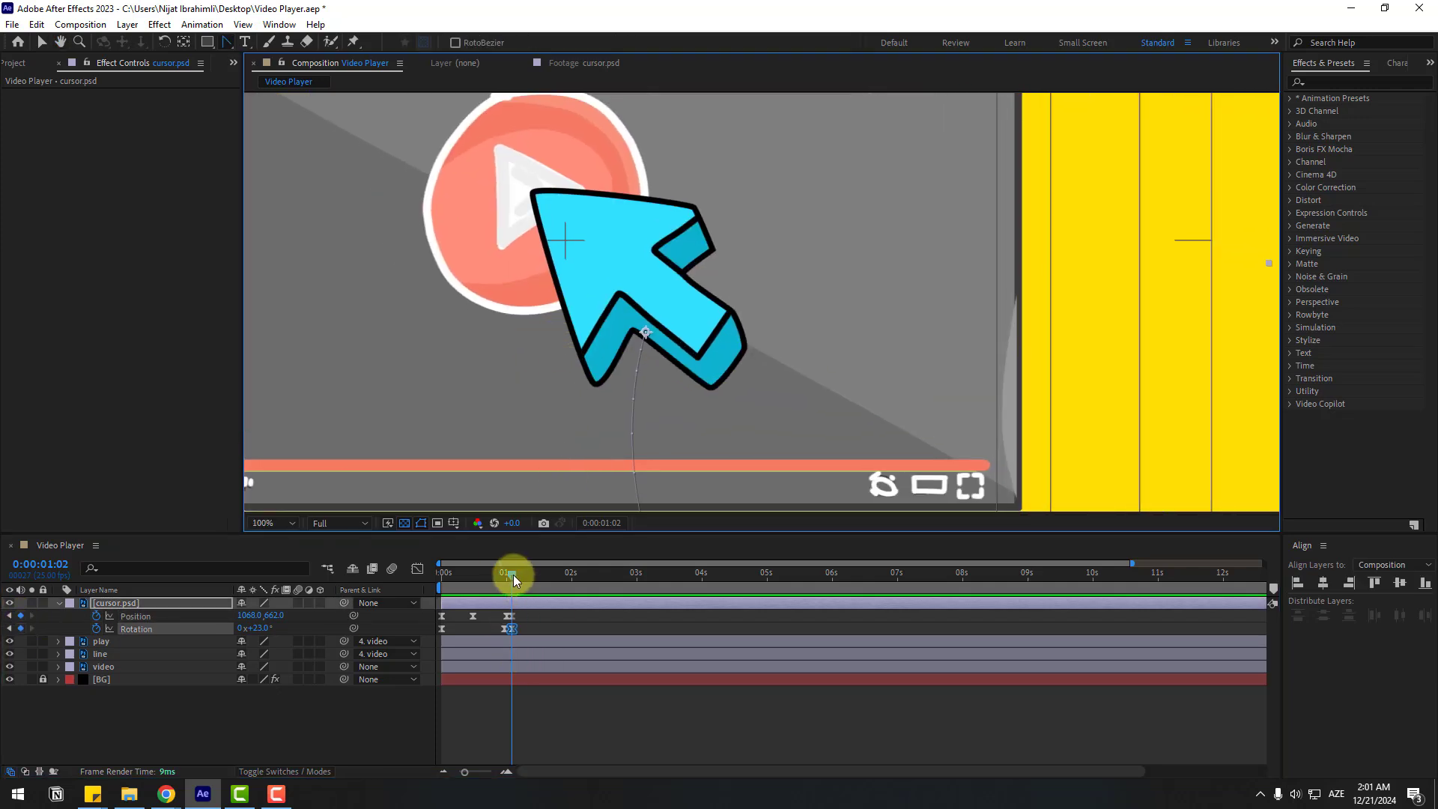
pyautogui.moveTo(514, 574); pyautogui.dragTo(525, 574)
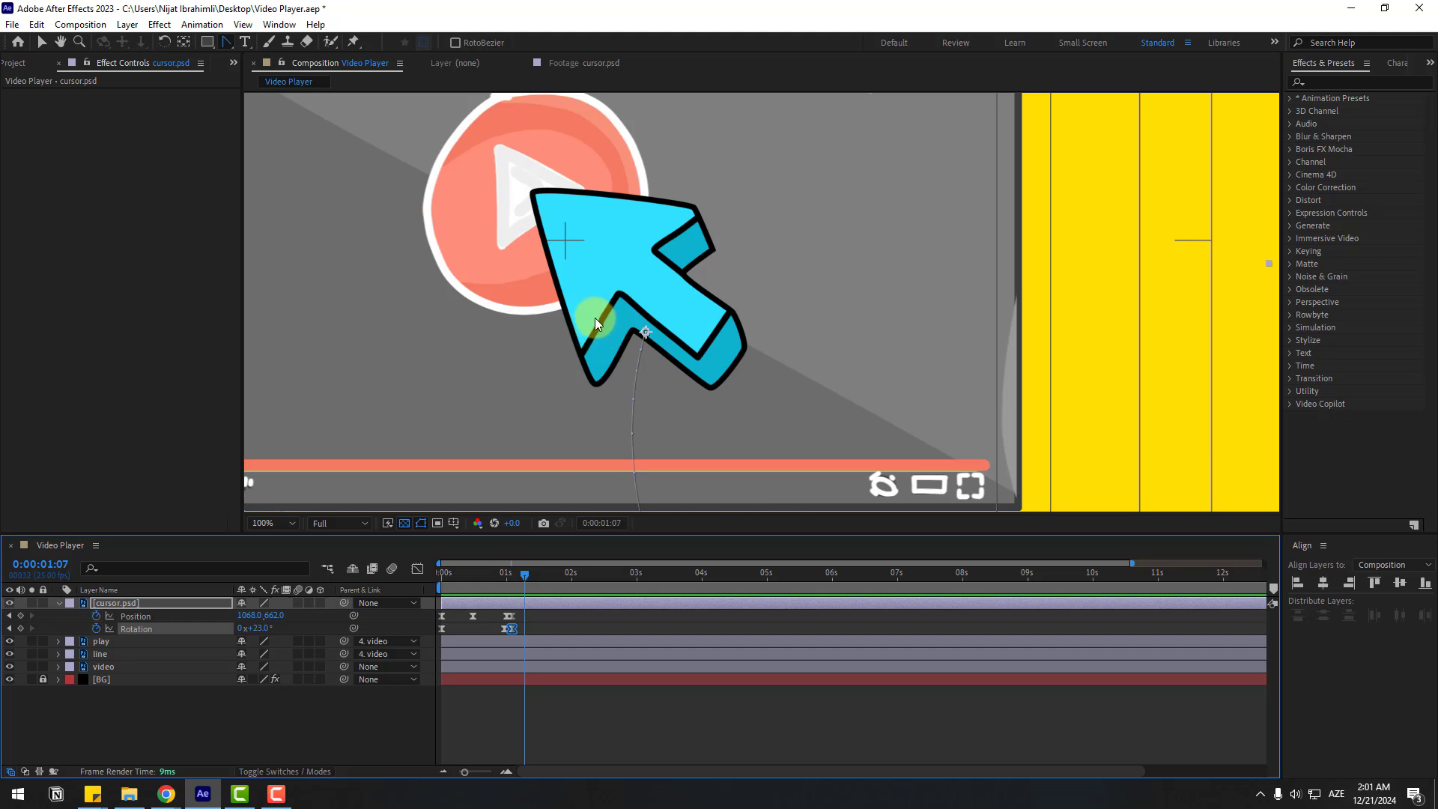
pyautogui.moveTo(594, 318); pyautogui.dragTo(739, 256)
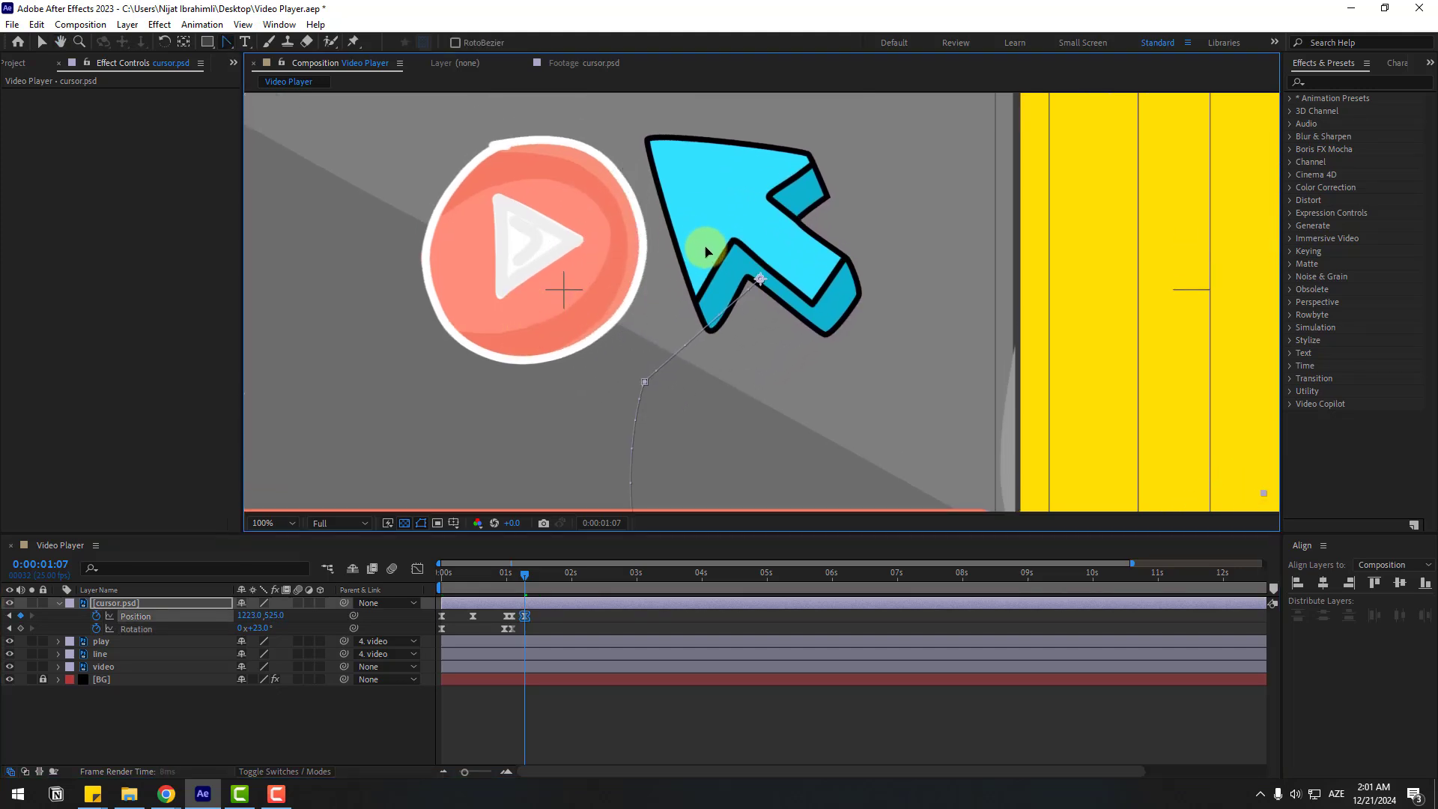
pyautogui.click(231, 686)
pyautogui.moveTo(265, 635); pyautogui.dragTo(299, 633)
pyautogui.moveTo(503, 577); pyautogui.dragTo(543, 577)
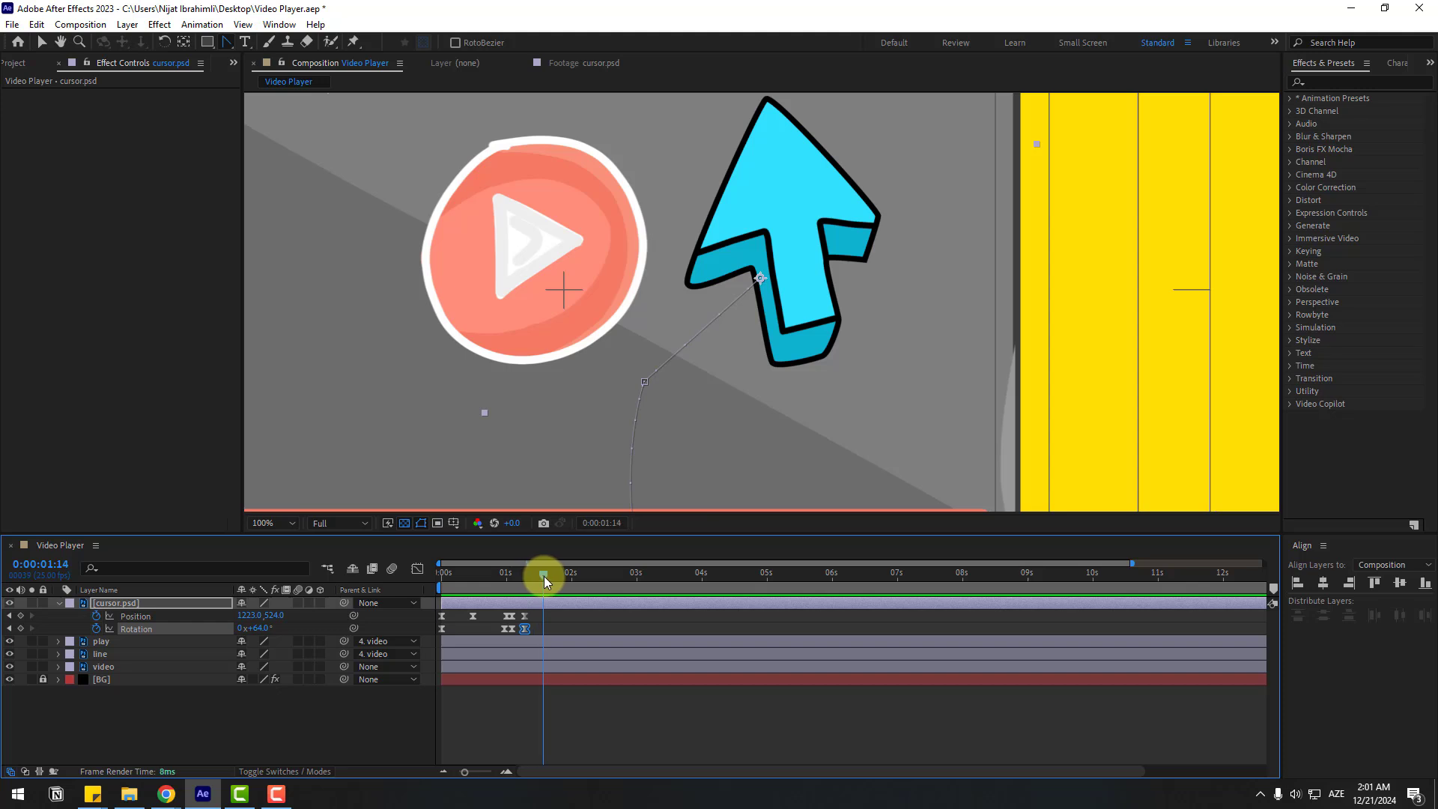
# Step: At 1:14 bring the cursor down onto the play button at about 8°, then nudge it up-right at 1:17
pyautogui.click(283, 738)
pyautogui.click(785, 262)
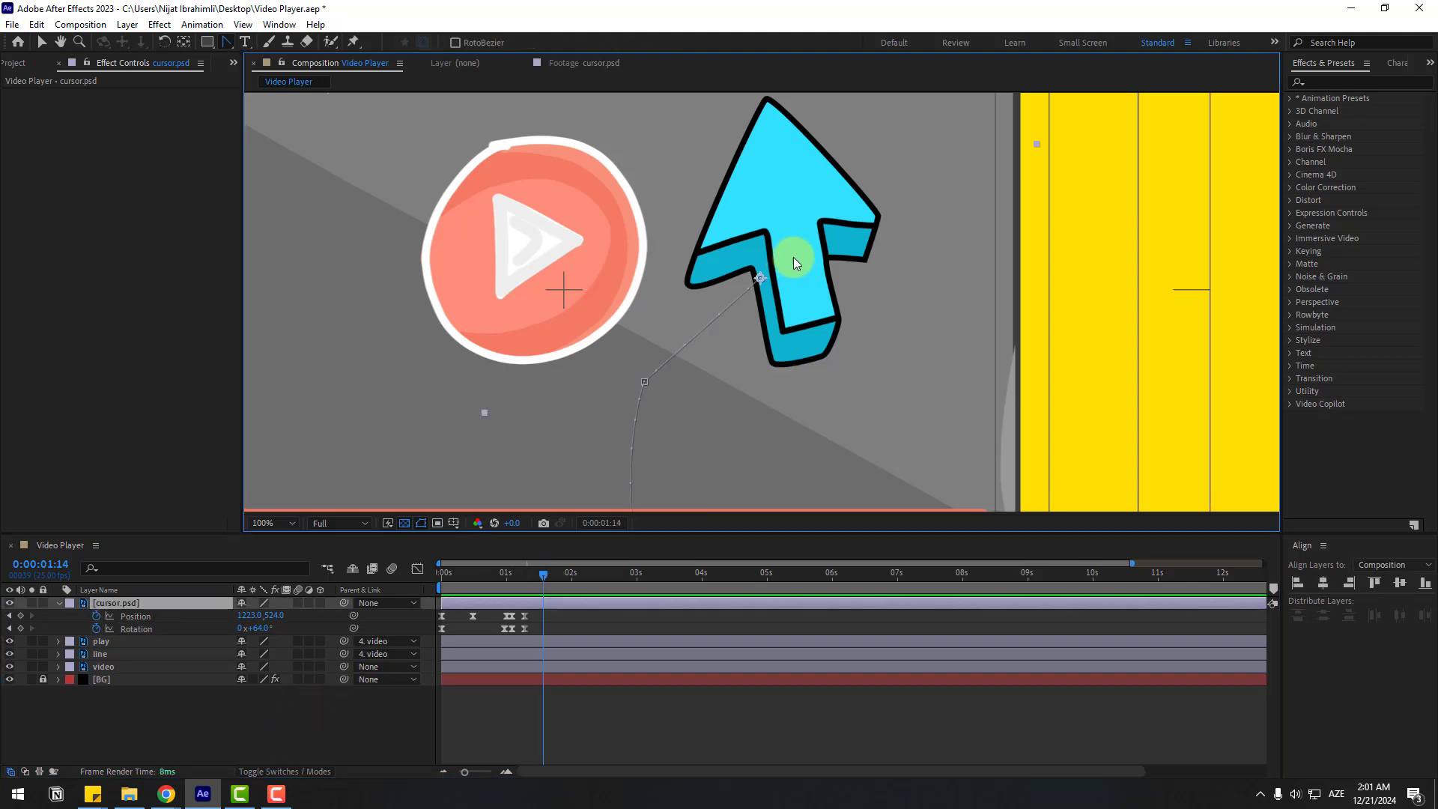
pyautogui.moveTo(788, 238); pyautogui.dragTo(642, 299)
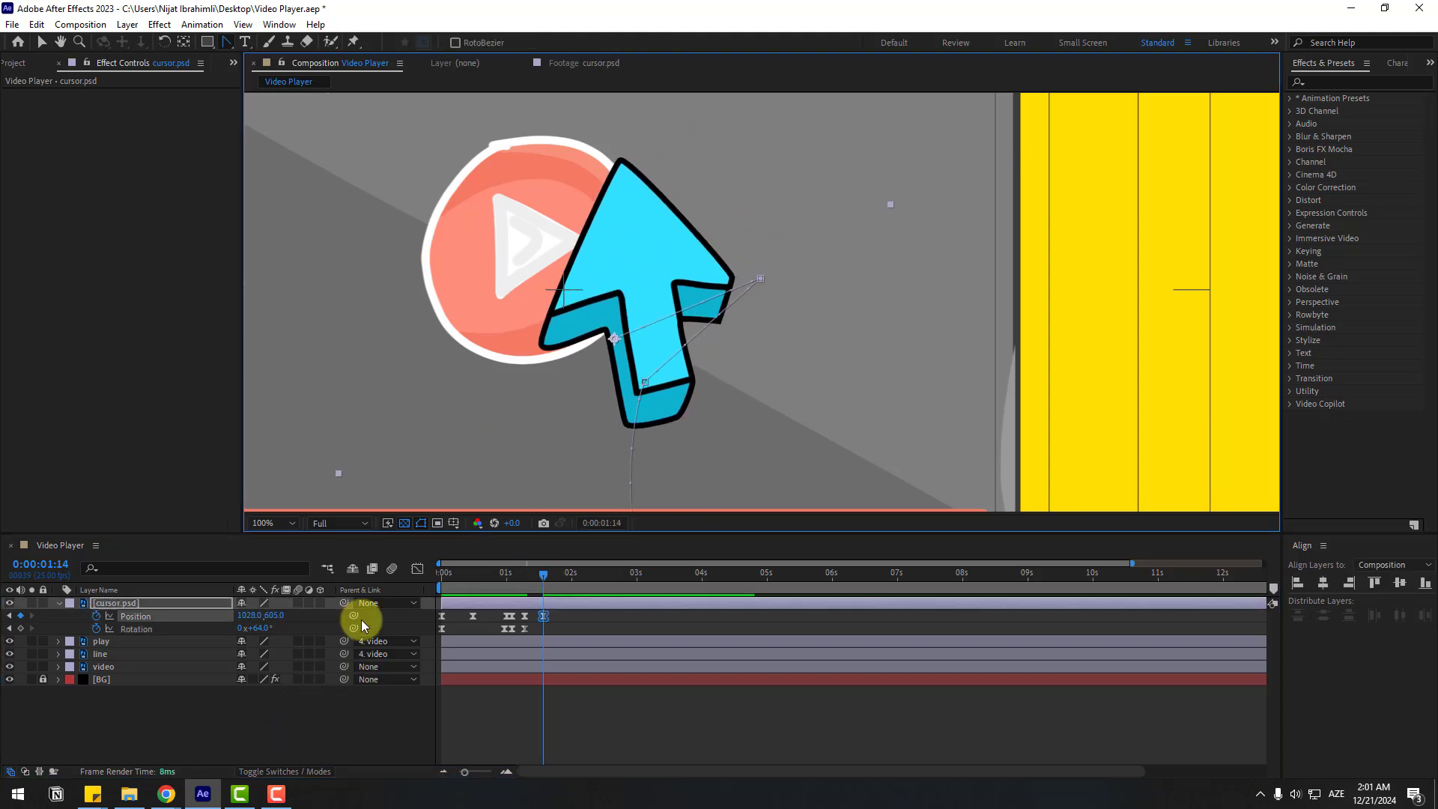
pyautogui.moveTo(264, 633); pyautogui.dragTo(225, 632)
pyautogui.moveTo(559, 333); pyautogui.dragTo(570, 336)
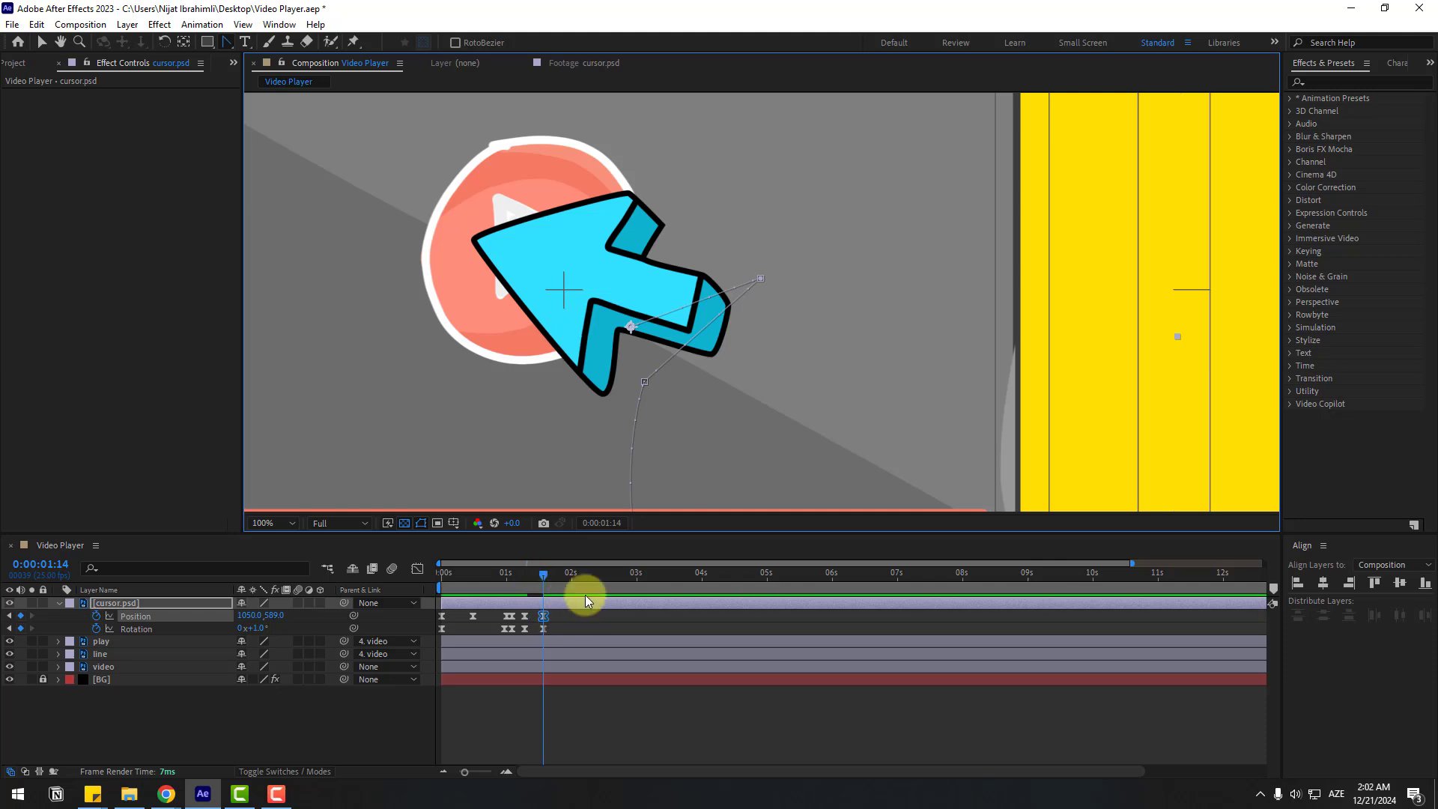
pyautogui.press('pagedown')
pyautogui.press('pagedown')
pyautogui.press('pagedown')
pyautogui.moveTo(573, 323); pyautogui.dragTo(603, 298)
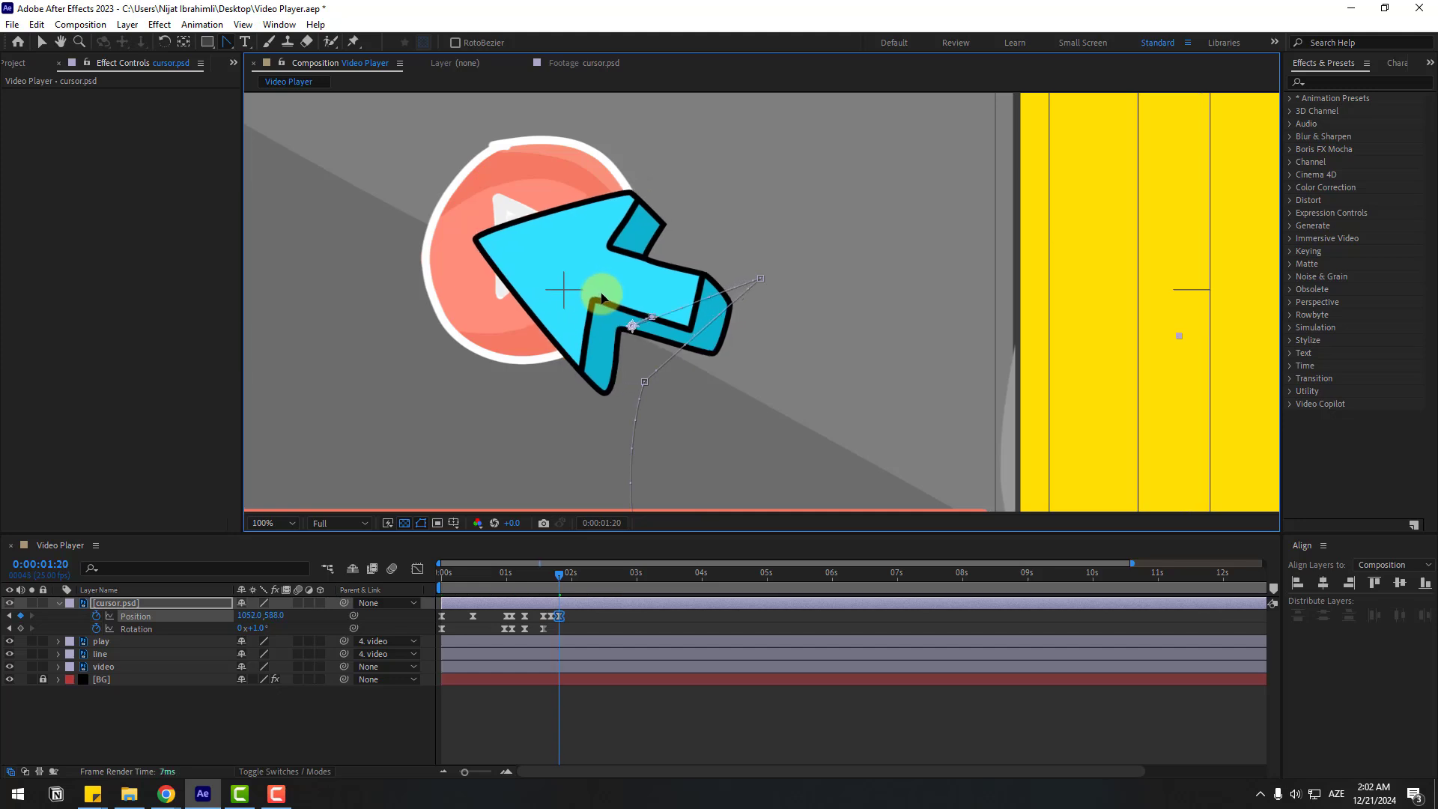
# Step: Preview the click, then tilt the cursor to 28° at 1:17
pyautogui.scroll(-2, 583, 316)
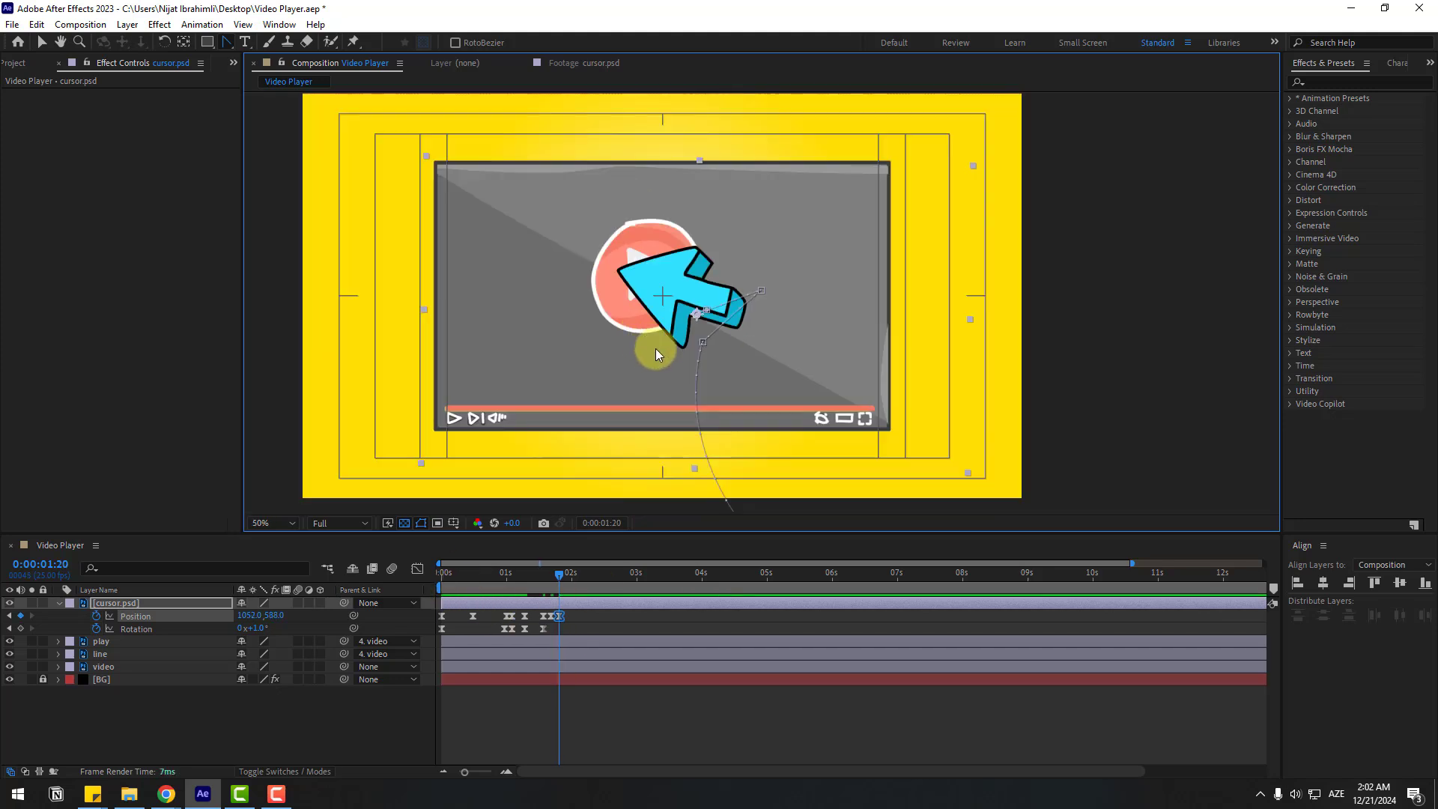
pyautogui.press('space')
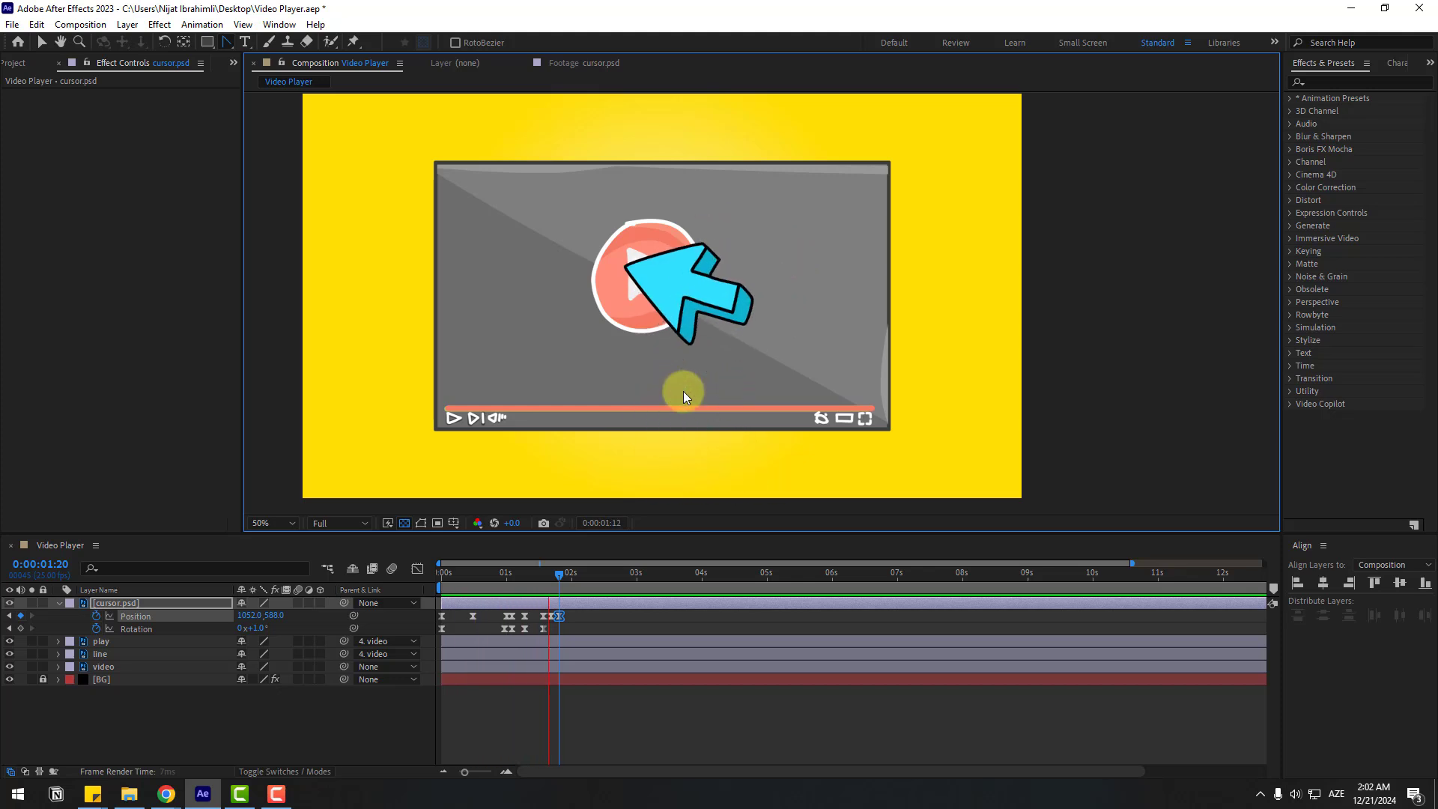
pyautogui.scroll(2, 676, 361)
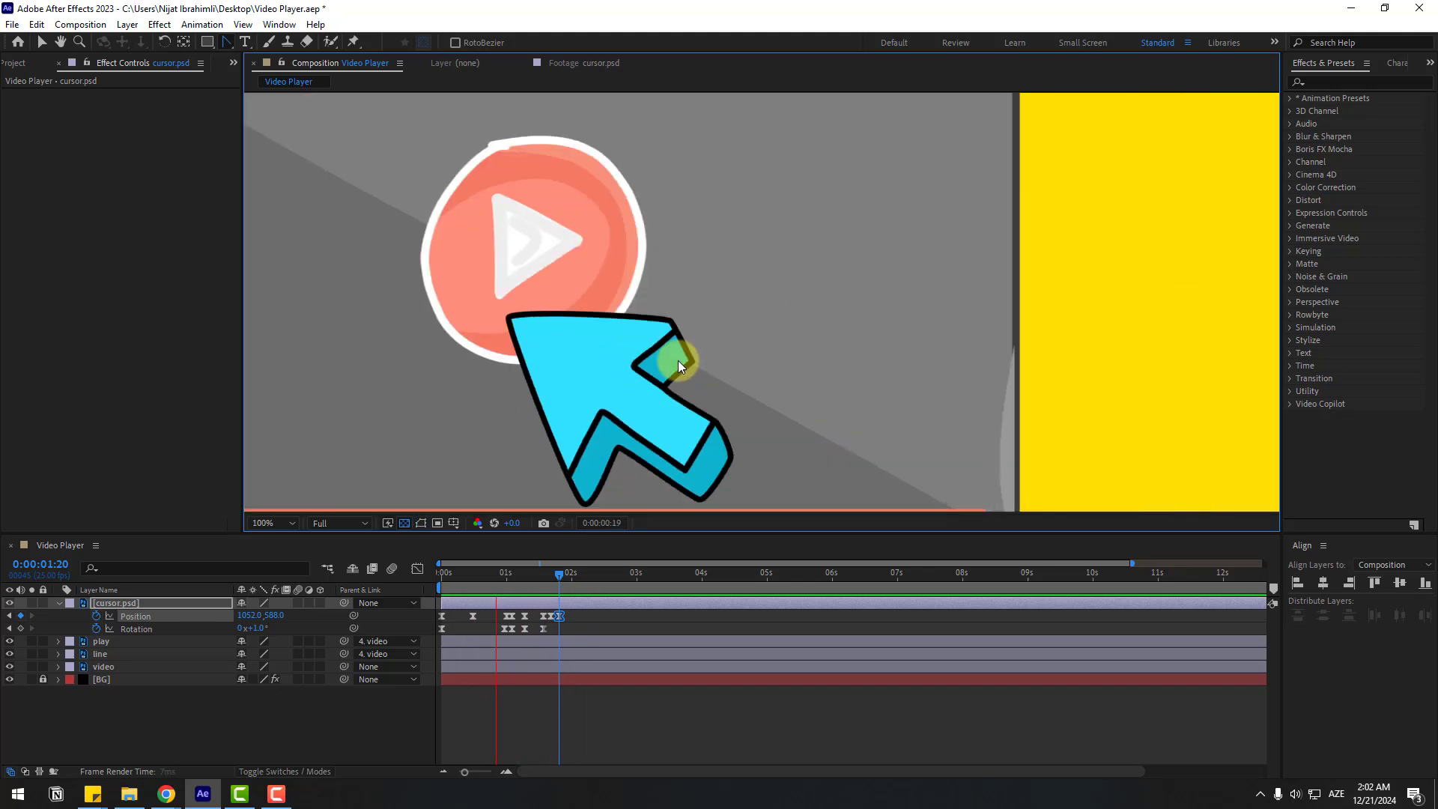
pyautogui.press('space')
pyautogui.moveTo(545, 578); pyautogui.dragTo(549, 573)
pyautogui.click(176, 737)
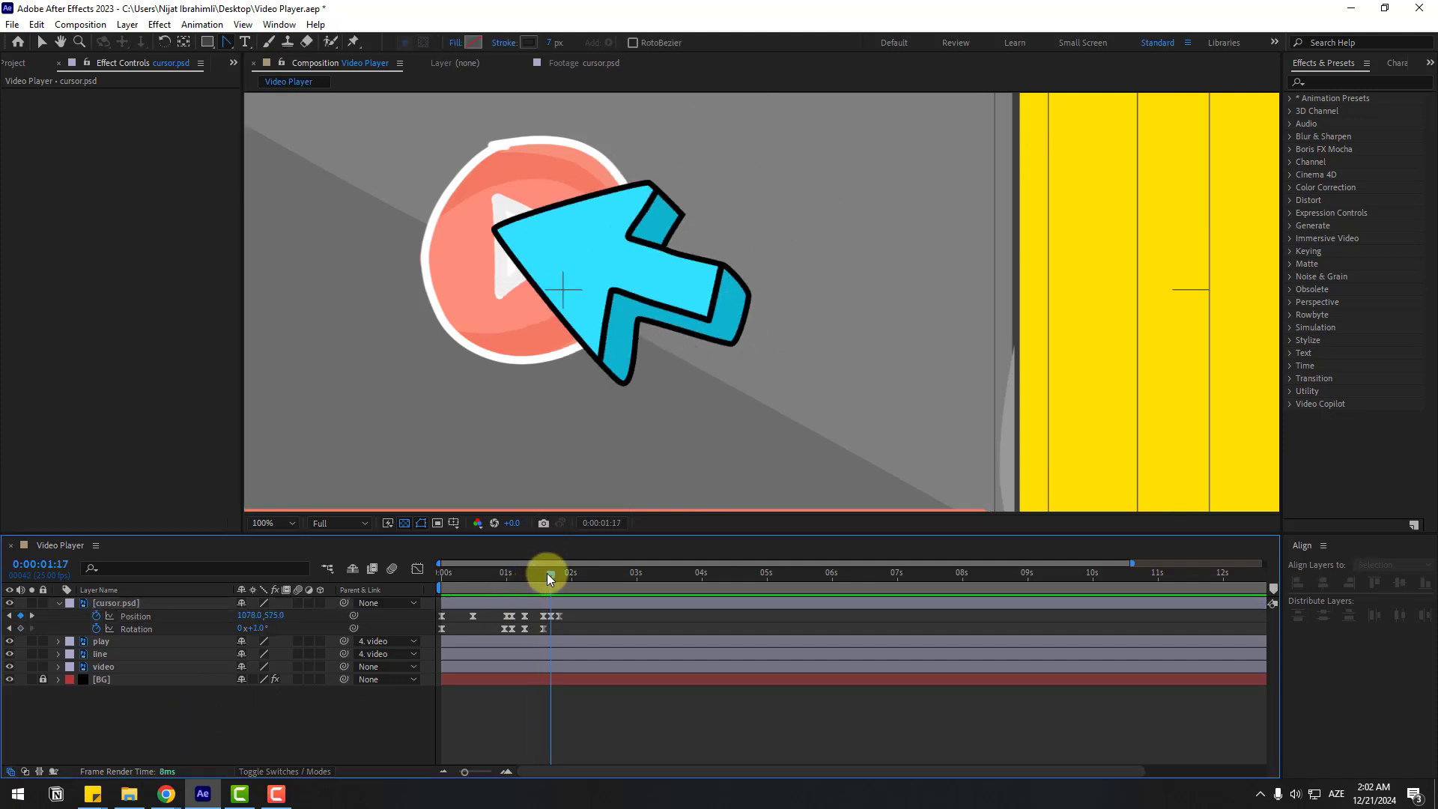
pyautogui.moveTo(257, 629); pyautogui.dragTo(281, 629)
# Step: Rotate the cursor back to 4° at 1:20, review the pose, and select its Position keyframes
pyautogui.click(557, 572)
pyautogui.moveTo(535, 574); pyautogui.dragTo(557, 578)
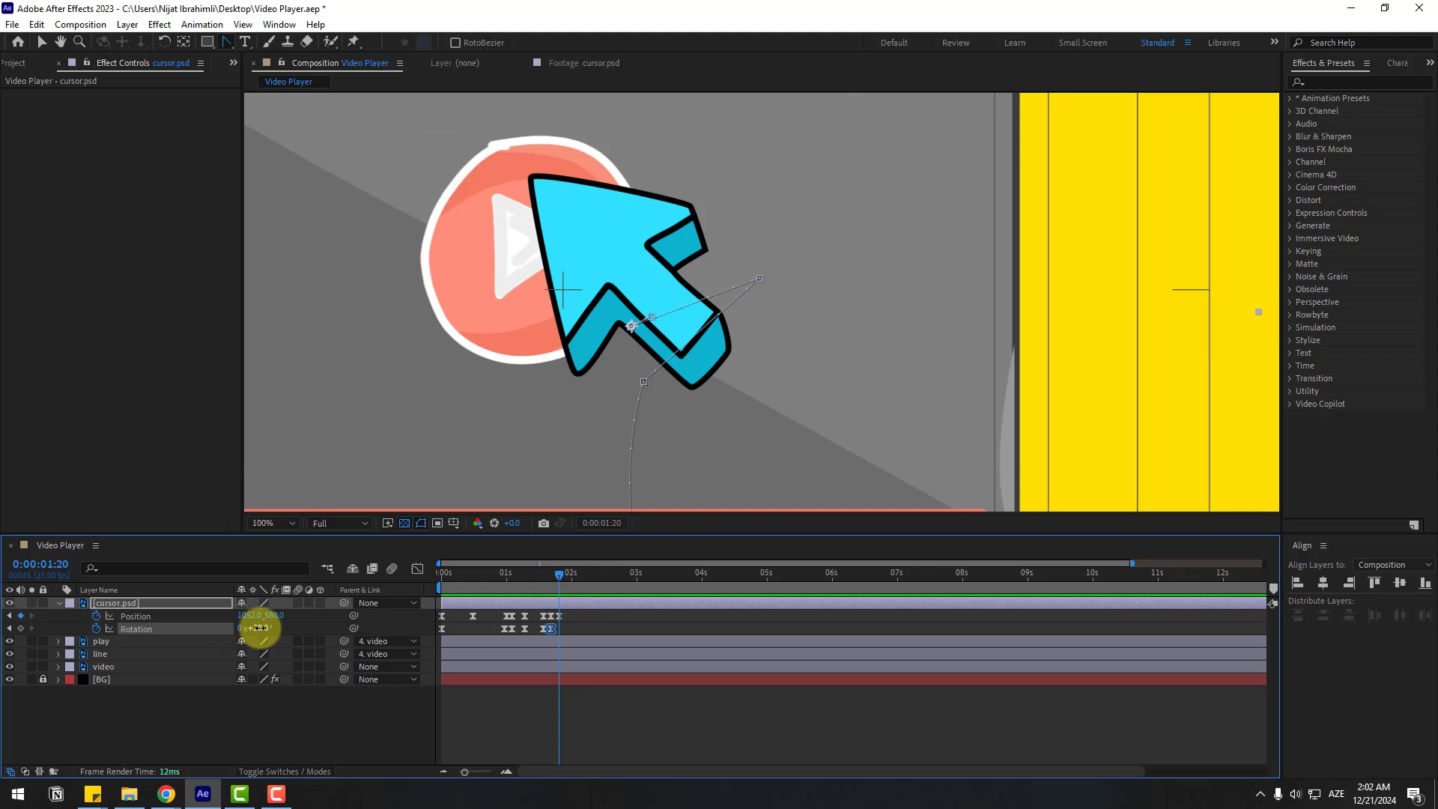
pyautogui.moveTo(258, 628); pyautogui.dragTo(232, 629)
pyautogui.scroll(-2, 854, 337)
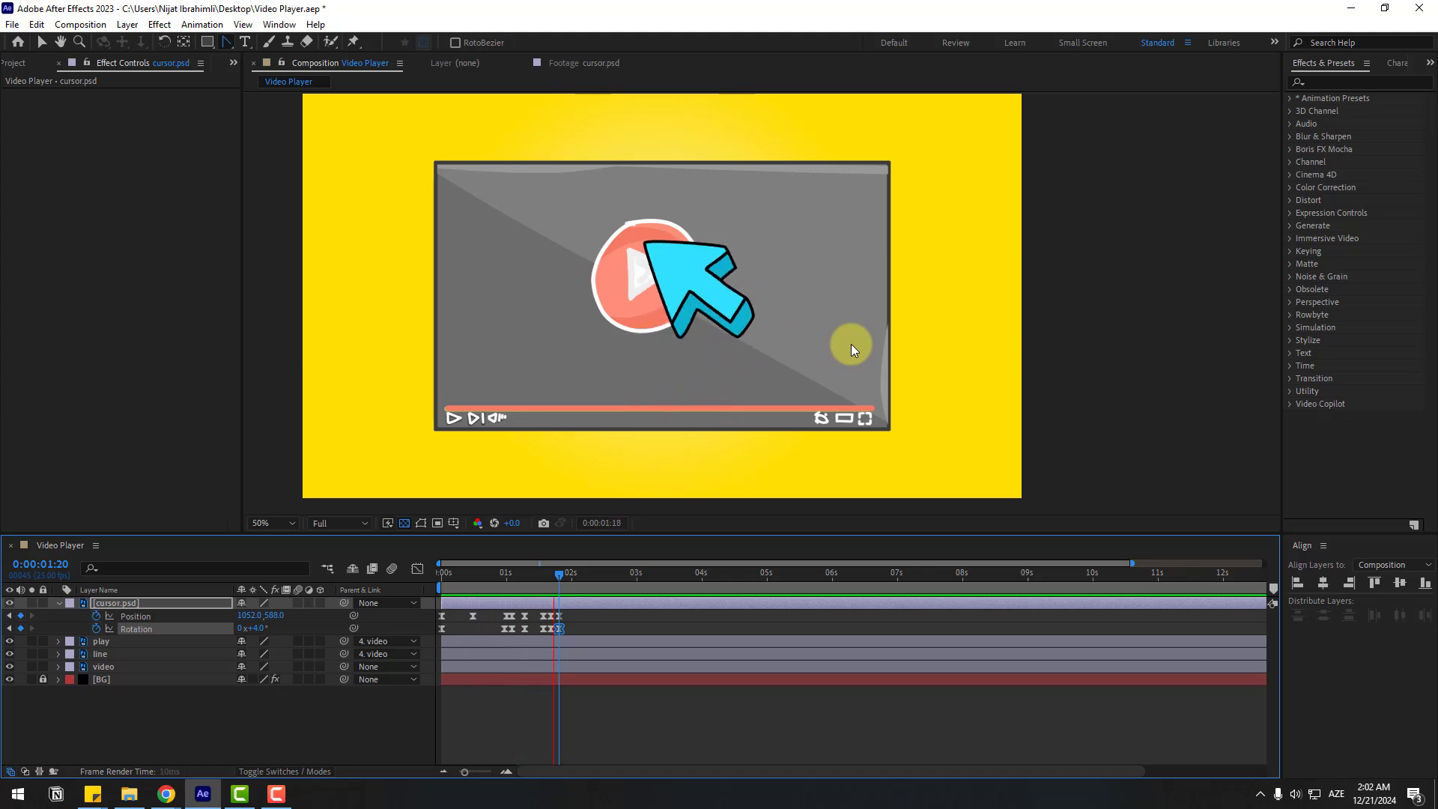
pyautogui.moveTo(546, 577); pyautogui.dragTo(533, 621)
pyautogui.click(564, 615)
pyautogui.click(560, 615)
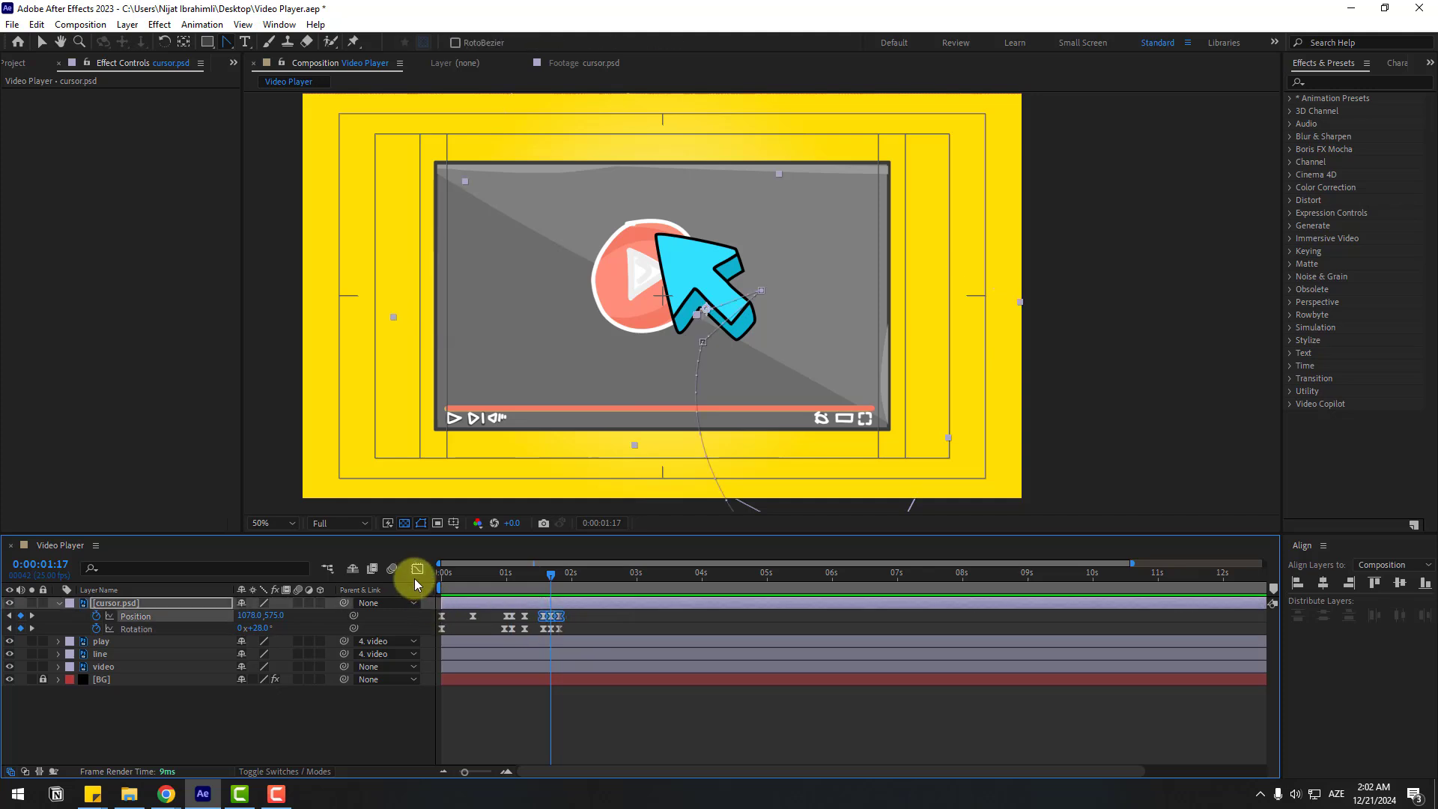
# Step: In the speed graph, strengthen the easing on the first Position keyframe and preview it
pyautogui.click(417, 571)
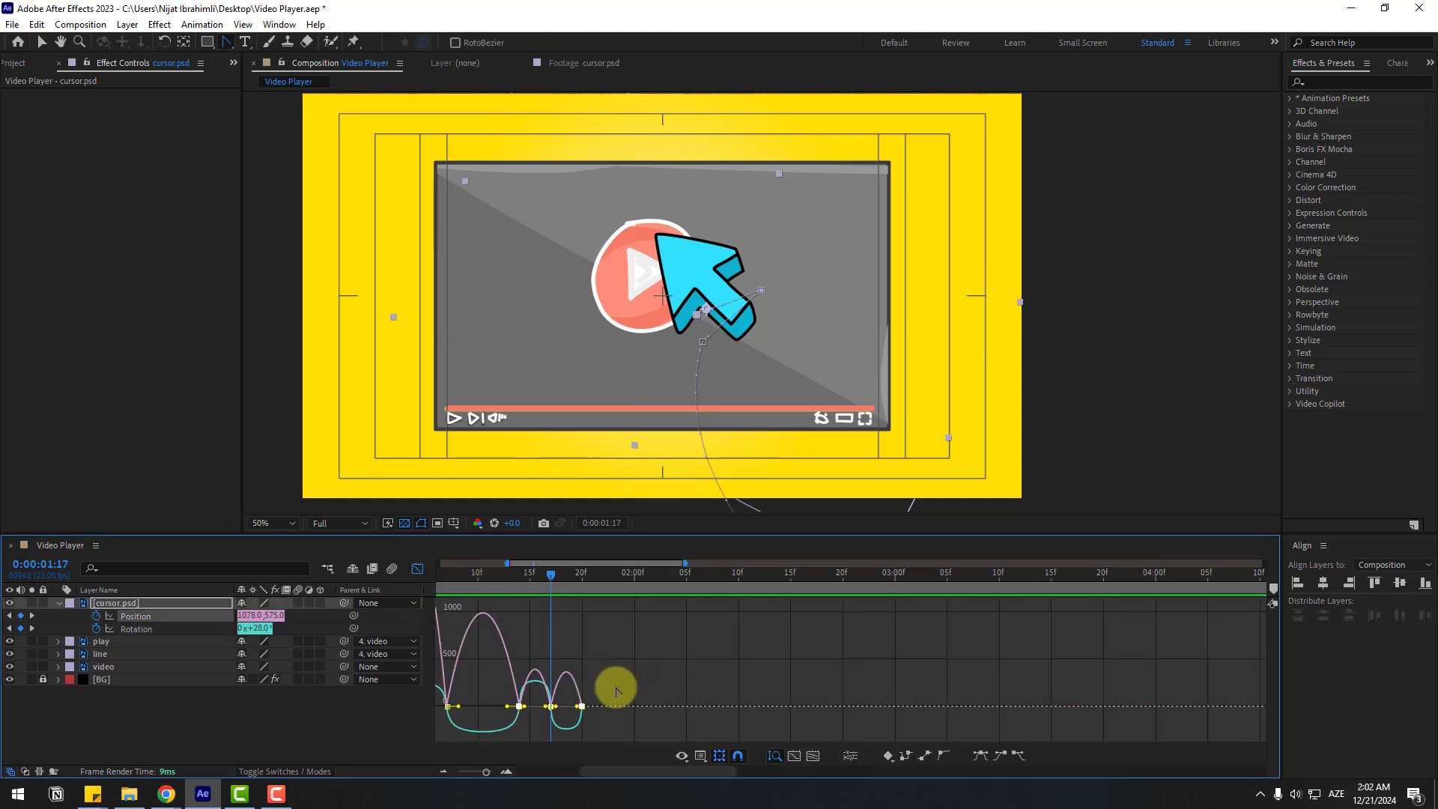
pyautogui.scroll(5, 636, 683)
pyautogui.moveTo(563, 587)
pyautogui.mouseDown()
pyautogui.moveTo(545, 573)
pyautogui.moveTo(562, 576)
pyautogui.mouseUp()
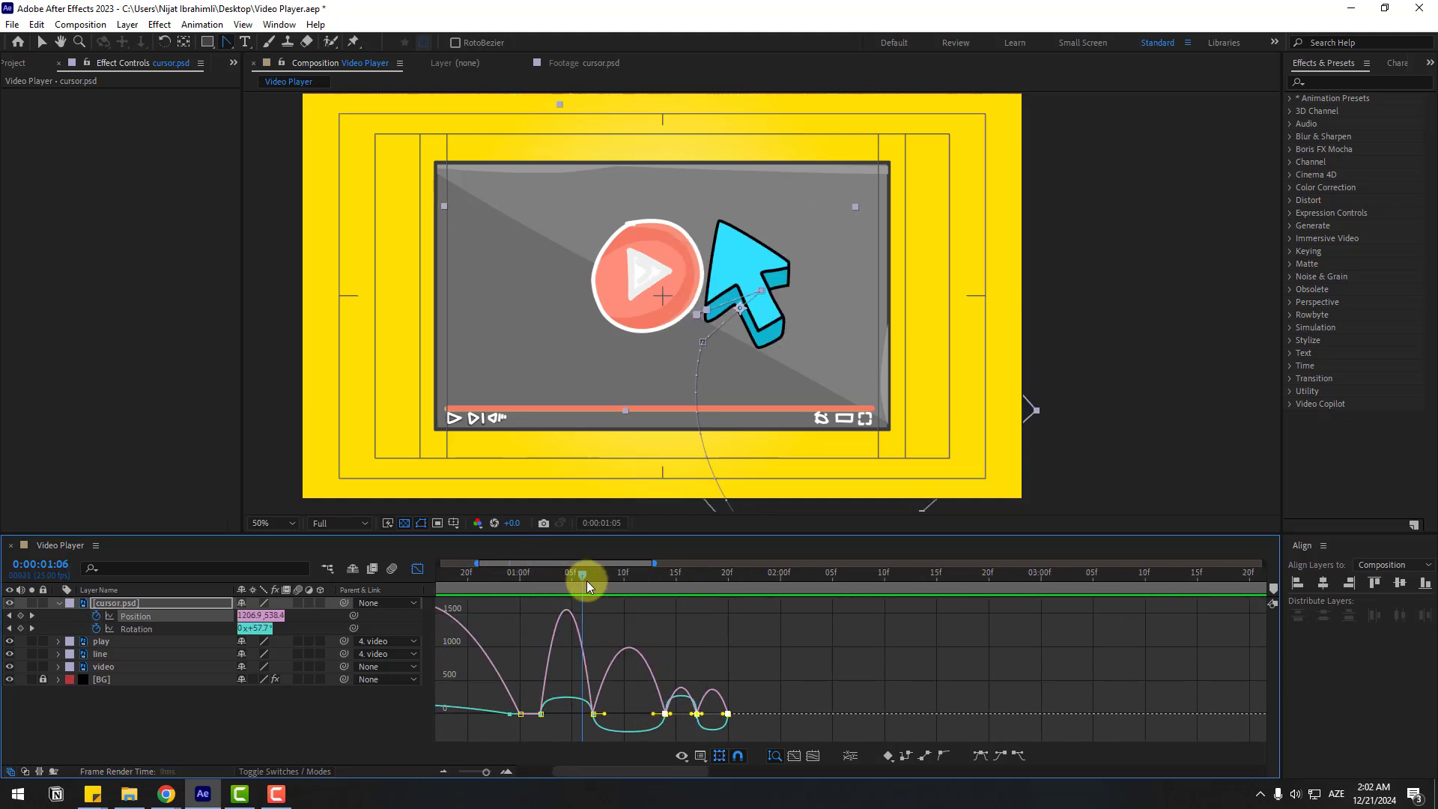
pyautogui.click(40, 43)
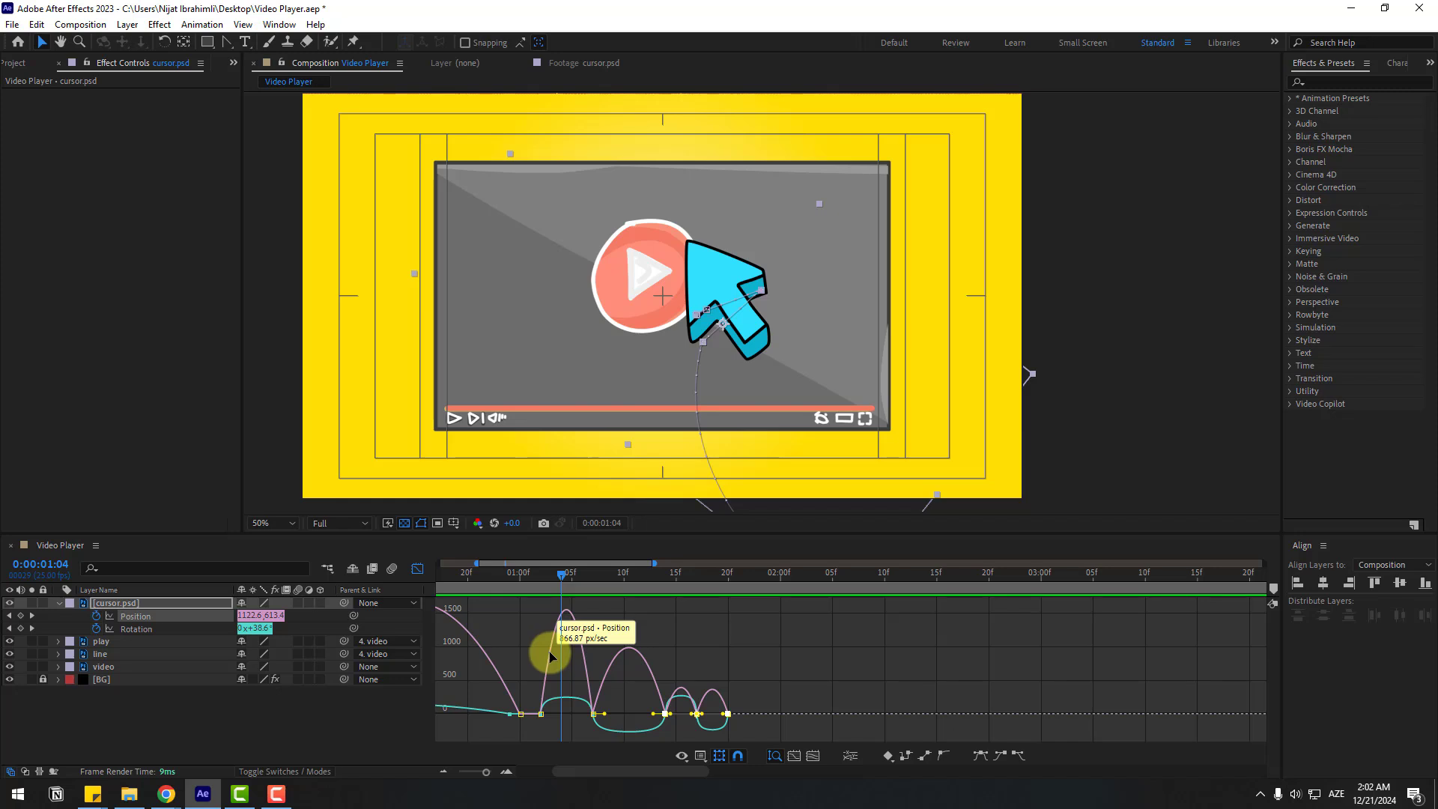
pyautogui.click(554, 658)
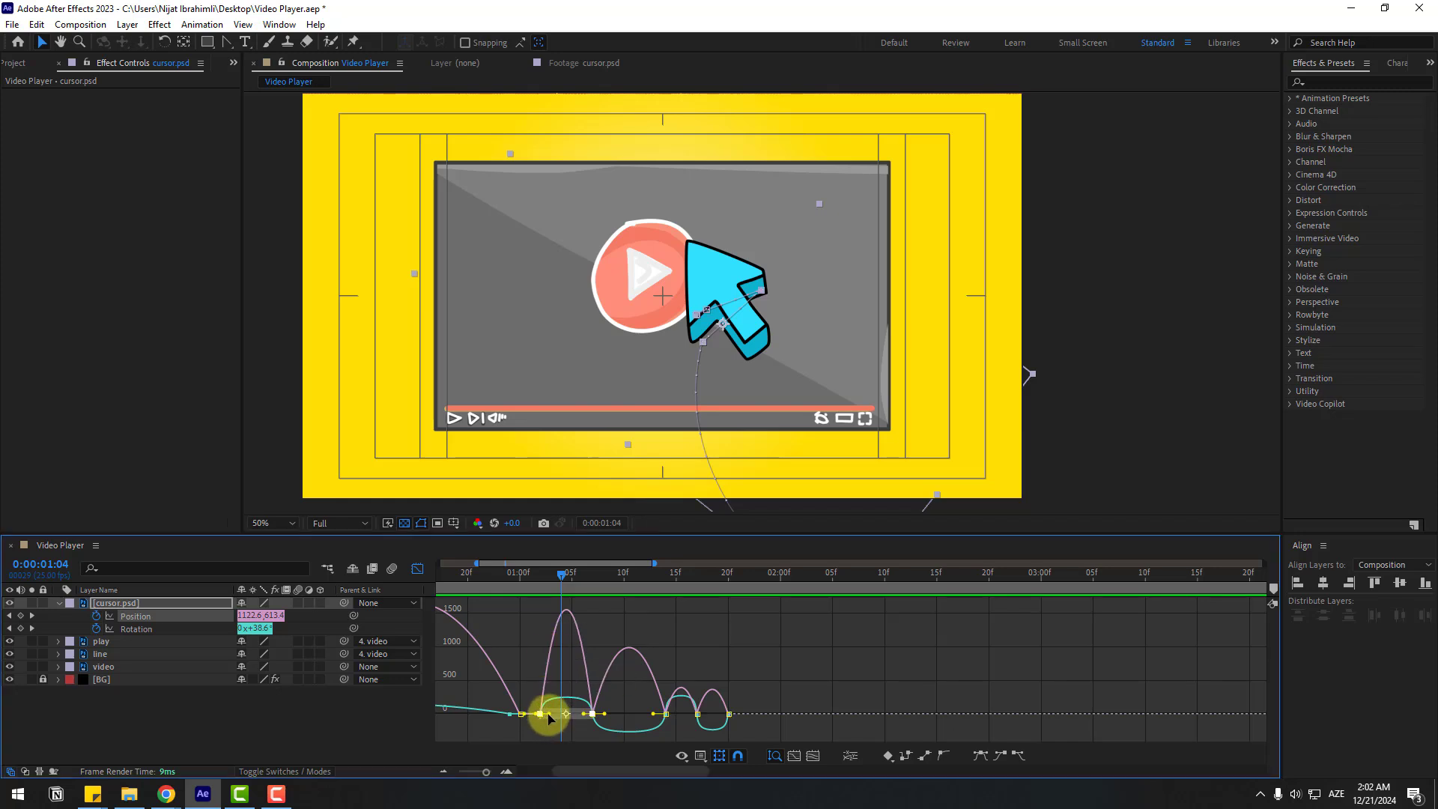
pyautogui.moveTo(549, 717); pyautogui.dragTo(566, 721)
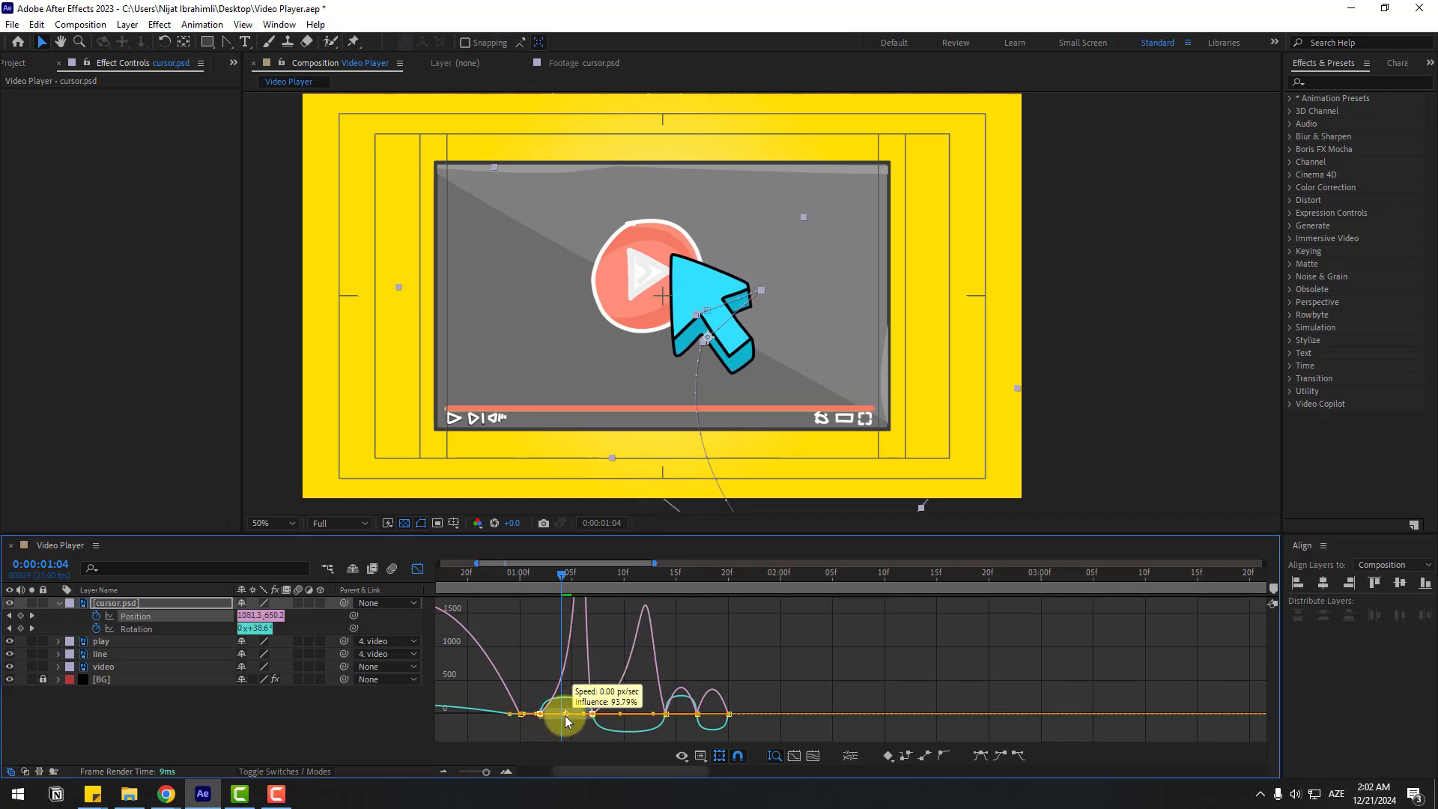
pyautogui.click(510, 572)
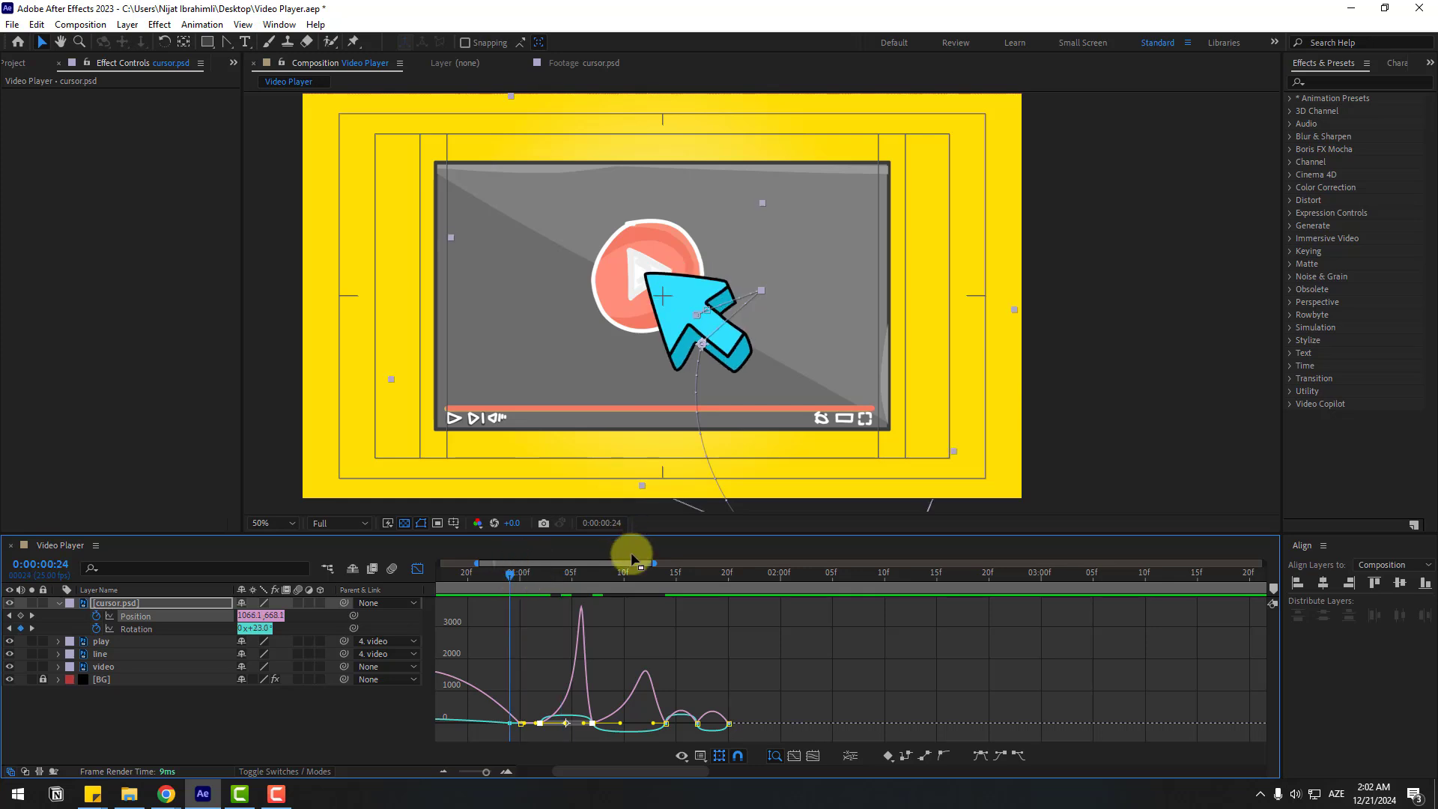
pyautogui.press('space')
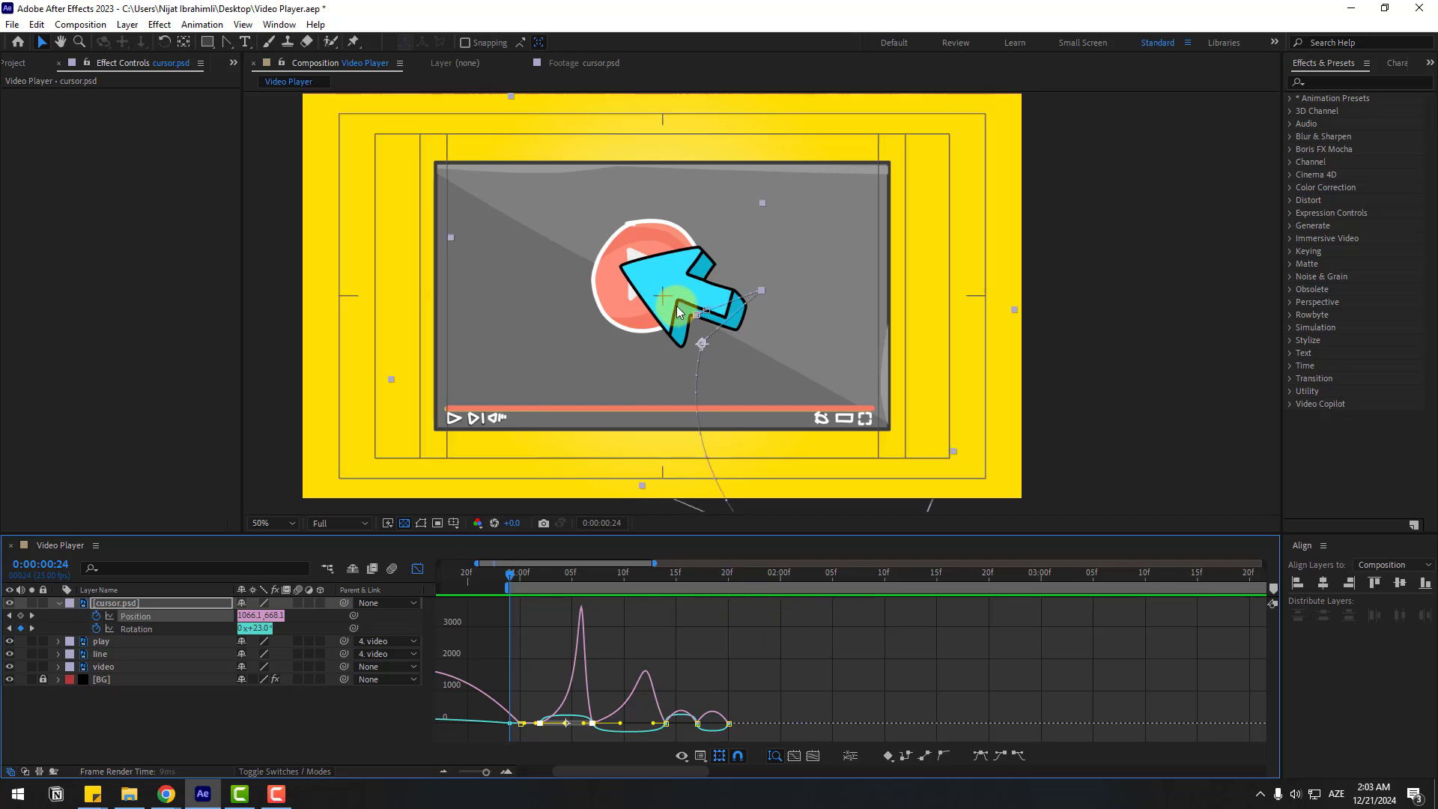
pyautogui.press('space')
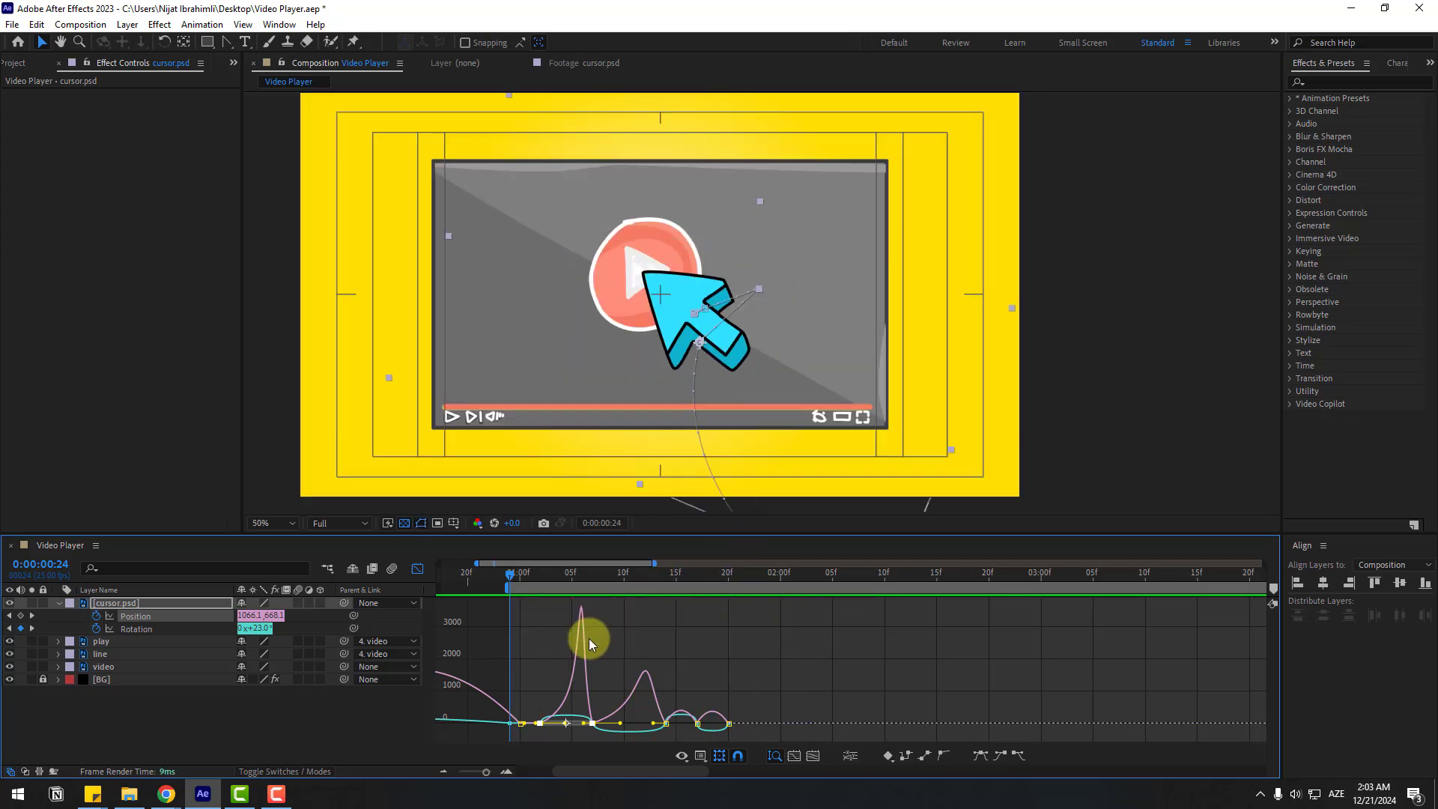
# Step: Sharpen the easing on the later Position keyframes, previewing after each change
pyautogui.moveTo(620, 722); pyautogui.dragTo(617, 736)
pyautogui.press('space')
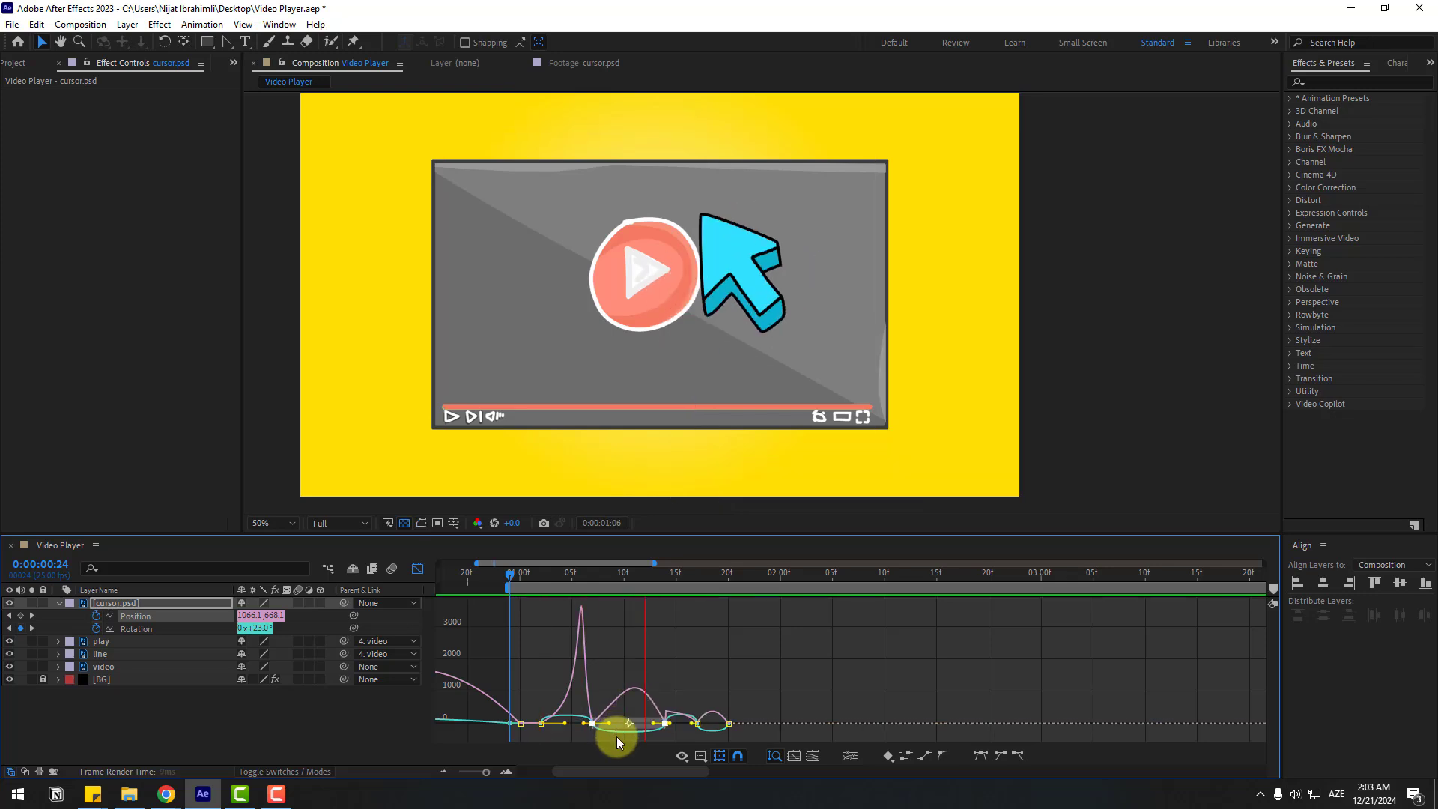
pyautogui.press('space')
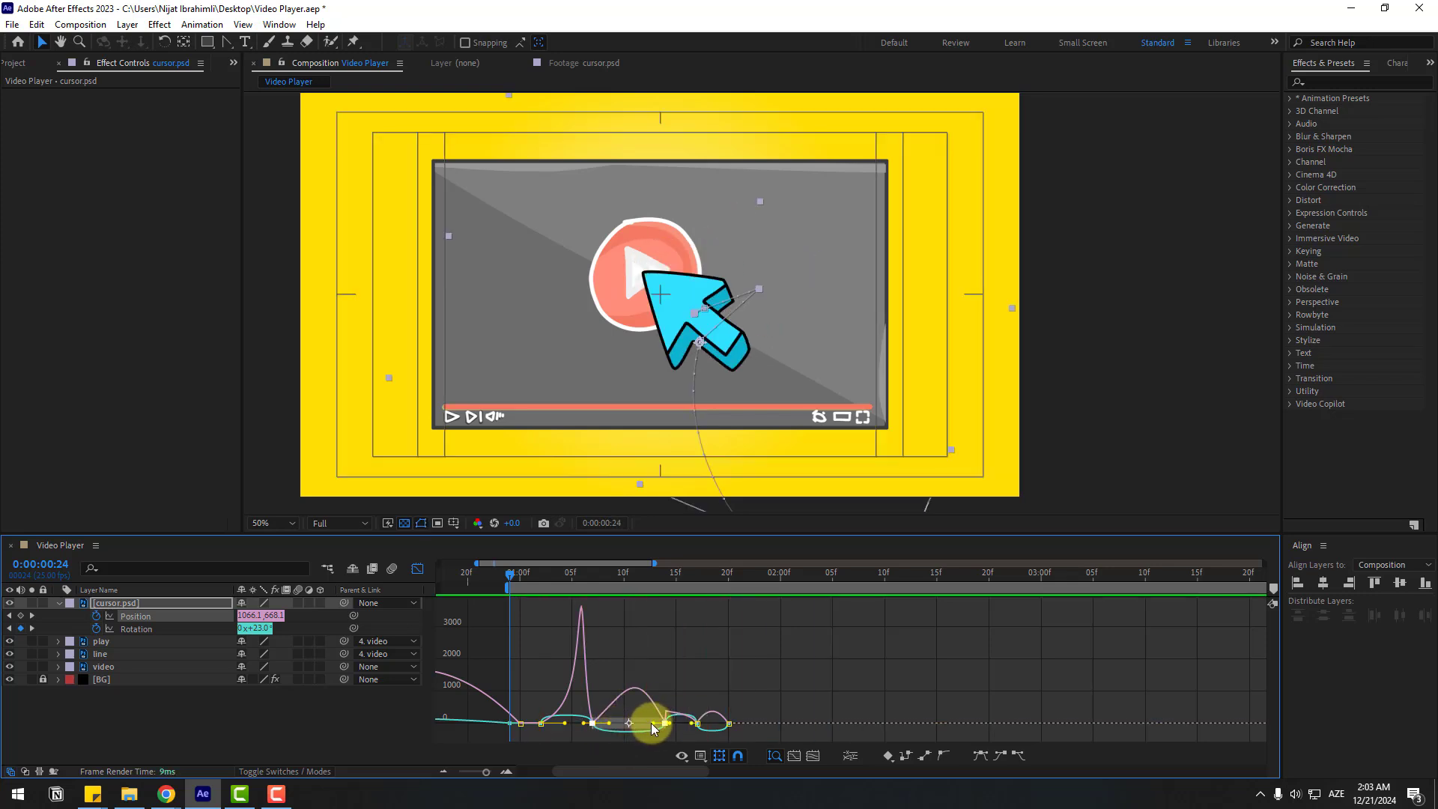
pyautogui.moveTo(652, 728); pyautogui.dragTo(617, 729)
pyautogui.press('space')
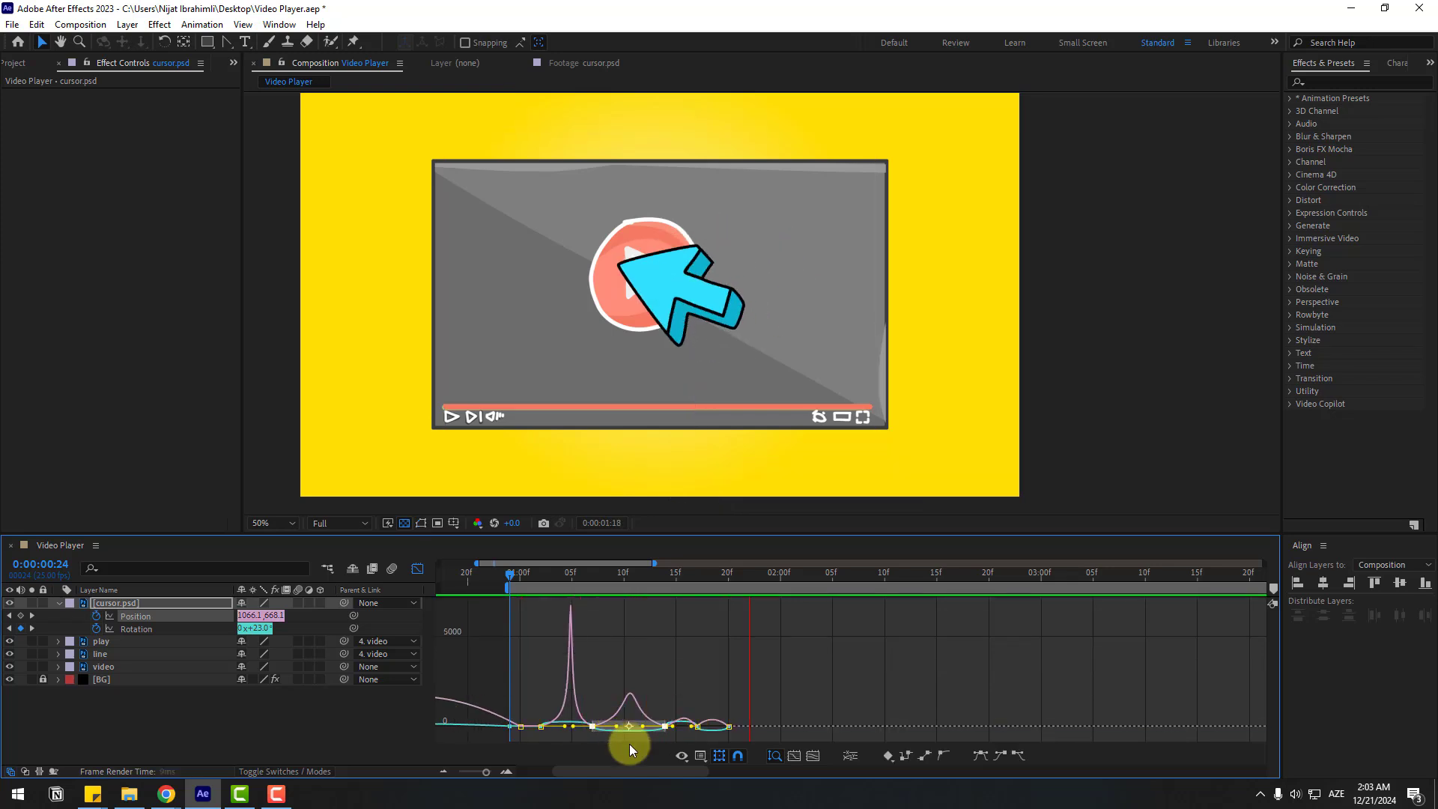
pyautogui.press('space')
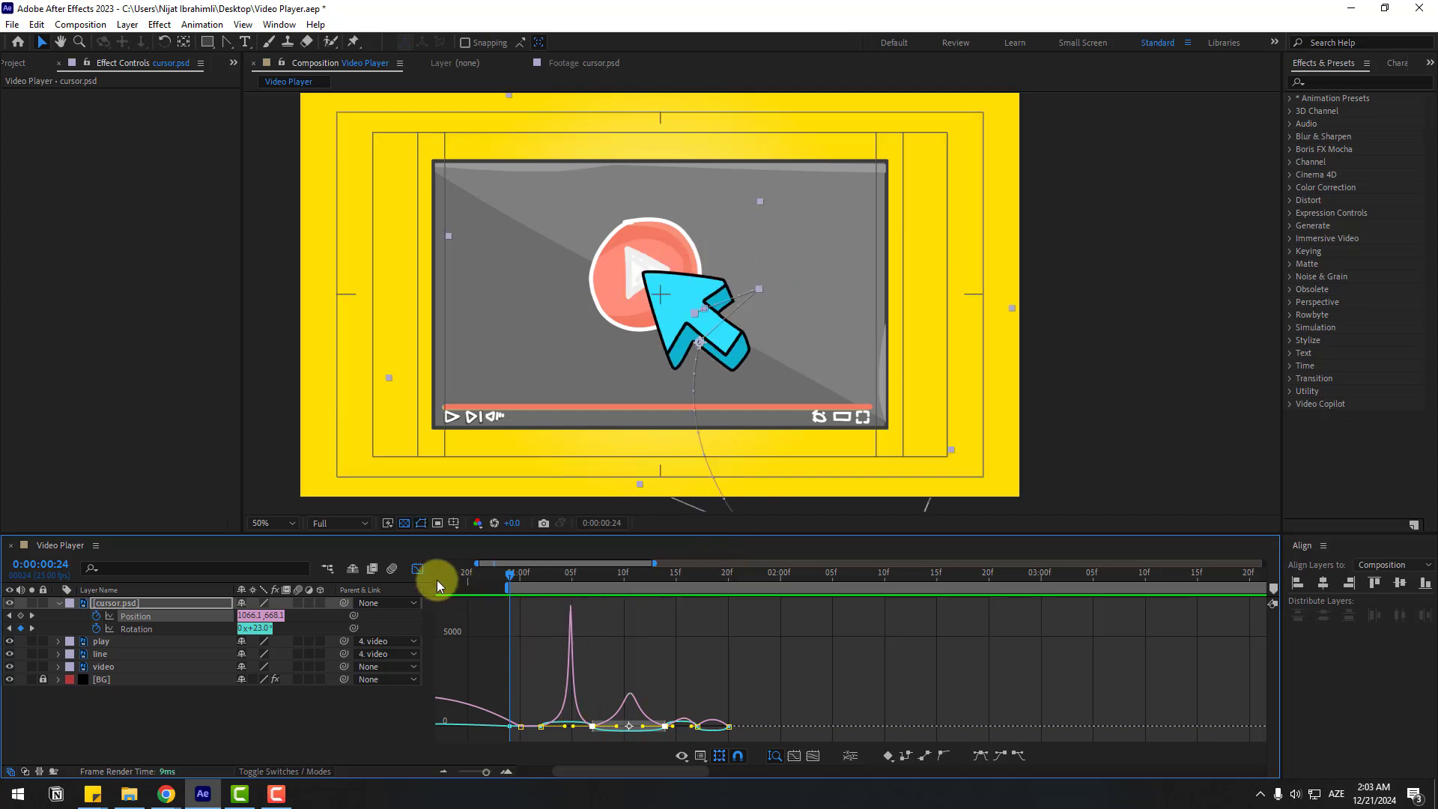
# Step: At 2:04, move the cursor arrow down toward the bottom of the frame
pyautogui.click(417, 569)
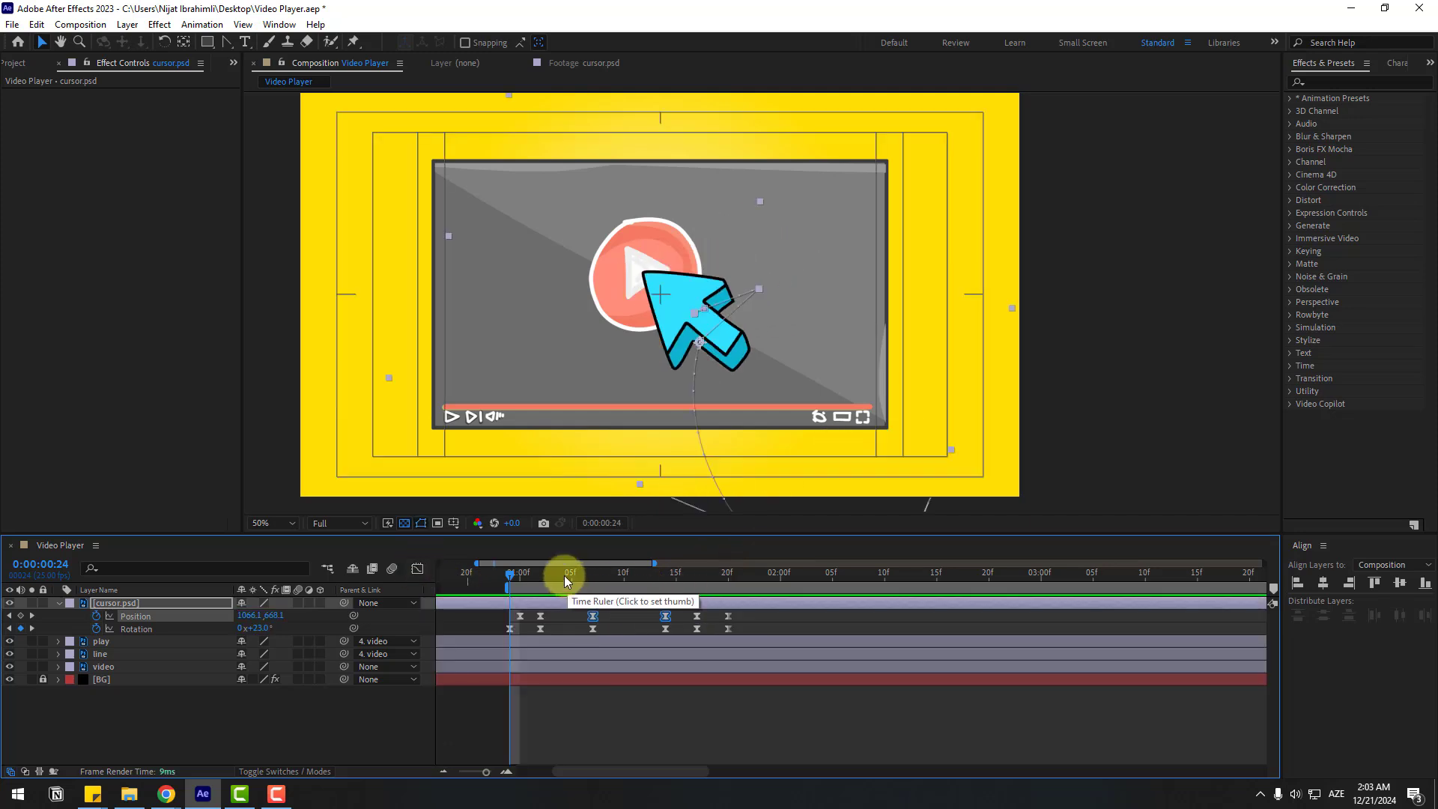
pyautogui.moveTo(564, 575); pyautogui.dragTo(822, 582)
pyautogui.click(378, 694)
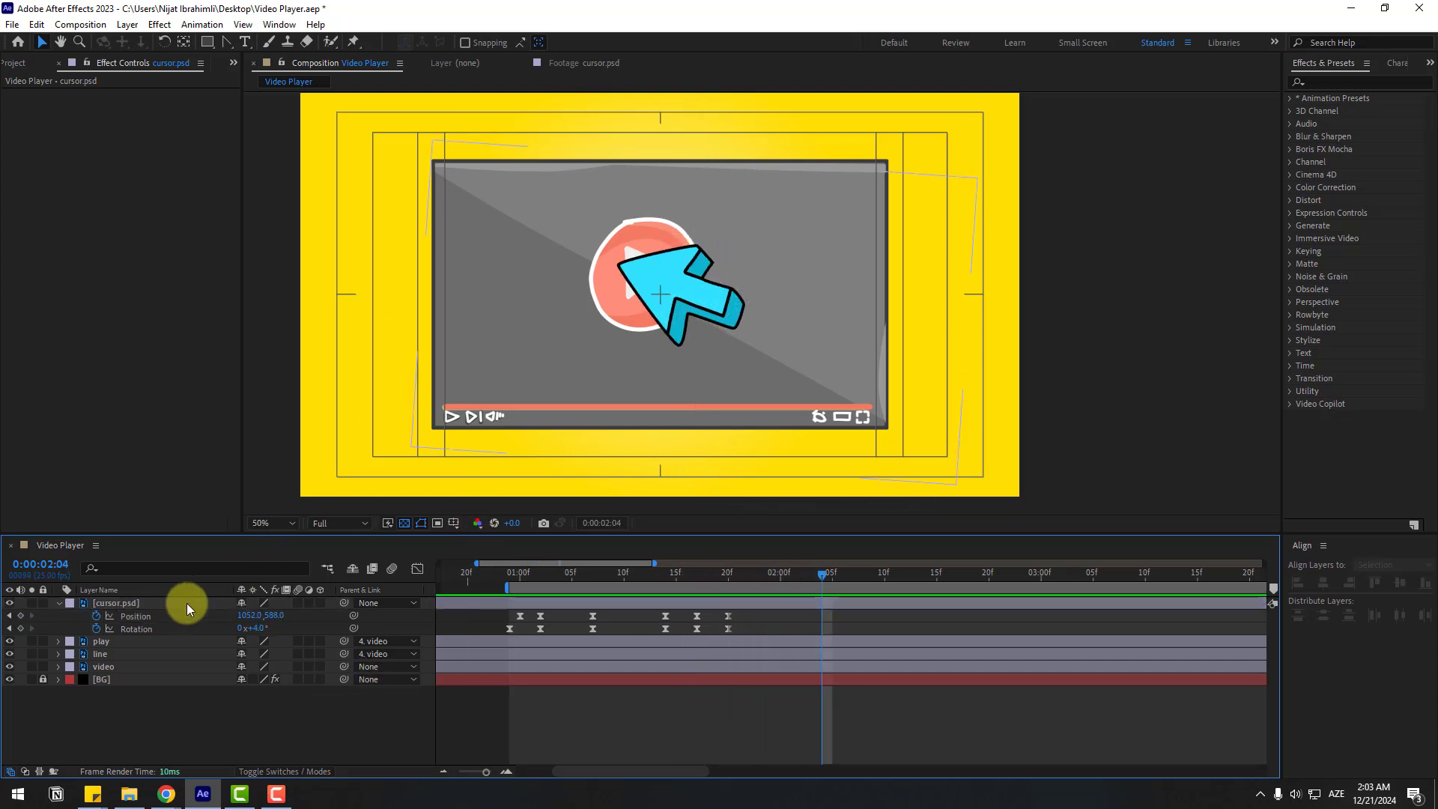
pyautogui.click(114, 609)
pyautogui.moveTo(672, 295); pyautogui.dragTo(569, 537)
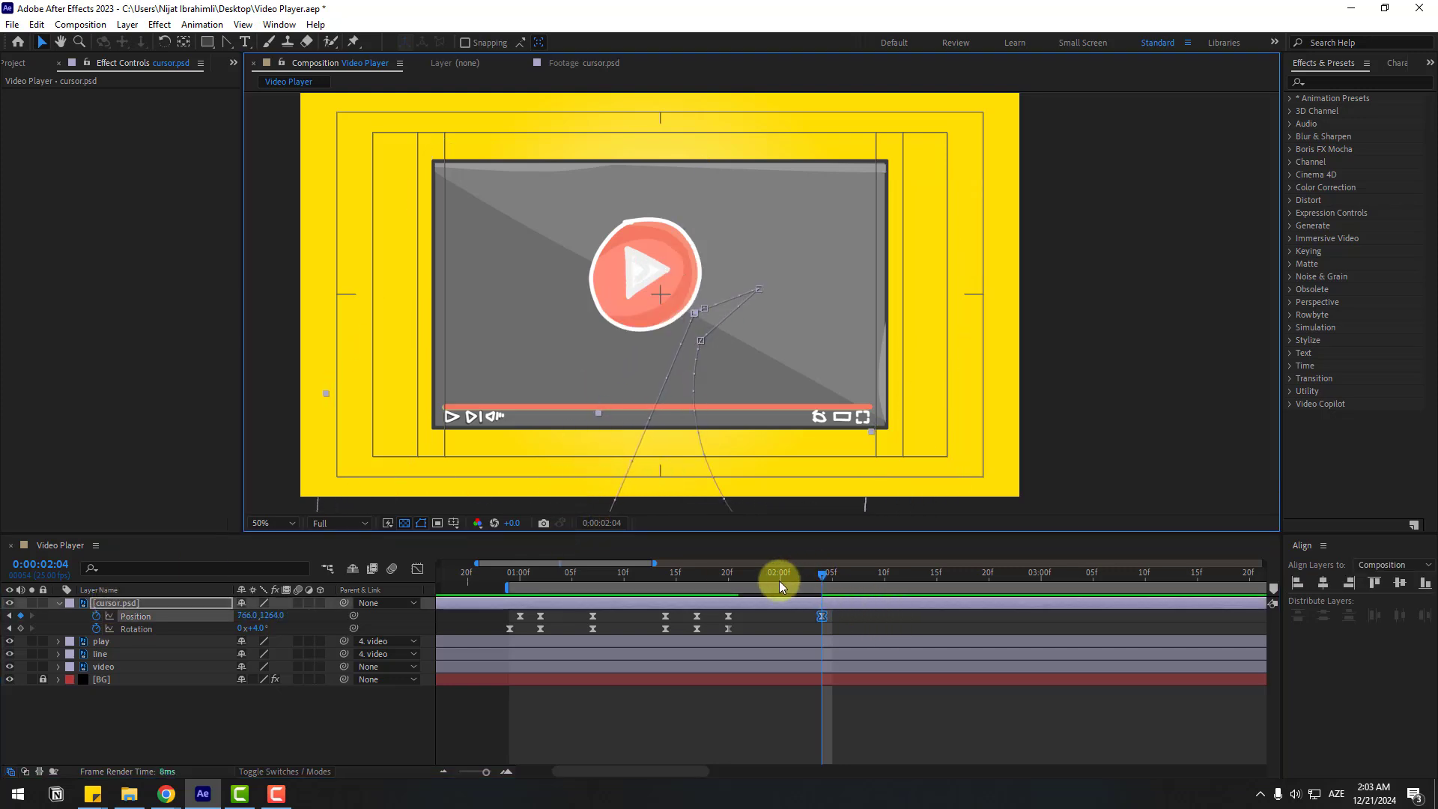
# Step: At 1:24, place the cursor near the play button and curve its motion path with Convert Vertex
pyautogui.moveTo(779, 581)
pyautogui.mouseDown()
pyautogui.moveTo(764, 584)
pyautogui.moveTo(779, 591)
pyautogui.mouseUp()
pyautogui.moveTo(631, 392); pyautogui.dragTo(564, 369)
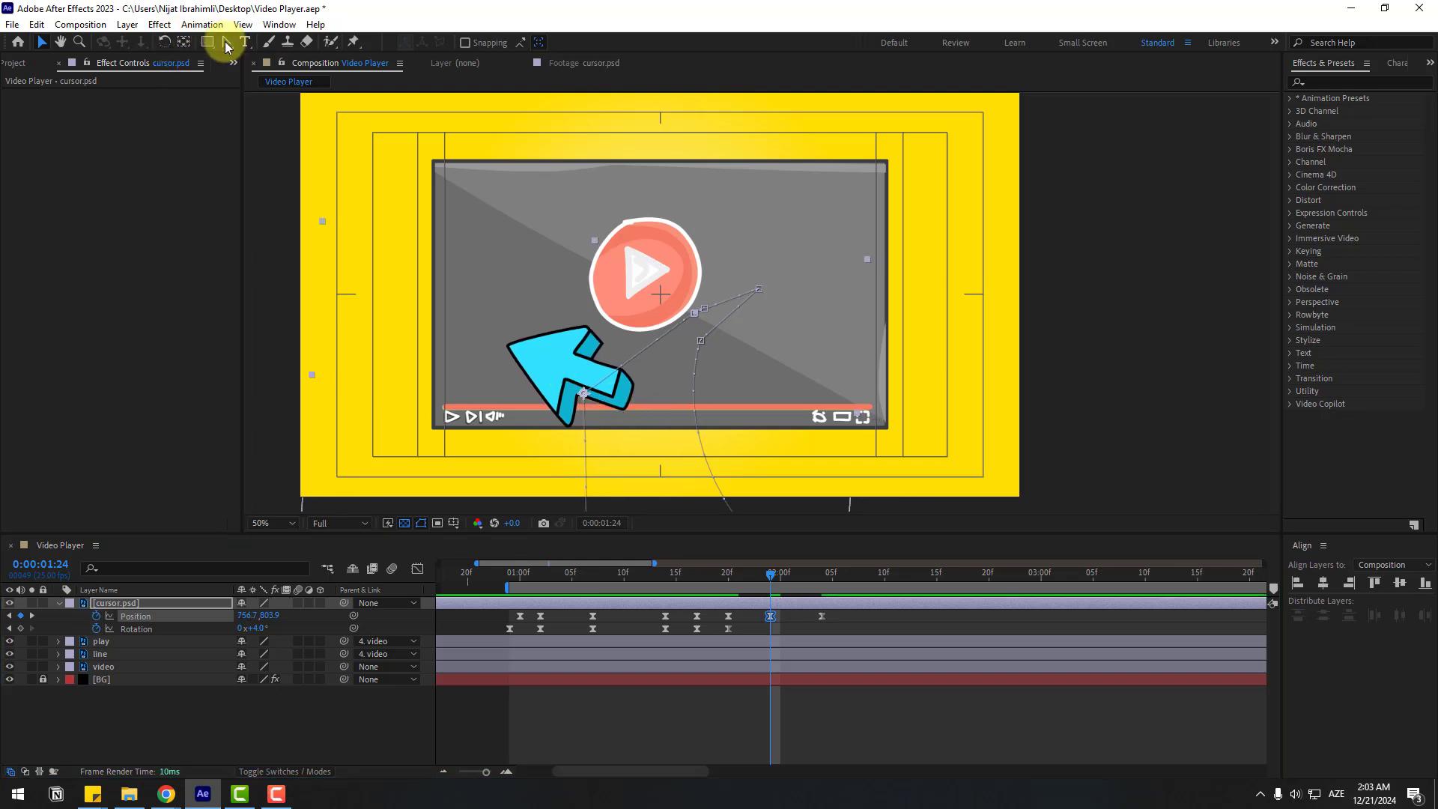
pyautogui.moveTo(227, 42); pyautogui.dragTo(300, 92)
pyautogui.moveTo(582, 391); pyautogui.dragTo(571, 445)
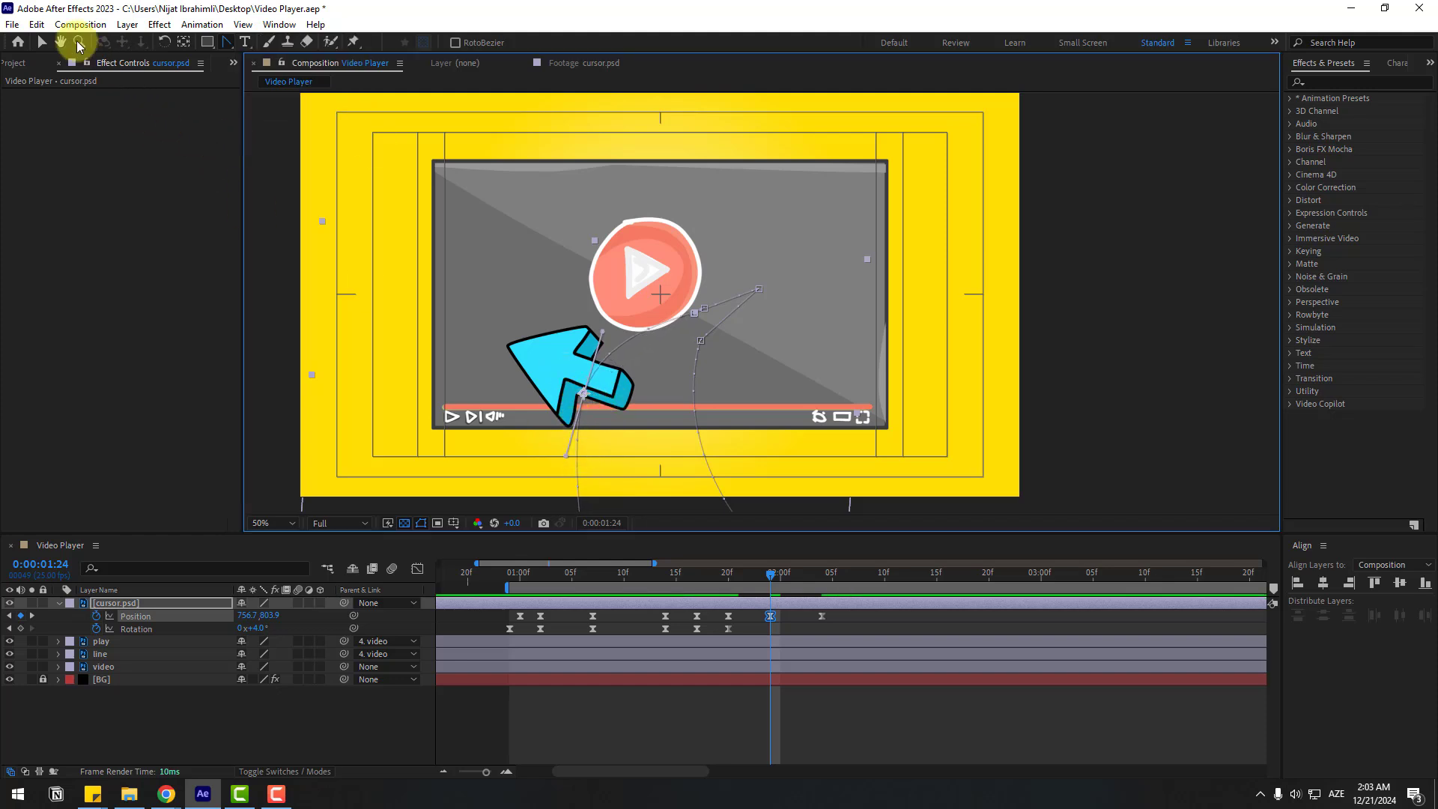
pyautogui.click(41, 42)
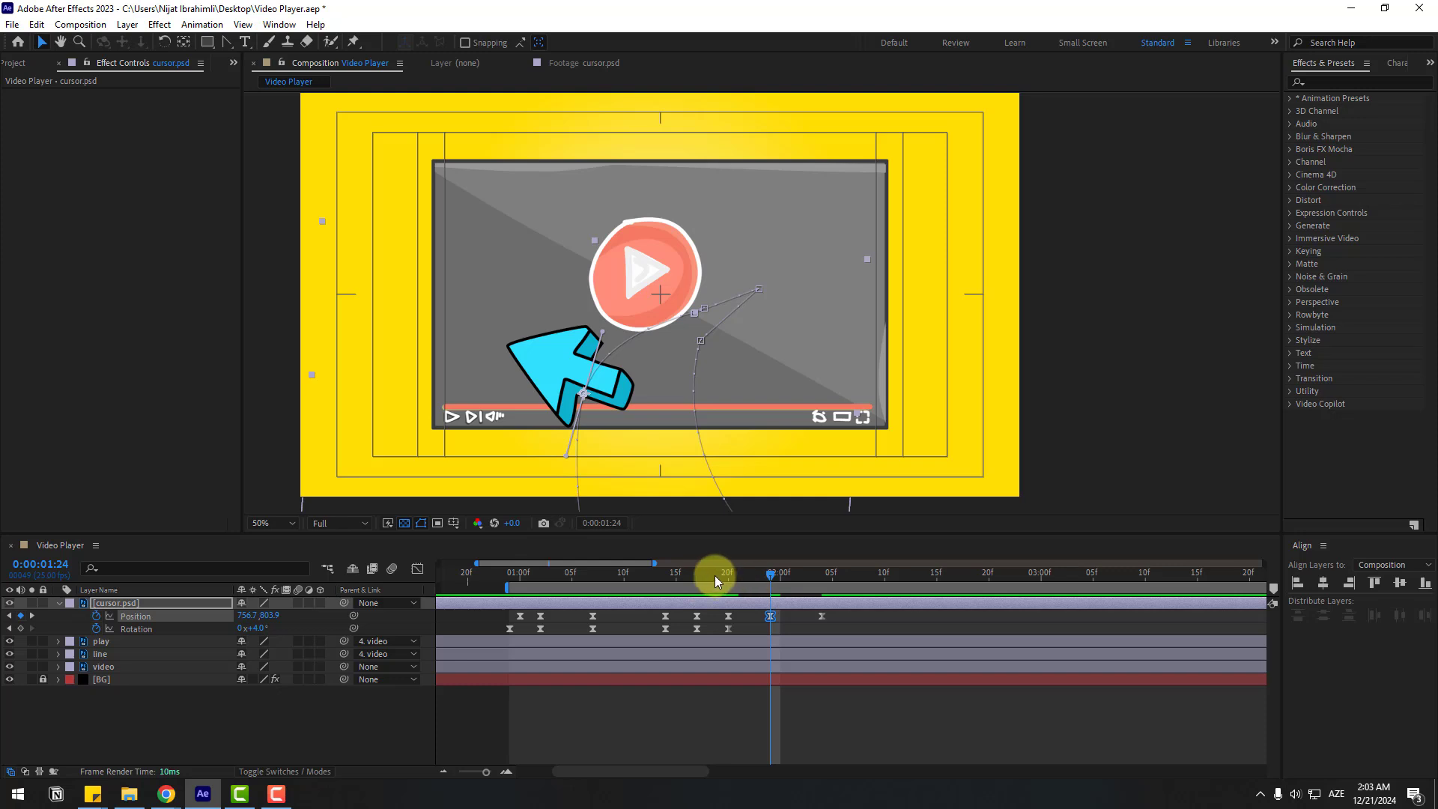
pyautogui.moveTo(714, 575); pyautogui.dragTo(769, 577)
pyautogui.click(256, 713)
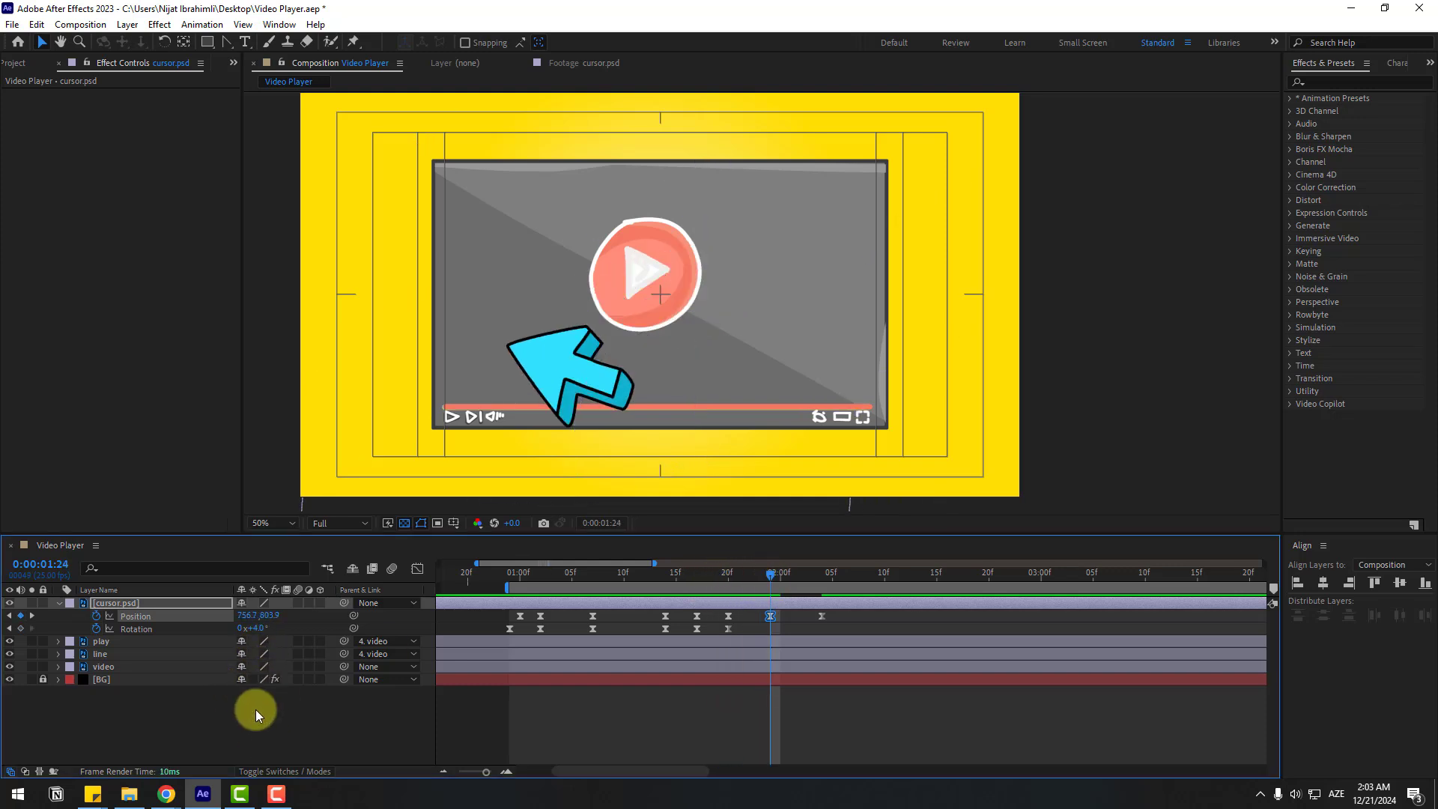
# Step: Keyframe the cursor's Rotation to -94° around 1:23 and -142° at 2:02
pyautogui.moveTo(257, 627); pyautogui.dragTo(212, 649)
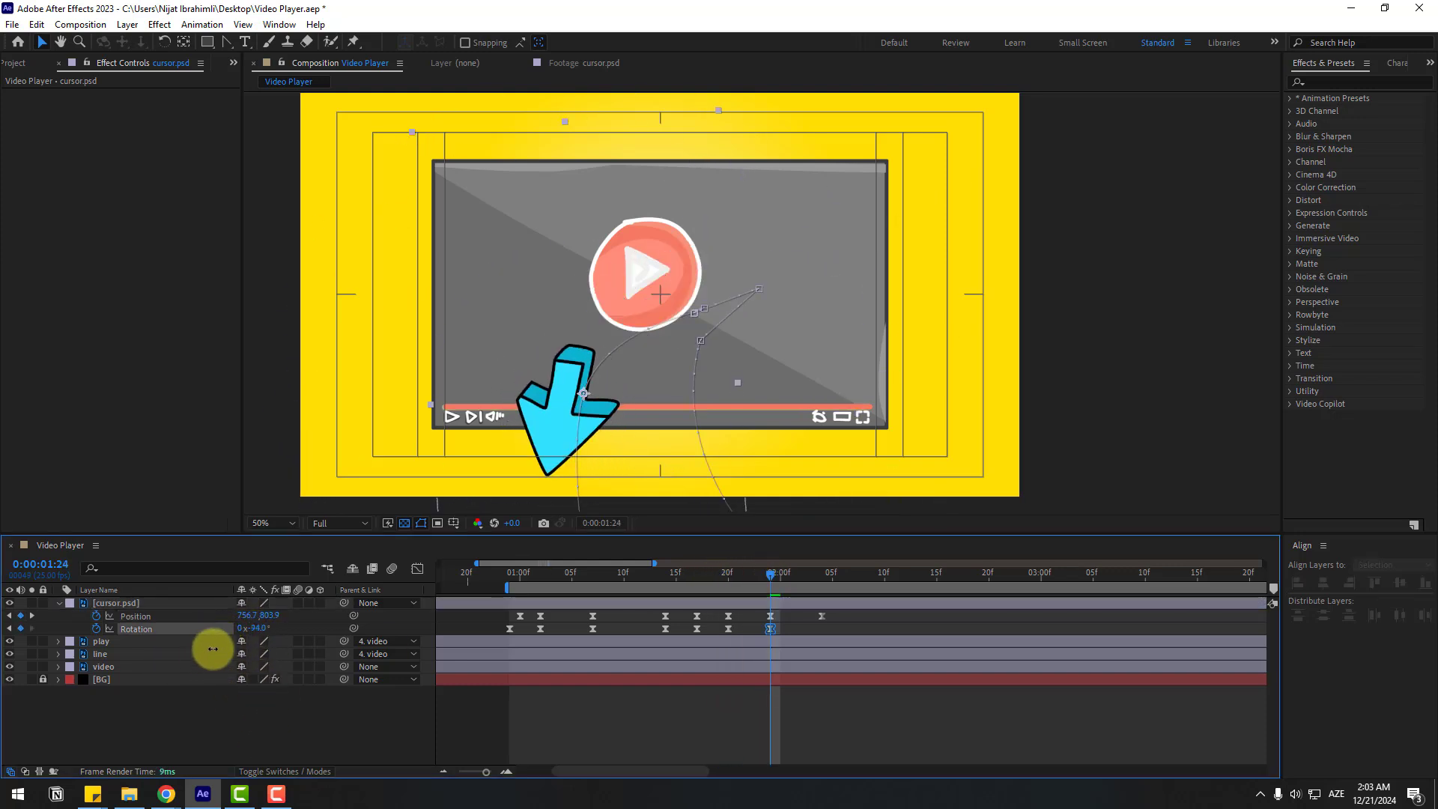
pyautogui.moveTo(769, 630); pyautogui.dragTo(825, 635)
pyautogui.moveTo(712, 571); pyautogui.dragTo(759, 575)
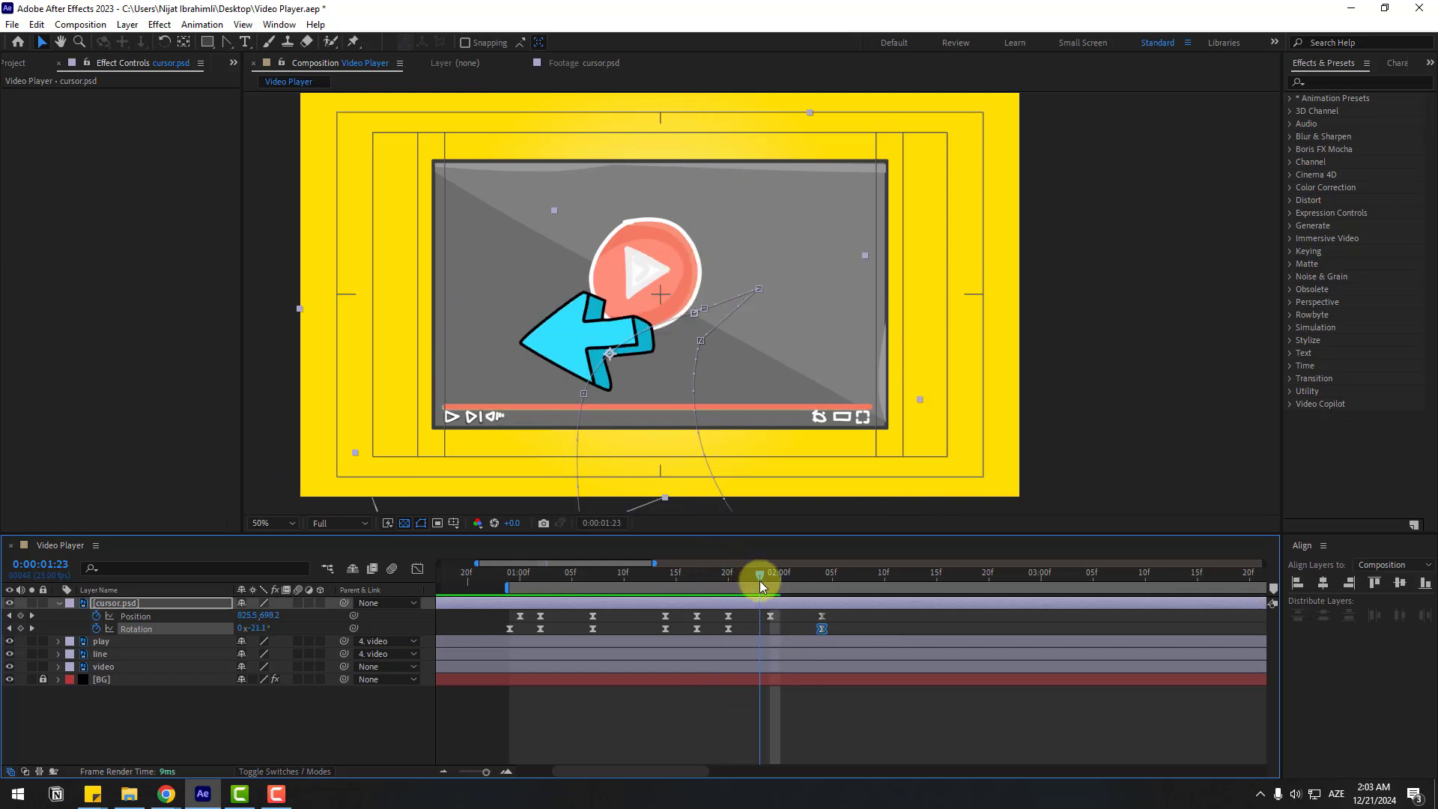
pyautogui.moveTo(821, 628); pyautogui.dragTo(779, 628)
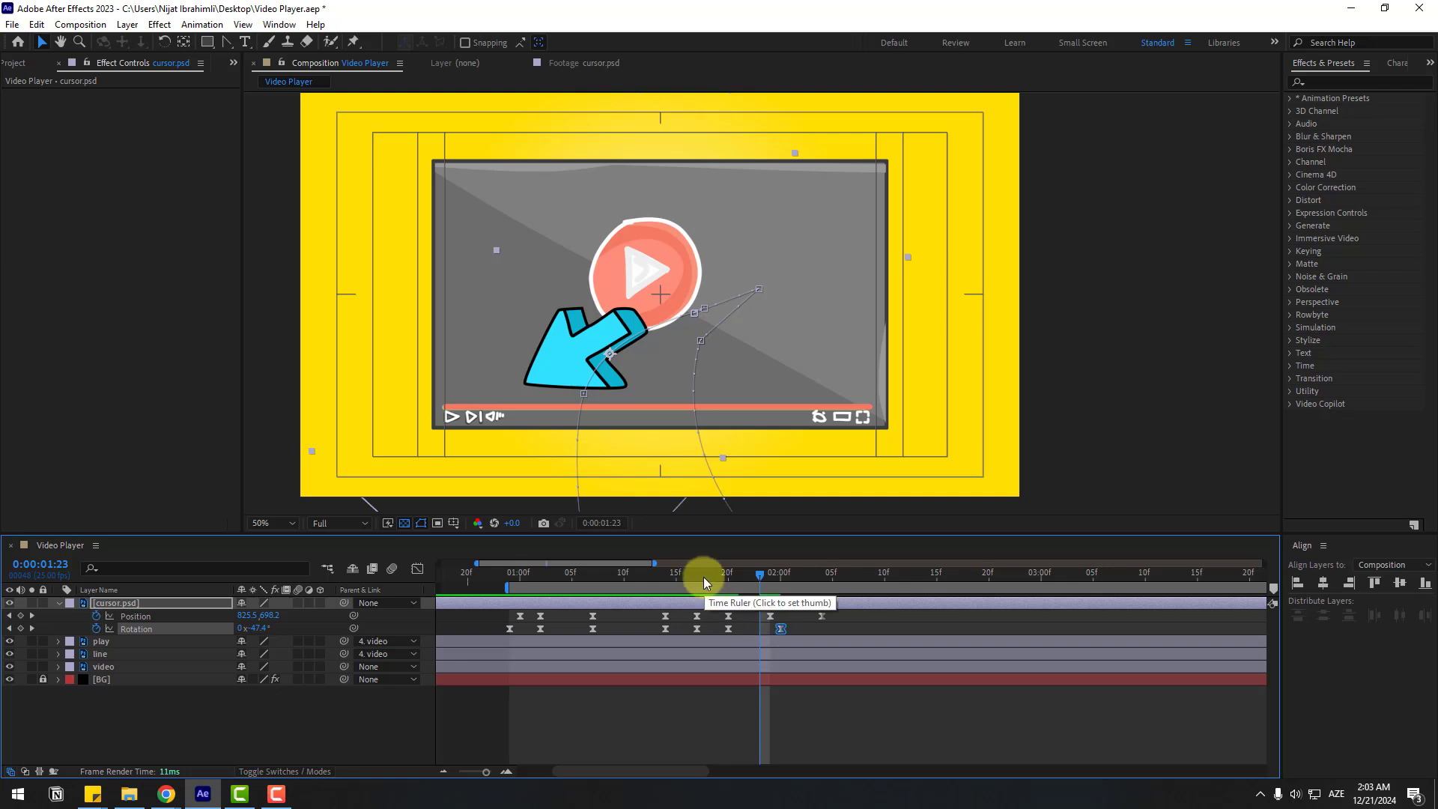
pyautogui.moveTo(703, 576); pyautogui.dragTo(782, 590)
pyautogui.moveTo(281, 632); pyautogui.dragTo(223, 640)
pyautogui.moveTo(752, 581); pyautogui.dragTo(811, 586)
# Step: Preview the cursor animation and set the composition zoom to 25%
pyautogui.press('space')
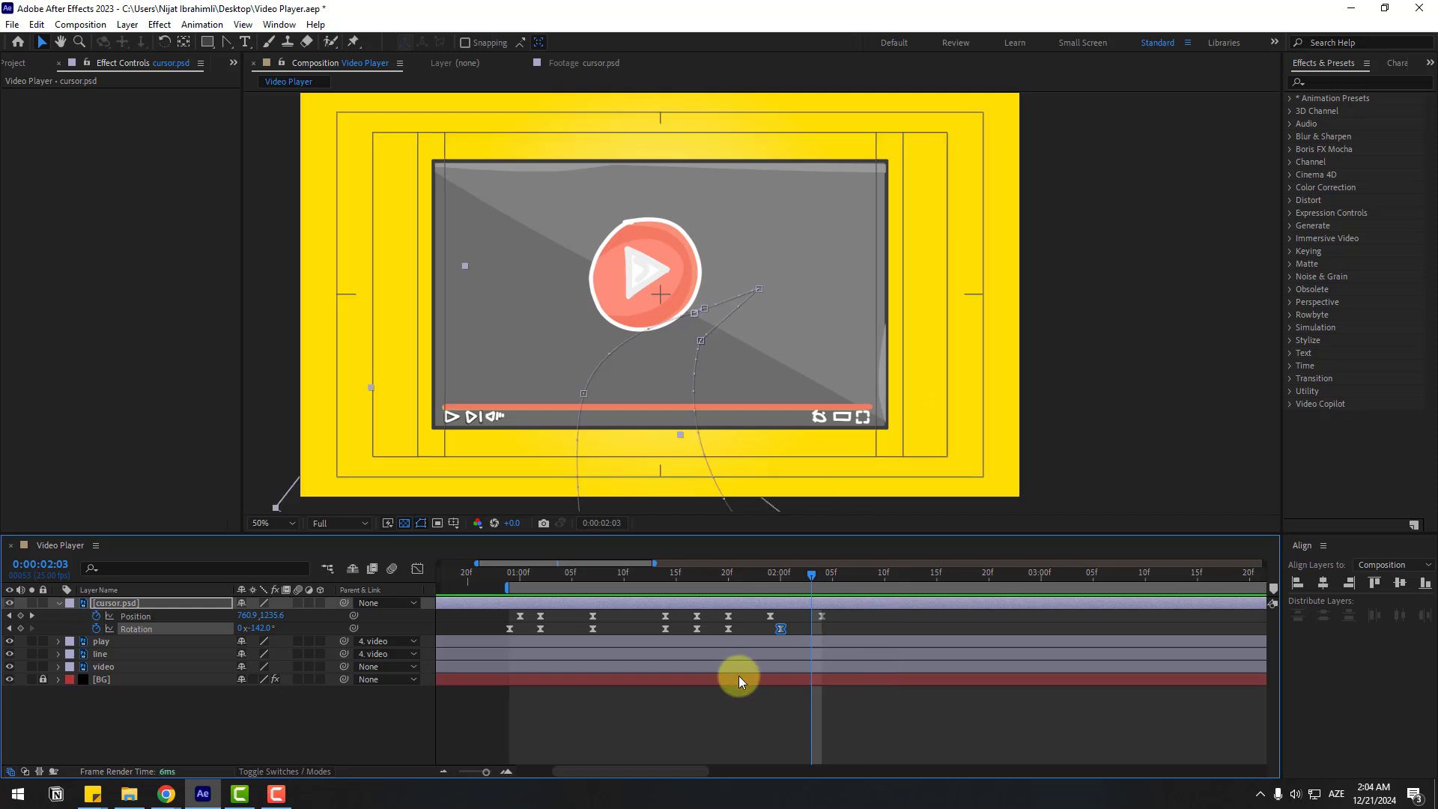
pyautogui.press(',')
pyautogui.press(',')
pyautogui.press(',')
pyautogui.press(',')
pyautogui.press('.')
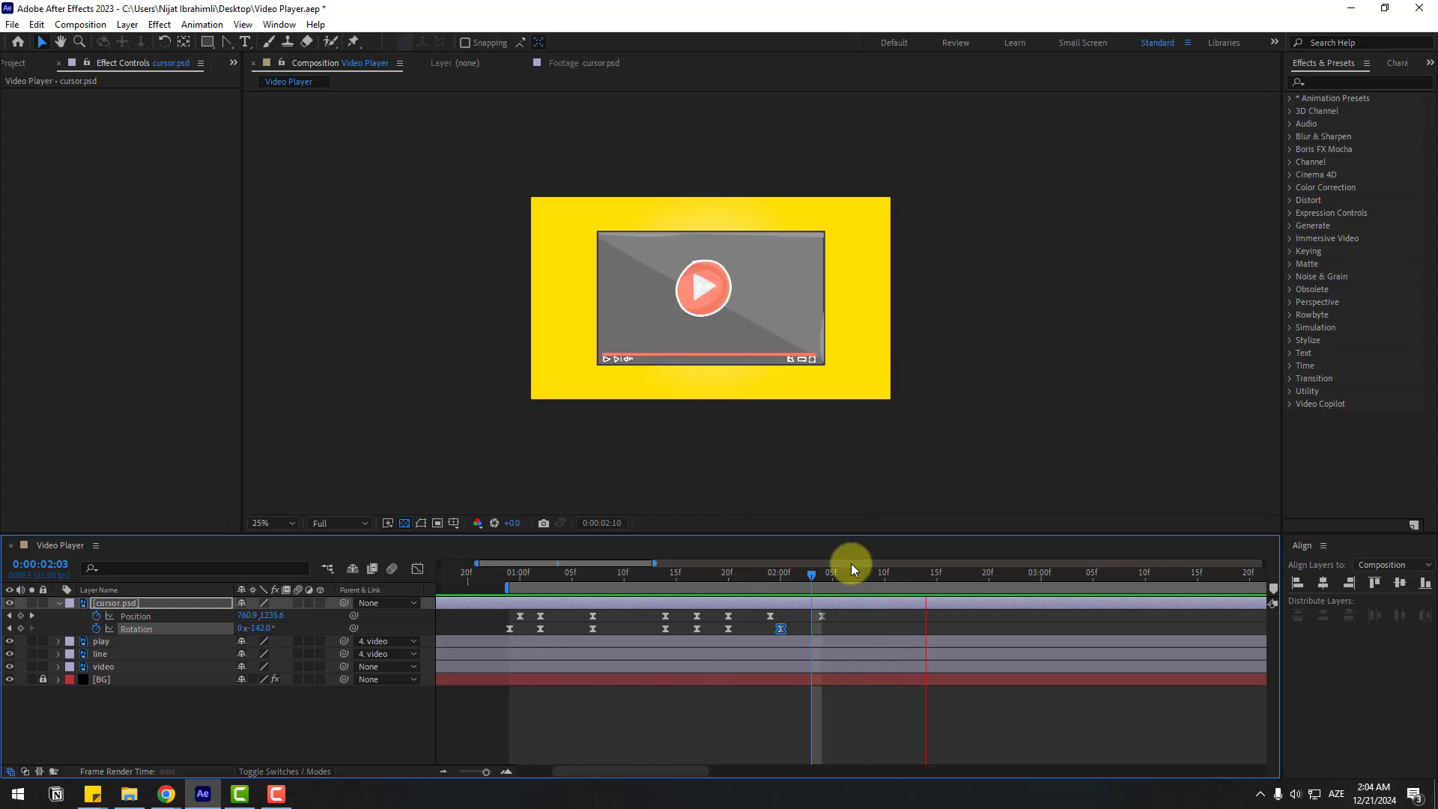
# Step: Drag the cursor's keyframes near 2:00 a few frames later, to about 2:05–2:10
pyautogui.moveTo(851, 569); pyautogui.dragTo(757, 576)
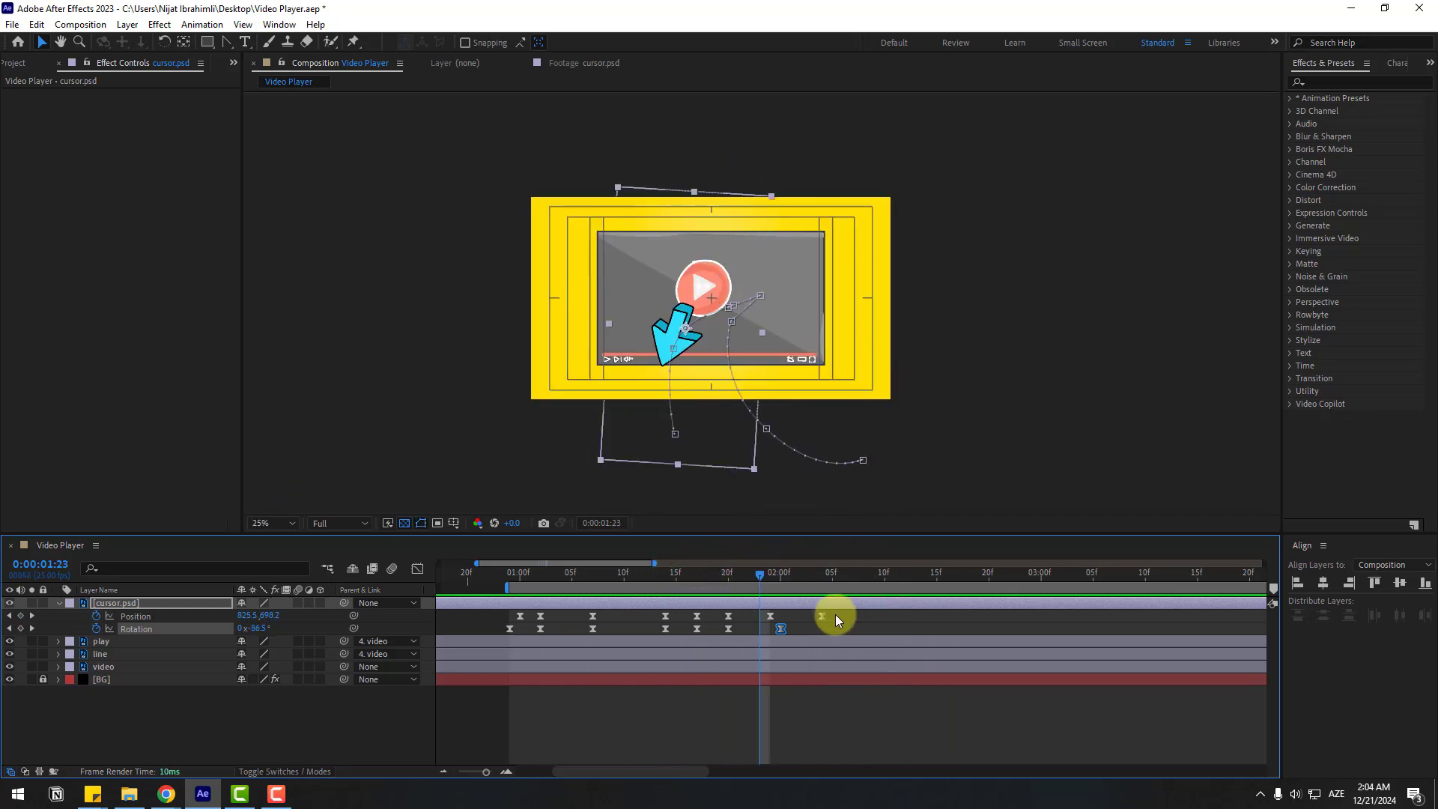
pyautogui.moveTo(845, 612); pyautogui.dragTo(749, 575)
pyautogui.moveTo(789, 616)
pyautogui.mouseDown()
pyautogui.moveTo(828, 619)
pyautogui.moveTo(829, 641)
pyautogui.moveTo(863, 638)
pyautogui.moveTo(841, 657)
pyautogui.moveTo(860, 620)
pyautogui.moveTo(801, 613)
pyautogui.mouseUp()
pyautogui.click(843, 616)
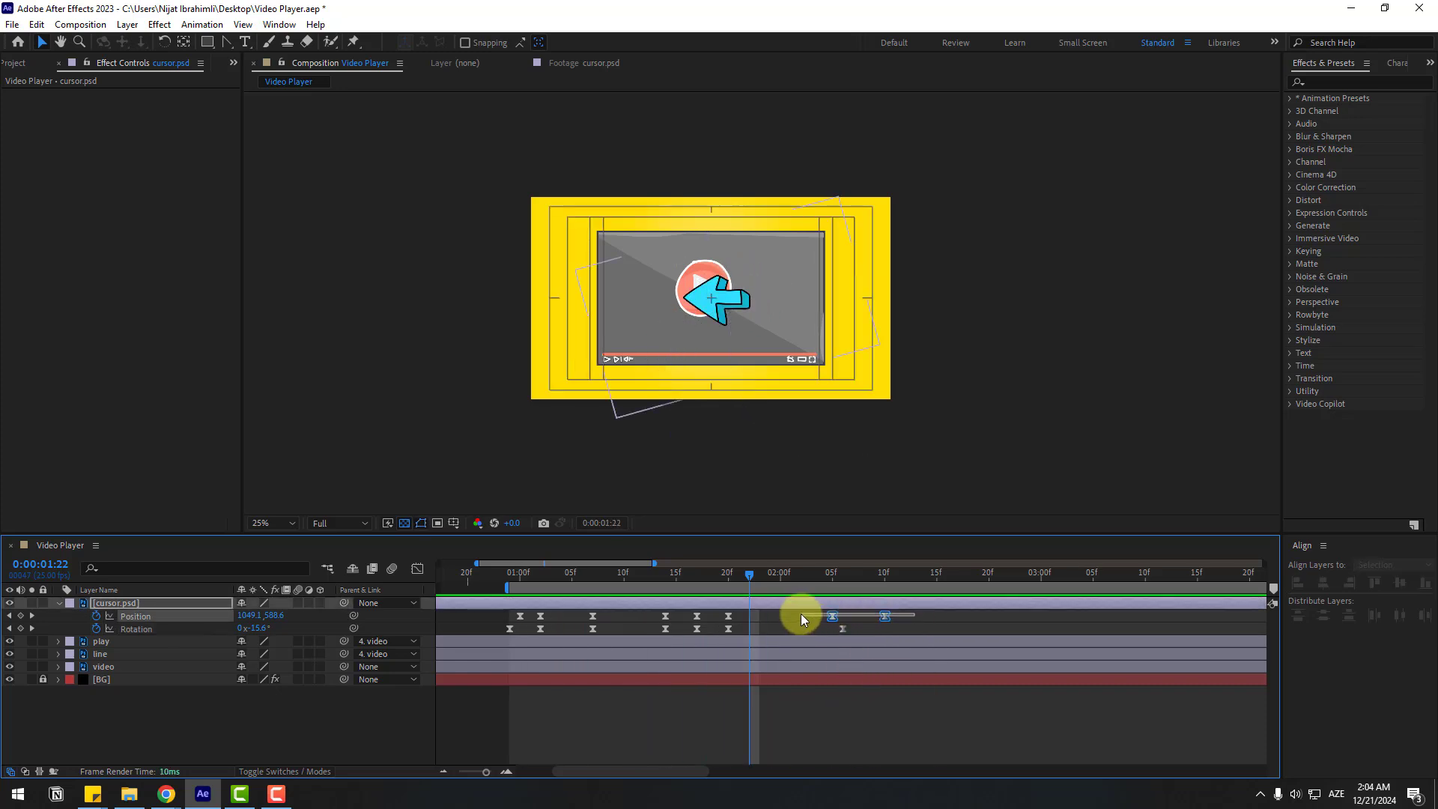
# Step: In the Graph Editor, lengthen the easing handle into the cursor's last Position keyframe
pyautogui.click(417, 568)
pyautogui.click(816, 657)
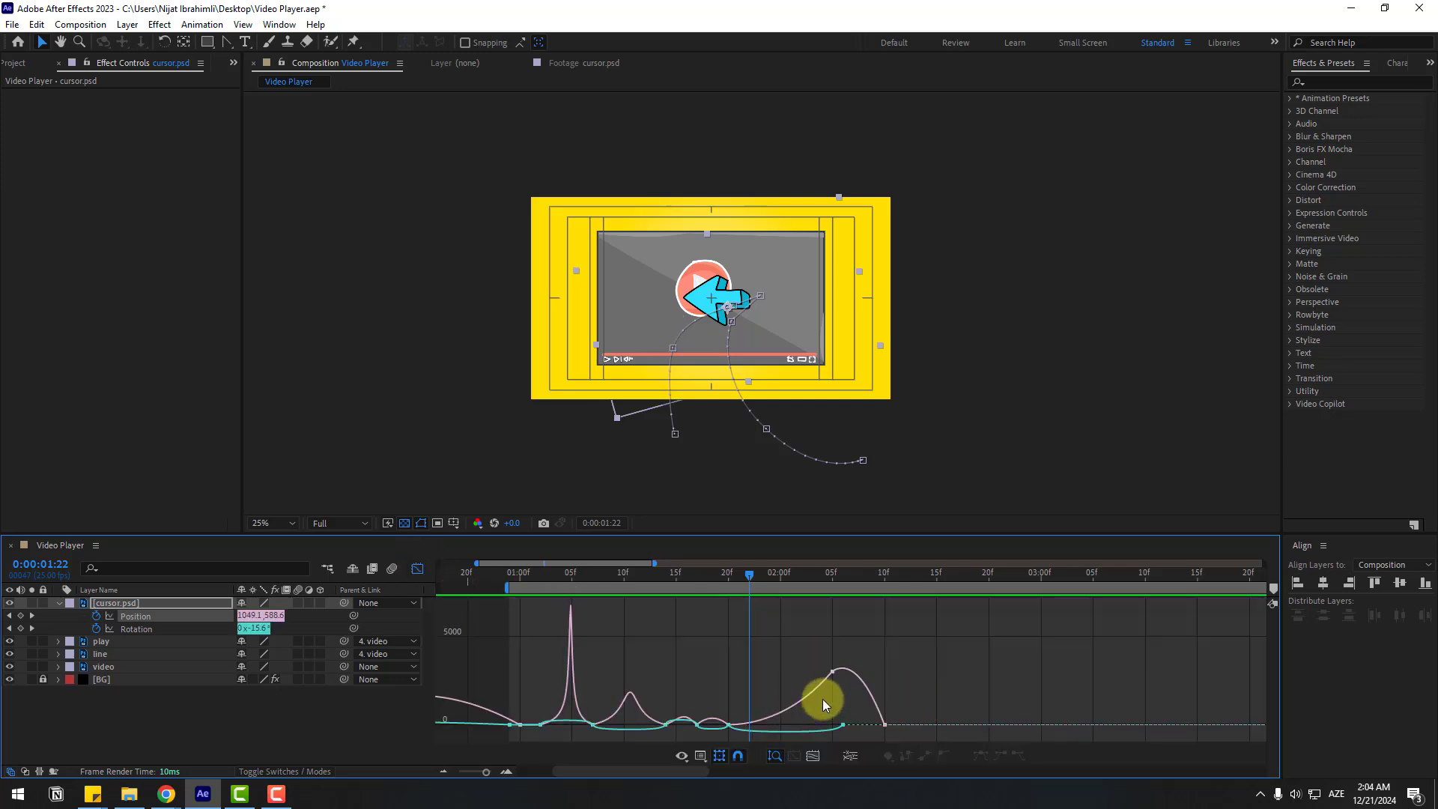
pyautogui.click(817, 665)
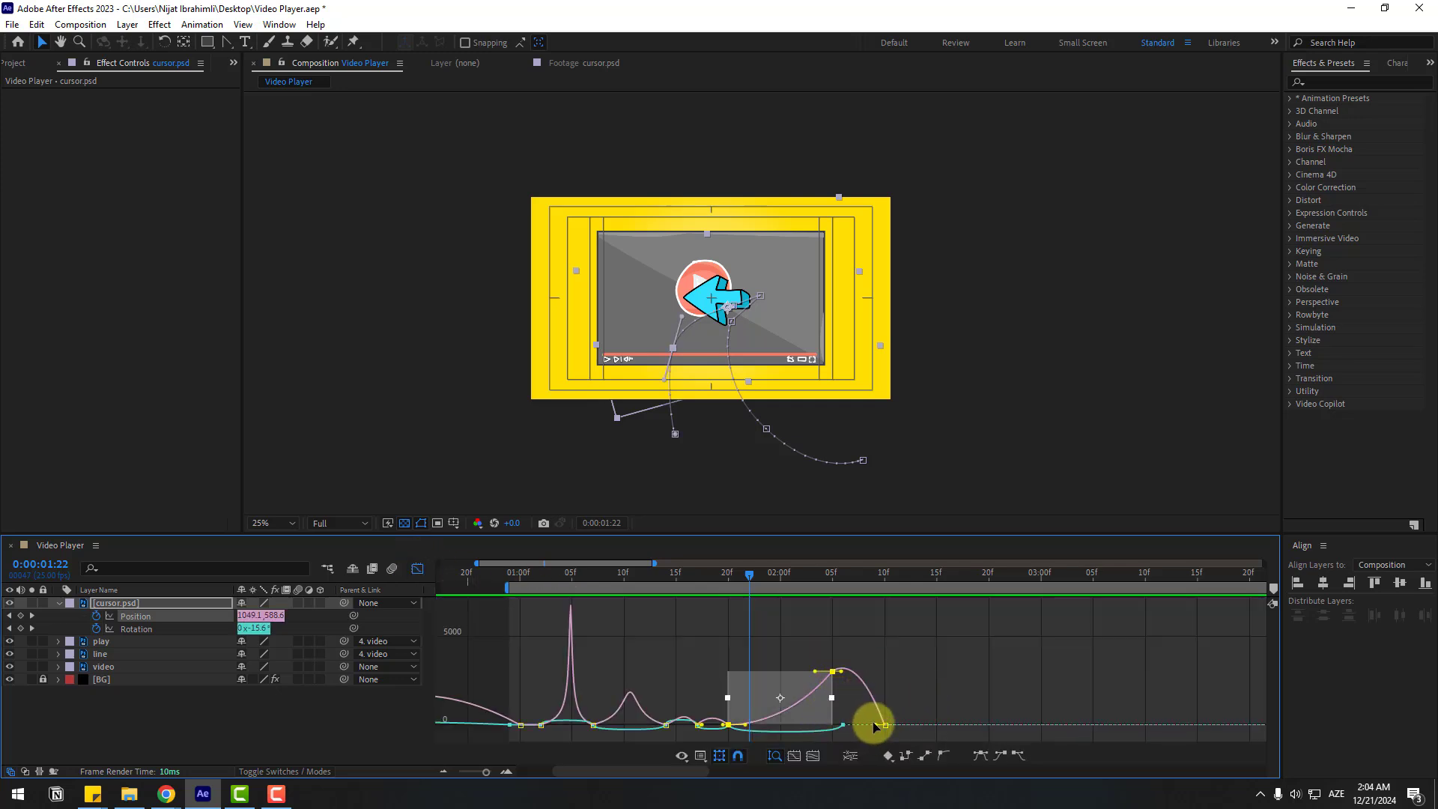
pyautogui.moveTo(874, 727); pyautogui.dragTo(865, 725)
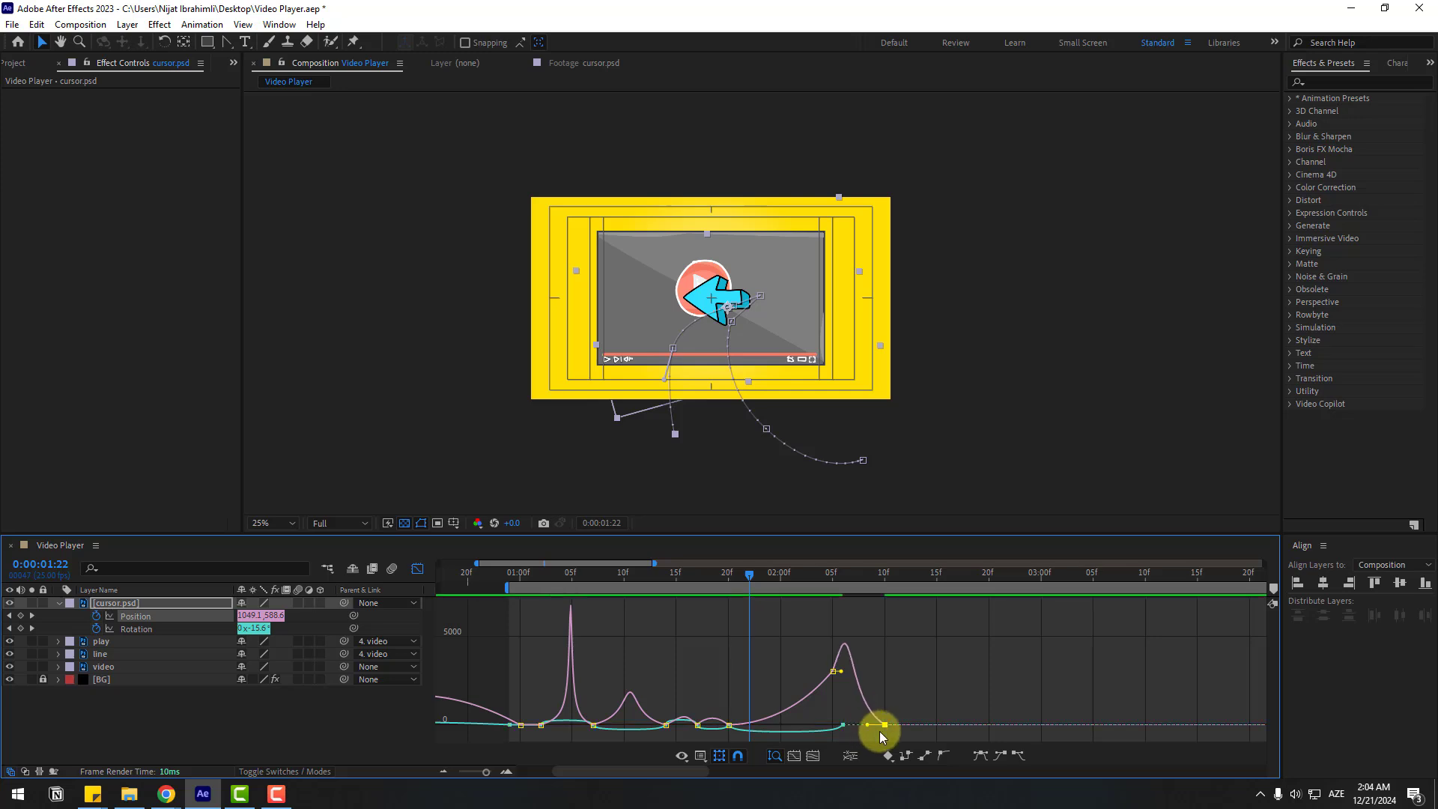
pyautogui.hotkey('shift', 'F3')
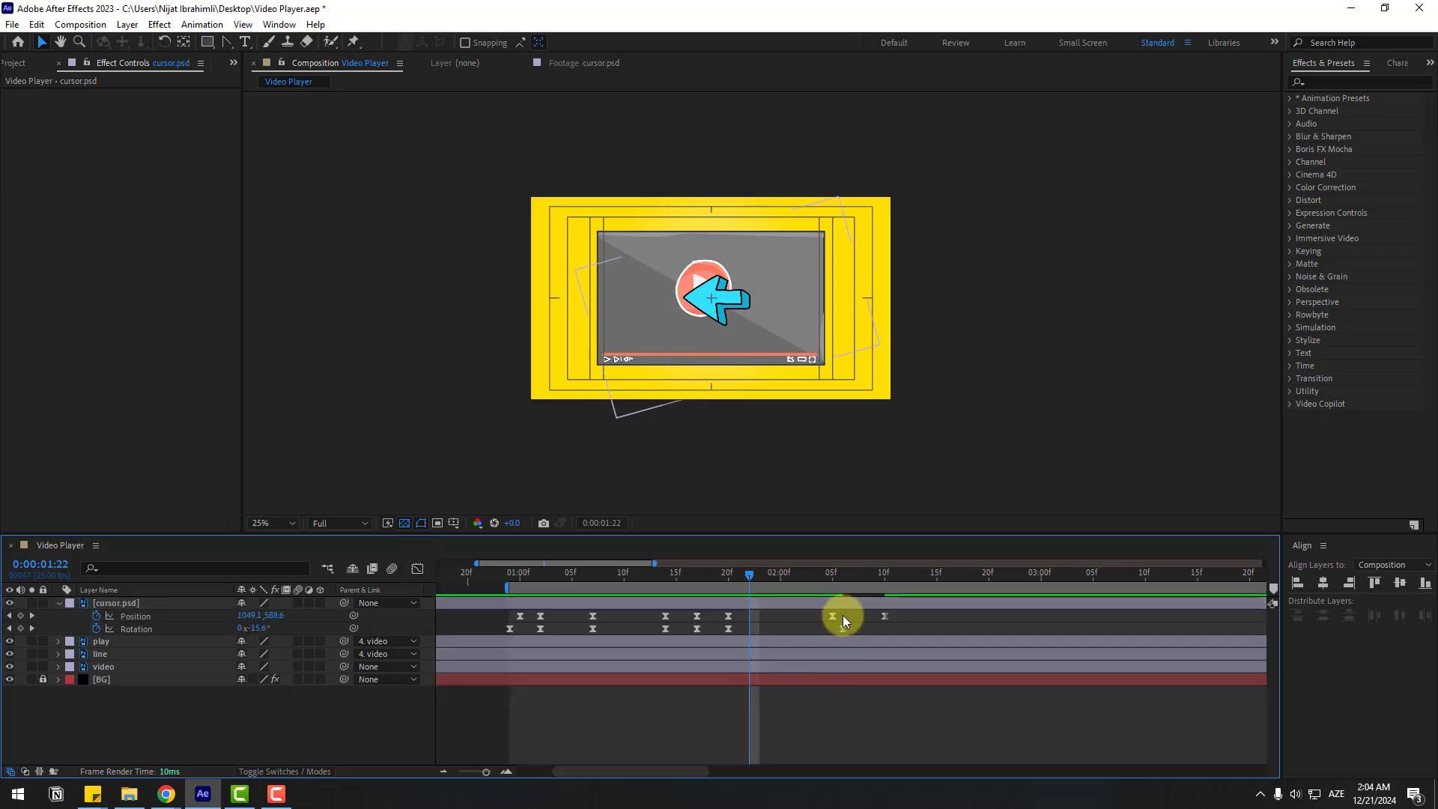
# Step: Set the cursor's Position keyframe velocity to 30% incoming and outgoing influence
pyautogui.rightClick(829, 618)
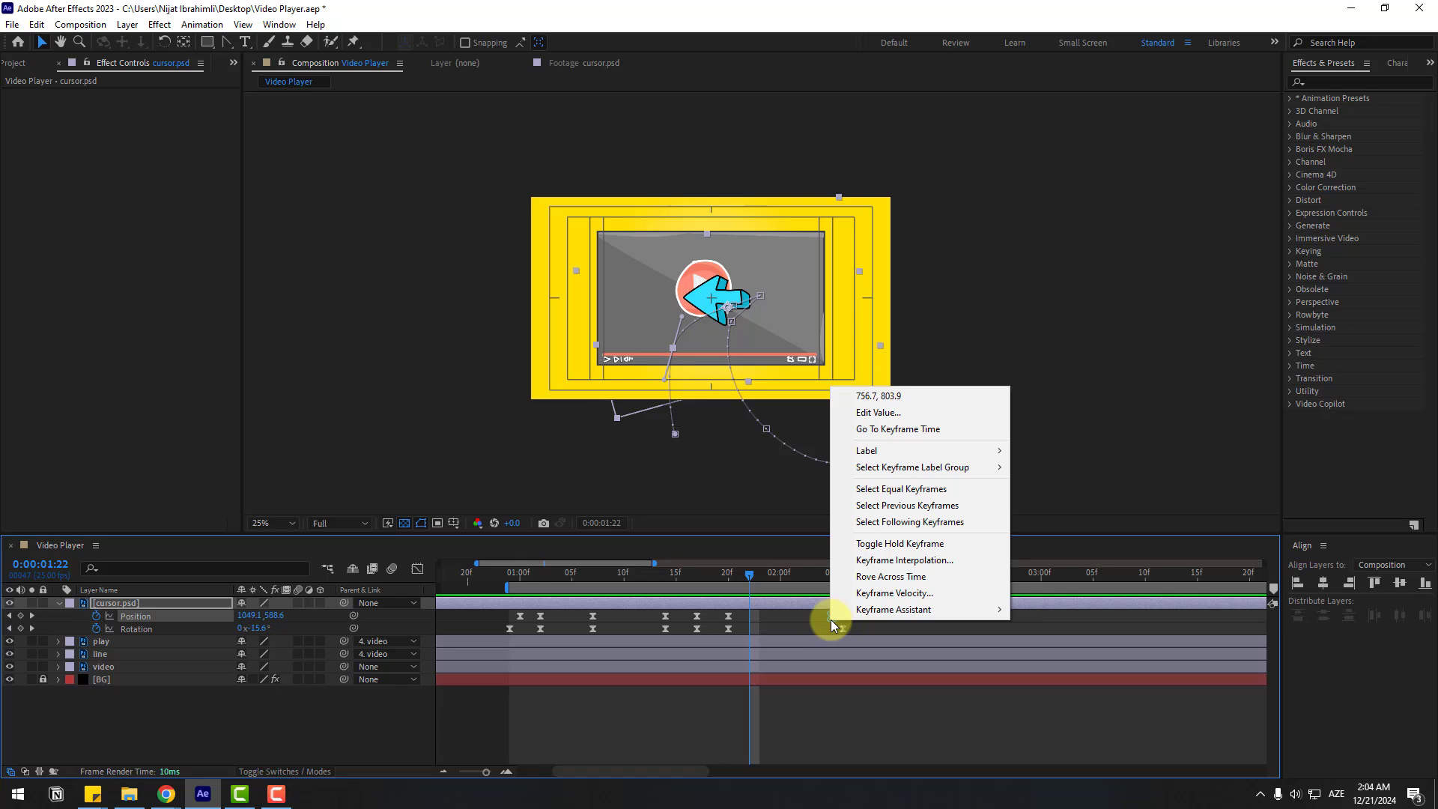
pyautogui.click(889, 593)
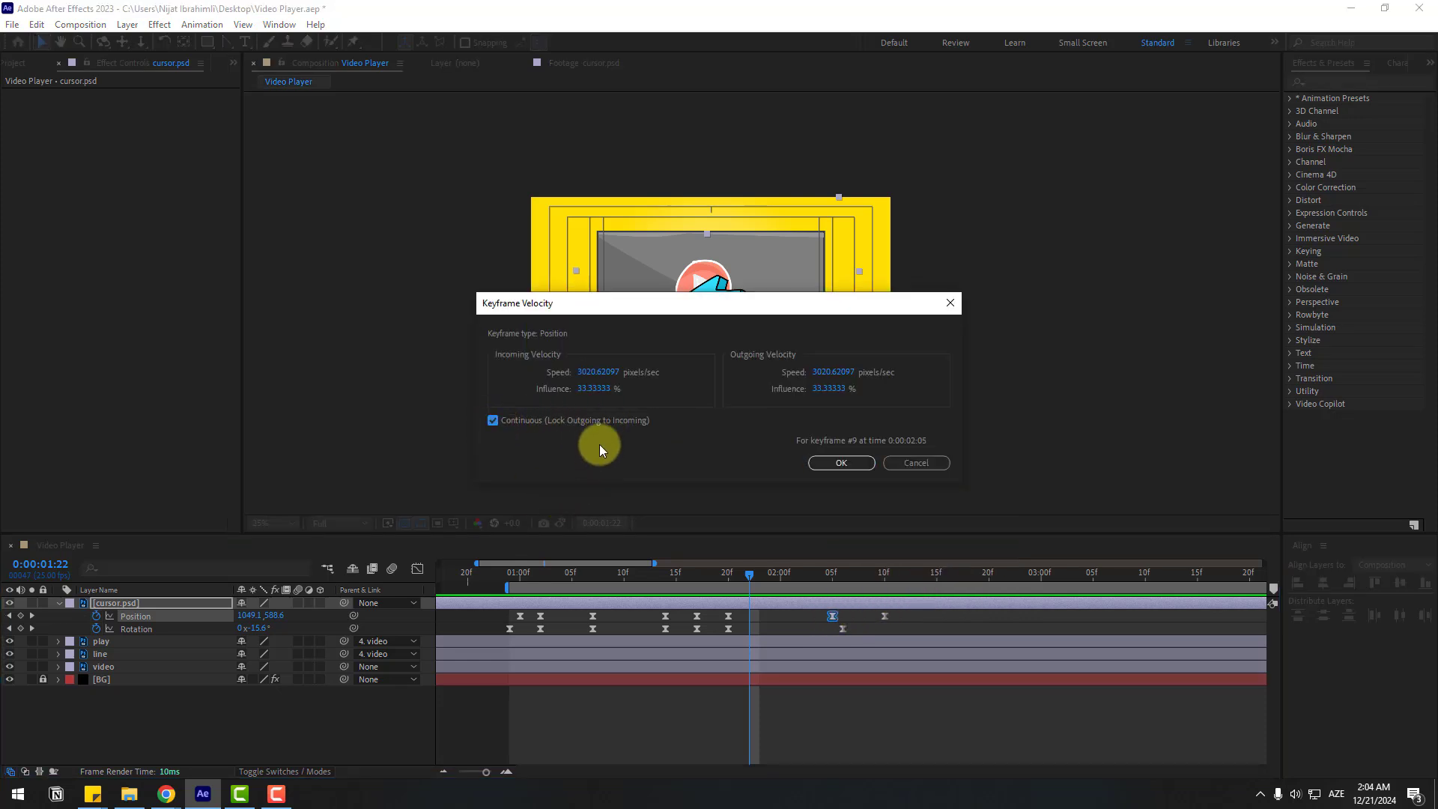
pyautogui.click(590, 390)
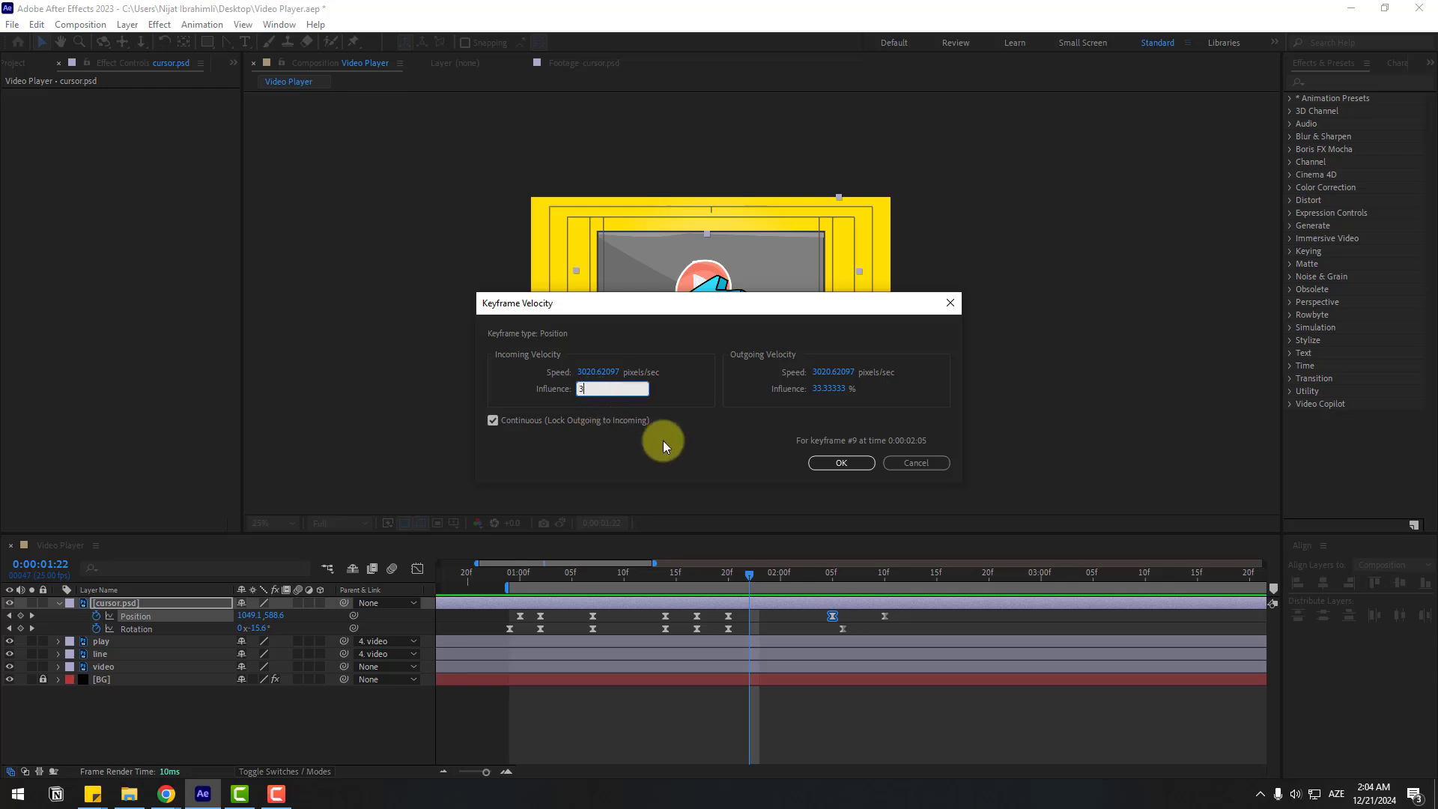
pyautogui.write('30')
pyautogui.click(829, 389)
pyautogui.click(839, 463)
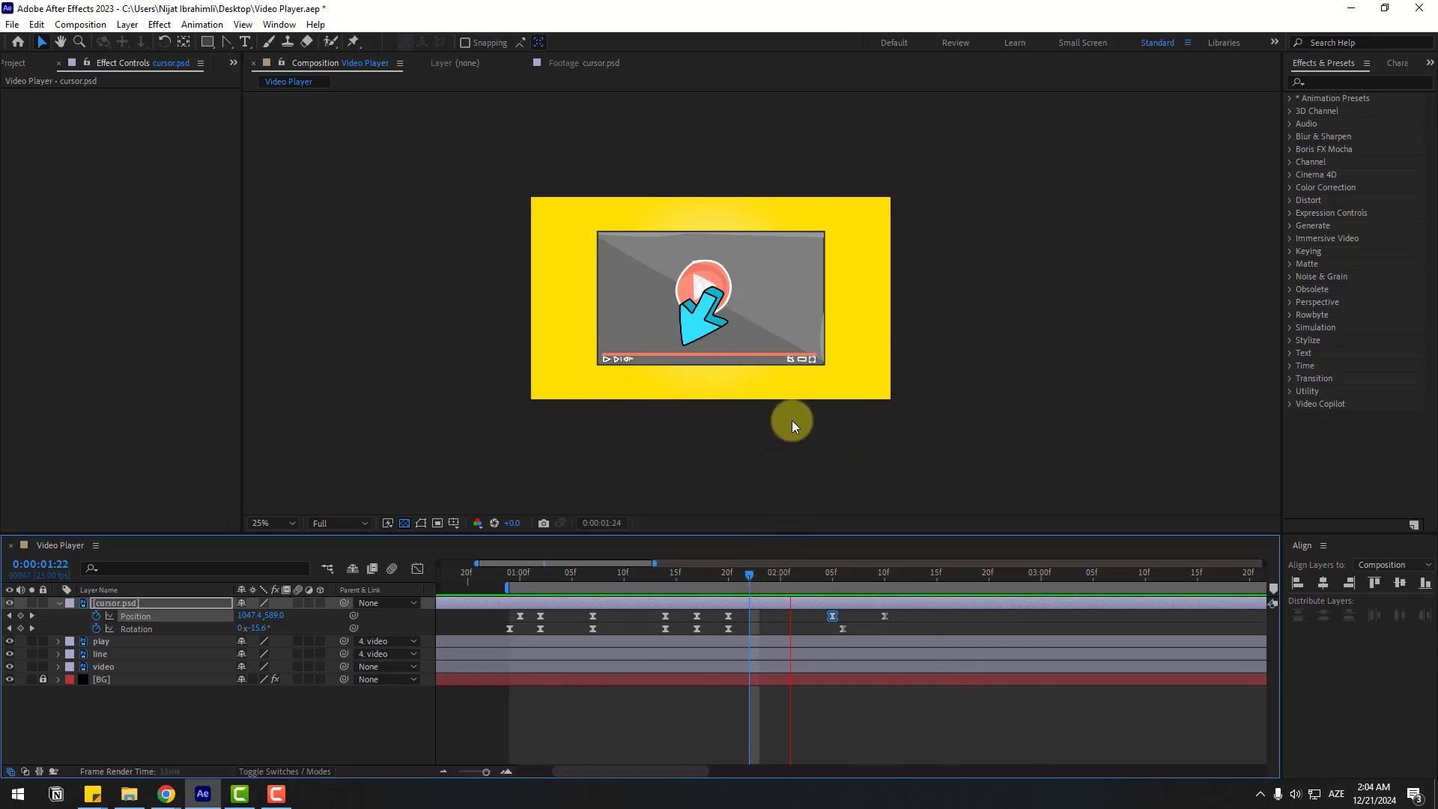
# Step: Zoom to 50% and add a Scale keyframe on the play layer where the cursor reaches it
pyautogui.press('.')
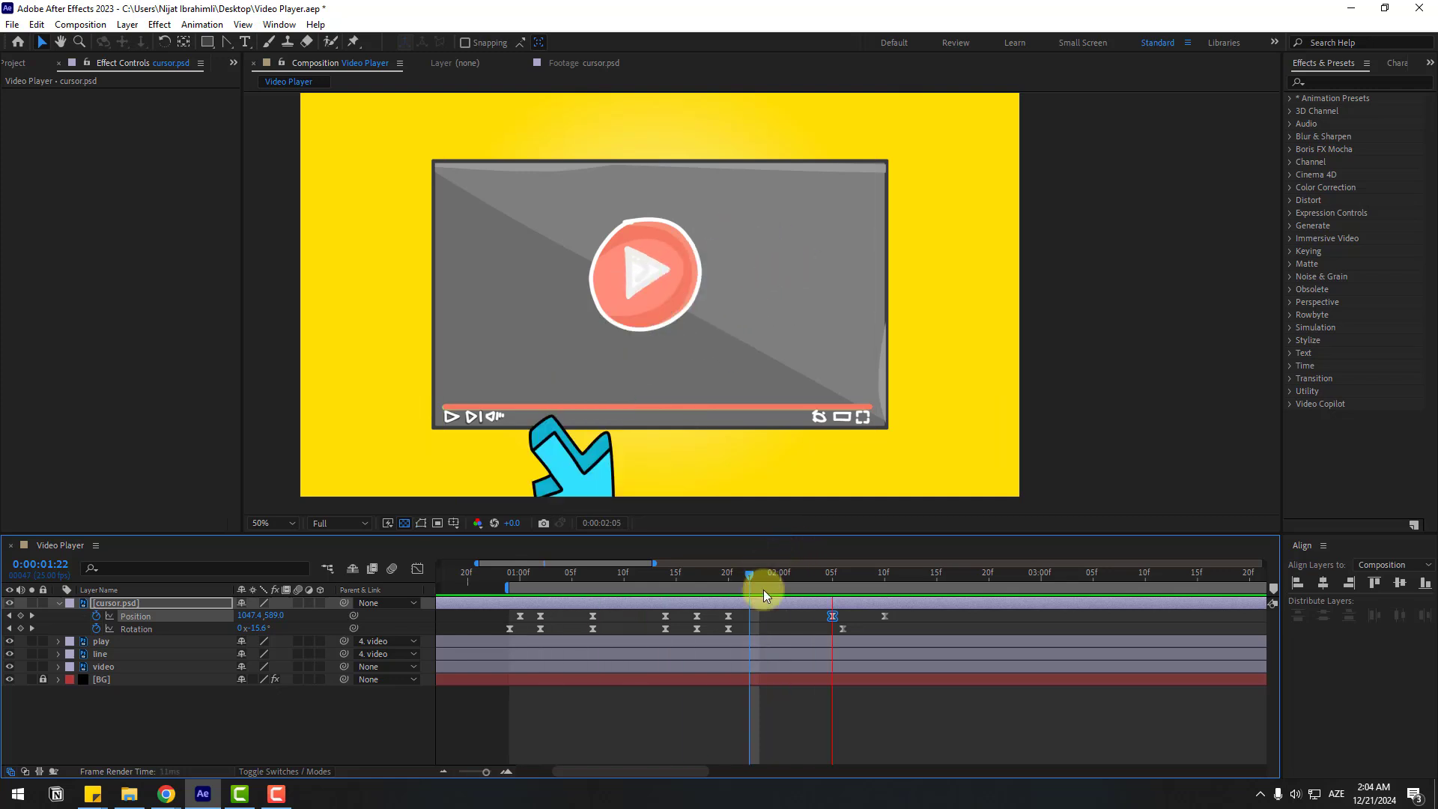
pyautogui.click(585, 603)
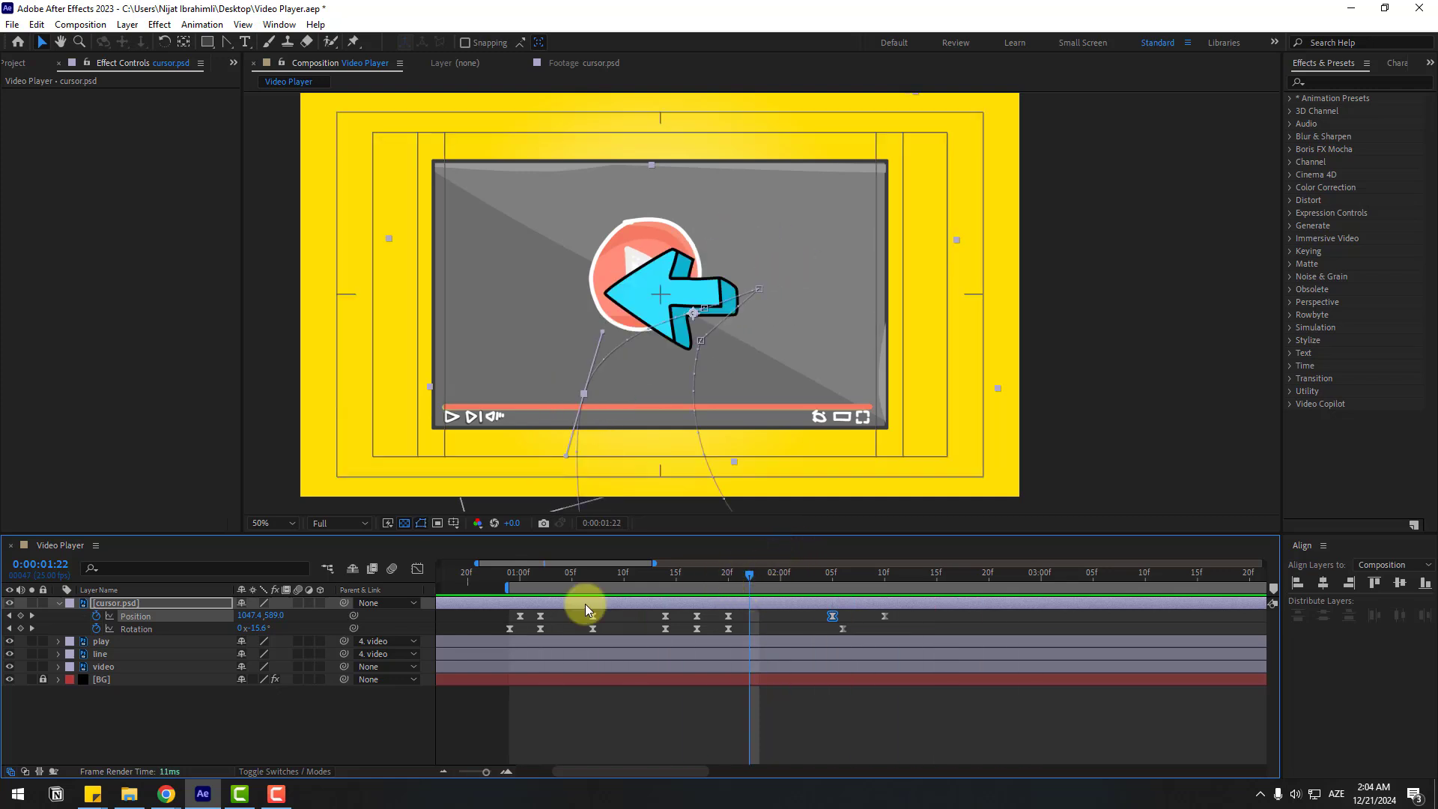
pyautogui.click(106, 643)
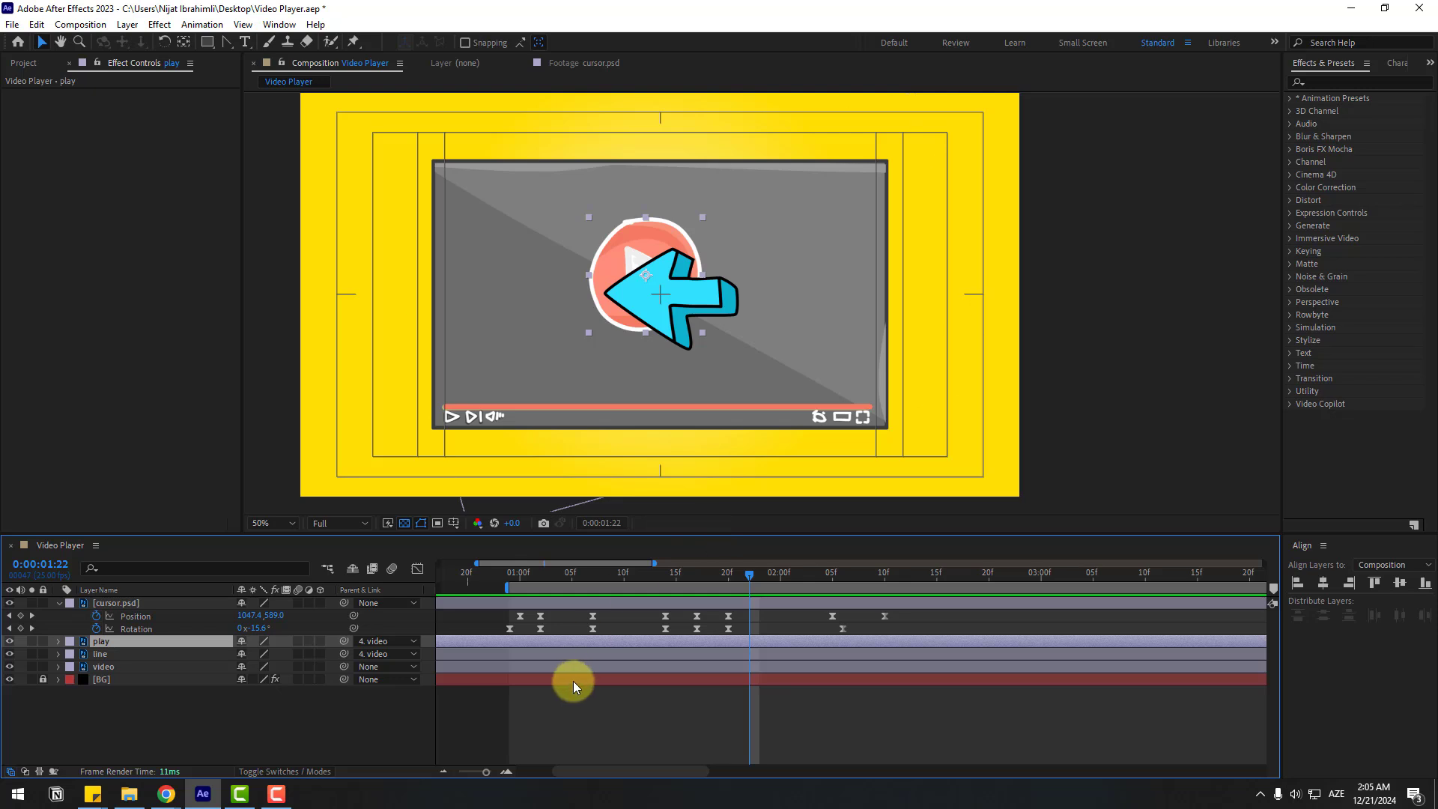
pyautogui.press('s')
pyautogui.click(647, 574)
pyautogui.moveTo(650, 573)
pyautogui.mouseDown()
pyautogui.moveTo(684, 573)
pyautogui.moveTo(587, 581)
pyautogui.moveTo(667, 584)
pyautogui.mouseUp()
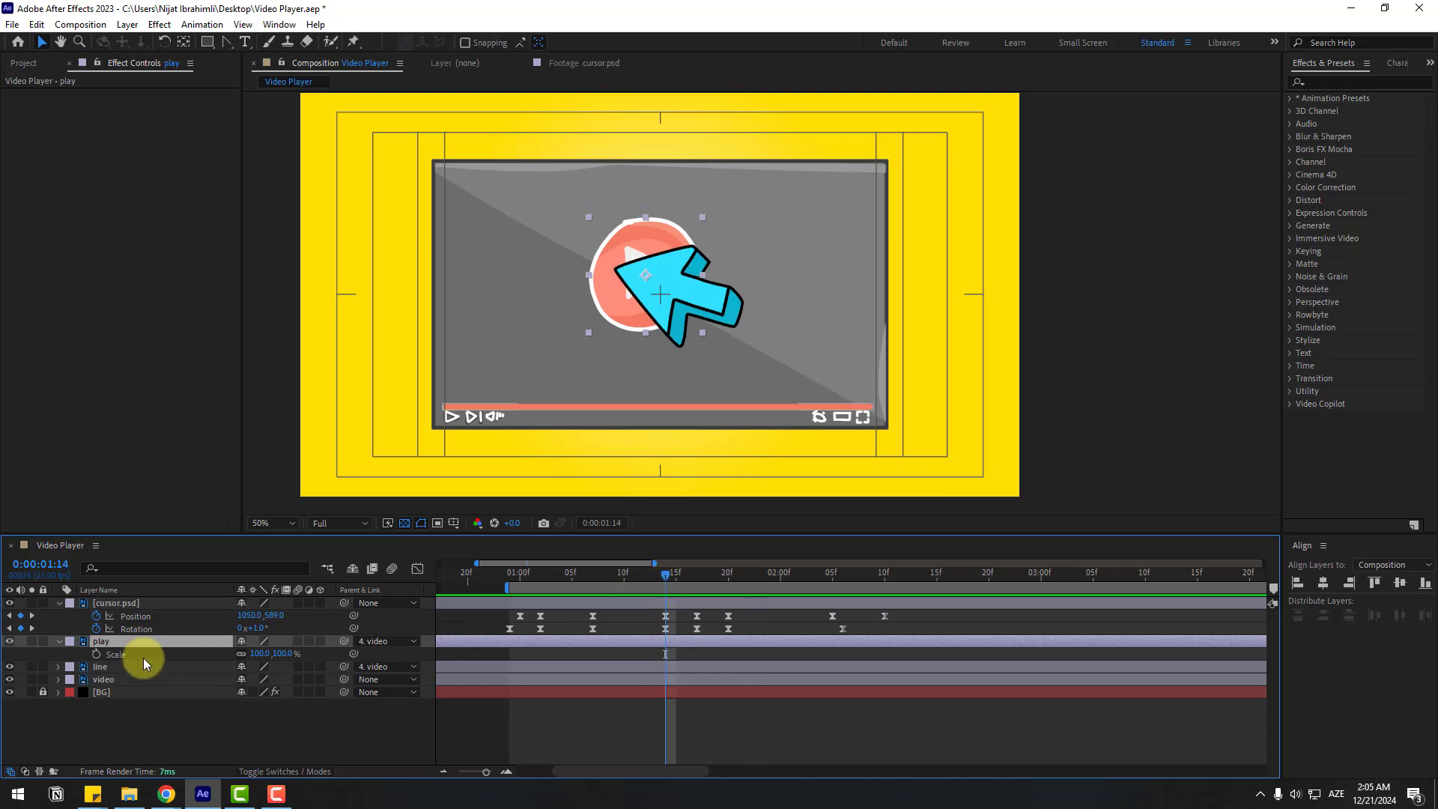
pyautogui.click(97, 656)
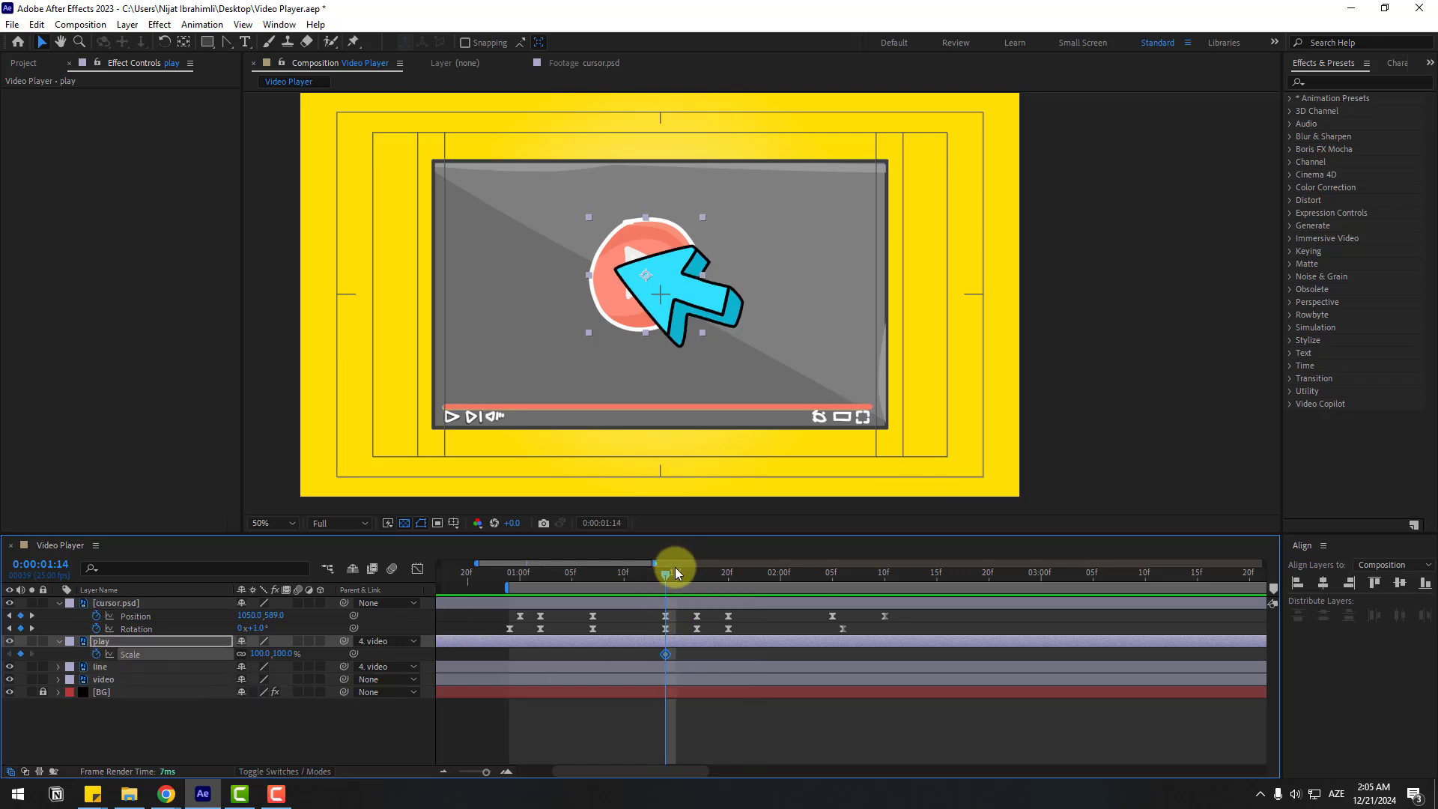
# Step: Keyframe the play button's Scale to 90% at 1:17, 105% at 1:20, 98% at 1:23, 100% at 2:01
pyautogui.moveTo(675, 571); pyautogui.dragTo(697, 573)
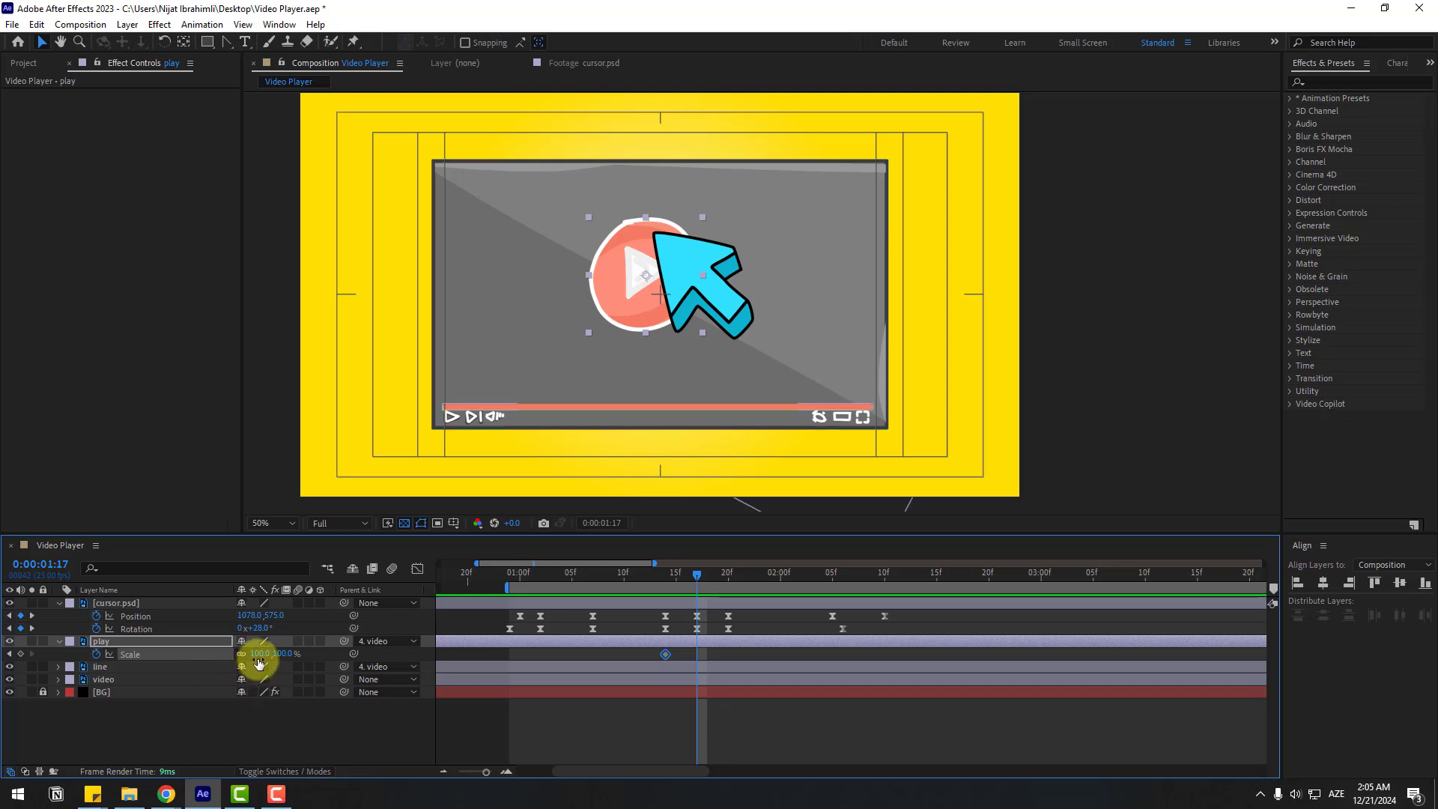
pyautogui.moveTo(257, 648); pyautogui.dragTo(247, 652)
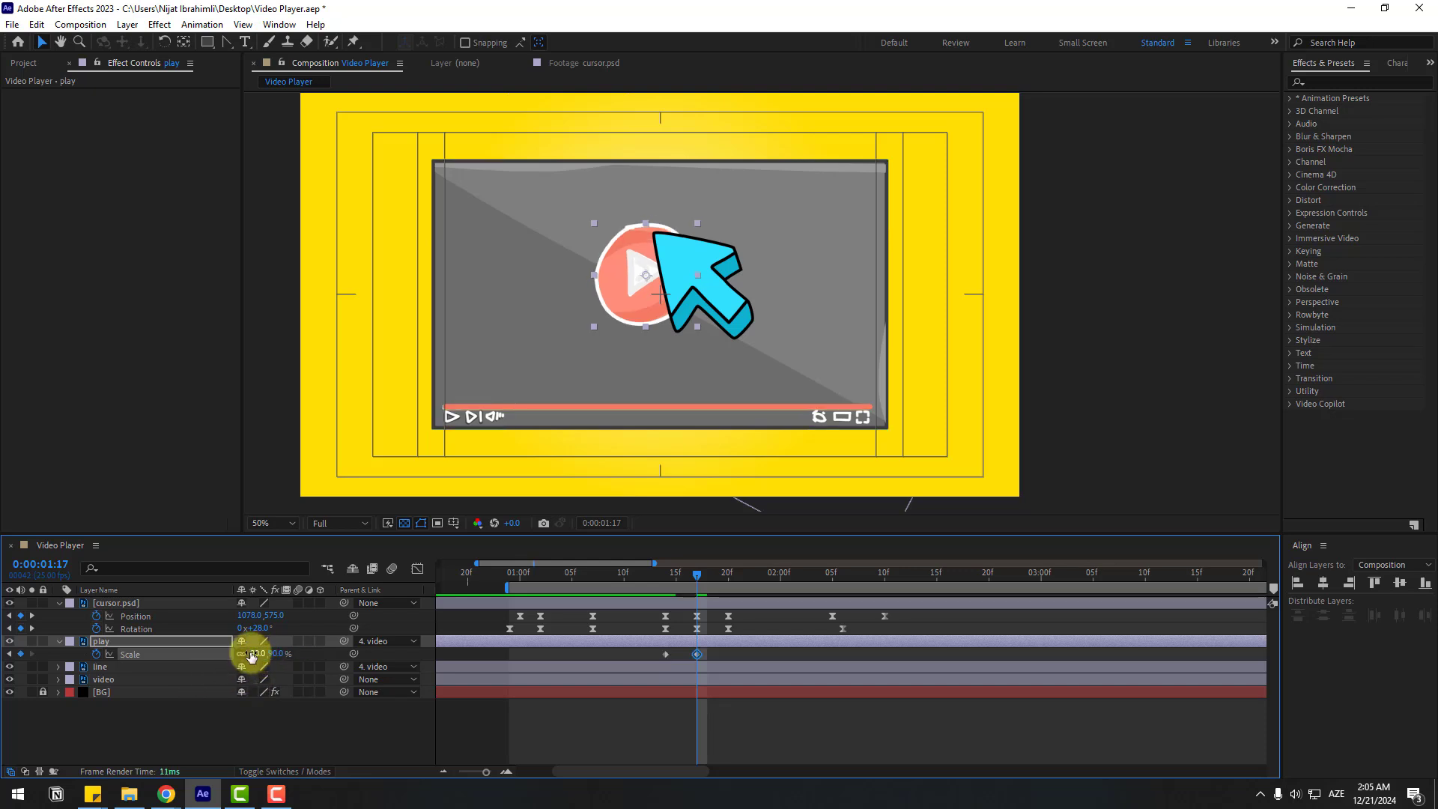
pyautogui.moveTo(702, 577); pyautogui.dragTo(726, 580)
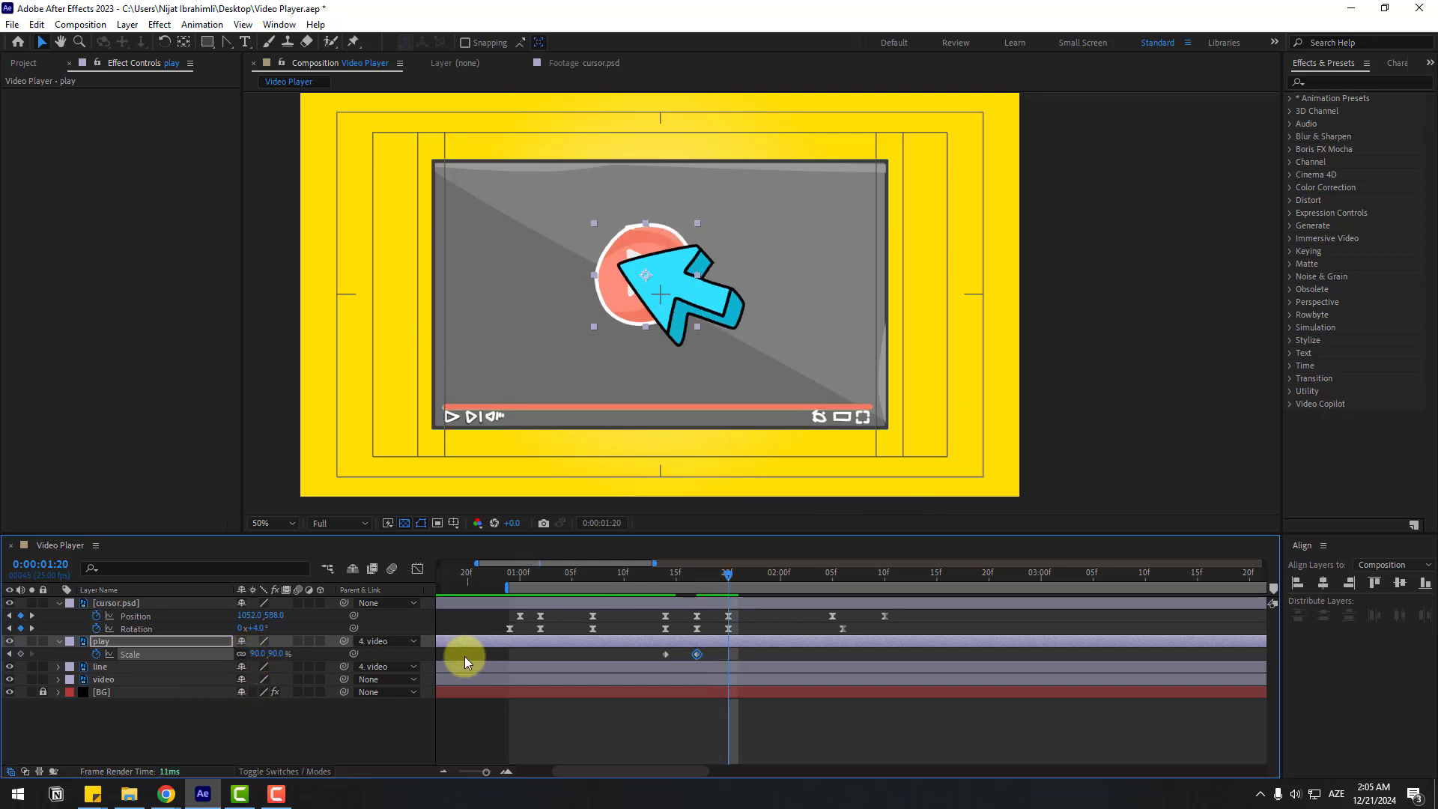
pyautogui.write('105')
pyautogui.press('Return')
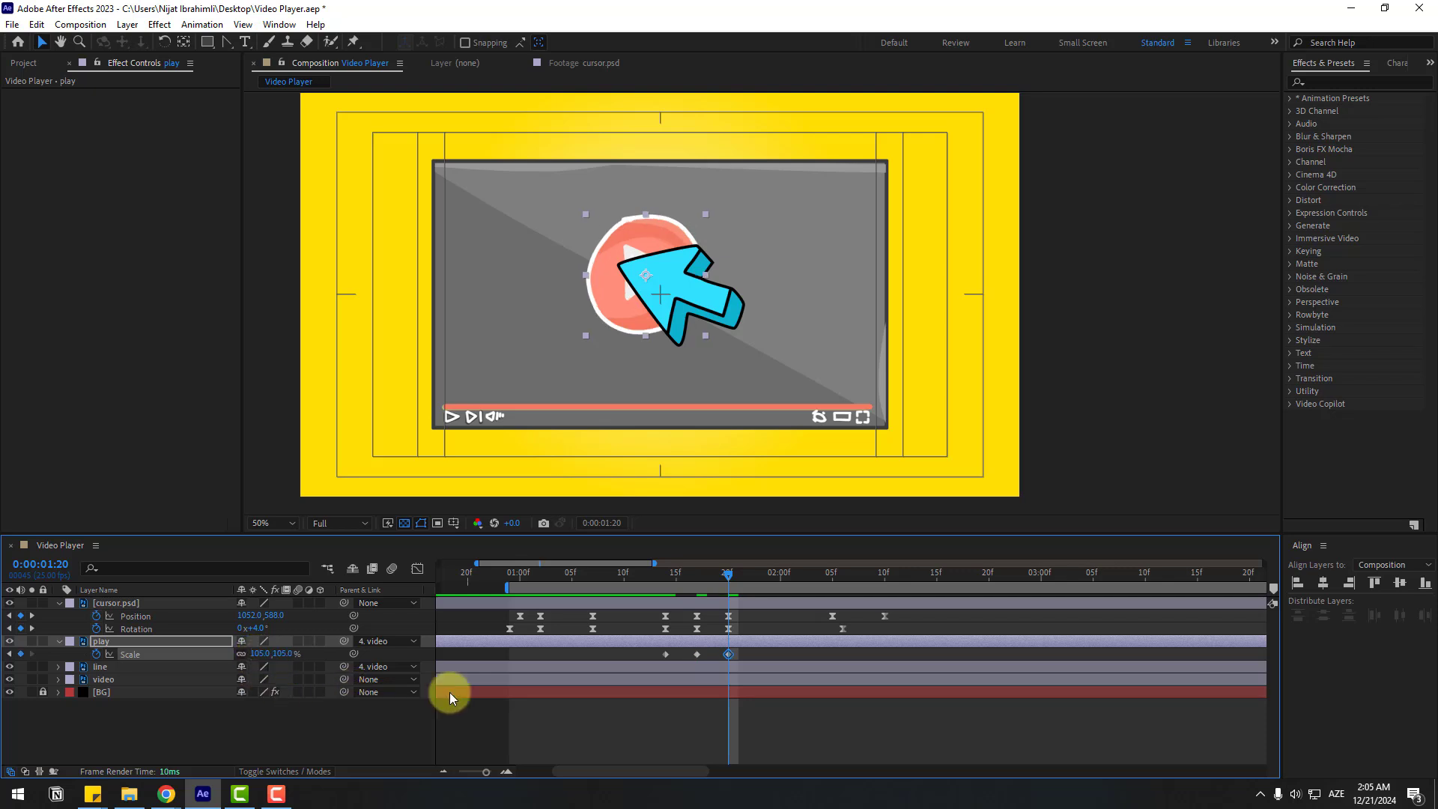
pyautogui.moveTo(731, 575); pyautogui.dragTo(760, 574)
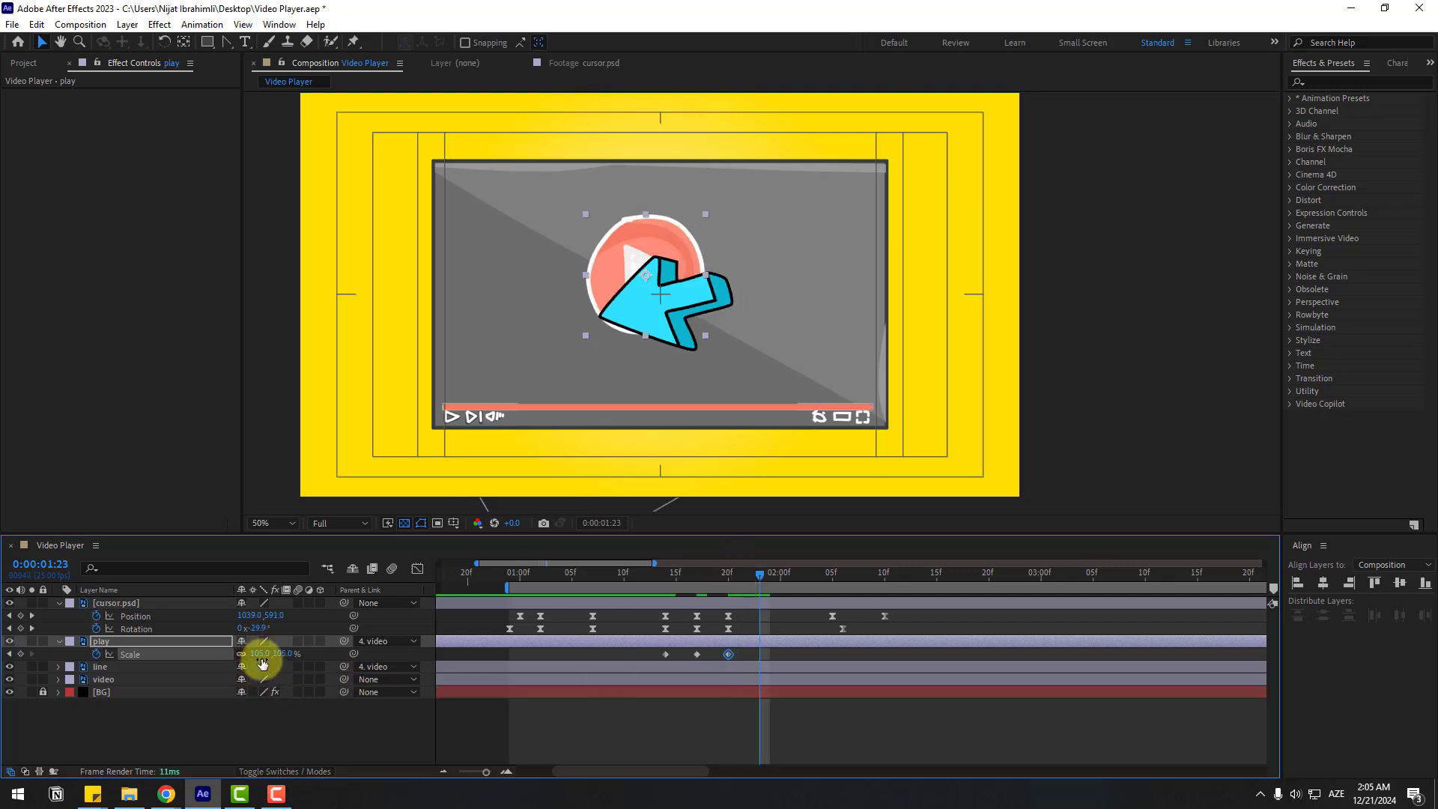
pyautogui.write('98')
pyautogui.press('Return')
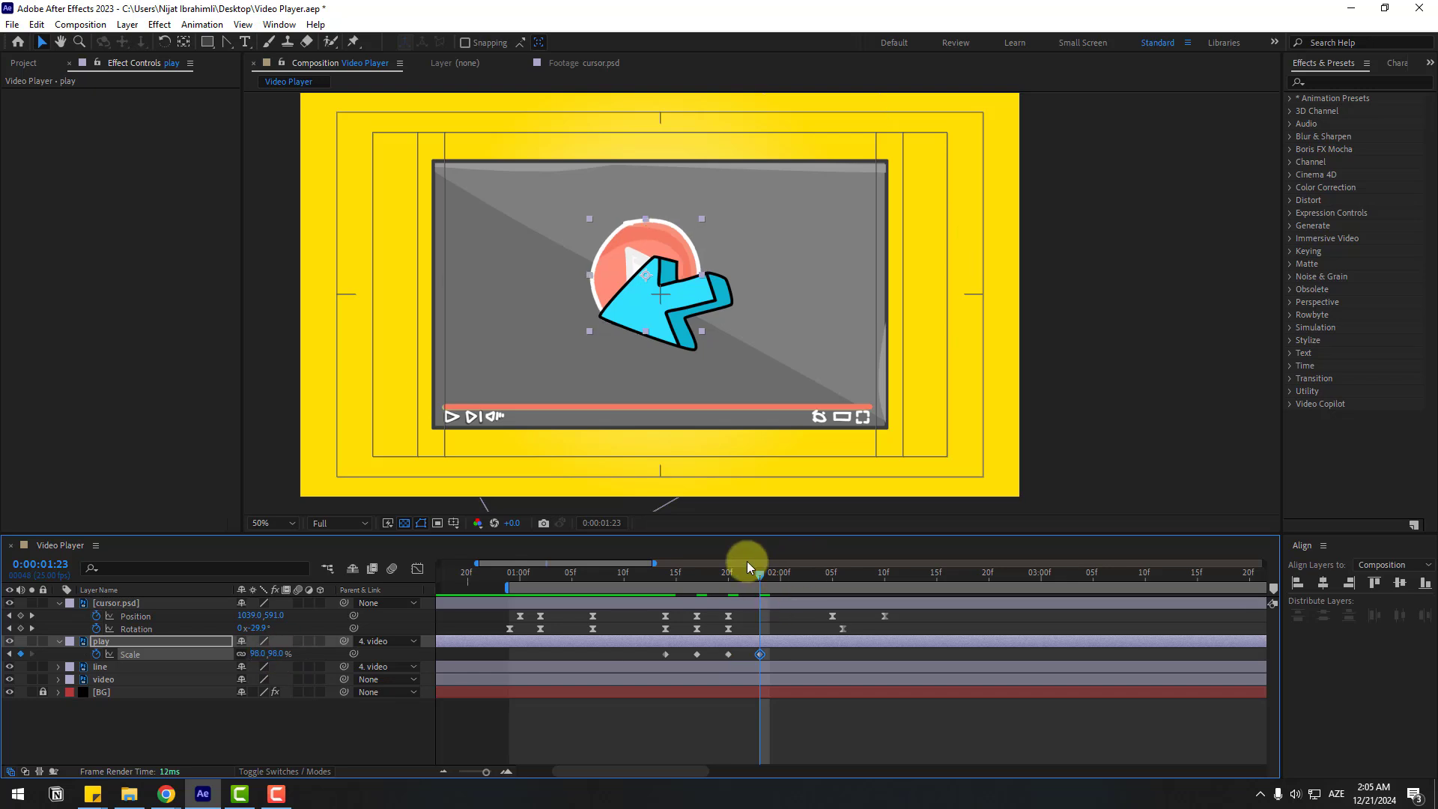
pyautogui.moveTo(761, 578); pyautogui.dragTo(791, 579)
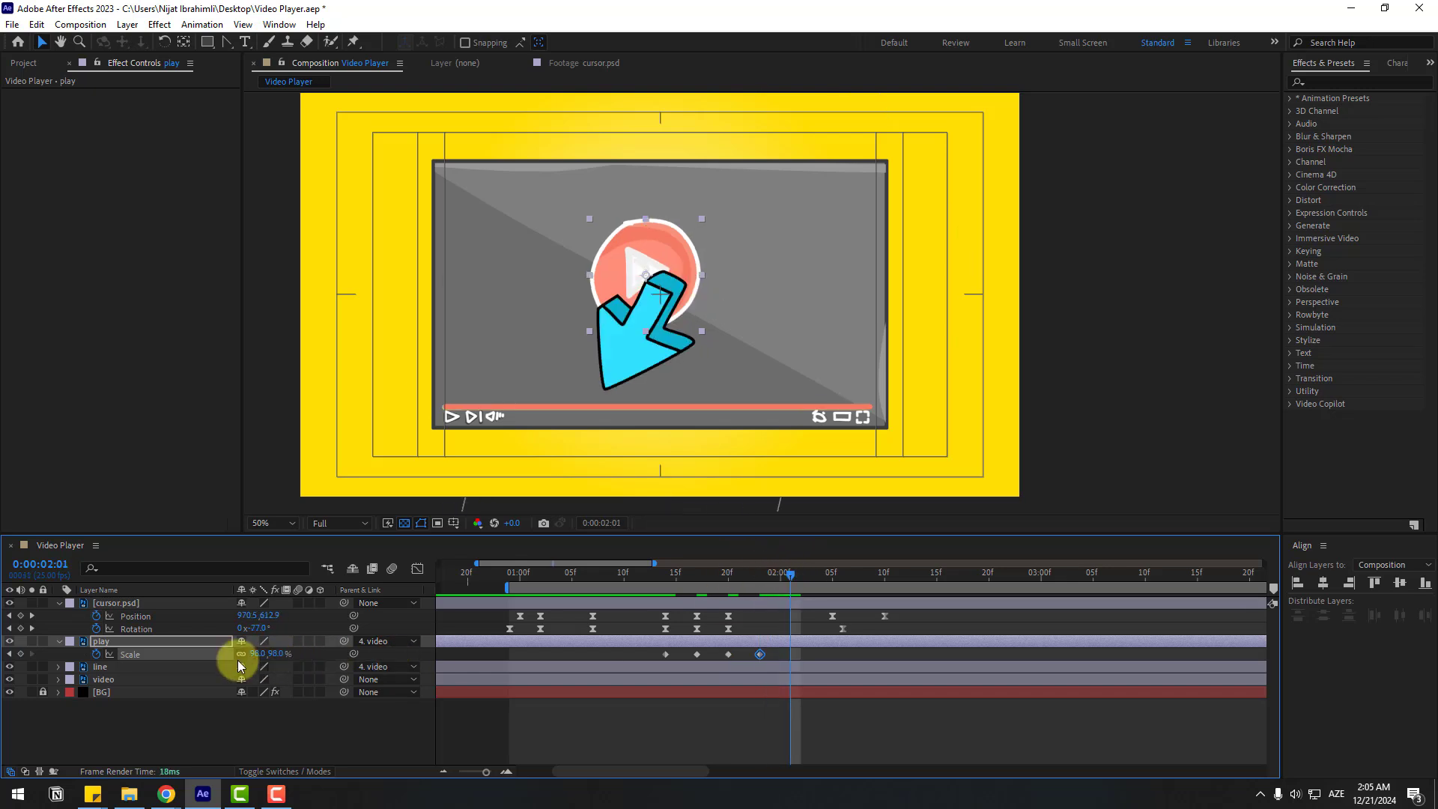
pyautogui.click(262, 653)
pyautogui.write('100')
pyautogui.press('Return')
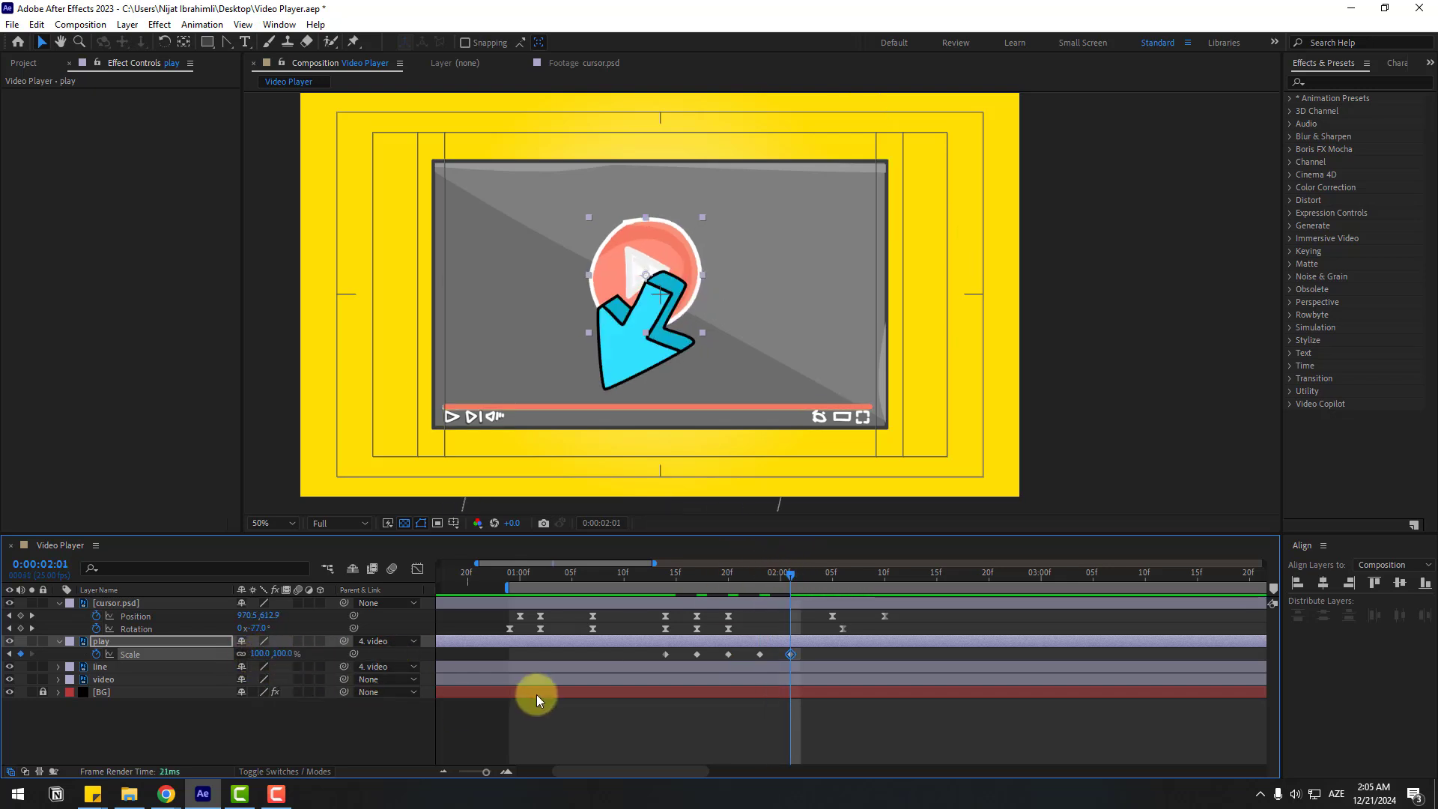
# Step: Apply Easy Ease to the five play-button Scale keyframes and preview
pyautogui.moveTo(640, 659); pyautogui.dragTo(638, 659)
pyautogui.rightClick(665, 655)
pyautogui.moveTo(786, 639)
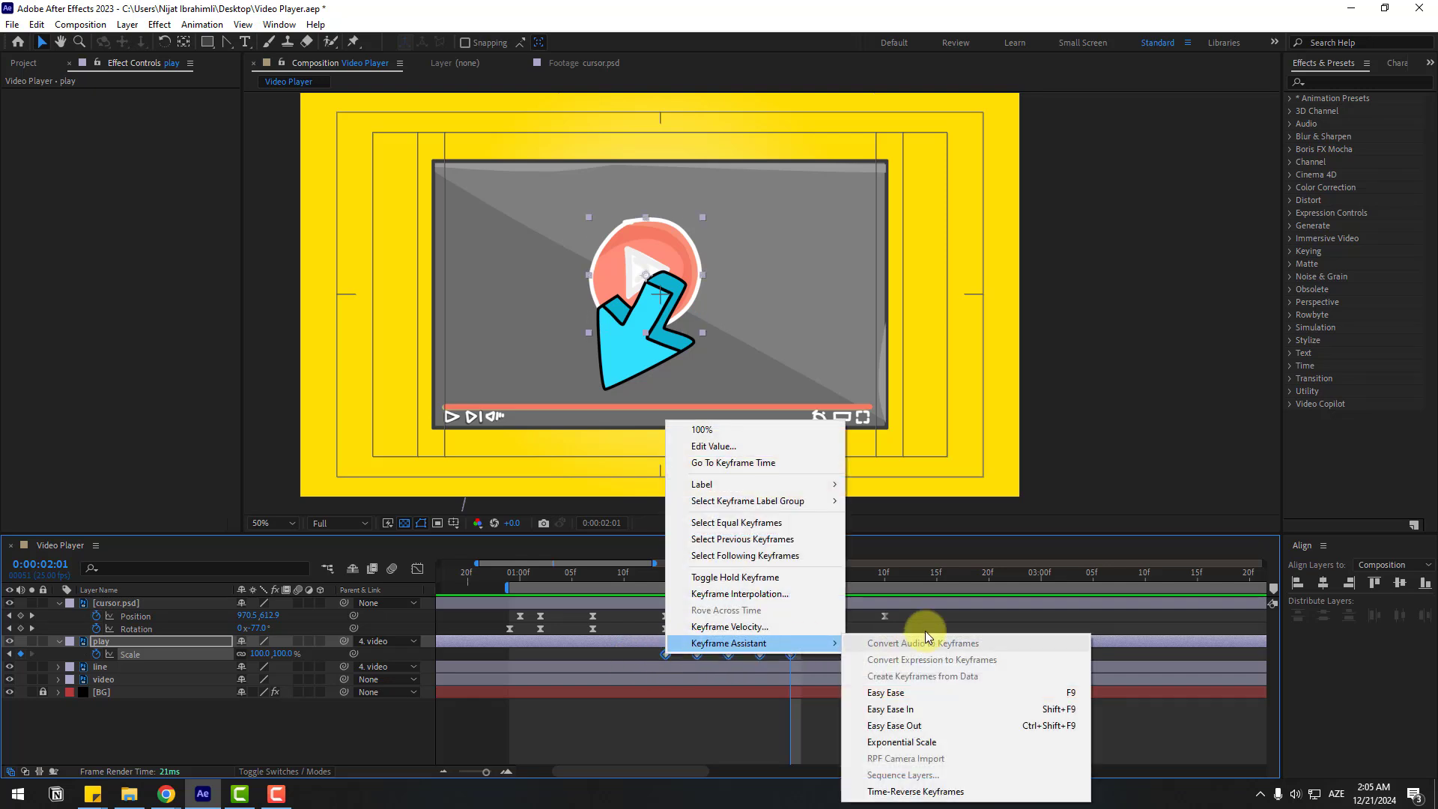
pyautogui.click(910, 687)
pyautogui.click(888, 744)
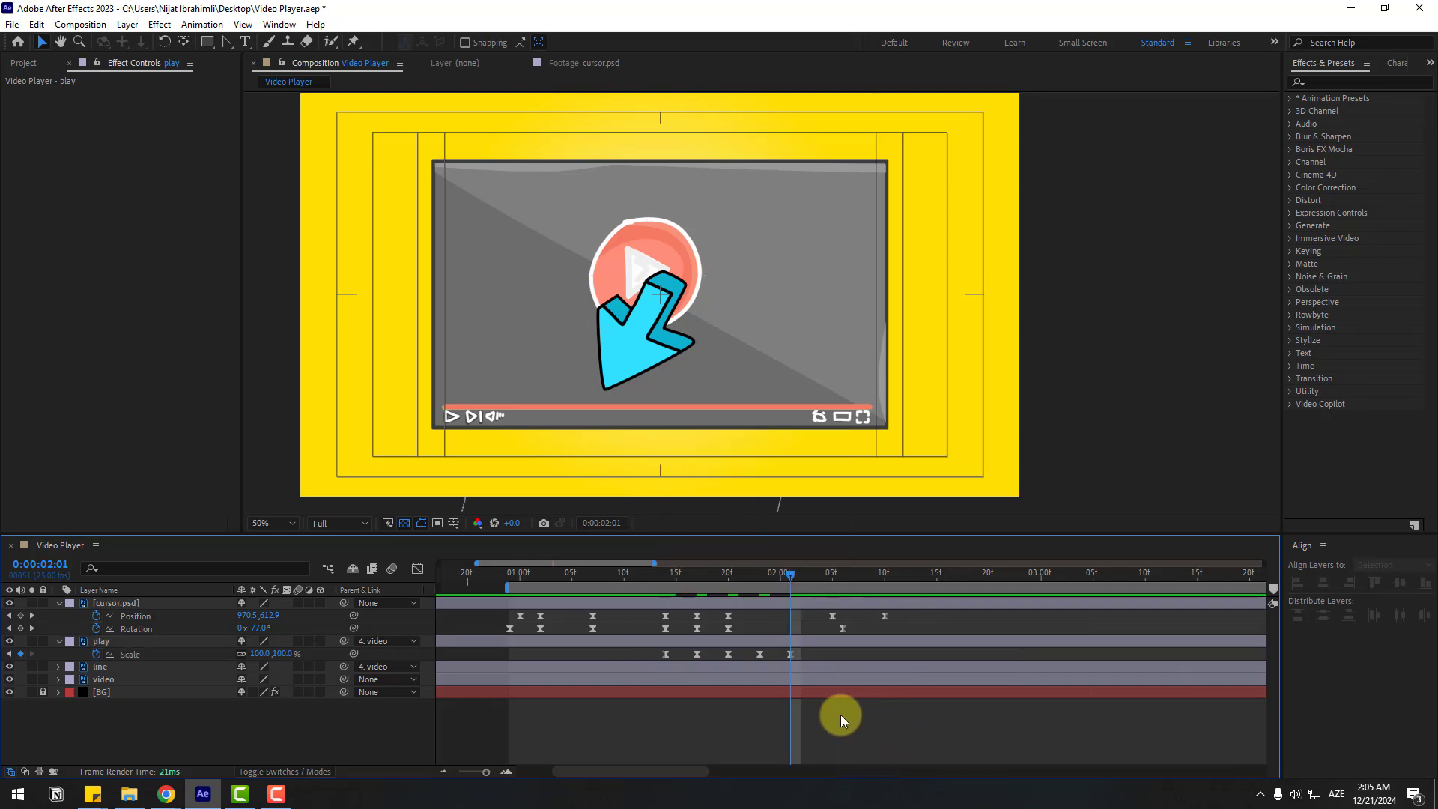
pyautogui.press('space')
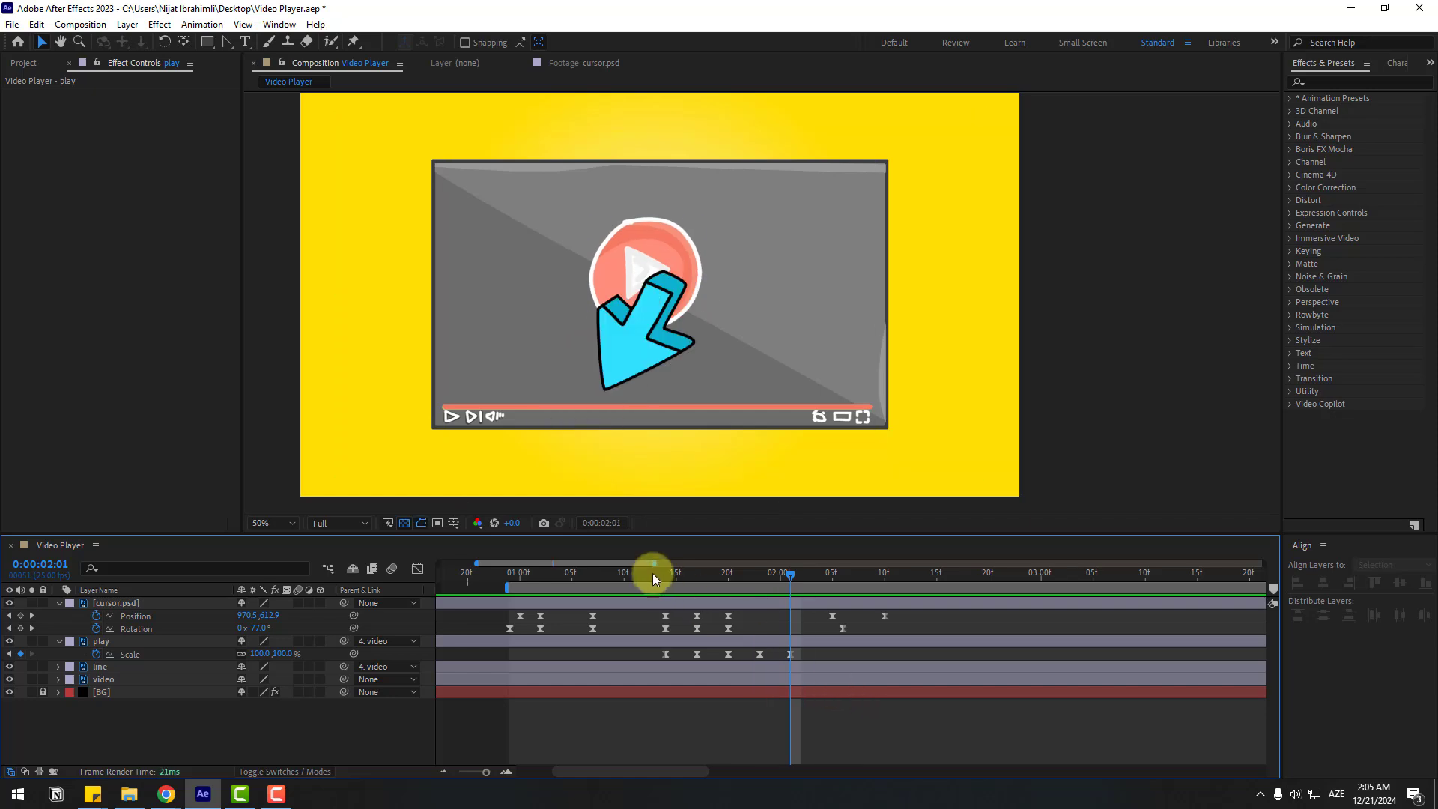
pyautogui.click(794, 656)
# Step: Shift the five Scale keyframes slightly earlier to match the click at 1:16, then preview
pyautogui.moveTo(797, 657)
pyautogui.mouseDown()
pyautogui.moveTo(726, 663)
pyautogui.moveTo(821, 655)
pyautogui.mouseUp()
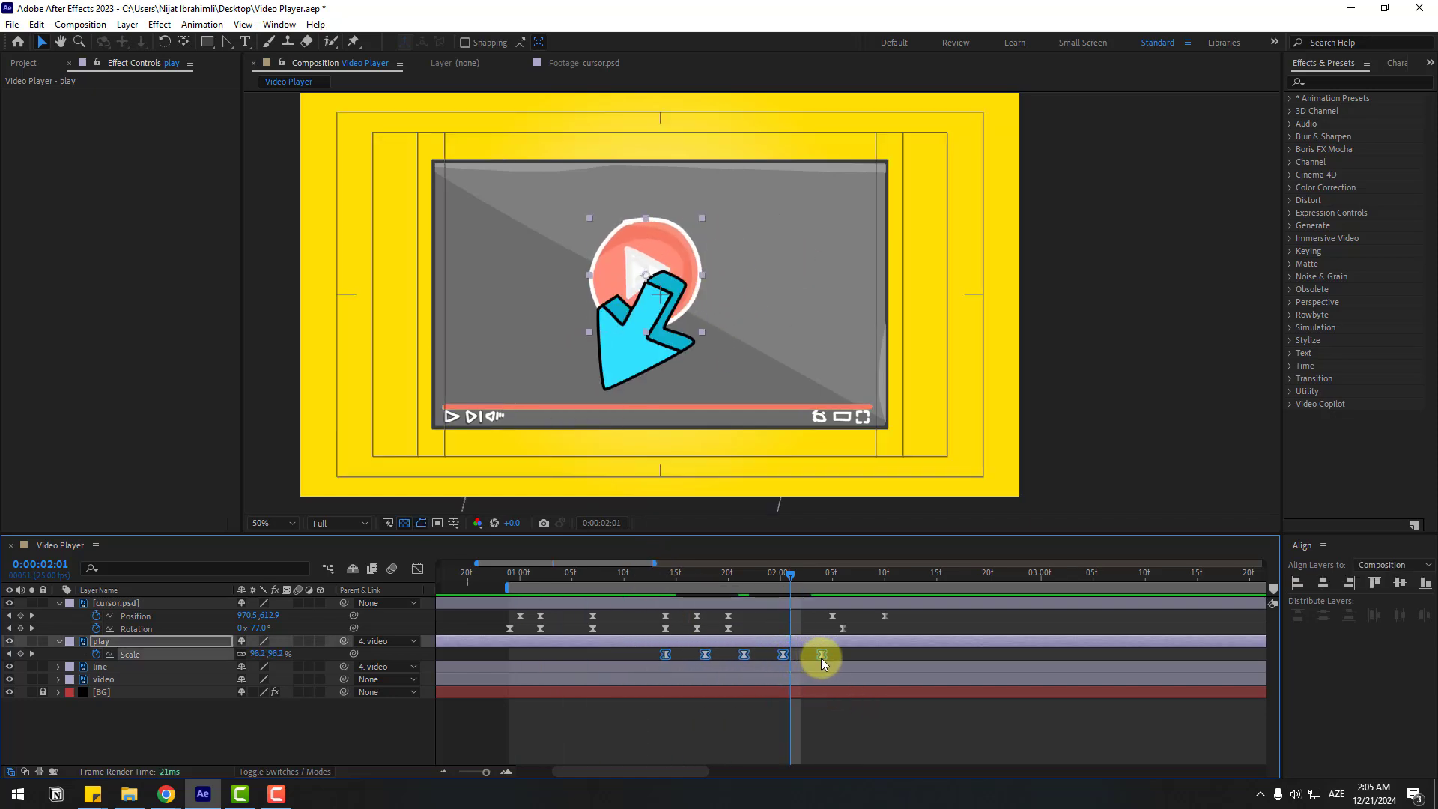
pyautogui.moveTo(659, 577)
pyautogui.mouseDown()
pyautogui.moveTo(635, 573)
pyautogui.moveTo(686, 574)
pyautogui.mouseUp()
pyautogui.click(665, 654)
pyautogui.moveTo(662, 658); pyautogui.dragTo(651, 656)
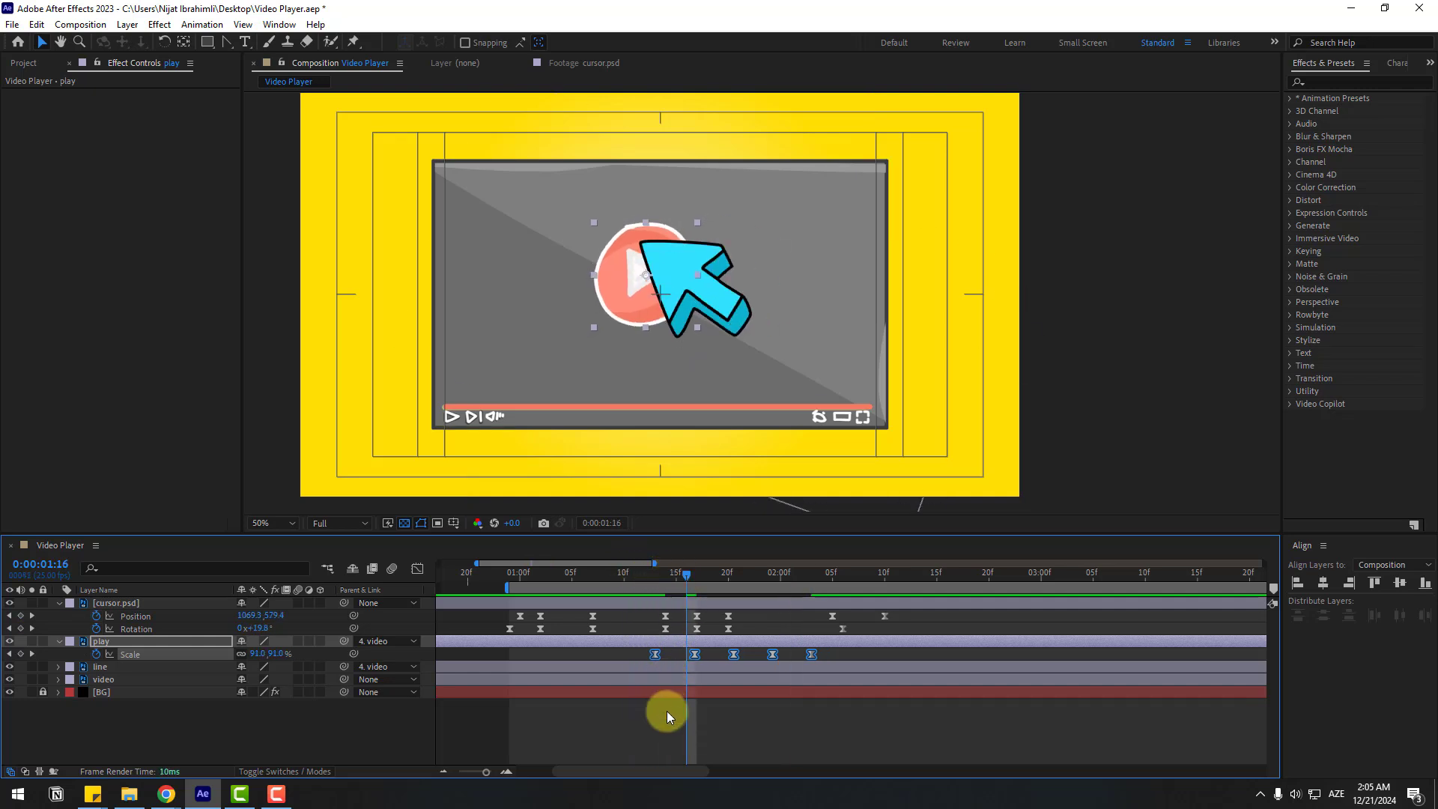
pyautogui.press('space')
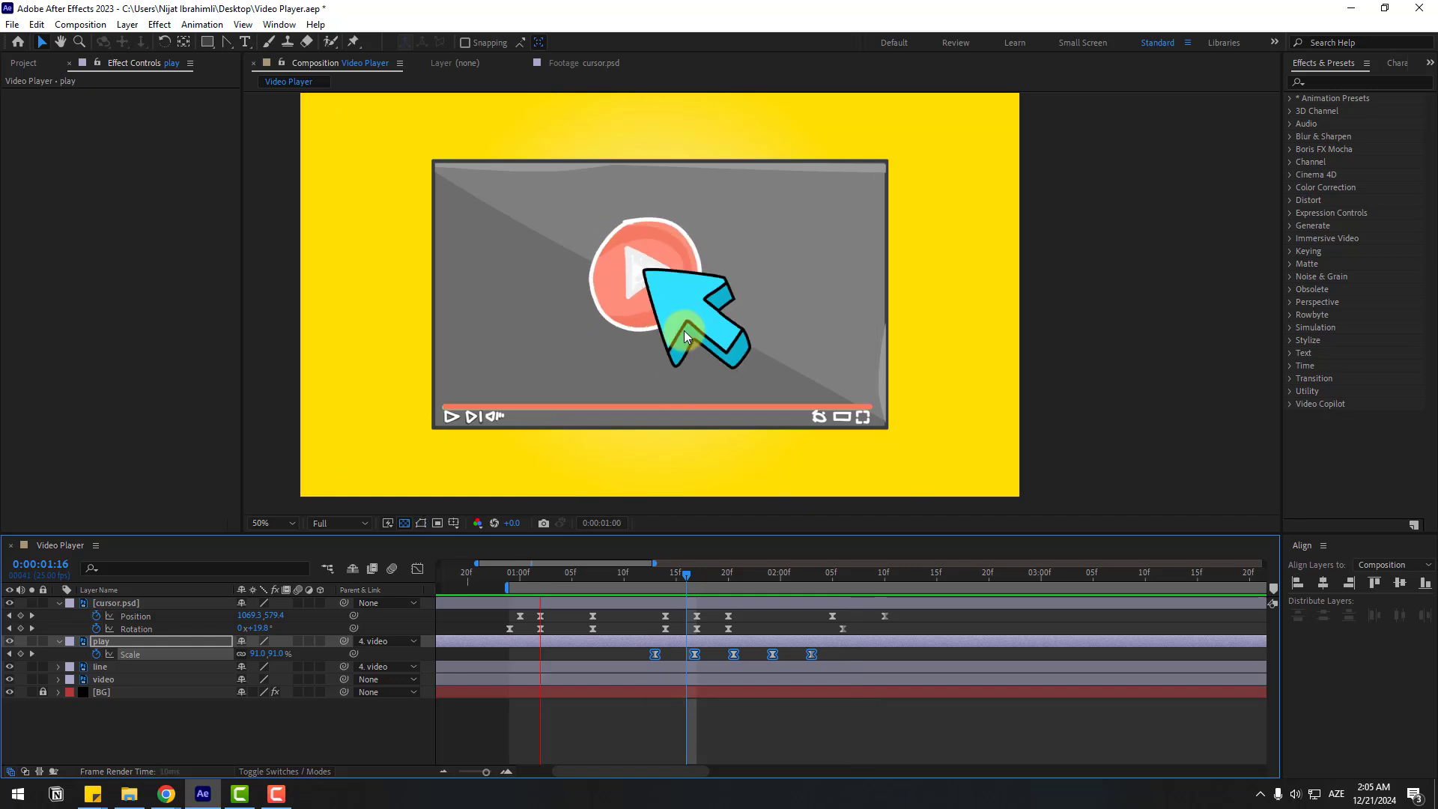
pyautogui.scroll(-2, 685, 337)
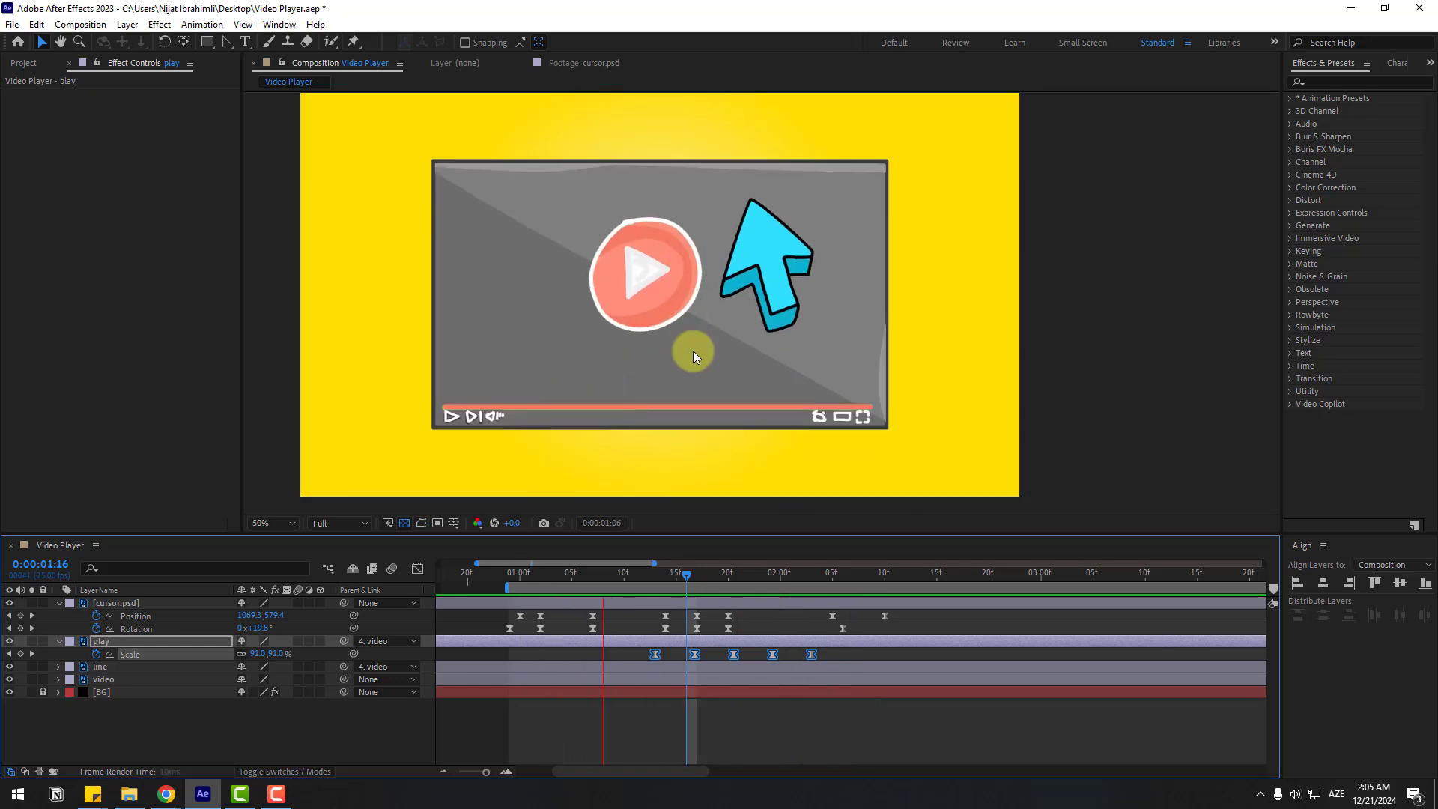
pyautogui.press('space')
pyautogui.scroll(1, 659, 491)
# Step: Select the line layer and open the Animation Composer Anchor Point Mover panel
pyautogui.click(198, 725)
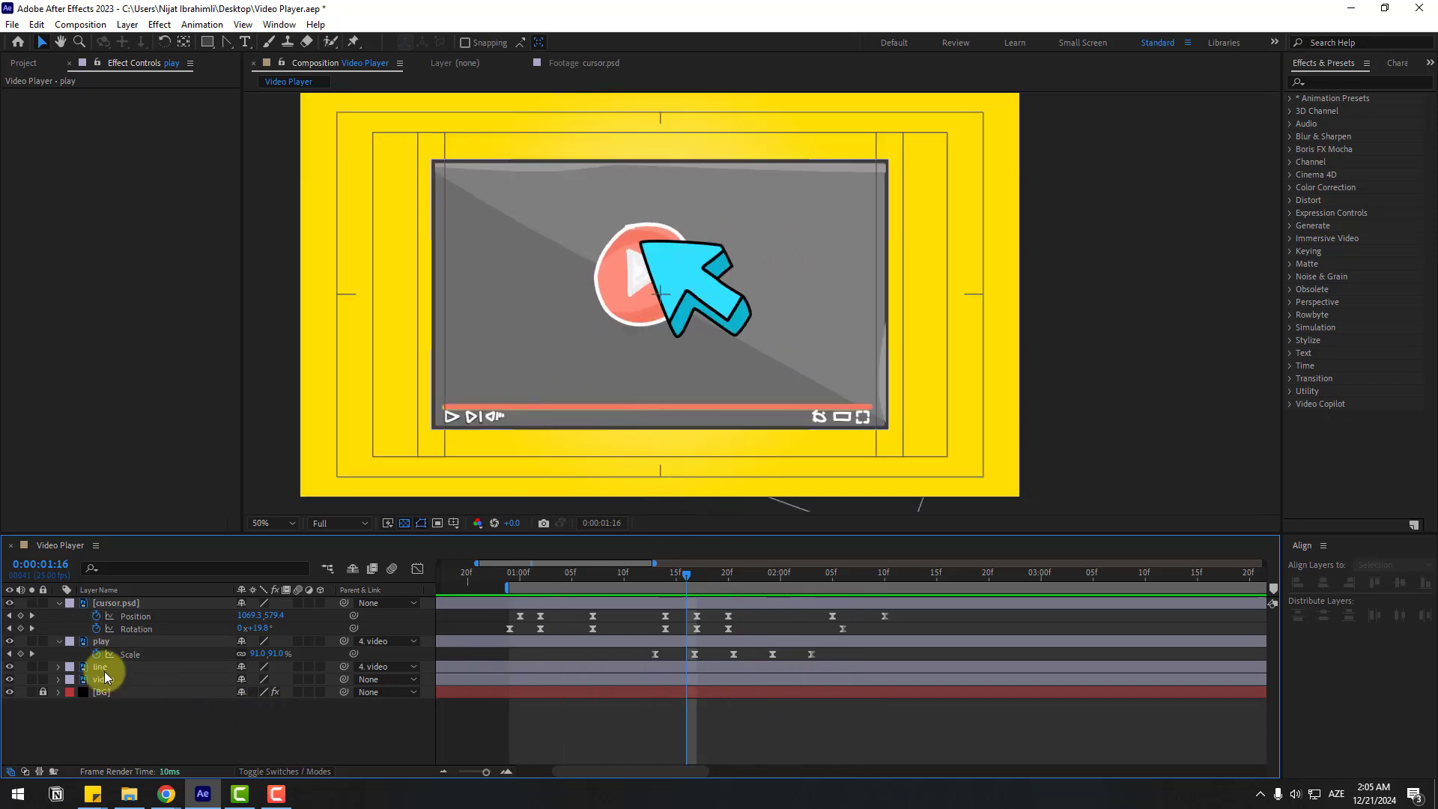
pyautogui.click(98, 667)
pyautogui.scroll(2, 762, 424)
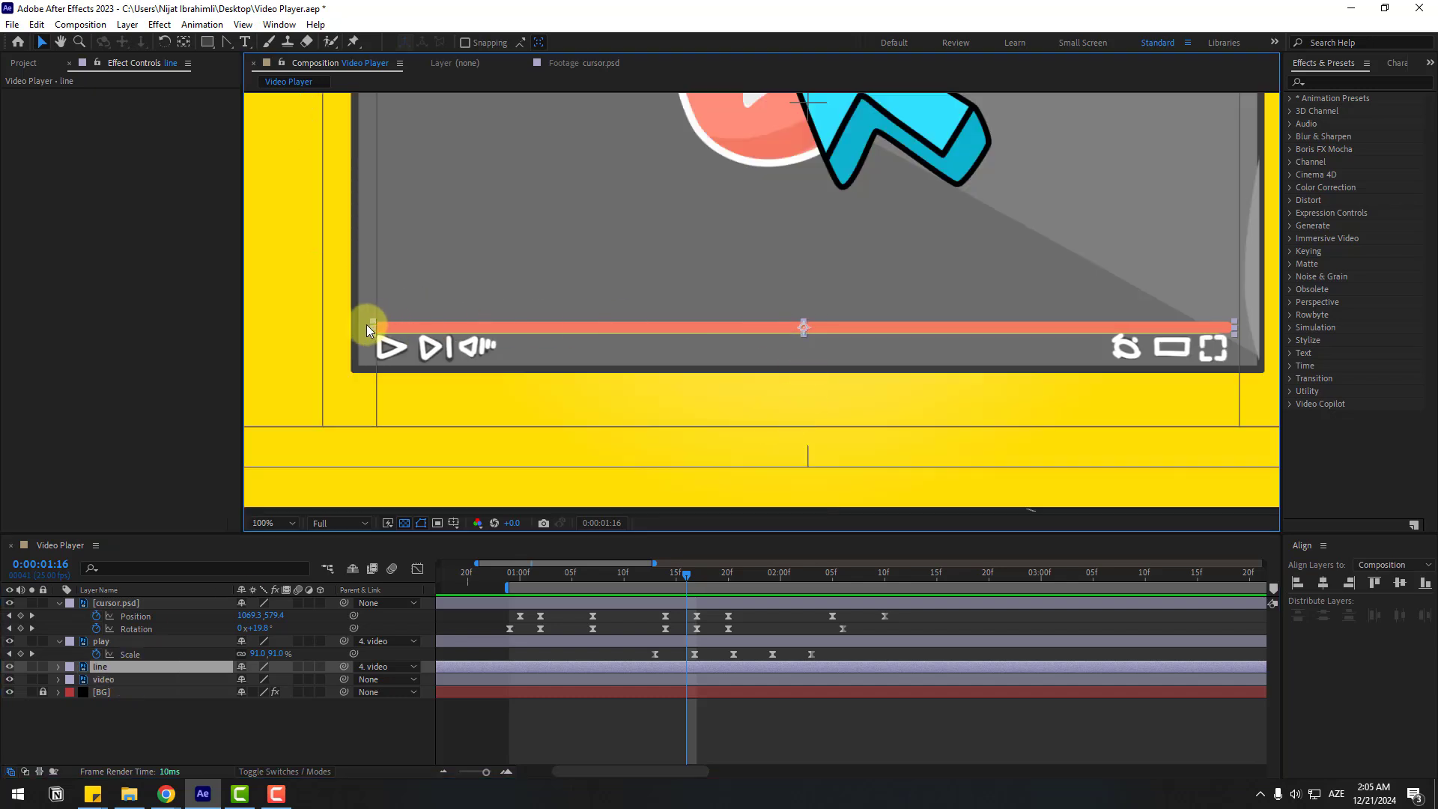
pyautogui.click(280, 25)
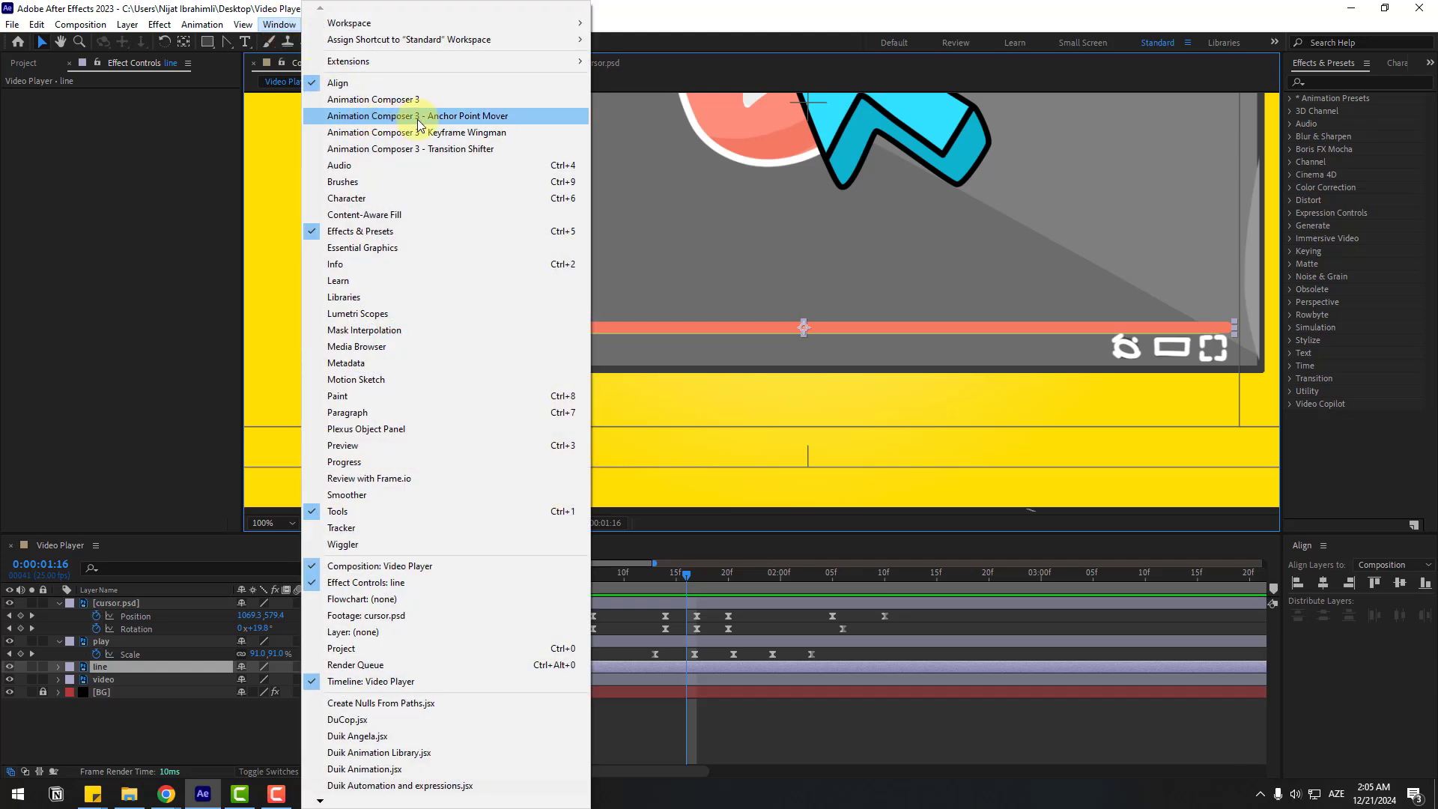
pyautogui.click(481, 122)
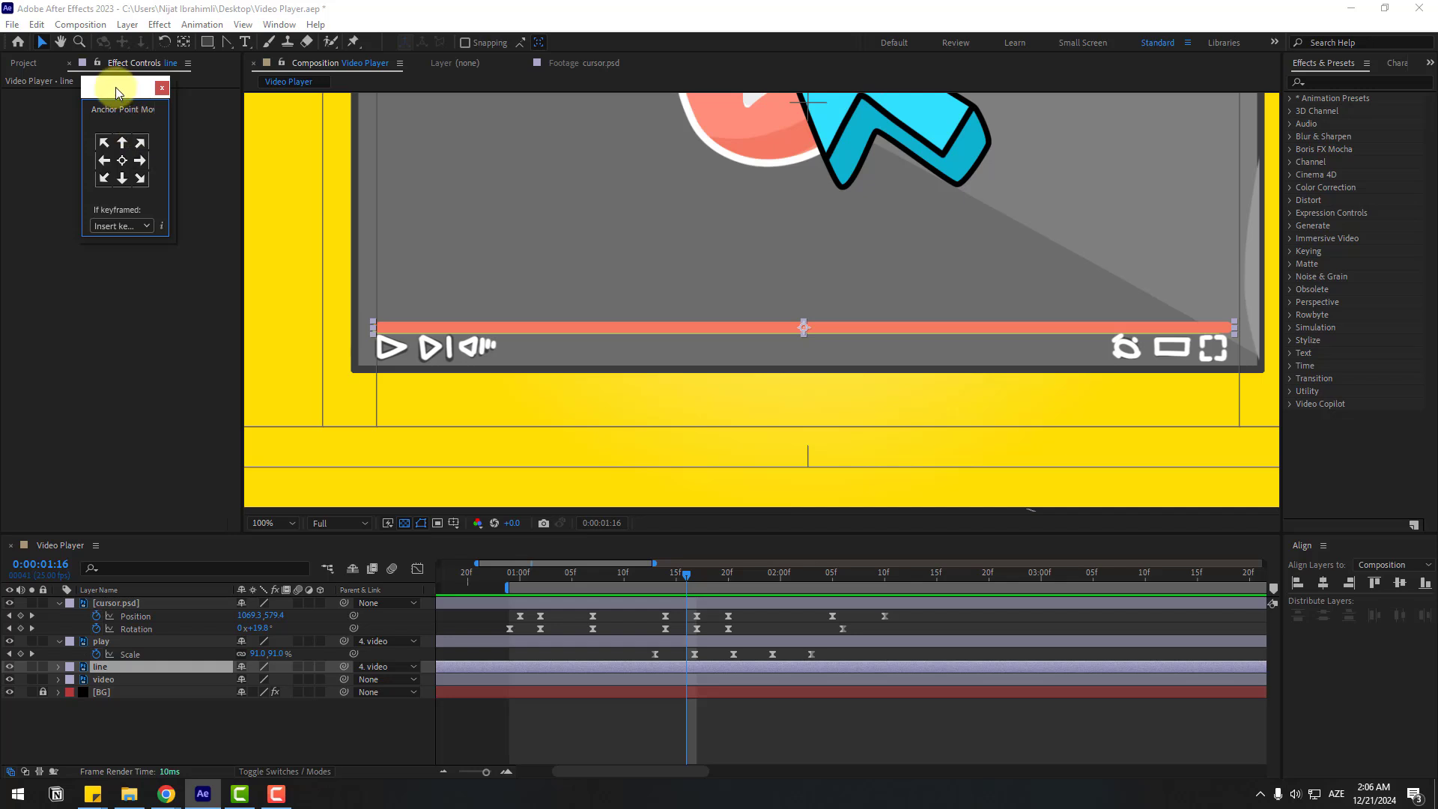
pyautogui.moveTo(116, 87); pyautogui.dragTo(114, 105)
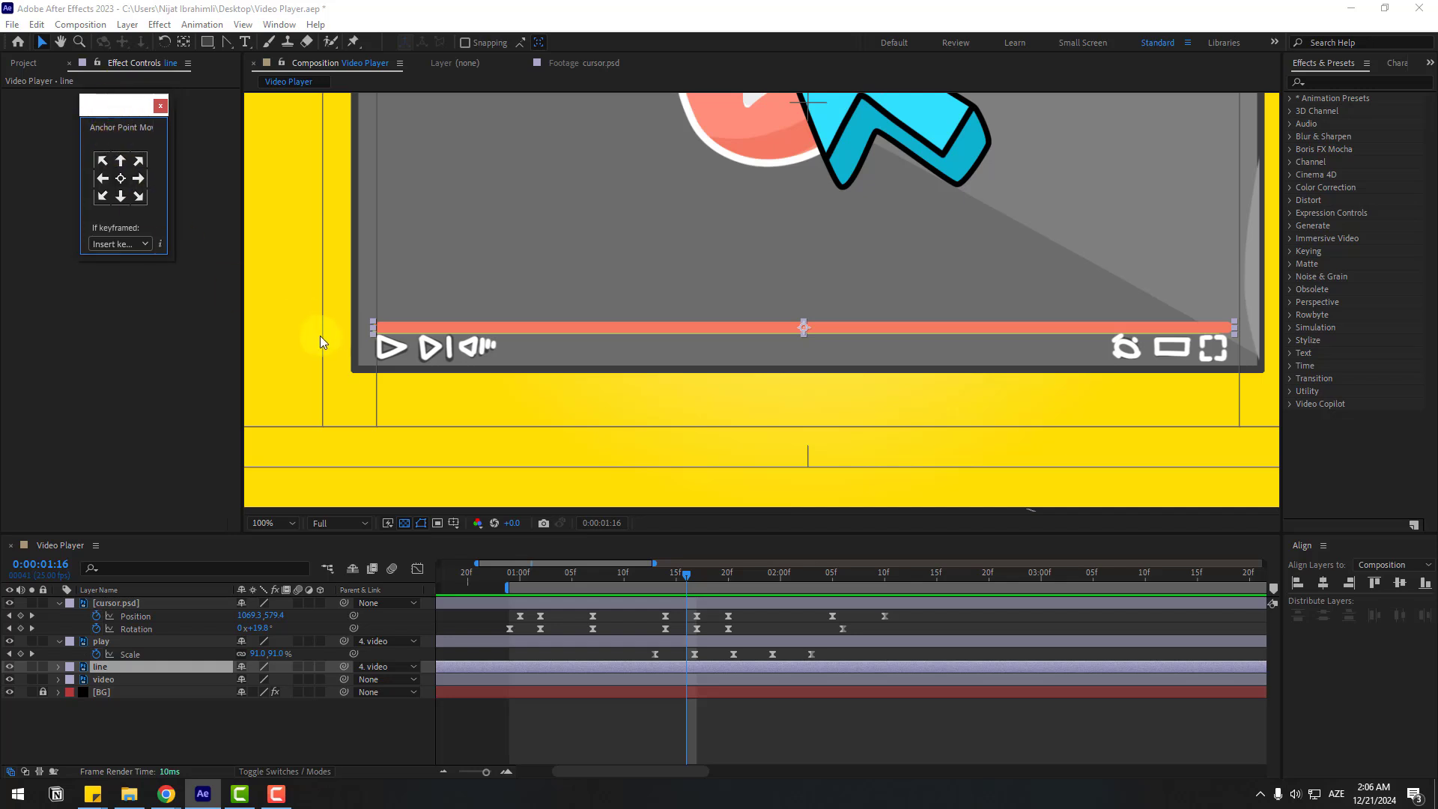
# Step: Move the line layer's anchor point to its left end and close the panel
pyautogui.click(96, 671)
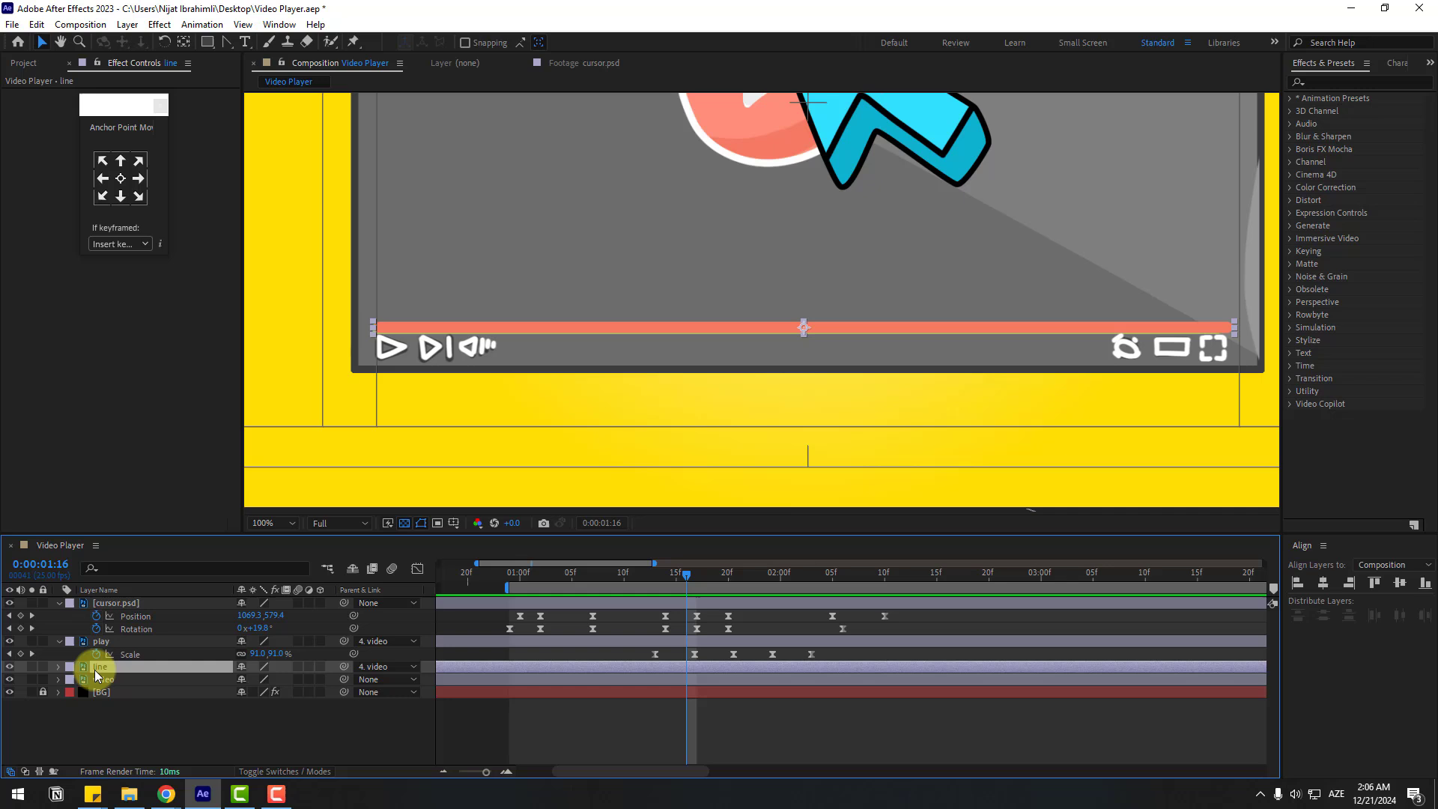
pyautogui.click(107, 184)
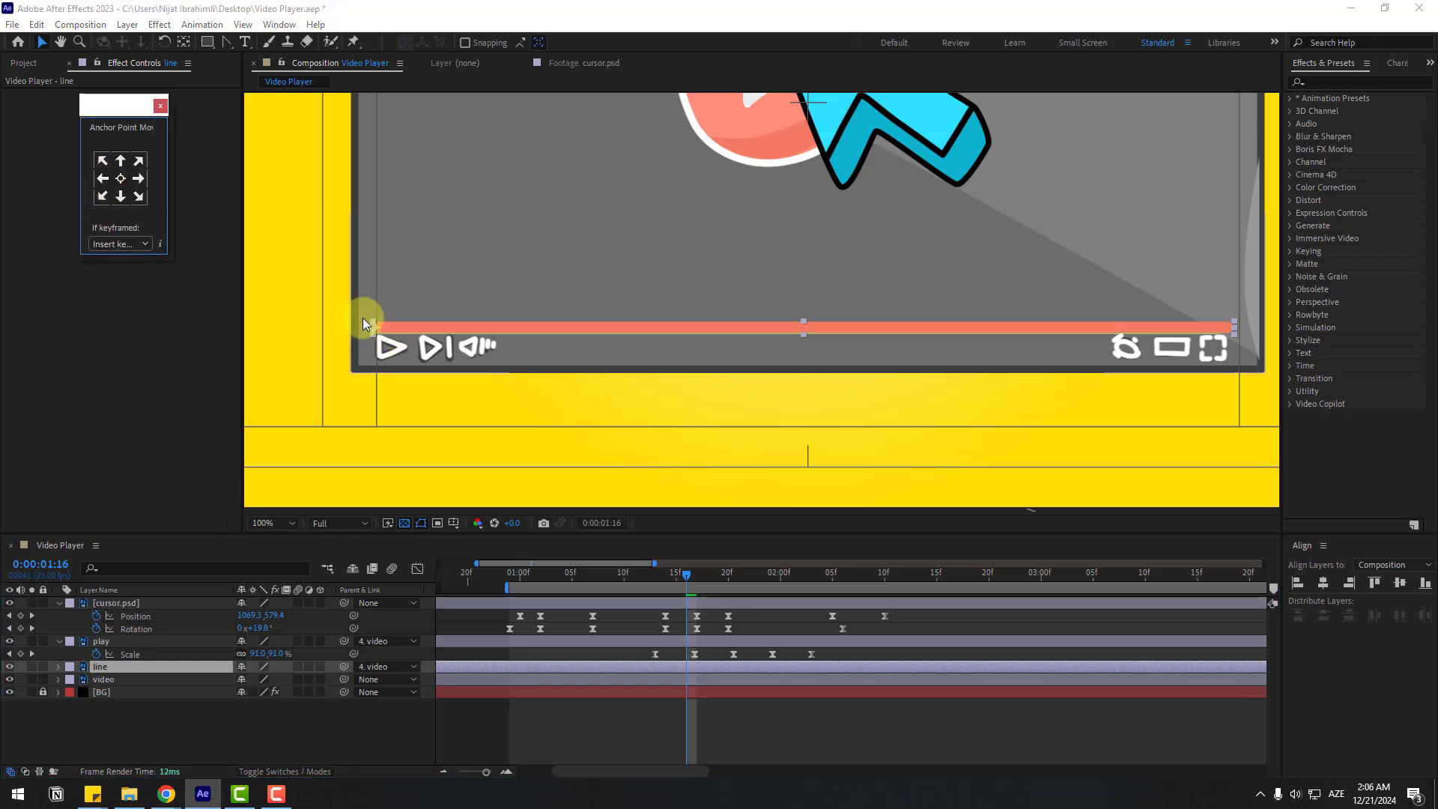
pyautogui.click(160, 107)
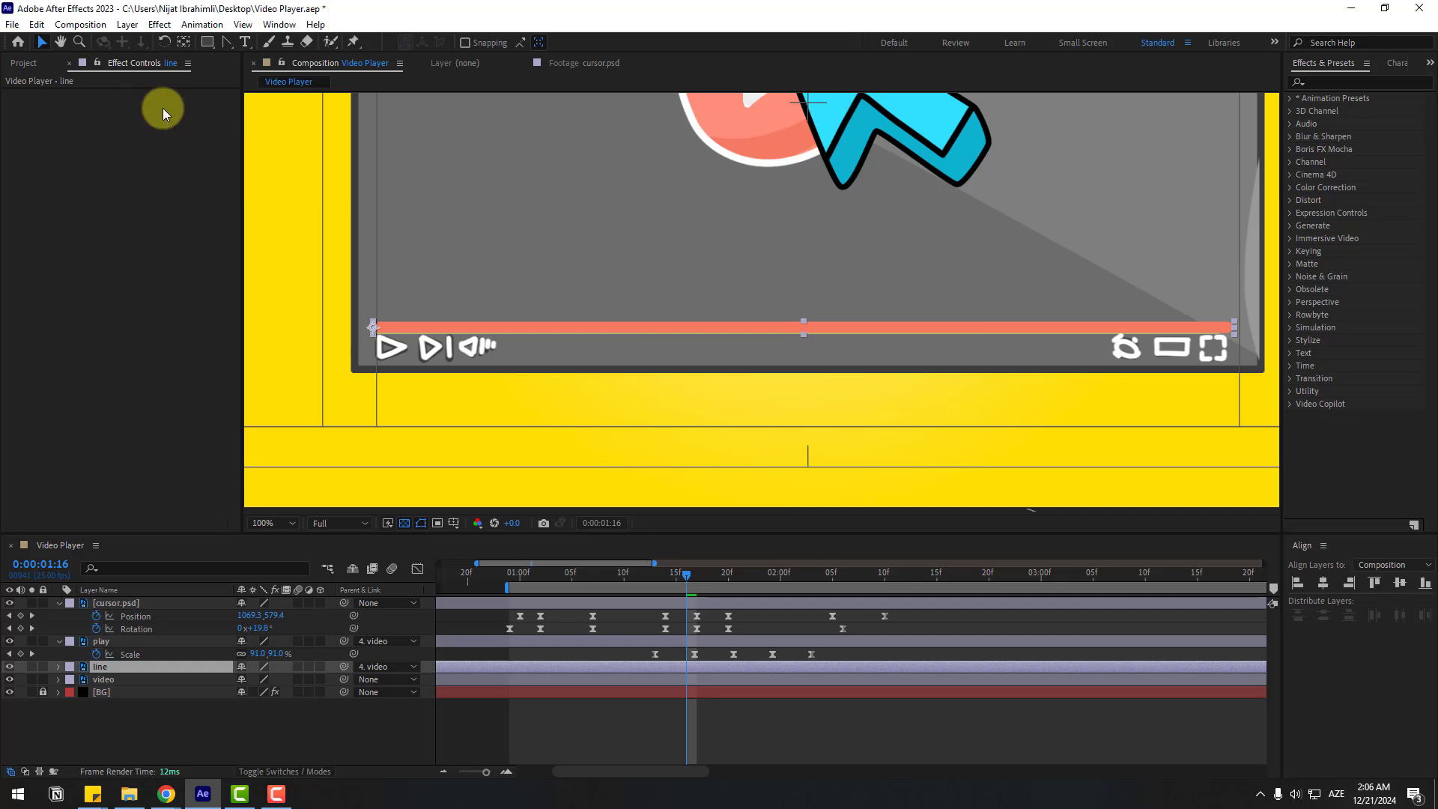
# Step: Unlink the line layer's Scale and keyframe its width at 0% where the click lands
pyautogui.click(97, 667)
pyautogui.press('s')
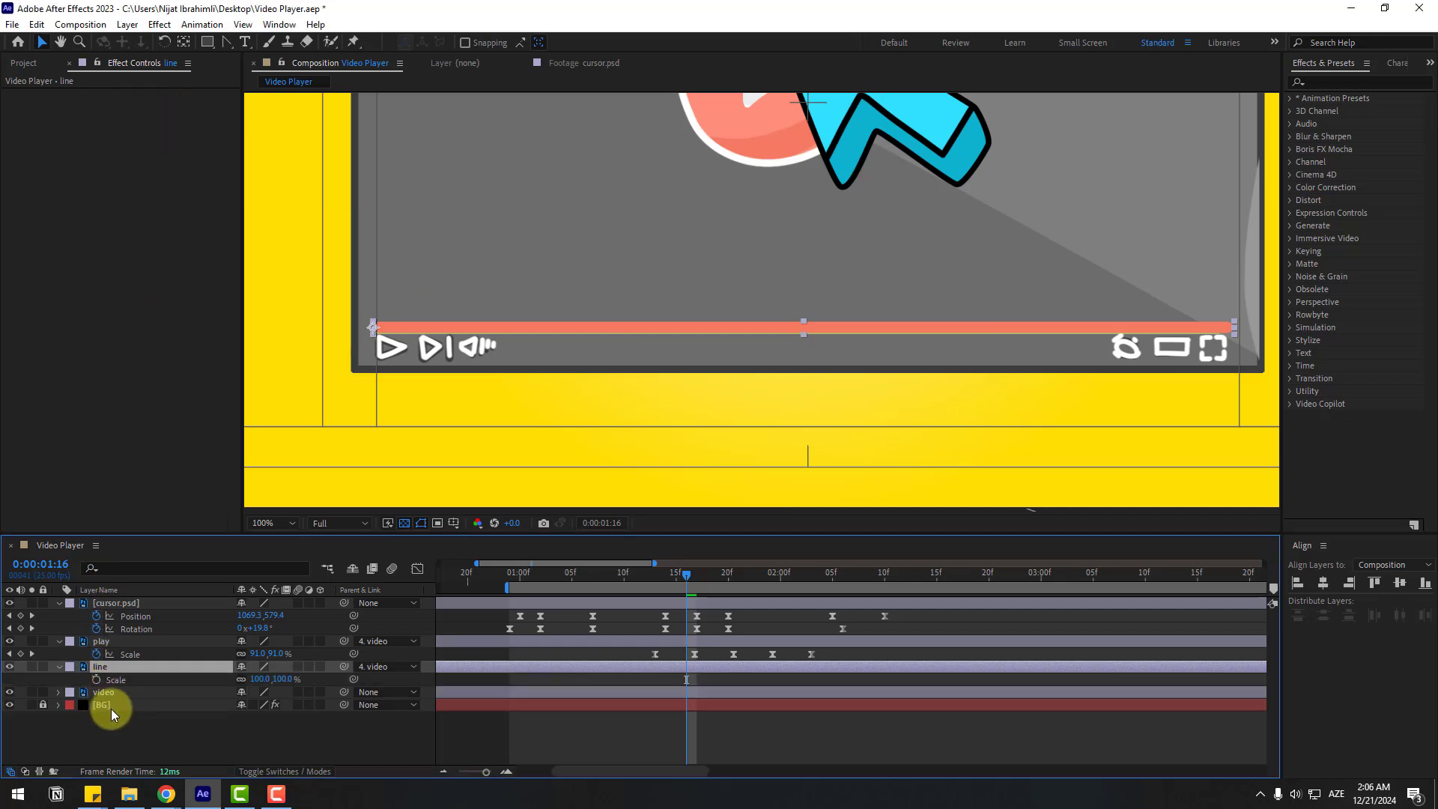
pyautogui.click(241, 680)
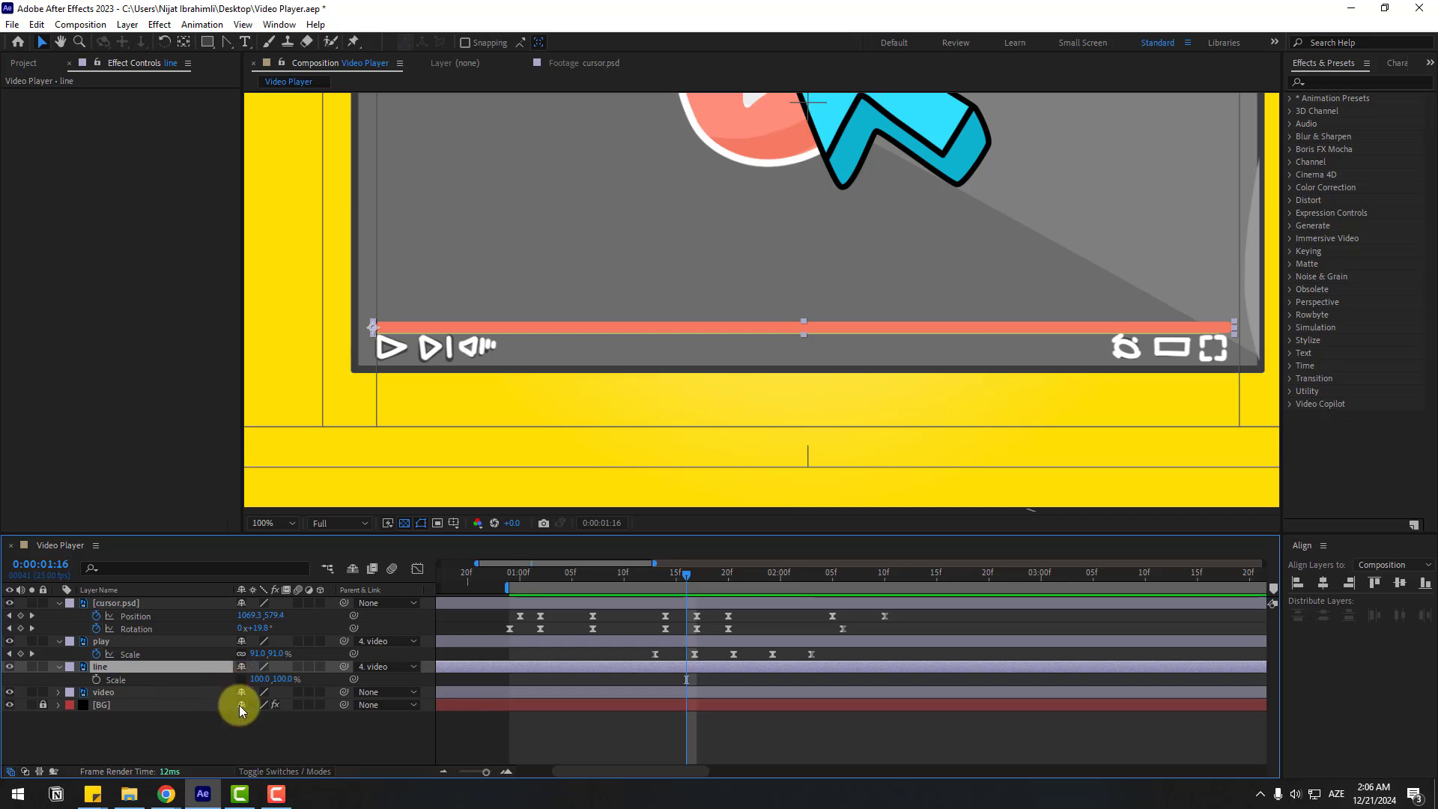
pyautogui.write('0')
pyautogui.press('Return')
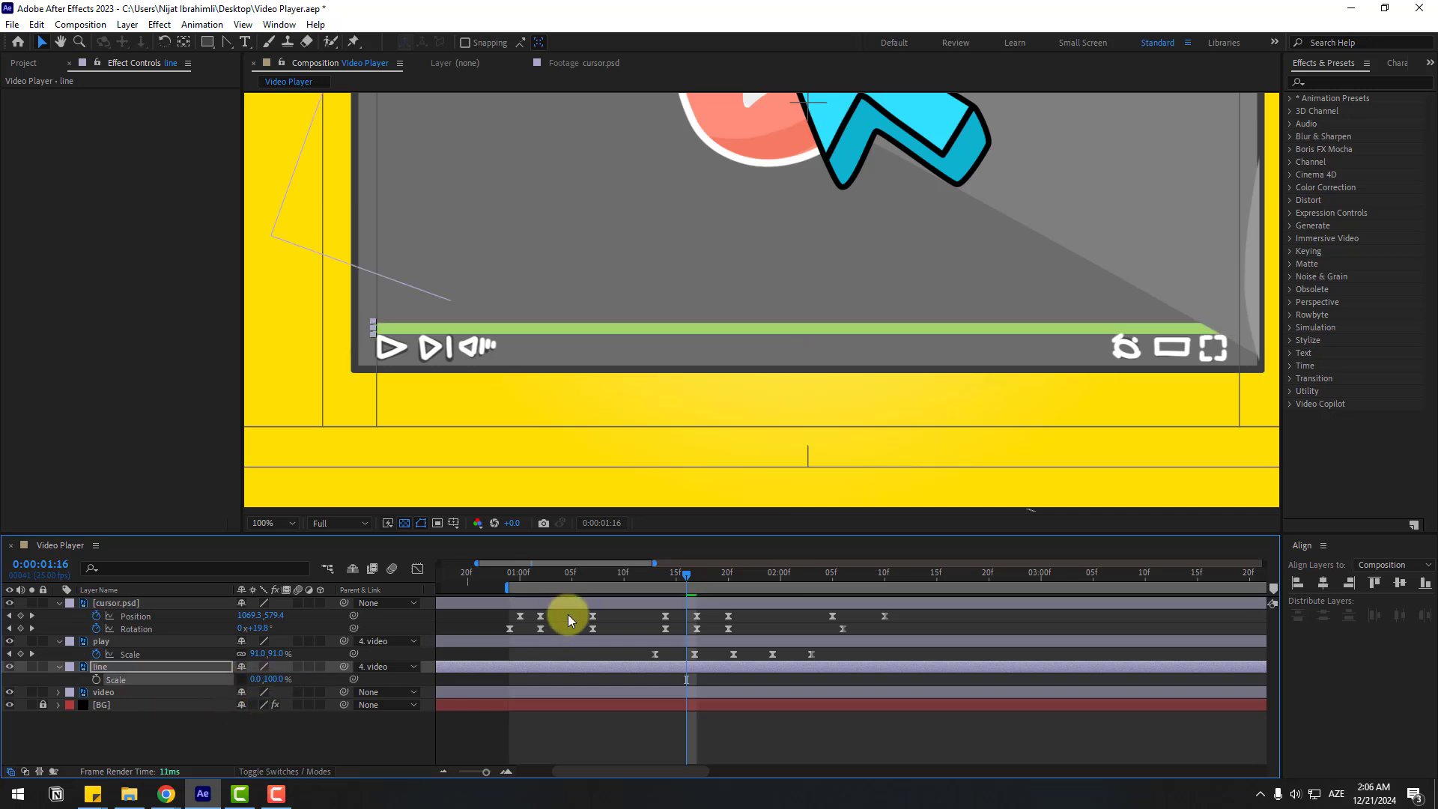
pyautogui.click(654, 573)
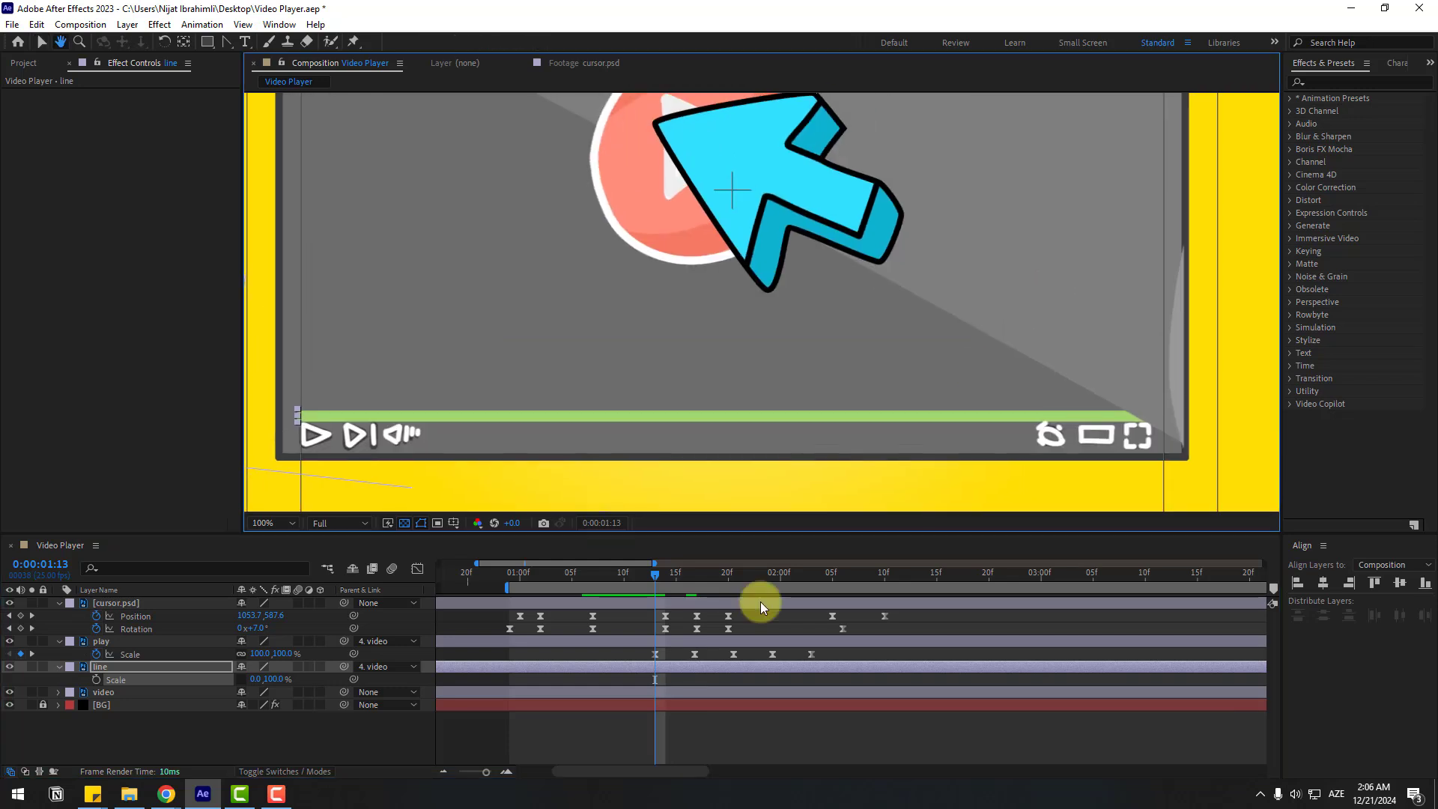
pyautogui.moveTo(670, 572); pyautogui.dragTo(749, 584)
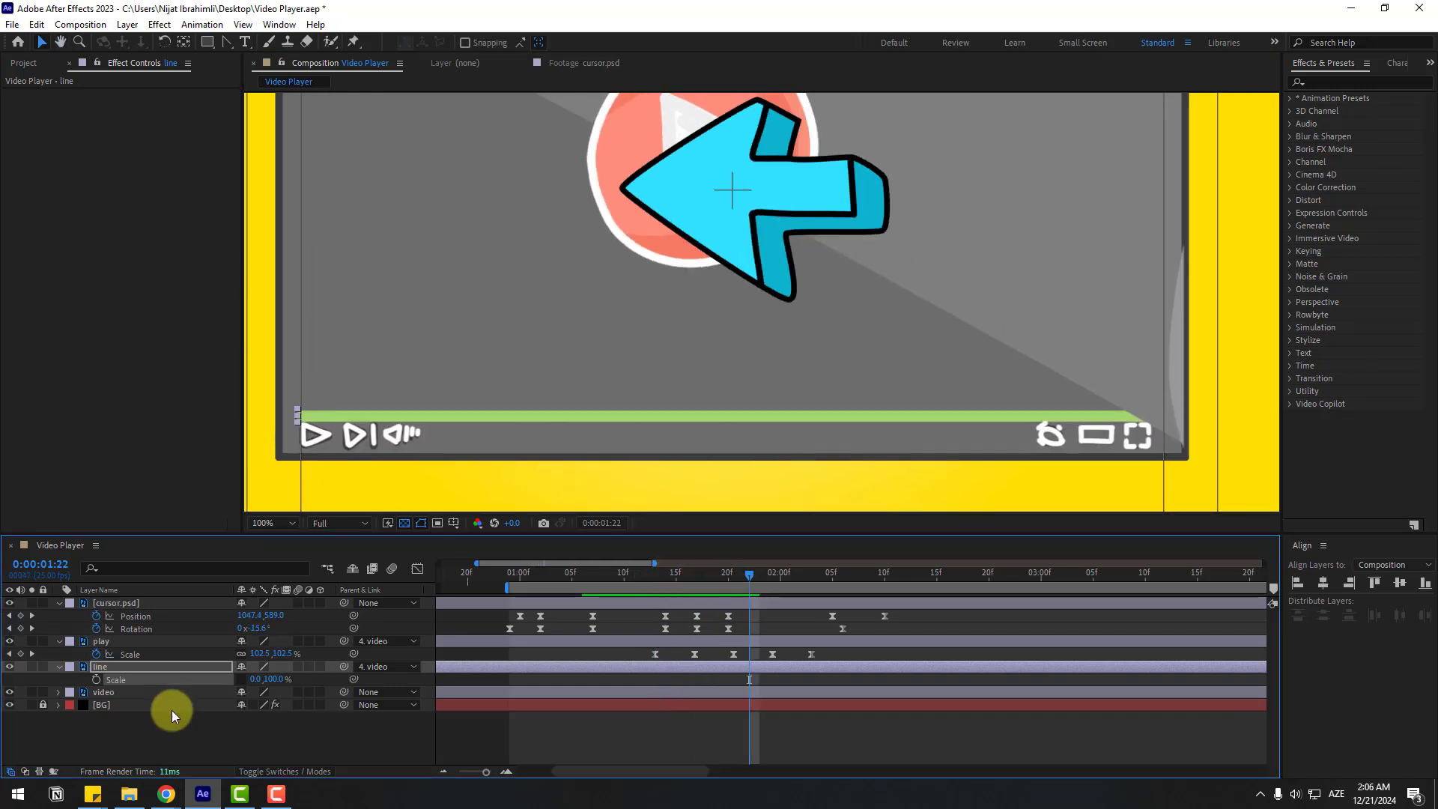
pyautogui.click(96, 679)
pyautogui.click(864, 738)
# Step: Keyframe the progress bar's horizontal Scale at 100% at the 5-second mark
pyautogui.scroll(-5, 624, 576)
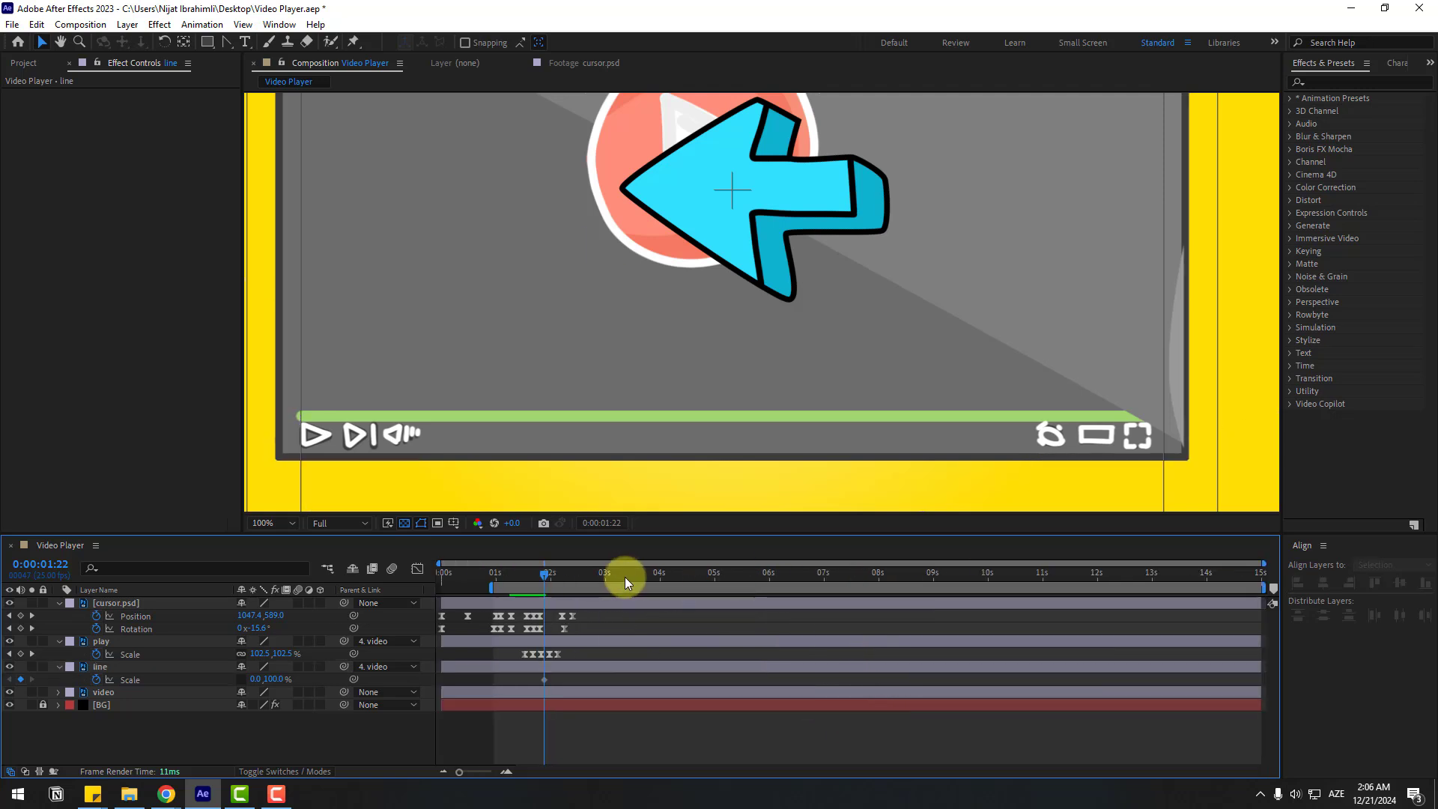
pyautogui.moveTo(560, 573); pyautogui.dragTo(661, 581)
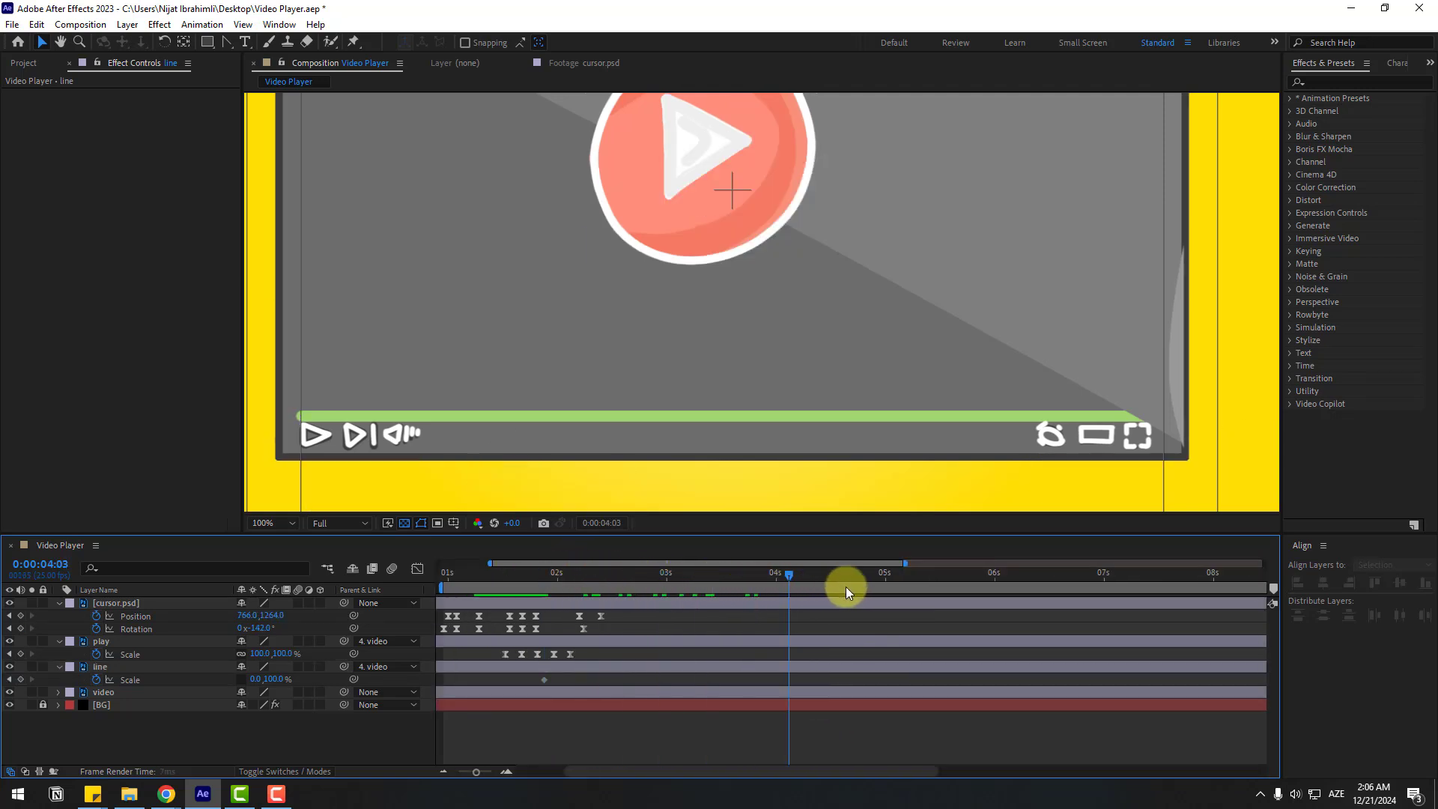
pyautogui.moveTo(853, 586); pyautogui.dragTo(885, 586)
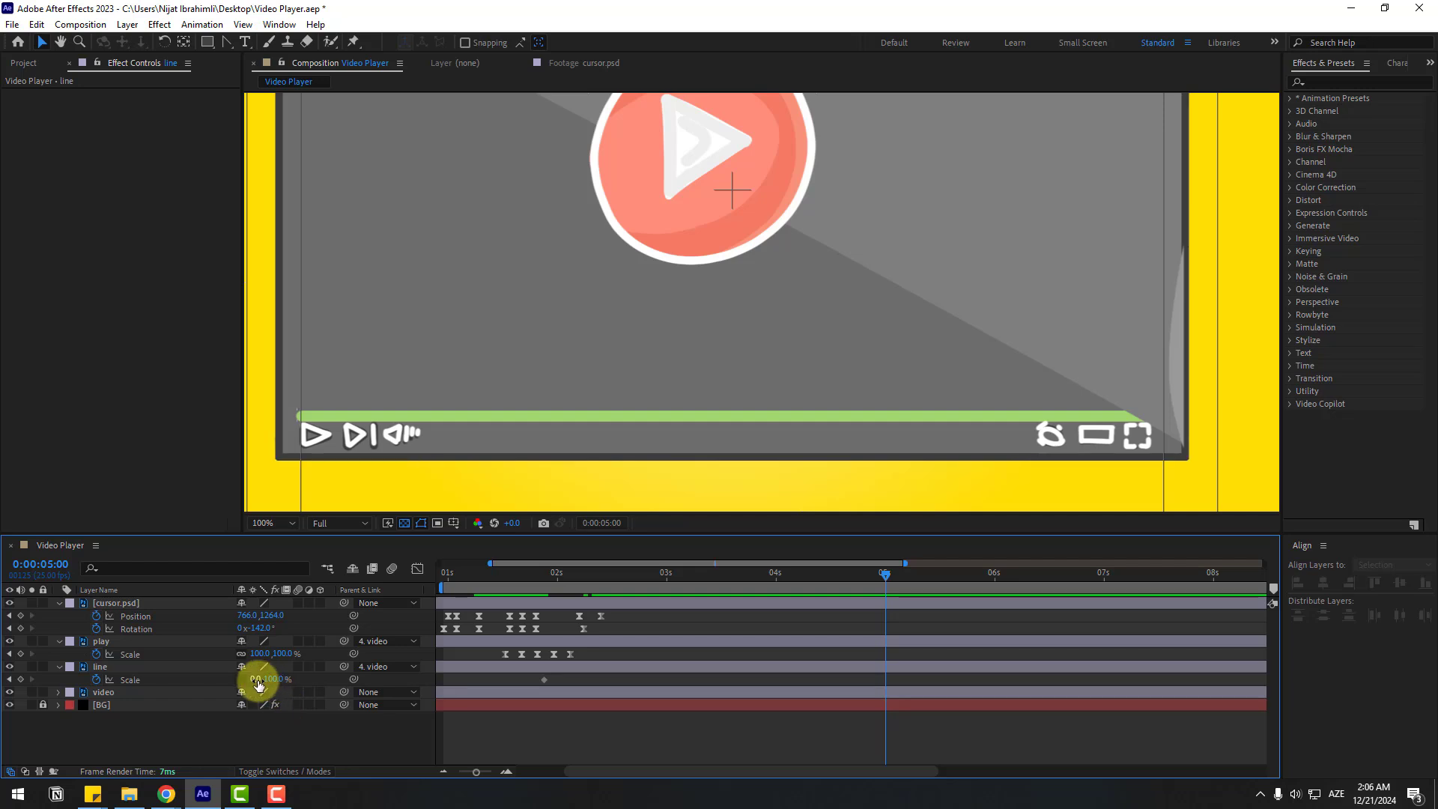
pyautogui.write('0')
pyautogui.press('Return')
# Step: Preview the progress bar filling from 3:15
pyautogui.click(599, 745)
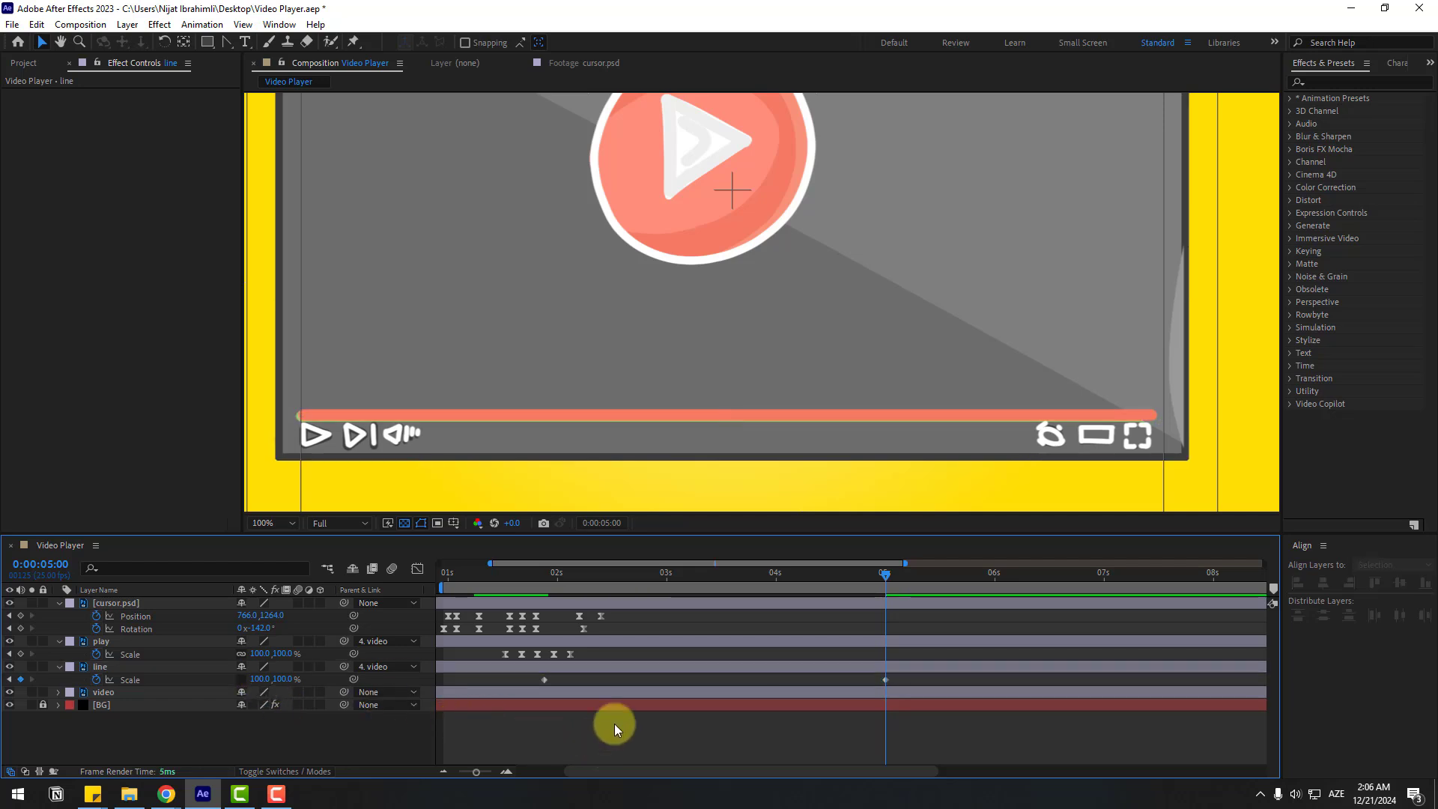
pyautogui.click(549, 570)
pyautogui.press('space')
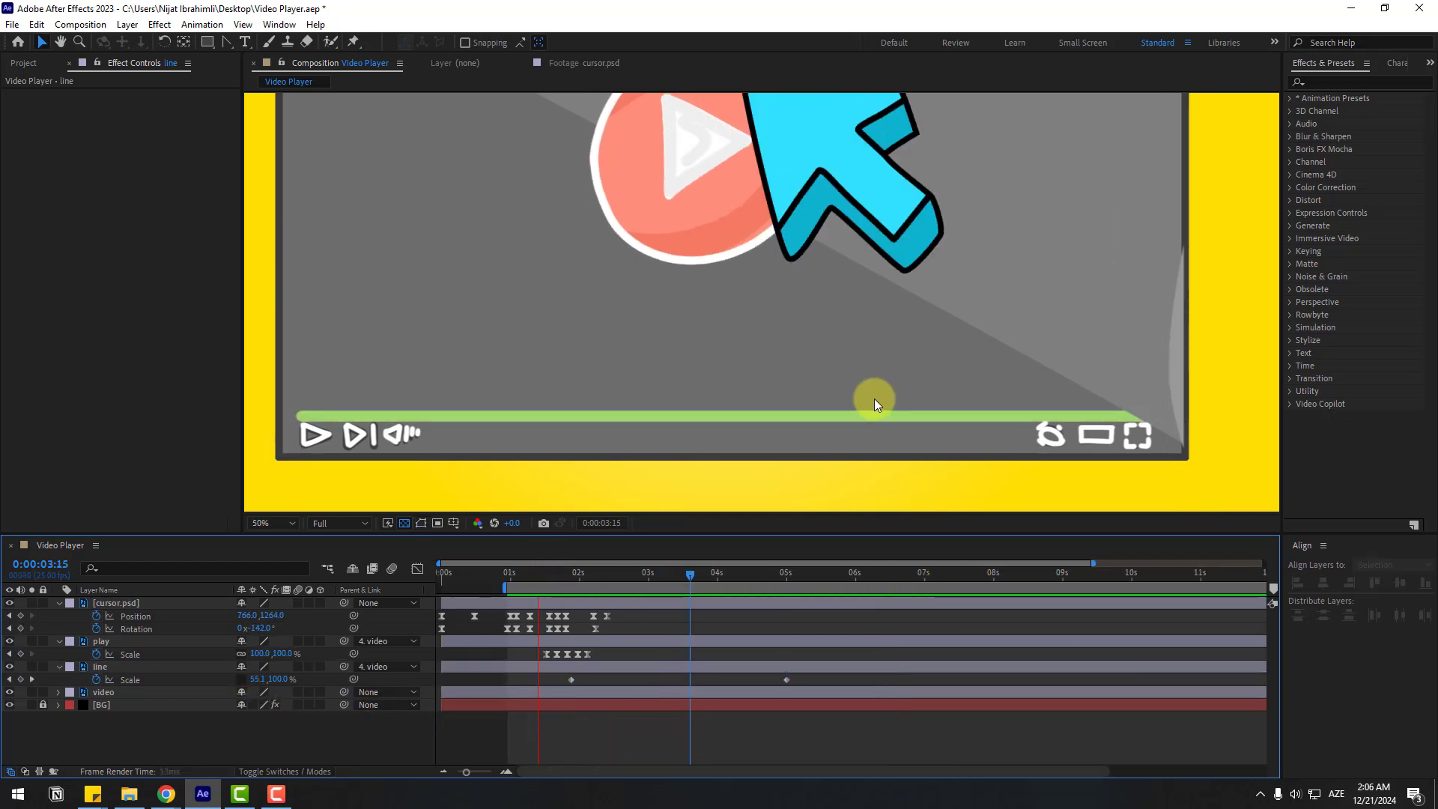
pyautogui.scroll(-2, 874, 398)
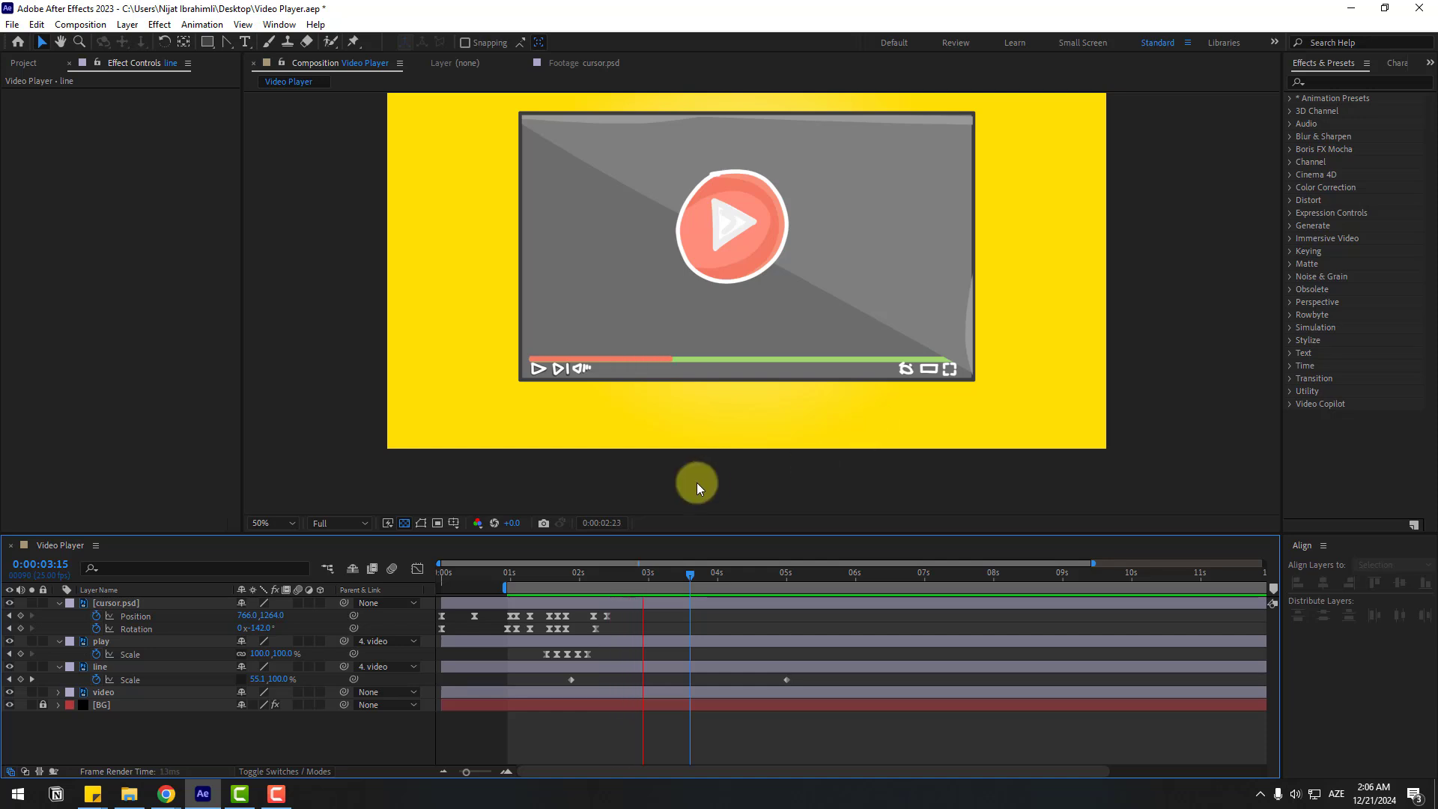
pyautogui.press('space')
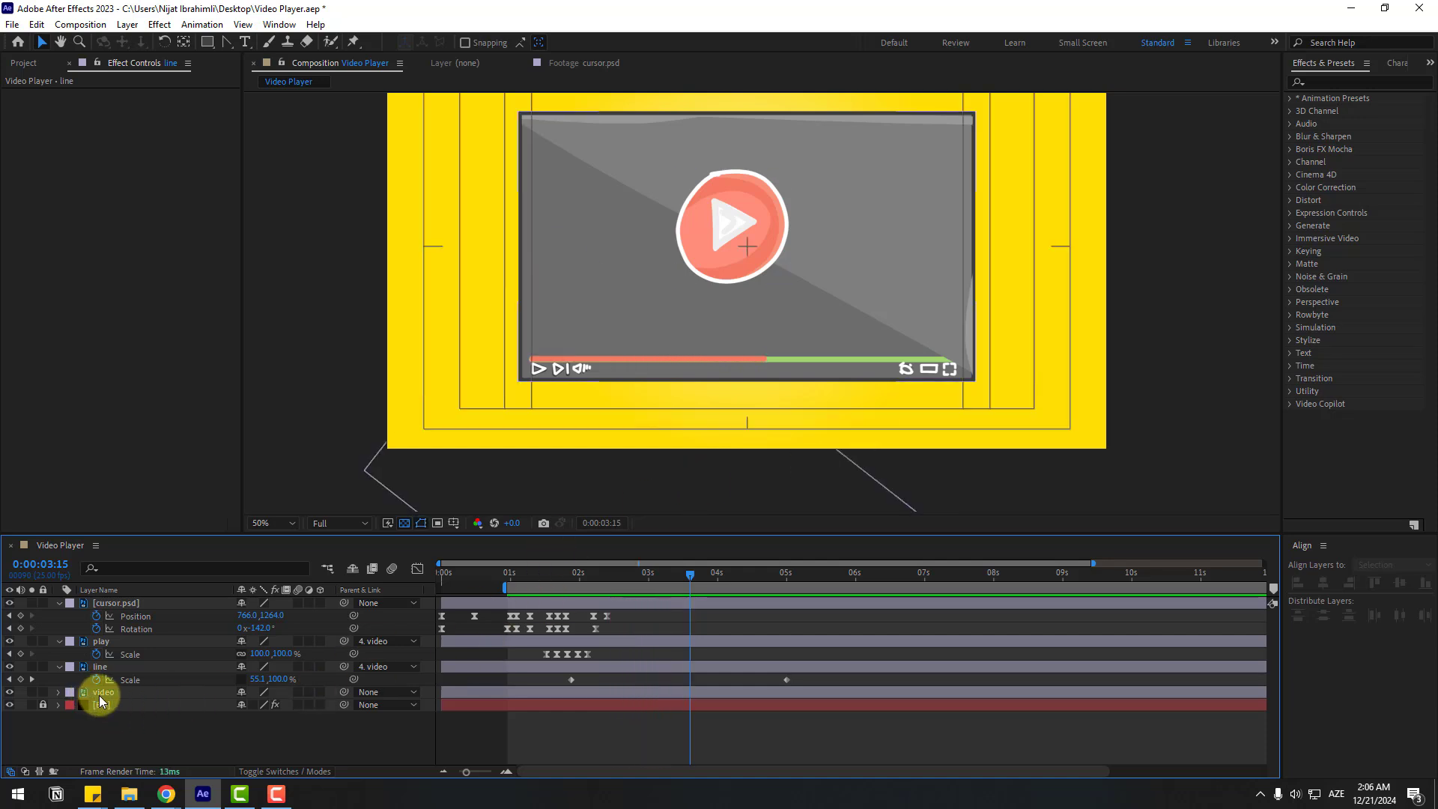
# Step: Keyframe the video layer's Position from 1:14 so the player dips, springs up and settles
pyautogui.click(99, 693)
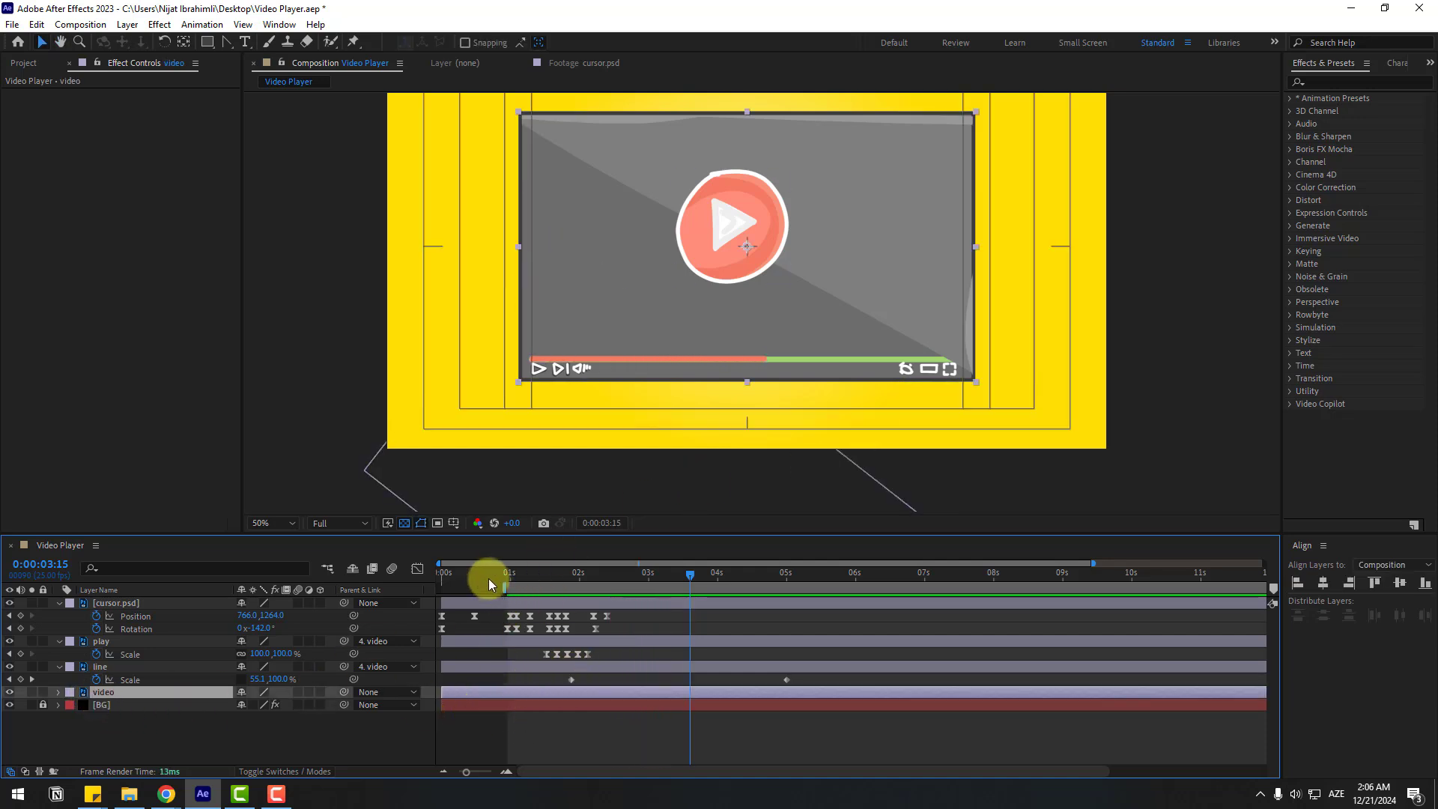
pyautogui.moveTo(488, 578); pyautogui.dragTo(549, 581)
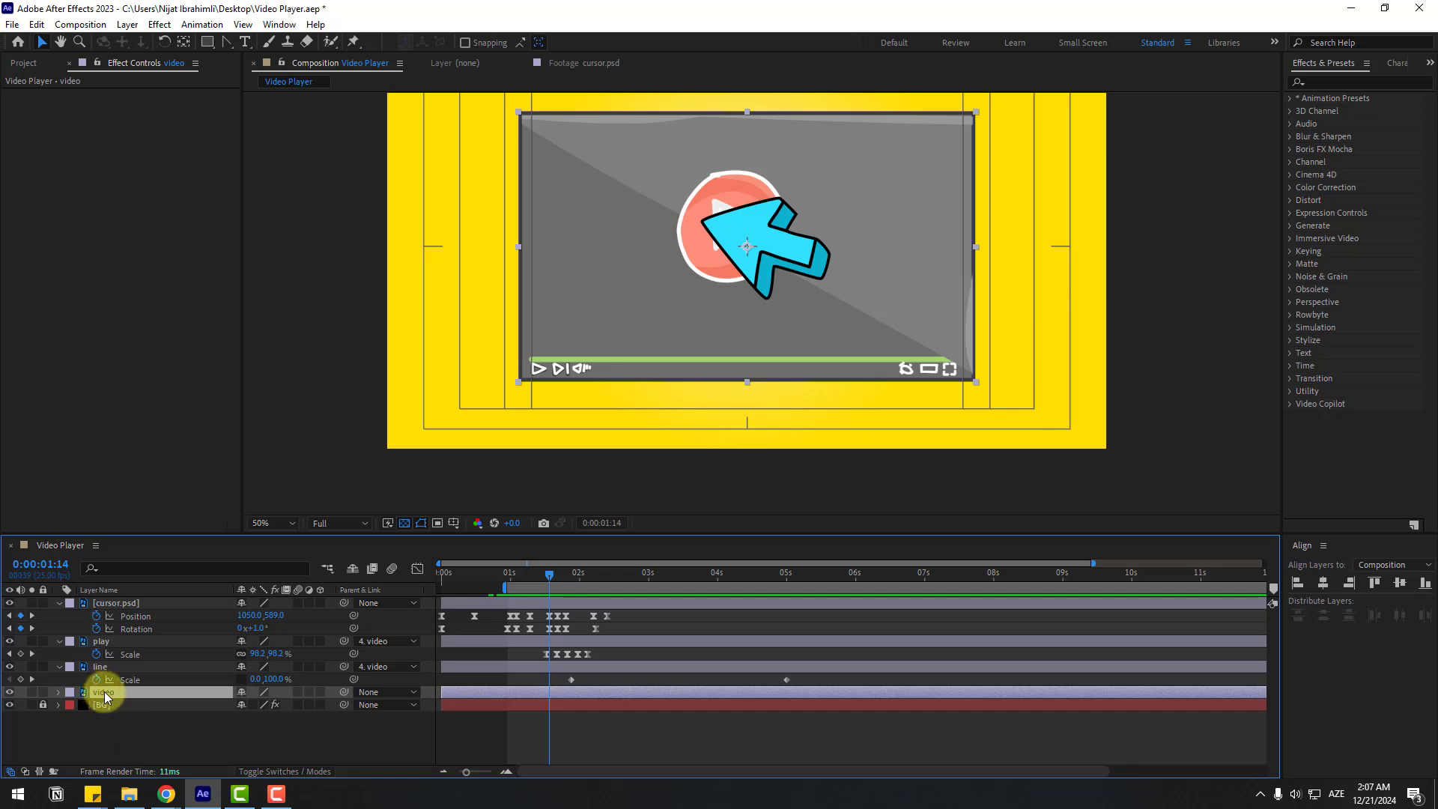
pyautogui.press('p')
pyautogui.click(65, 739)
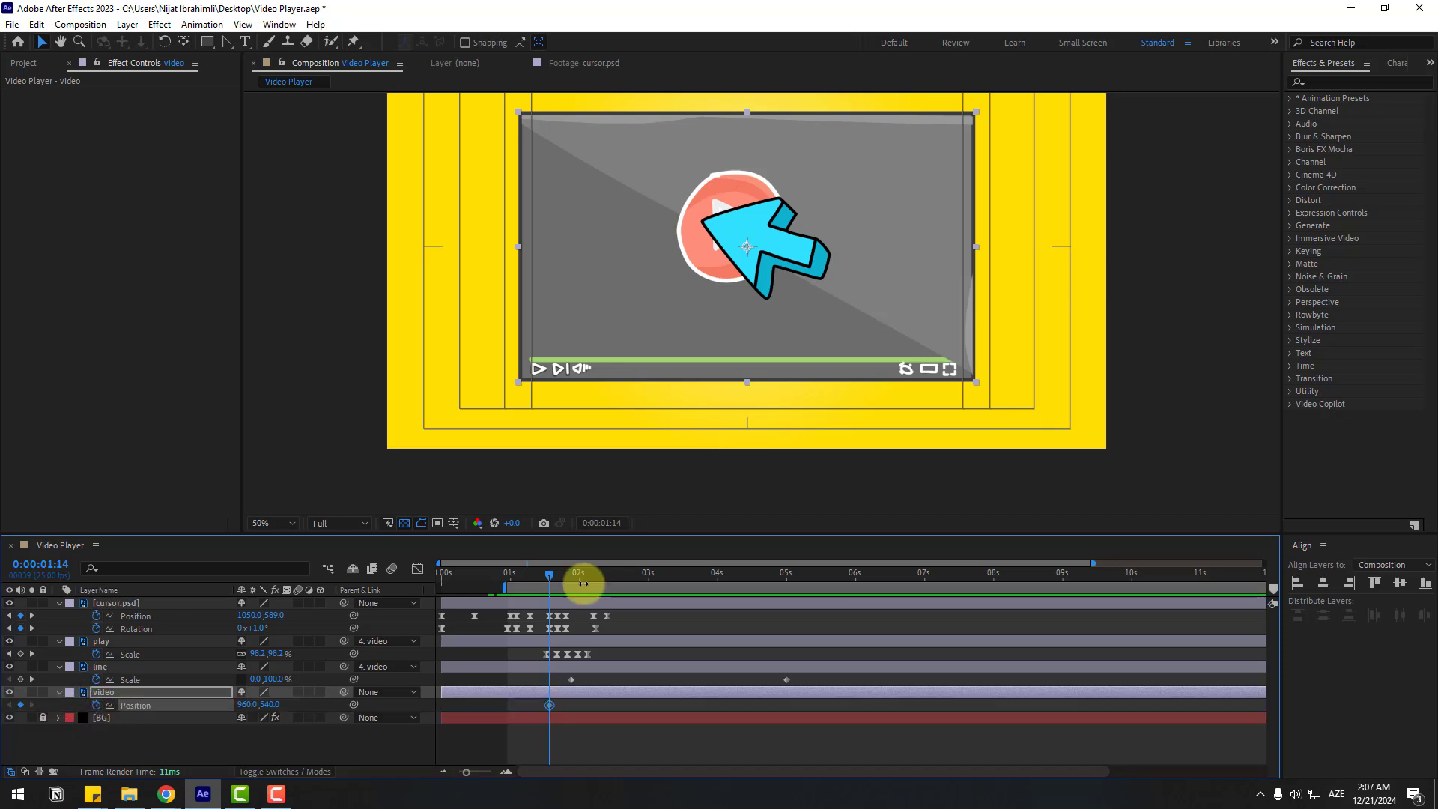
pyautogui.moveTo(553, 577); pyautogui.dragTo(572, 580)
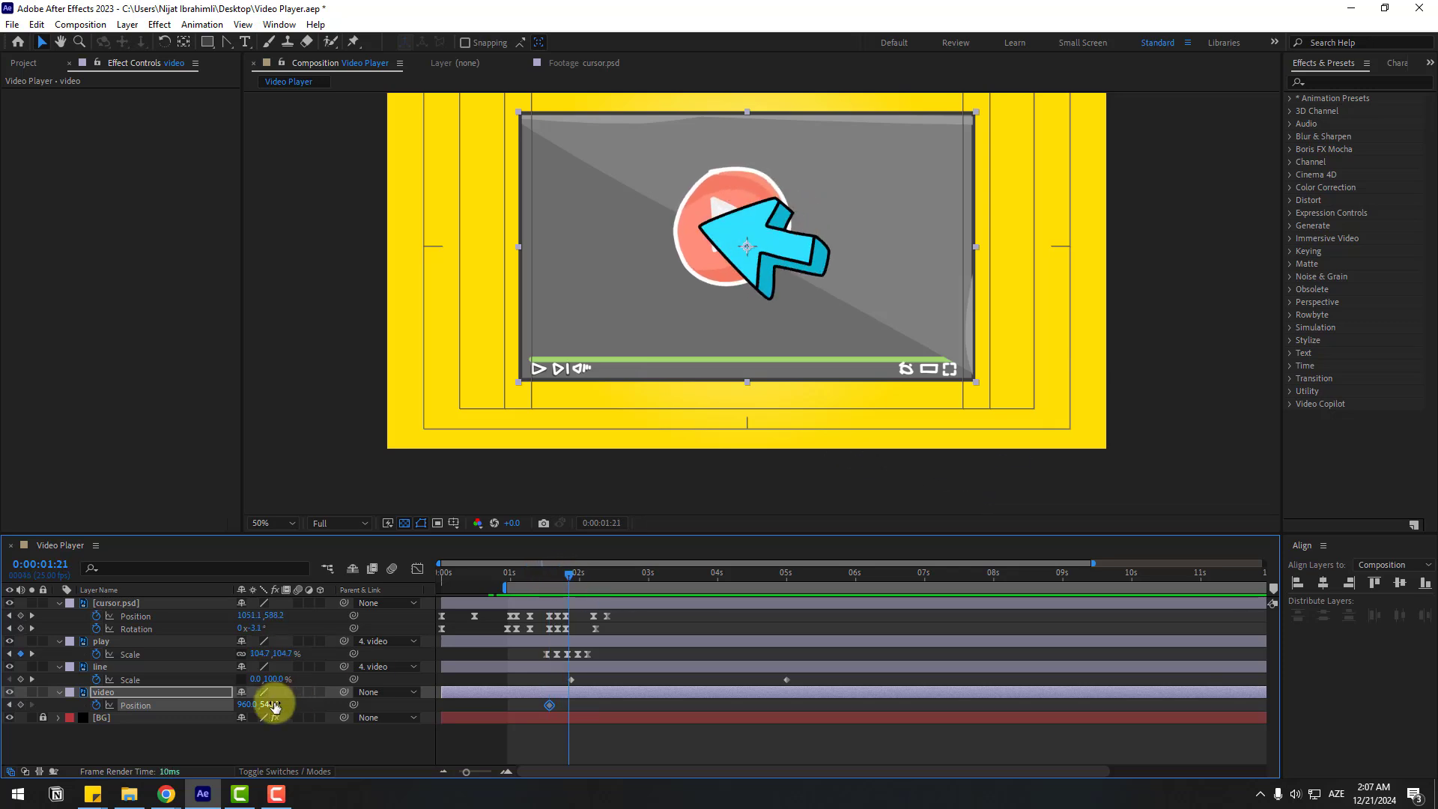
pyautogui.moveTo(270, 704); pyautogui.dragTo(280, 704)
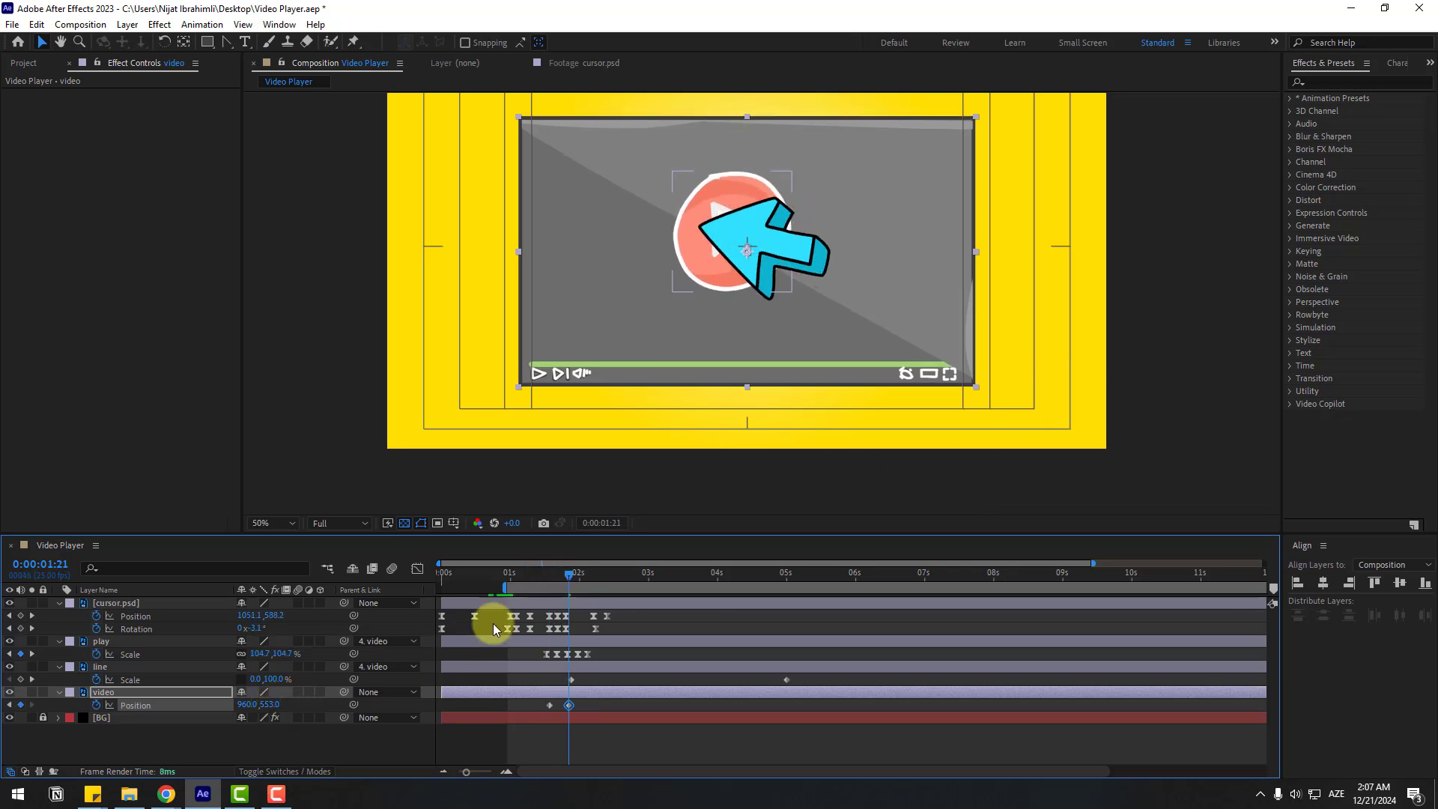
pyautogui.moveTo(563, 582); pyautogui.dragTo(593, 577)
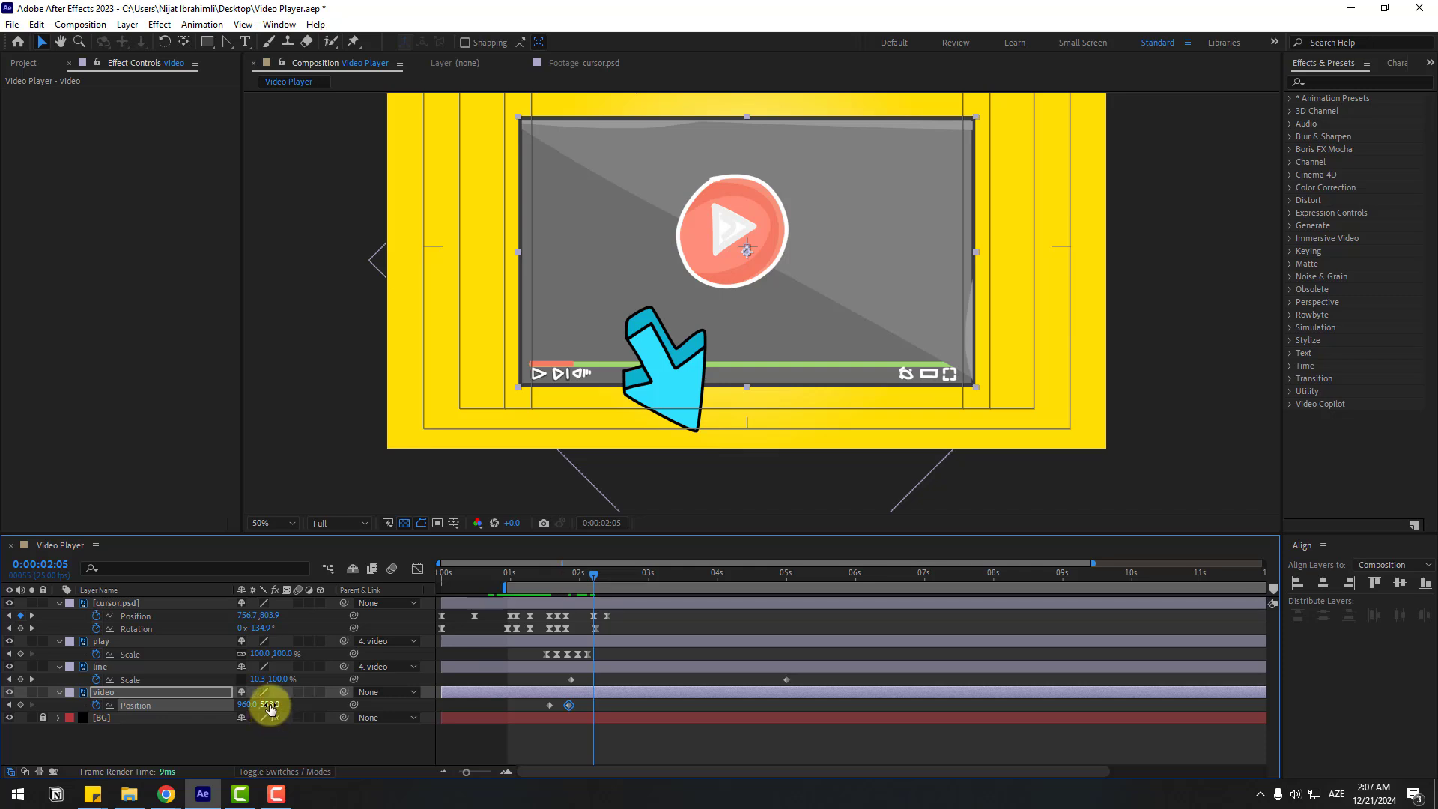
pyautogui.moveTo(269, 705); pyautogui.dragTo(255, 700)
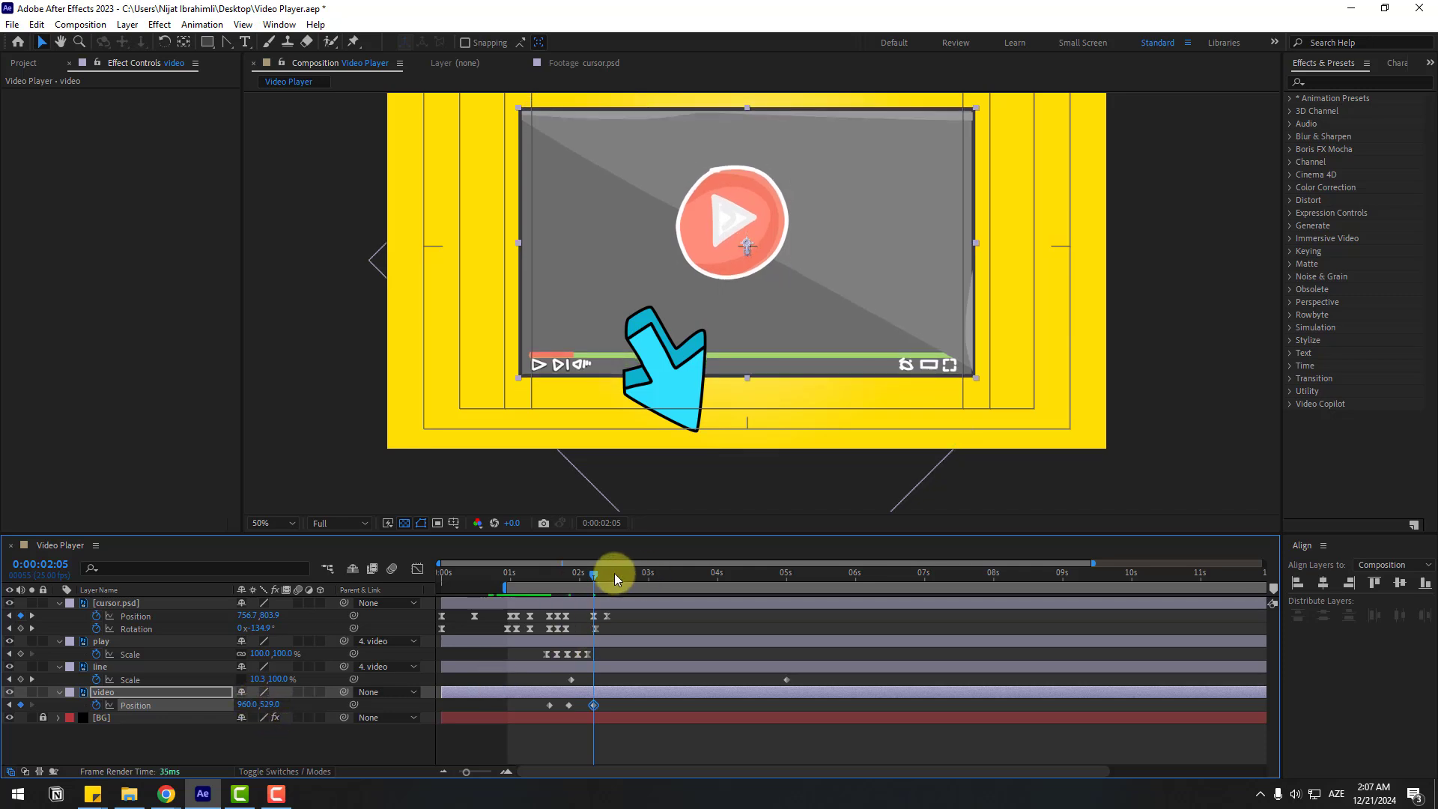
pyautogui.moveTo(613, 573); pyautogui.dragTo(621, 578)
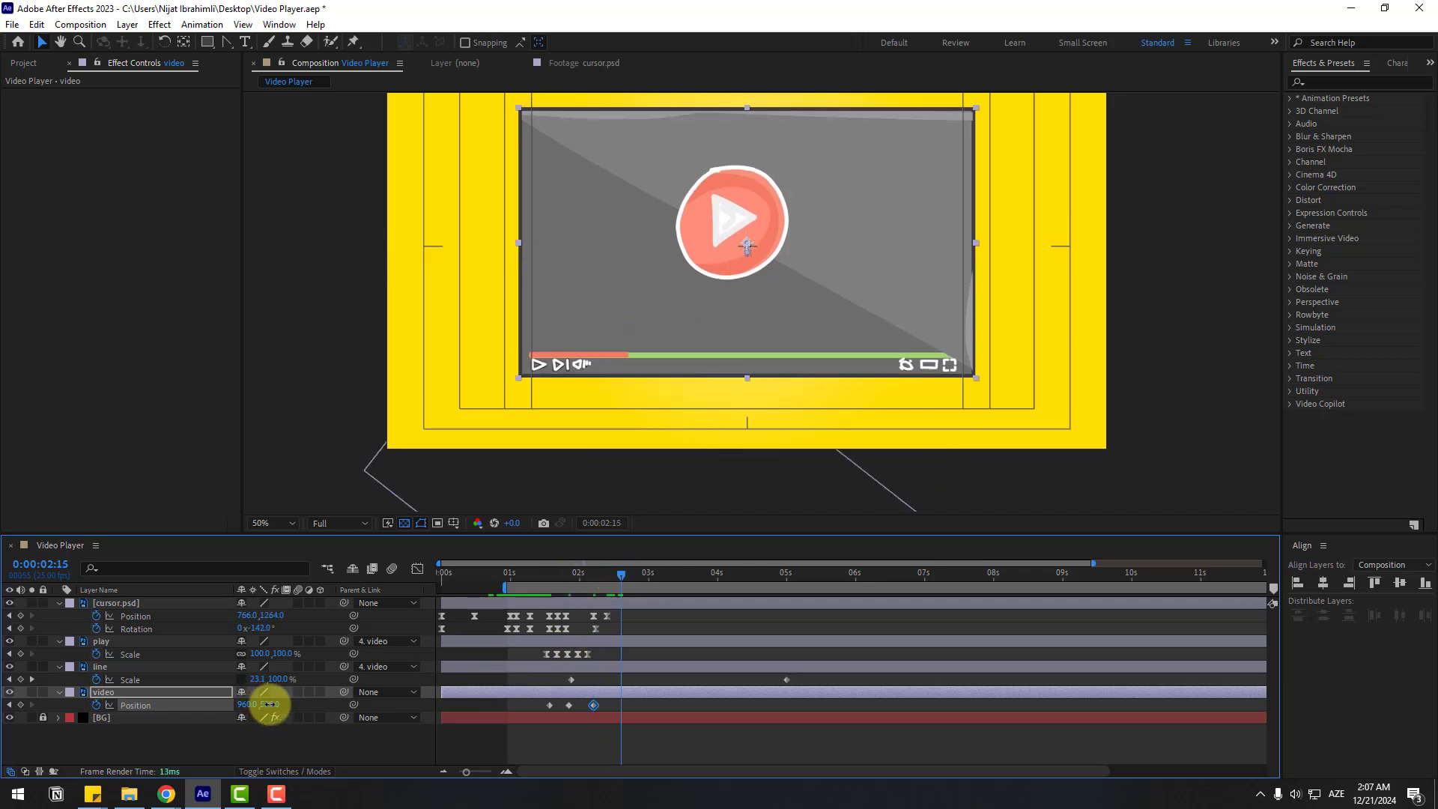
pyautogui.moveTo(269, 704); pyautogui.dragTo(272, 711)
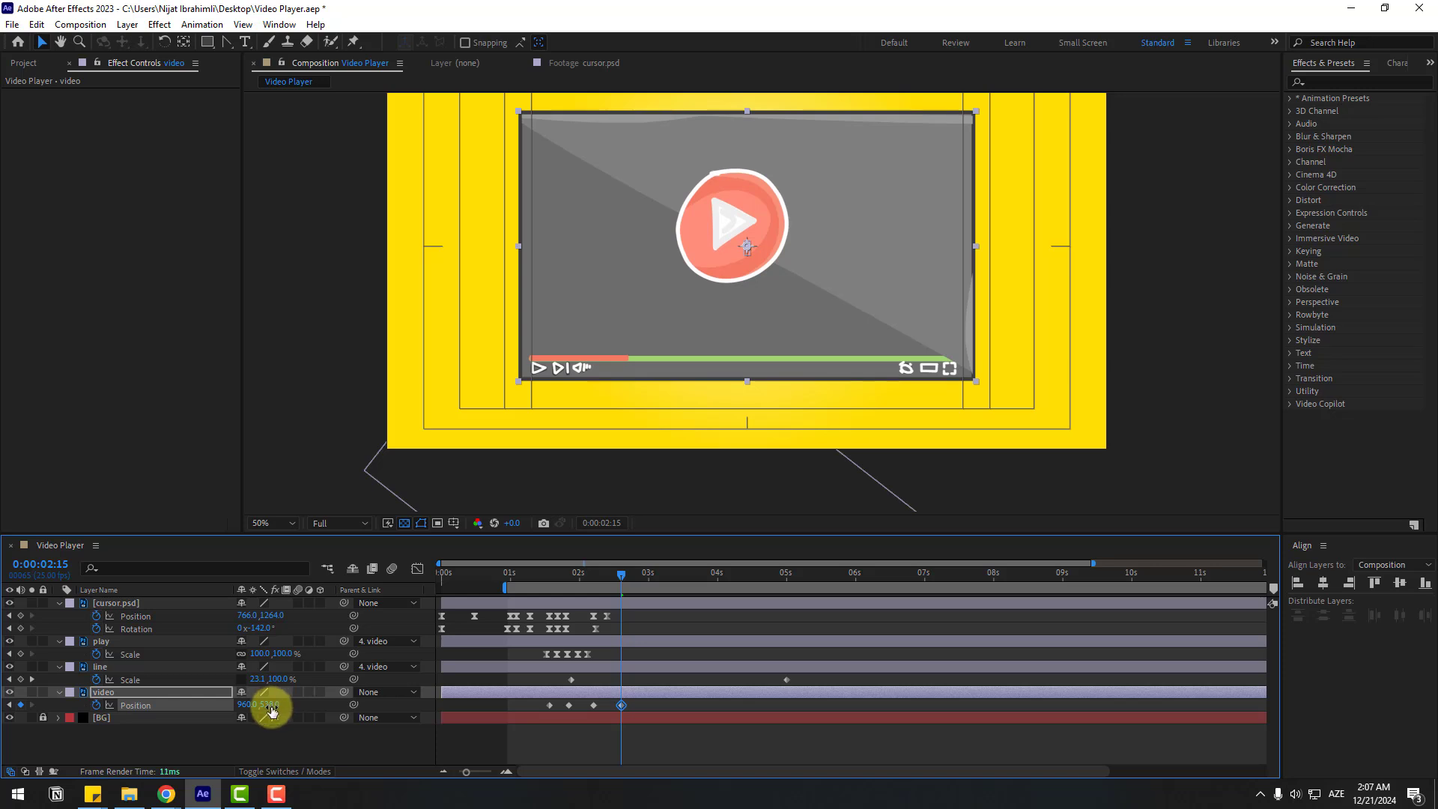
# Step: Apply Easy Ease to the video layer's bounce Position keyframes and preview
pyautogui.rightClick(545, 706)
pyautogui.moveTo(637, 683)
pyautogui.click(757, 596)
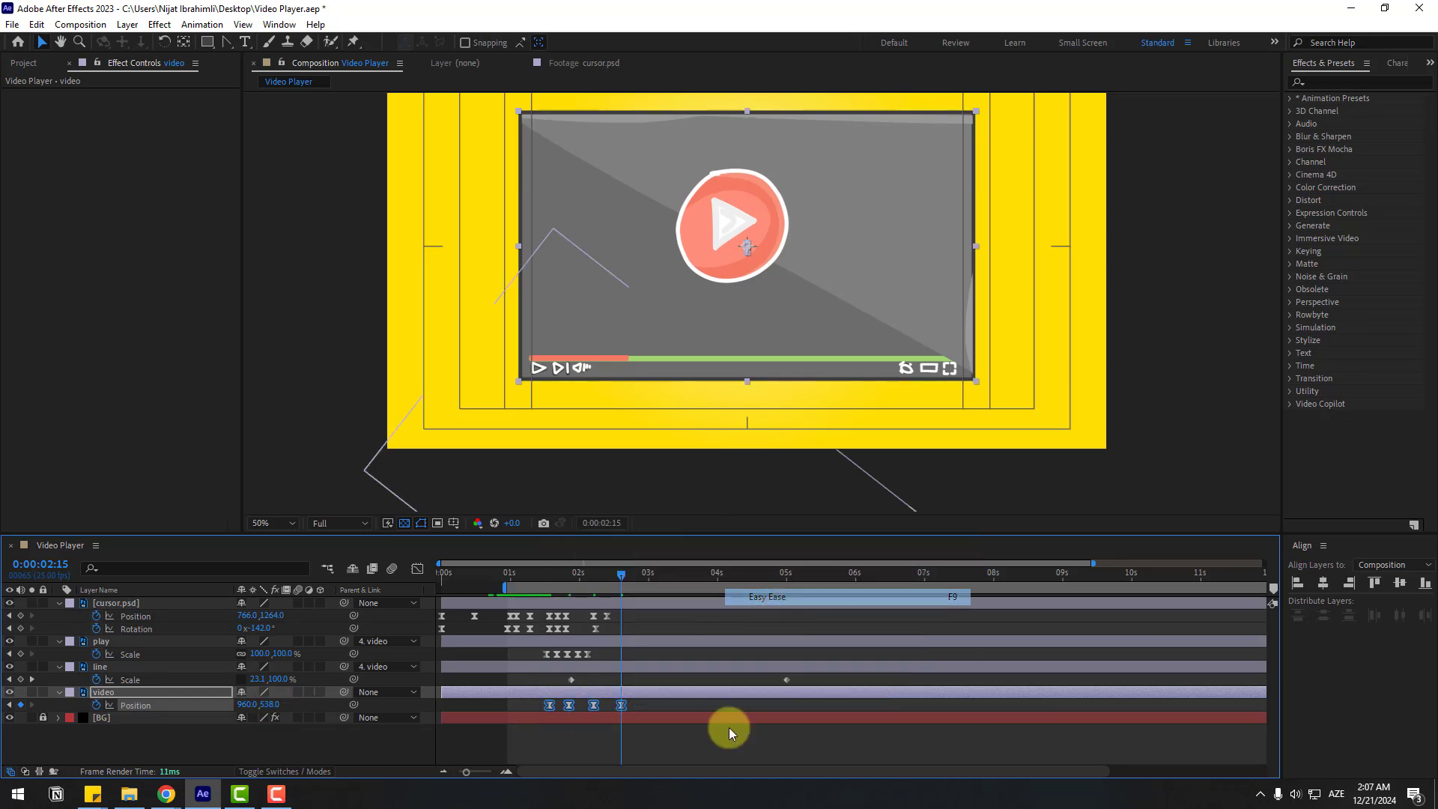
pyautogui.press('space')
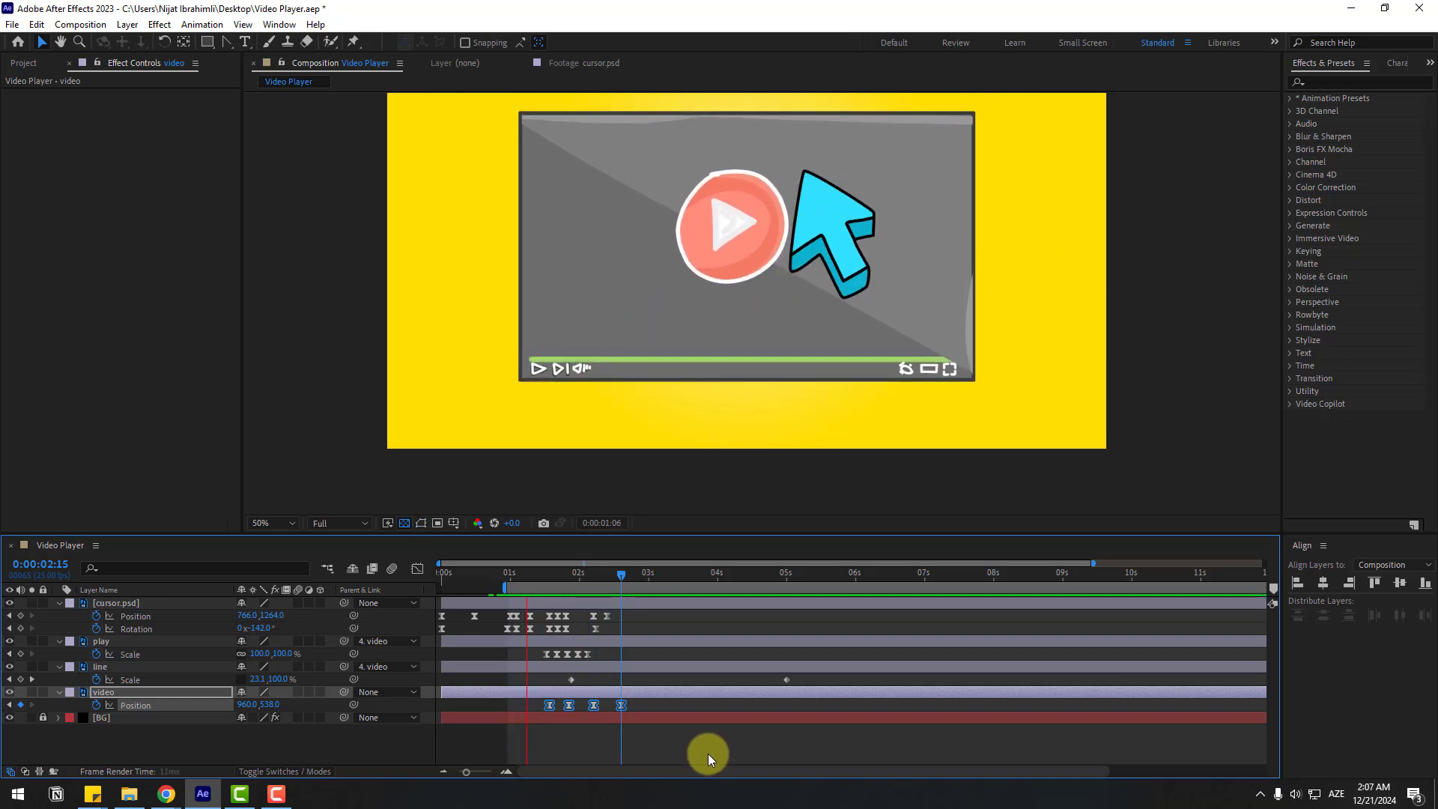
pyautogui.press('space')
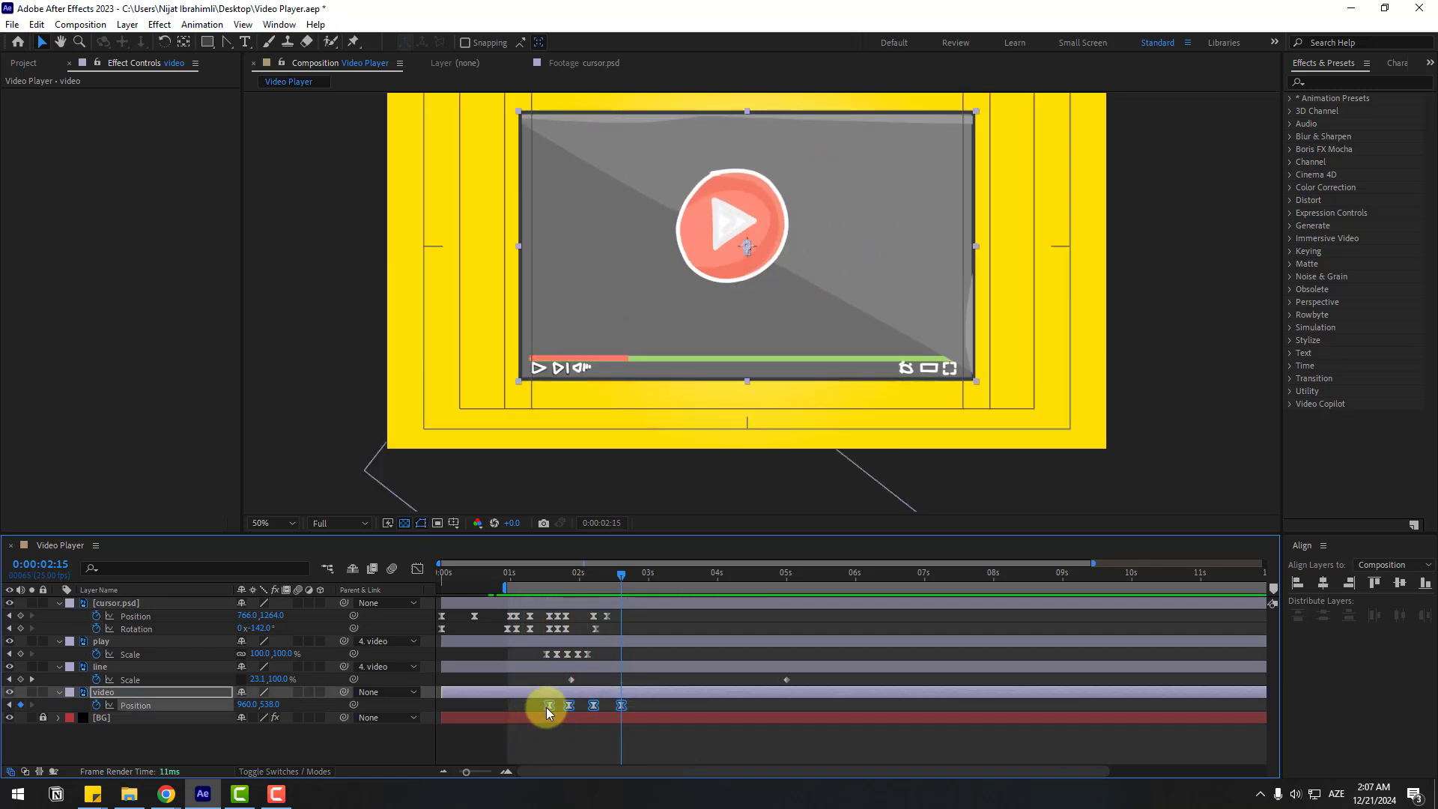
# Step: Nudge the bounce keyframes slightly earlier to match the cursor's click, previewing each change
pyautogui.moveTo(546, 707); pyautogui.dragTo(539, 707)
pyautogui.press('space')
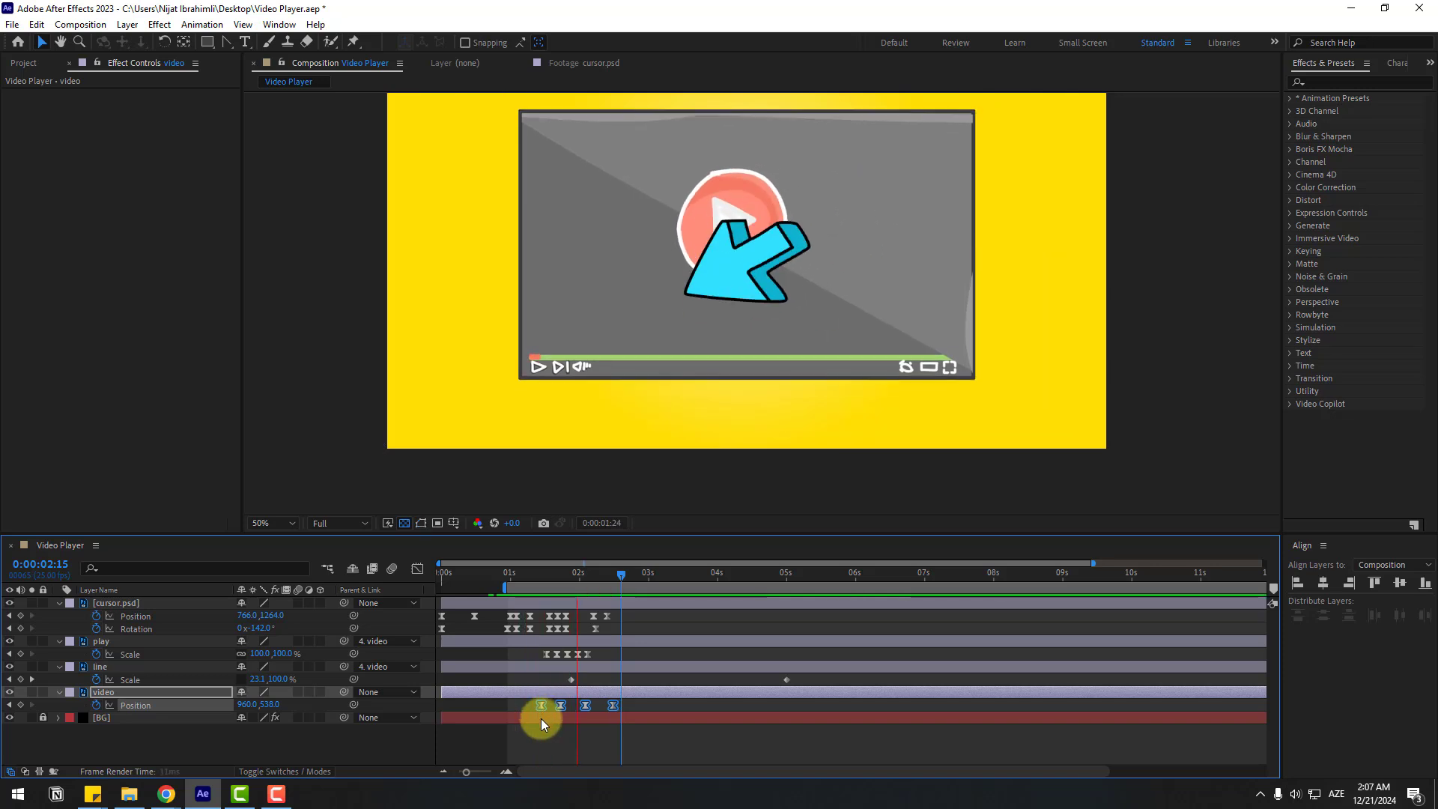
pyautogui.press('space')
pyautogui.moveTo(539, 706); pyautogui.dragTo(542, 707)
pyautogui.press('space')
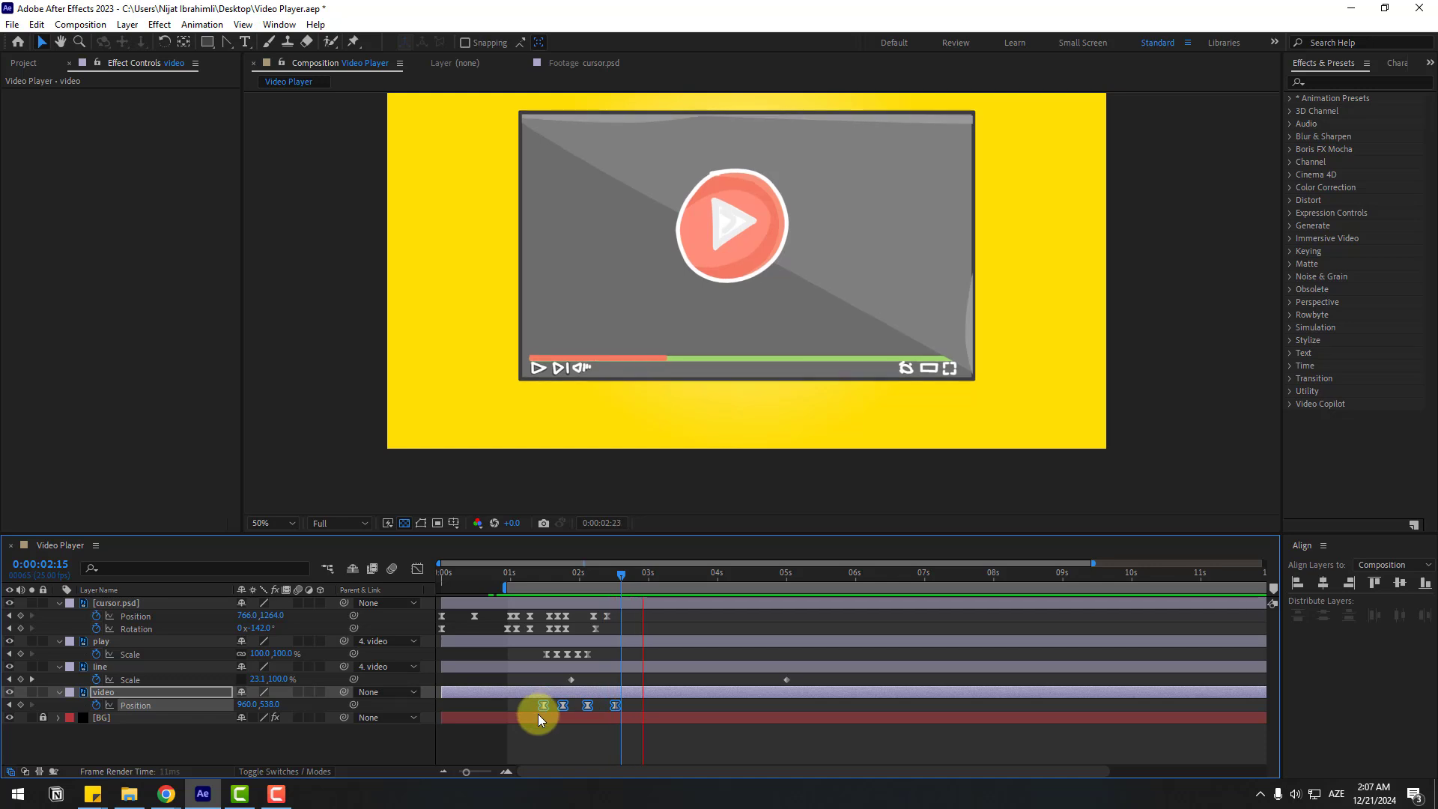
pyautogui.click(545, 576)
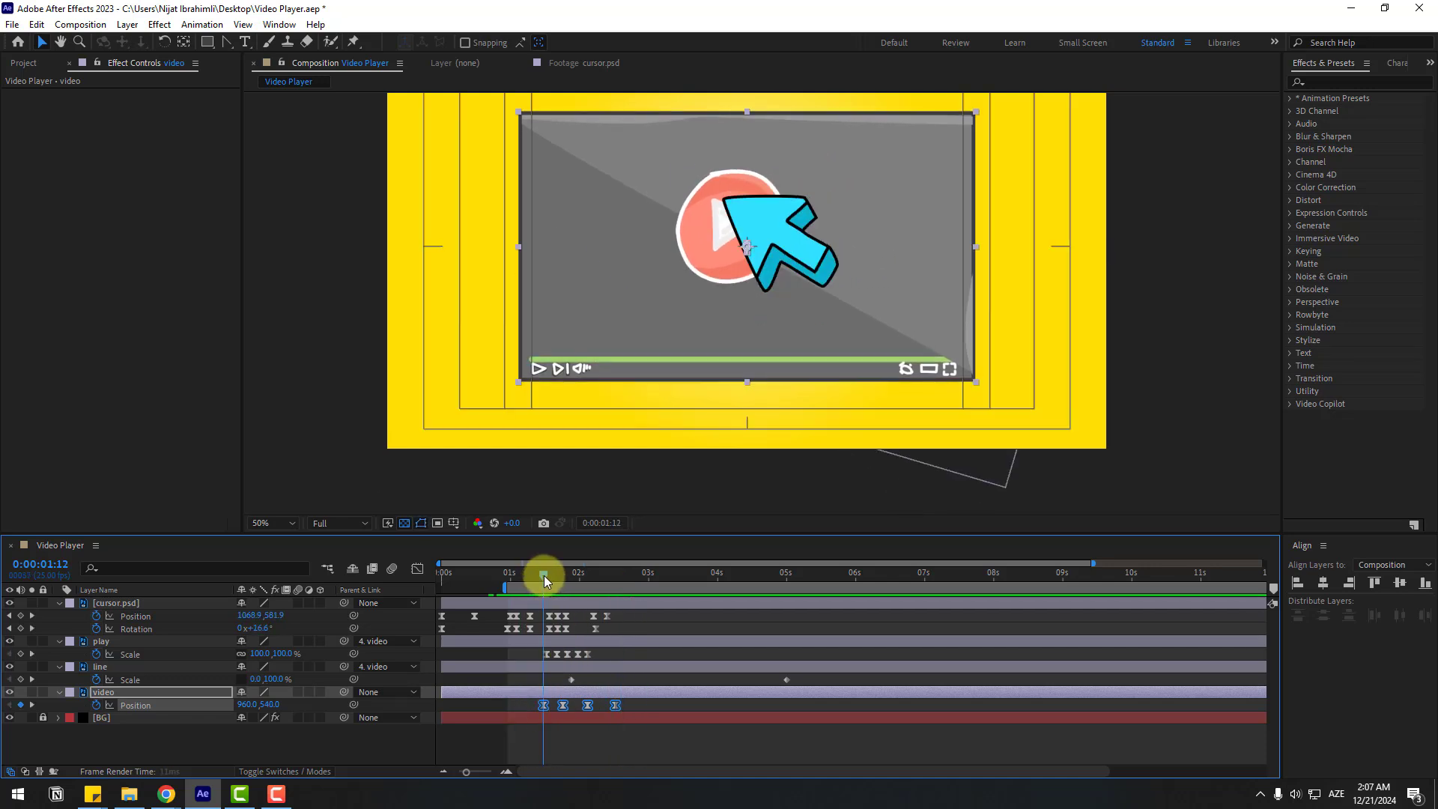
# Step: Keyframe the video layer's Rotation at 0°, -2°, 1° at 2:04, and back to 0° at 2:12
pyautogui.hotkey('alt', 'shift', 'r')
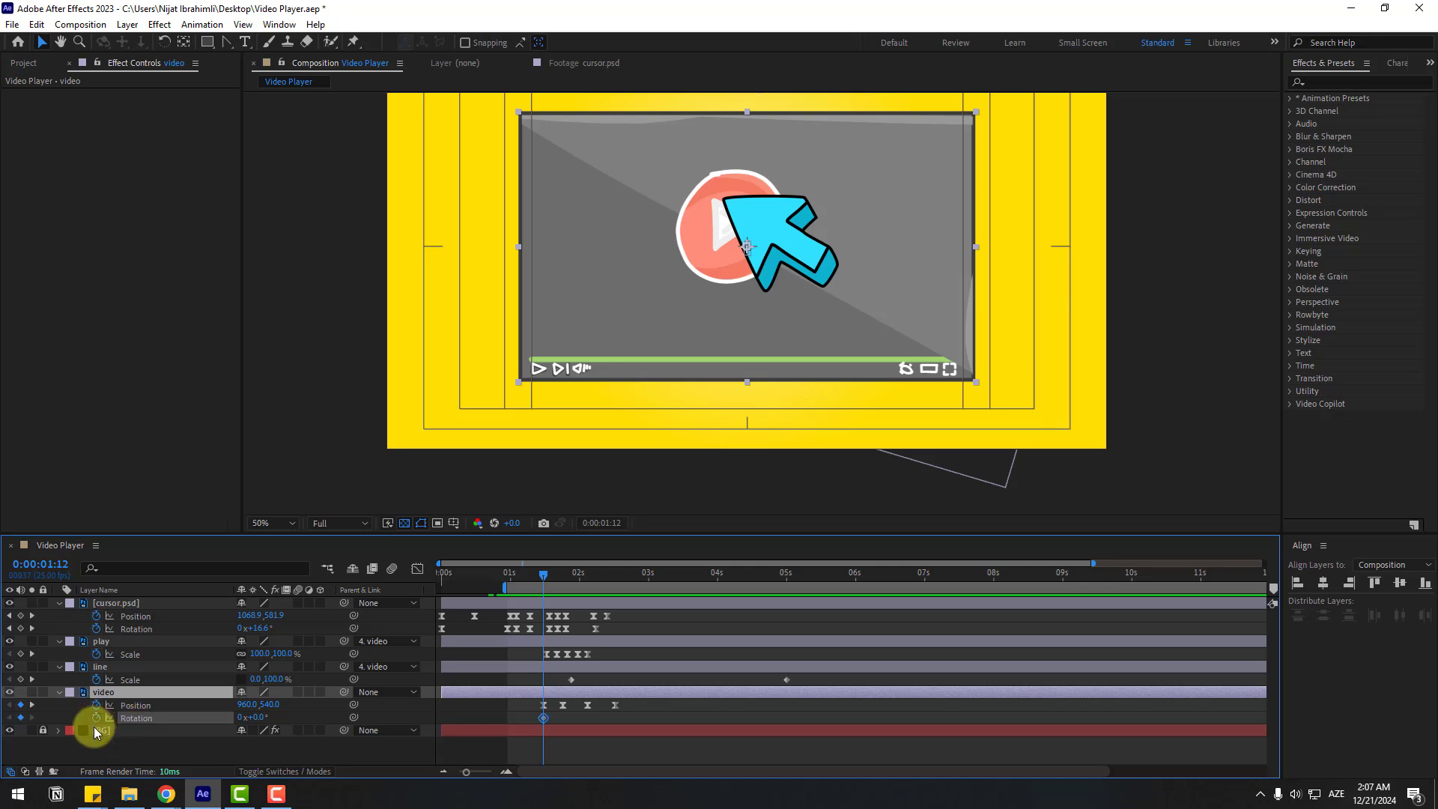
pyautogui.moveTo(542, 574); pyautogui.dragTo(572, 573)
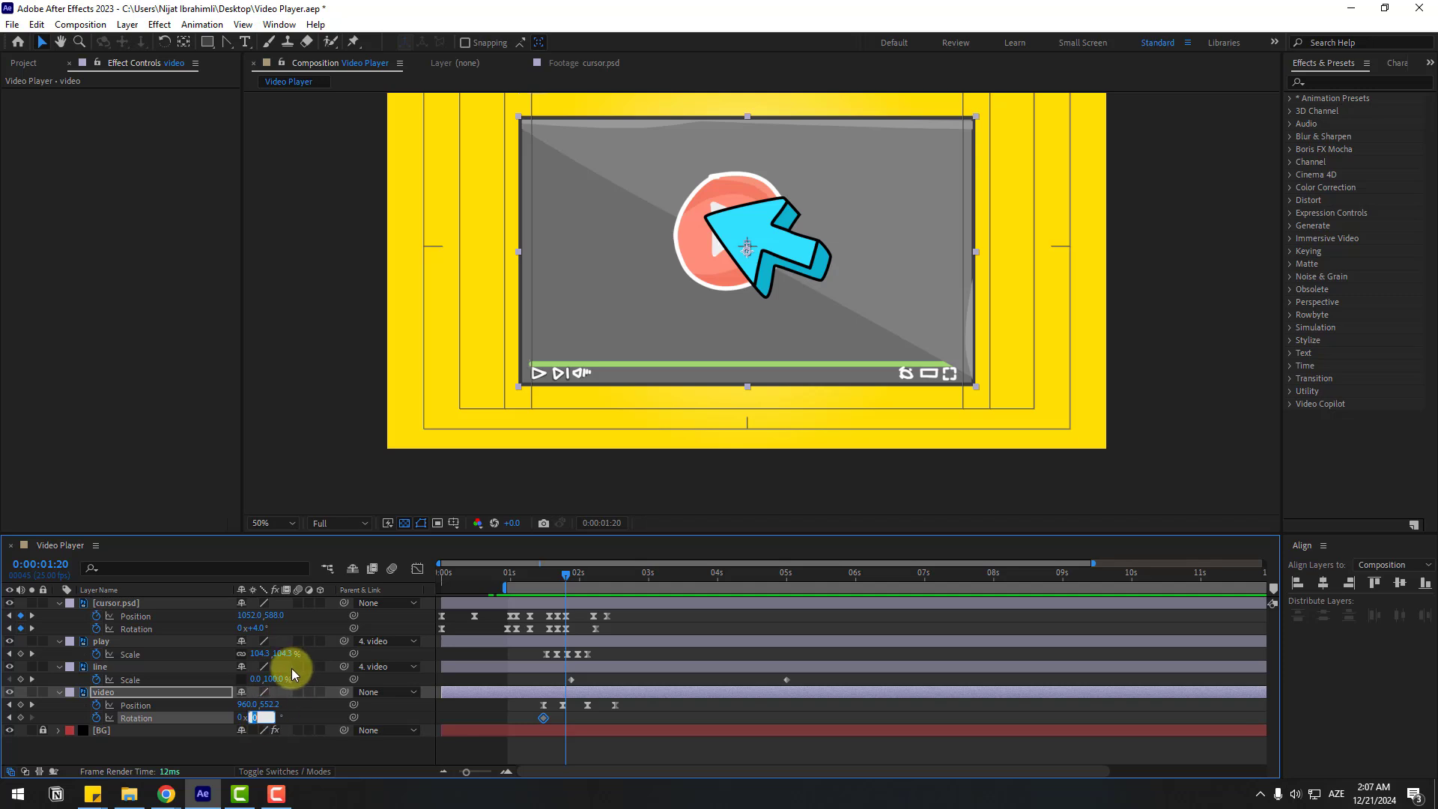
pyautogui.write('-2')
pyautogui.press('Return')
pyautogui.moveTo(565, 577); pyautogui.dragTo(589, 575)
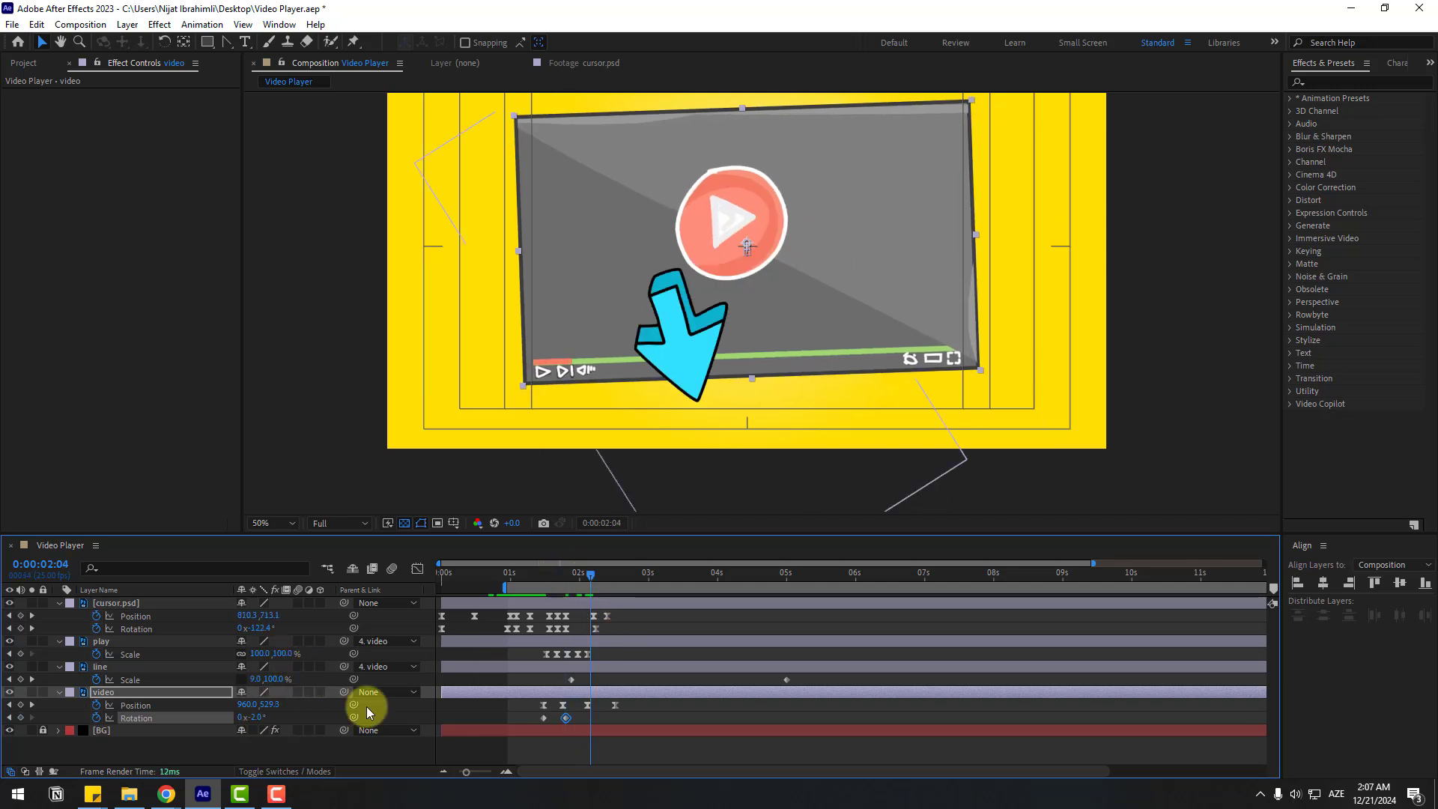
pyautogui.write('1')
pyautogui.press('Return')
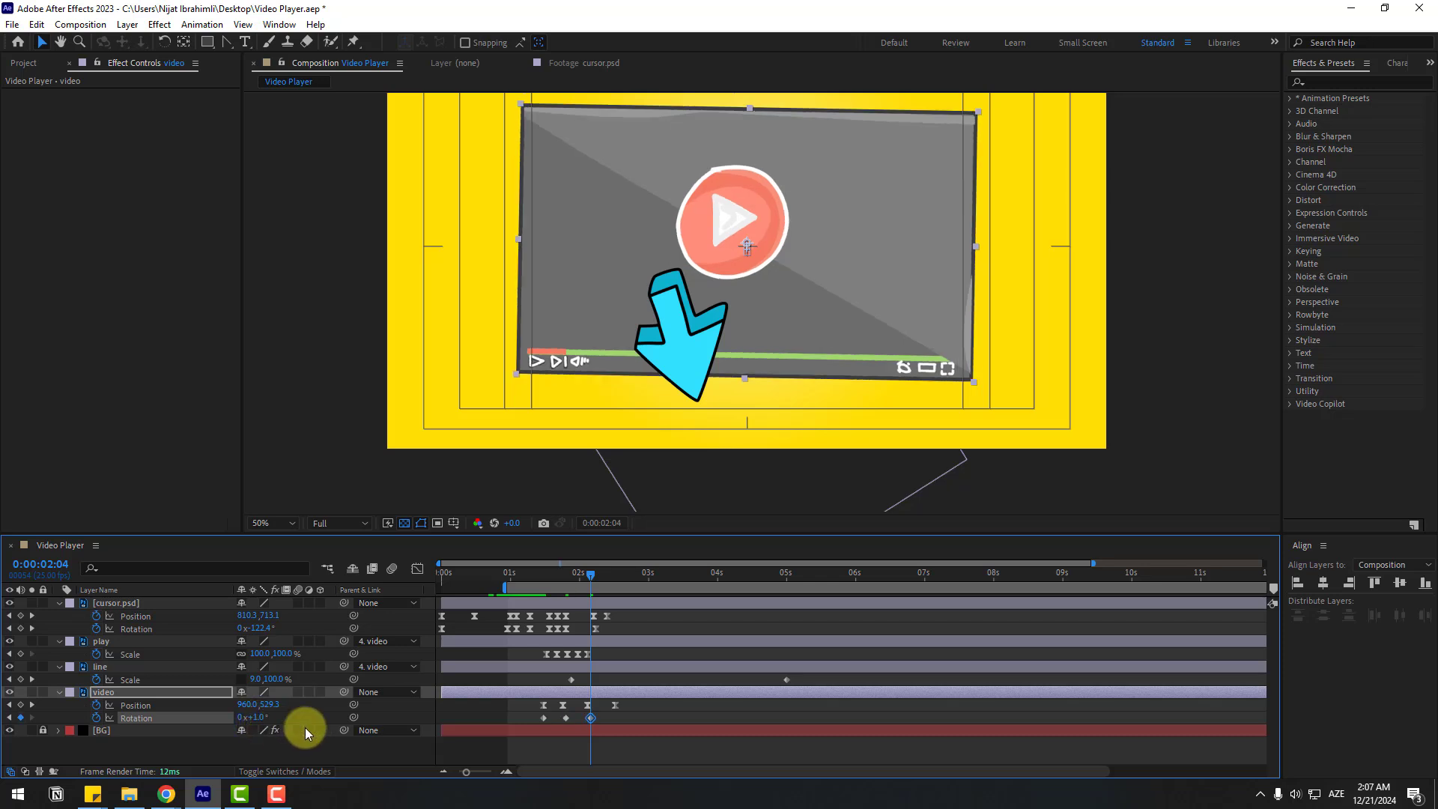
pyautogui.moveTo(599, 578); pyautogui.dragTo(613, 580)
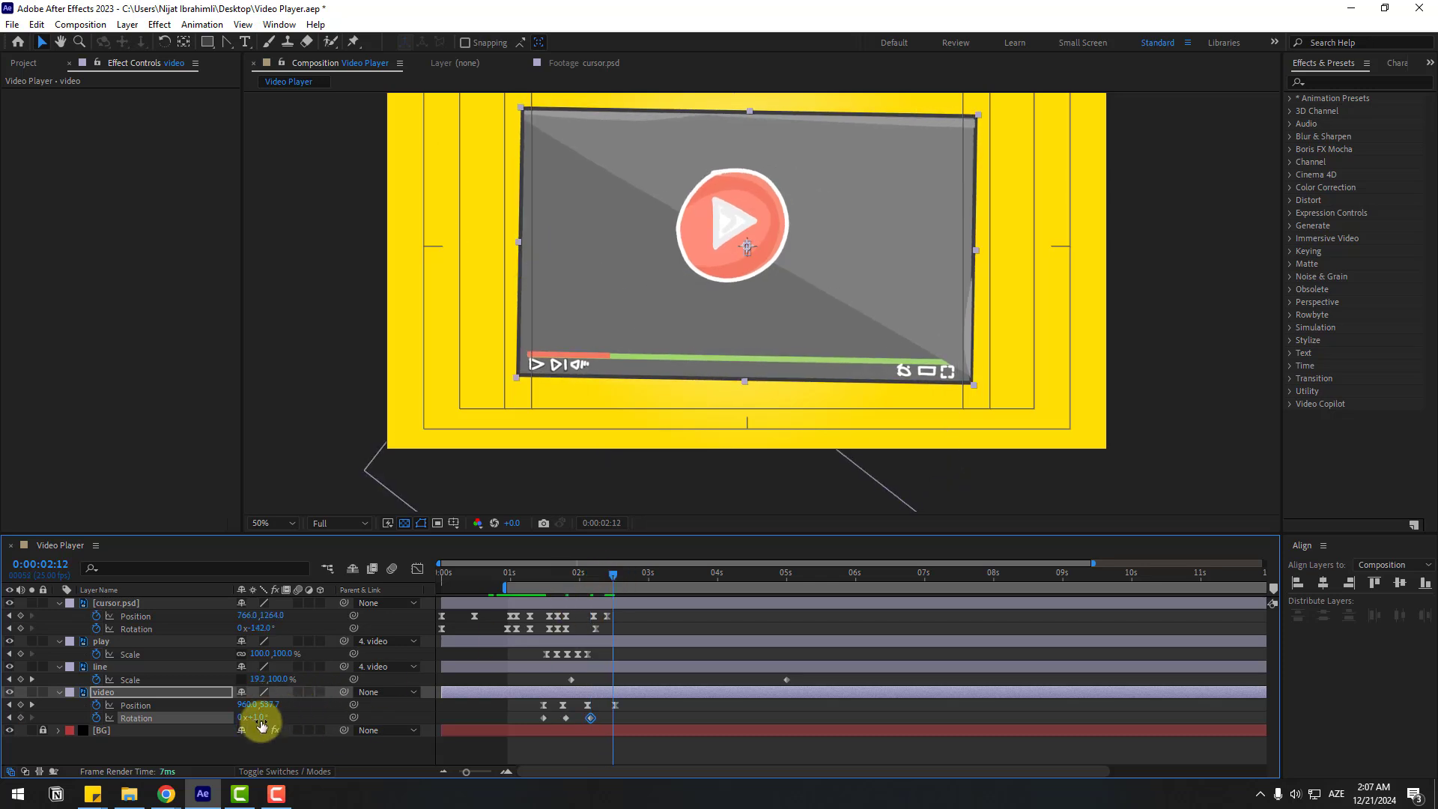
pyautogui.hotkey('ctrl', 'v')
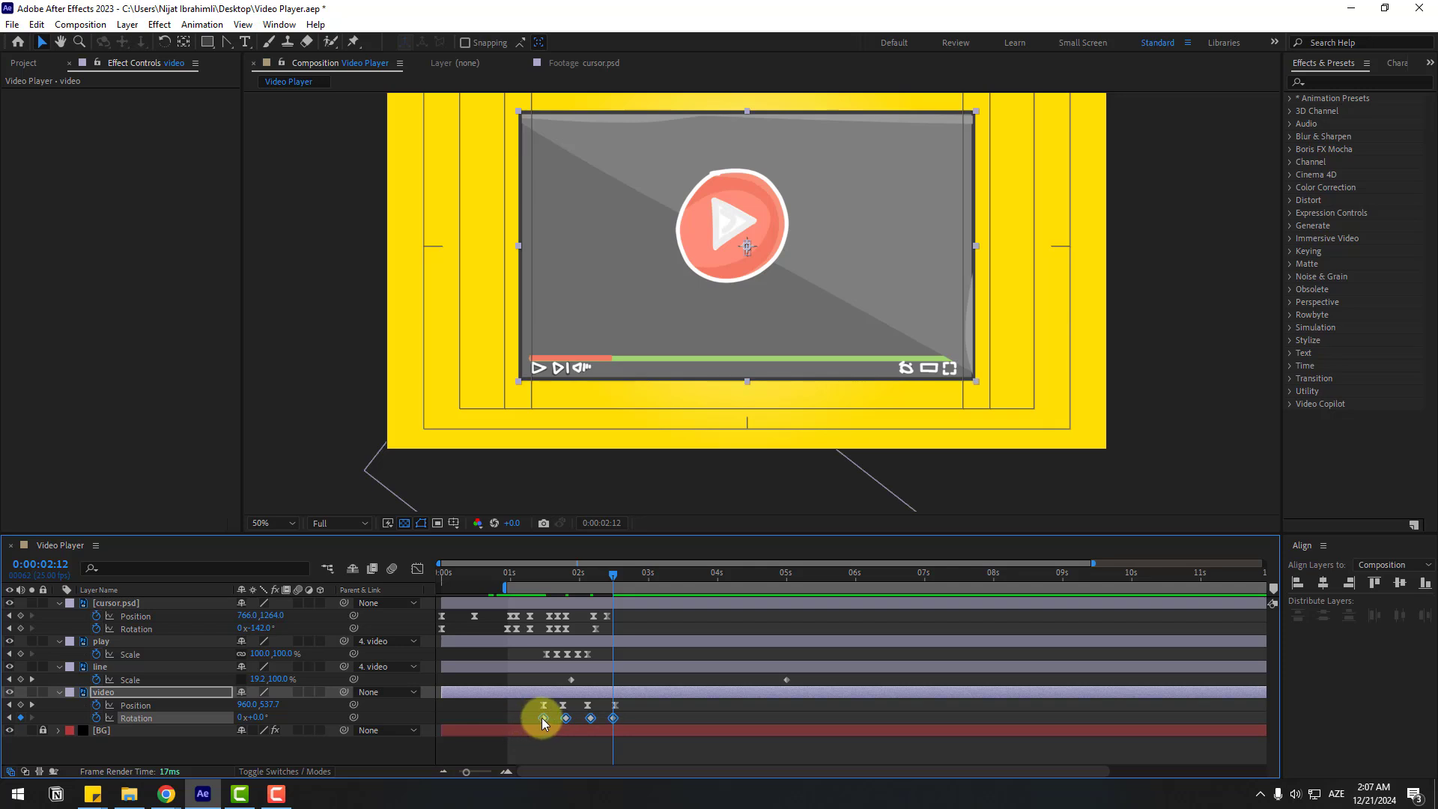
# Step: Apply Easy Ease to the four Rotation keyframes, shift them slightly later, and preview
pyautogui.rightClick(542, 718)
pyautogui.moveTo(581, 792)
pyautogui.click(770, 536)
pyautogui.moveTo(617, 718); pyautogui.dragTo(630, 718)
pyautogui.press('space')
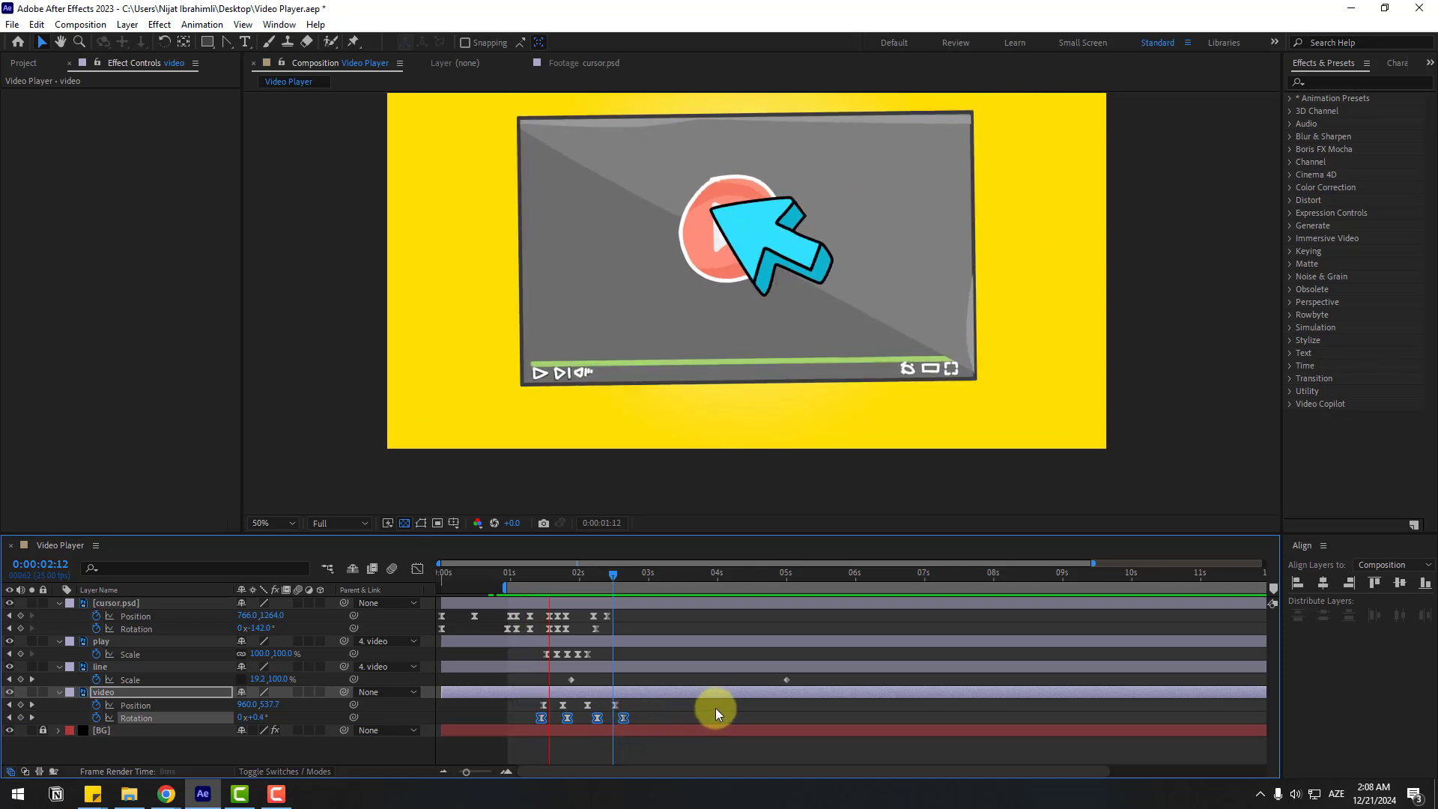
pyautogui.press('space')
pyautogui.moveTo(624, 719); pyautogui.dragTo(628, 718)
pyautogui.press('space')
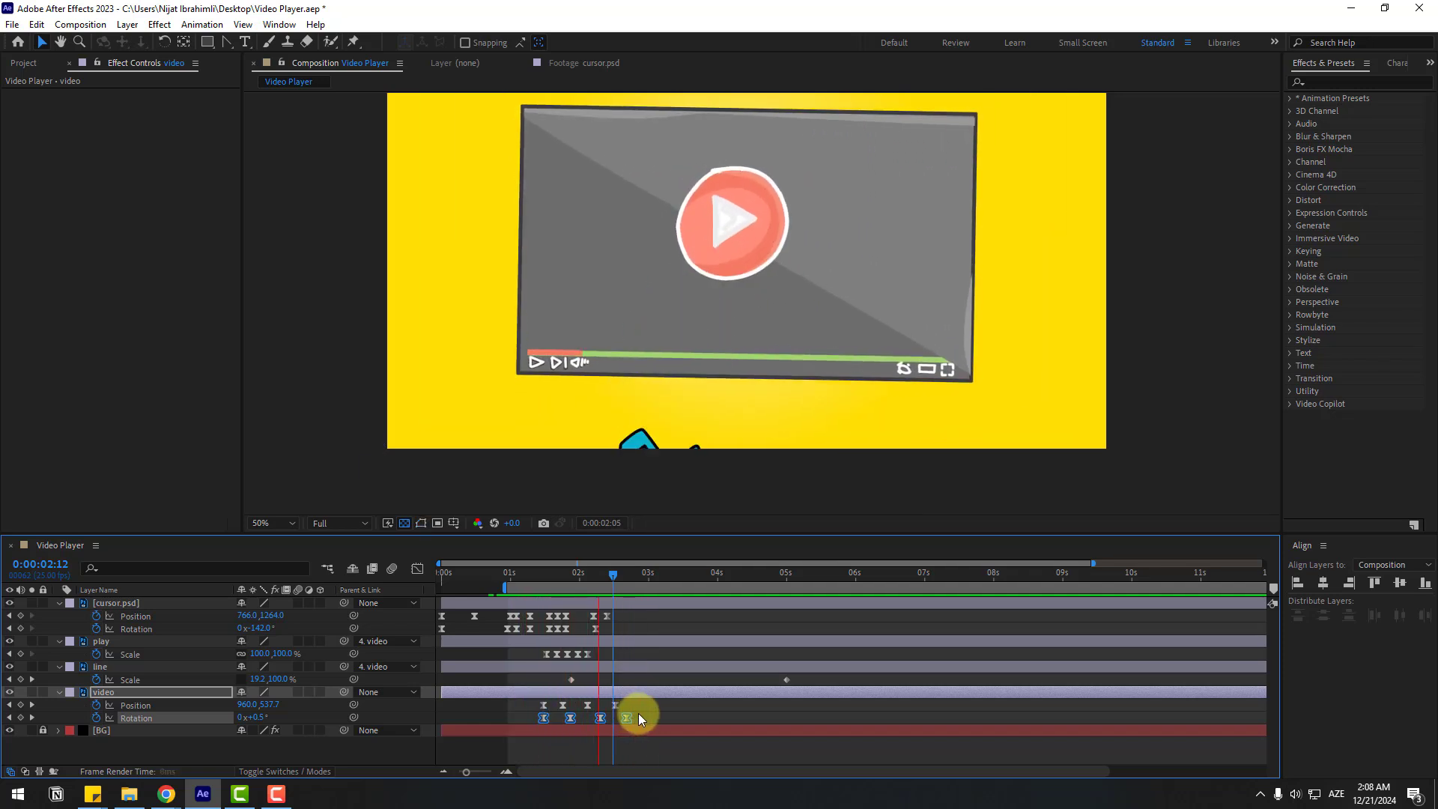
pyautogui.click(709, 518)
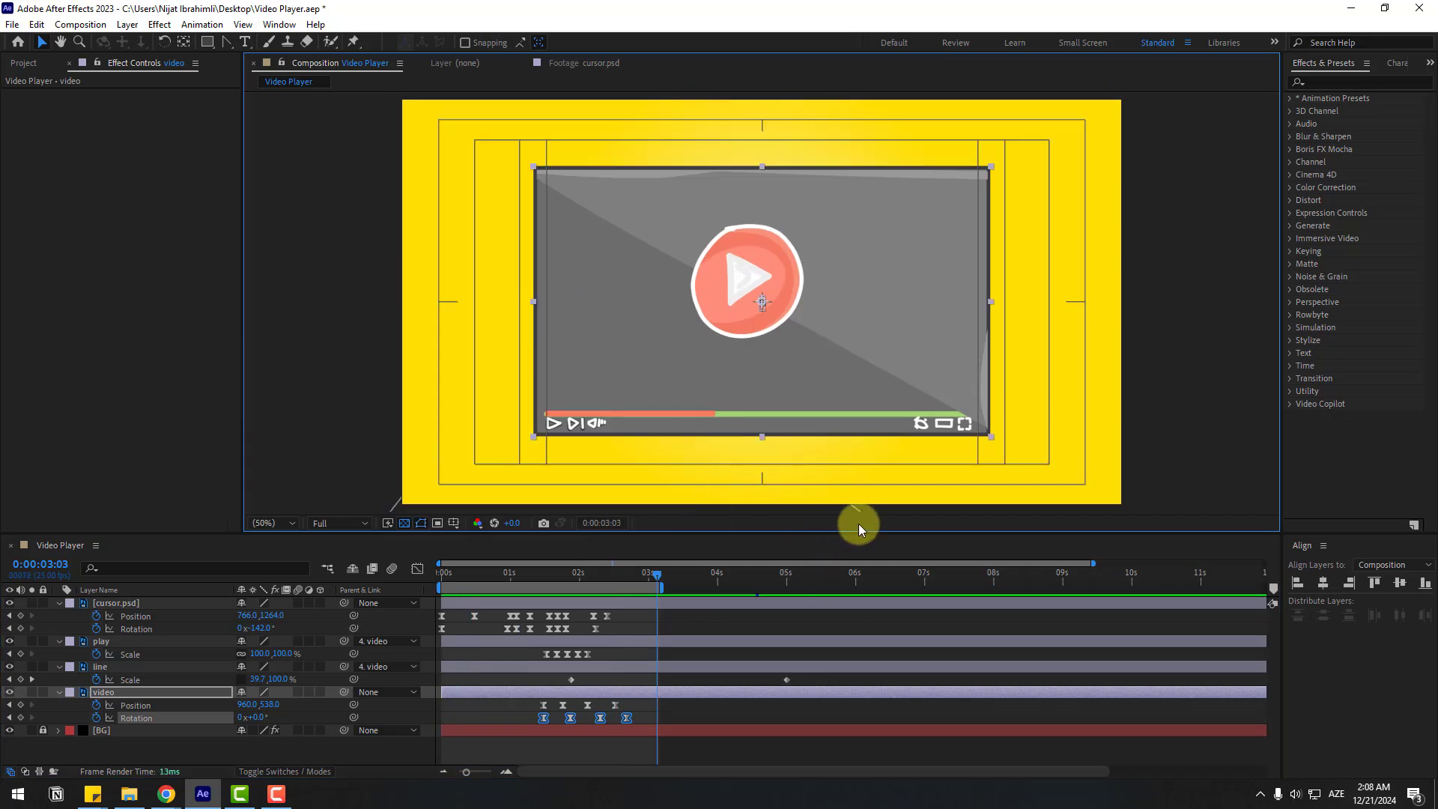
# Step: Delay the cursor.psd layer's animation by about 1.7 seconds
pyautogui.click(122, 603)
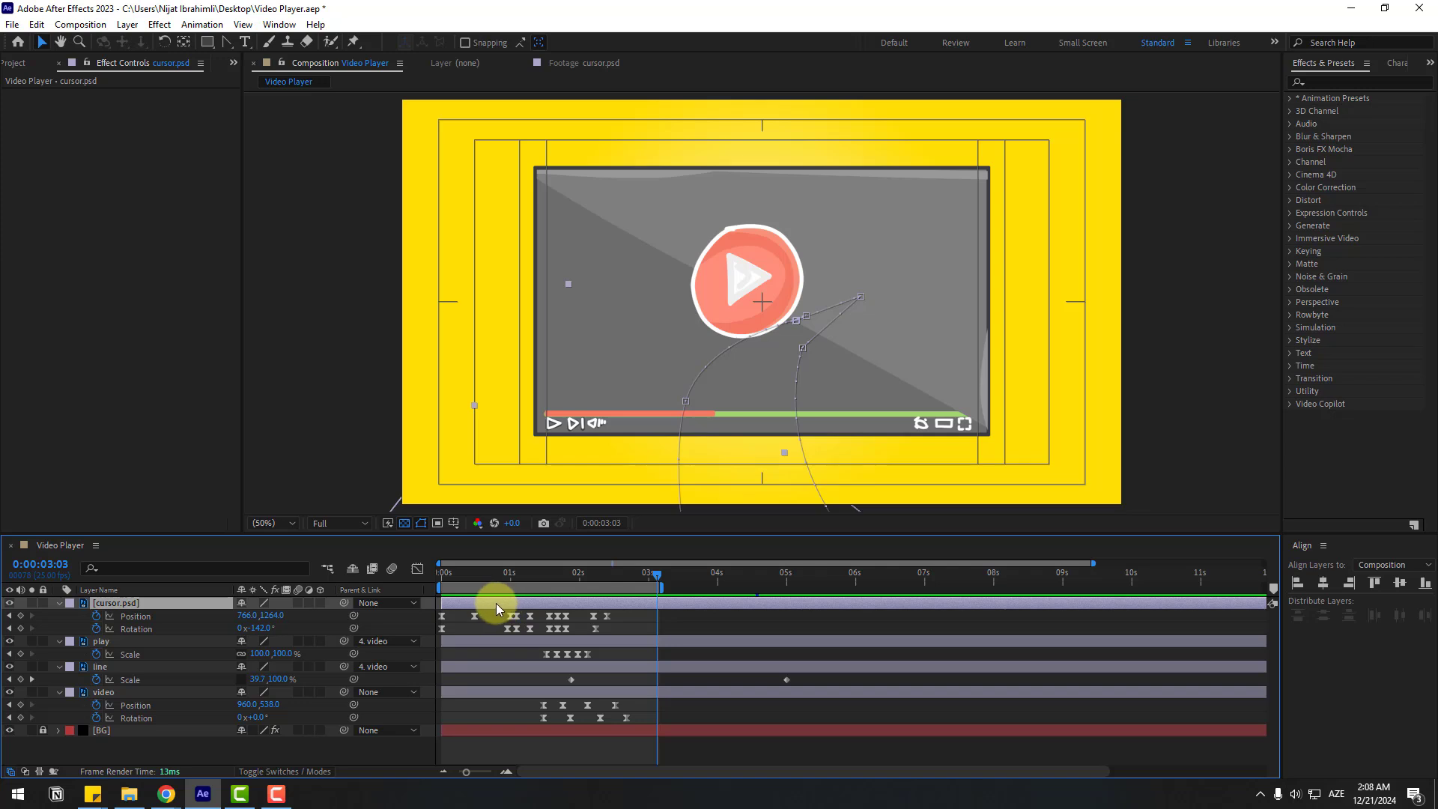
pyautogui.moveTo(496, 604); pyautogui.dragTo(786, 611)
pyautogui.click(134, 749)
# Step: Add a new Null 1 object and make it the parent of the video layer
pyautogui.rightClick(148, 749)
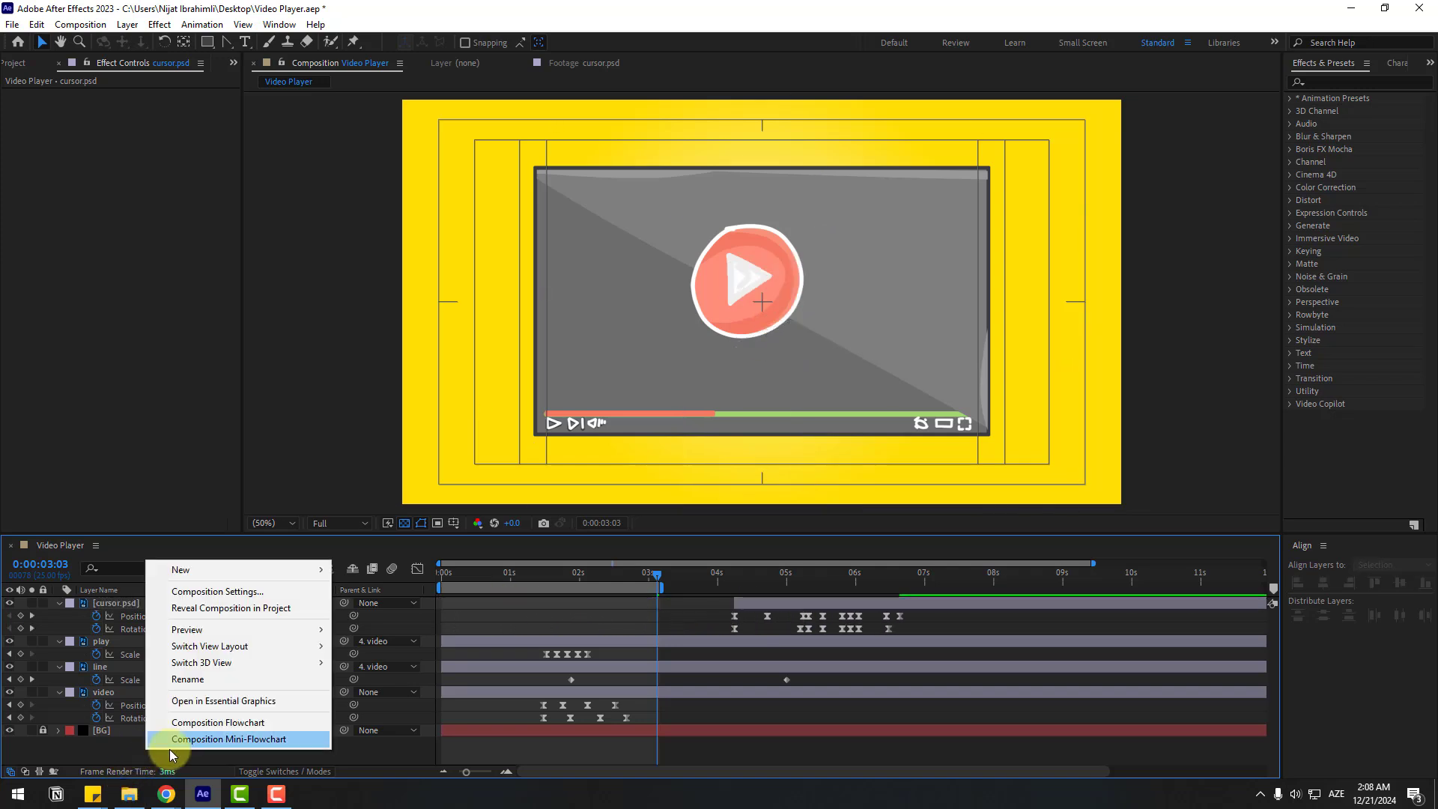
pyautogui.moveTo(241, 569)
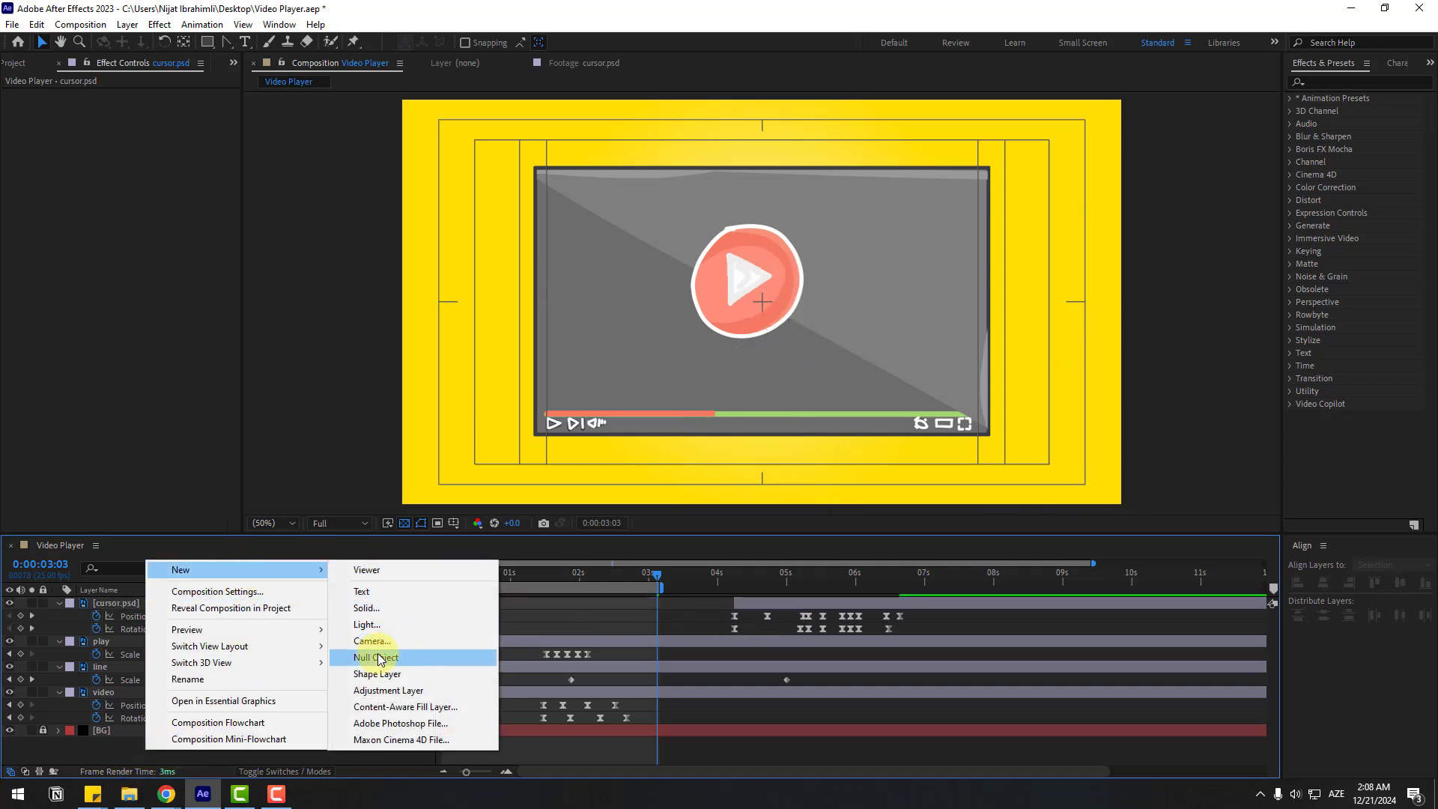
pyautogui.click(380, 659)
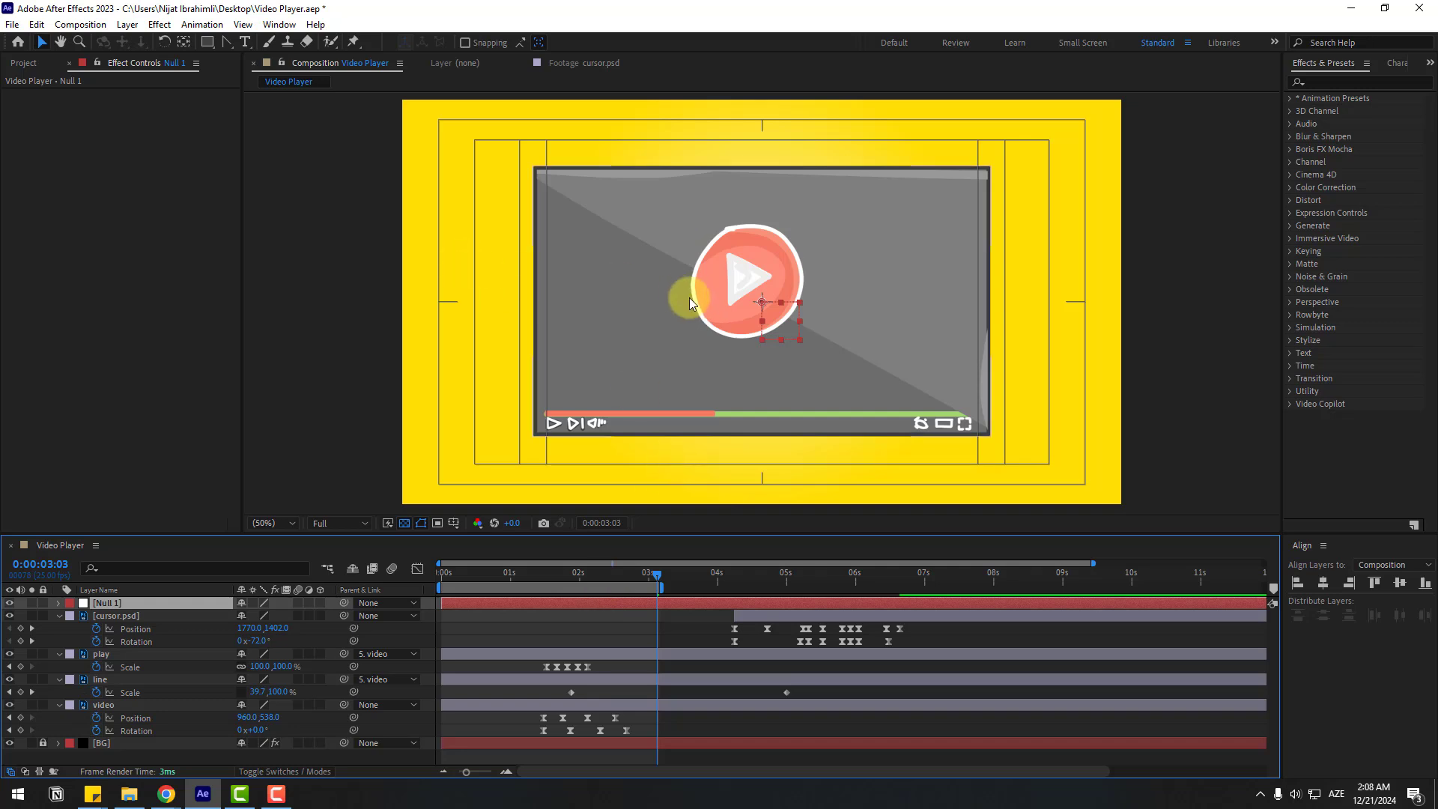
pyautogui.click(183, 45)
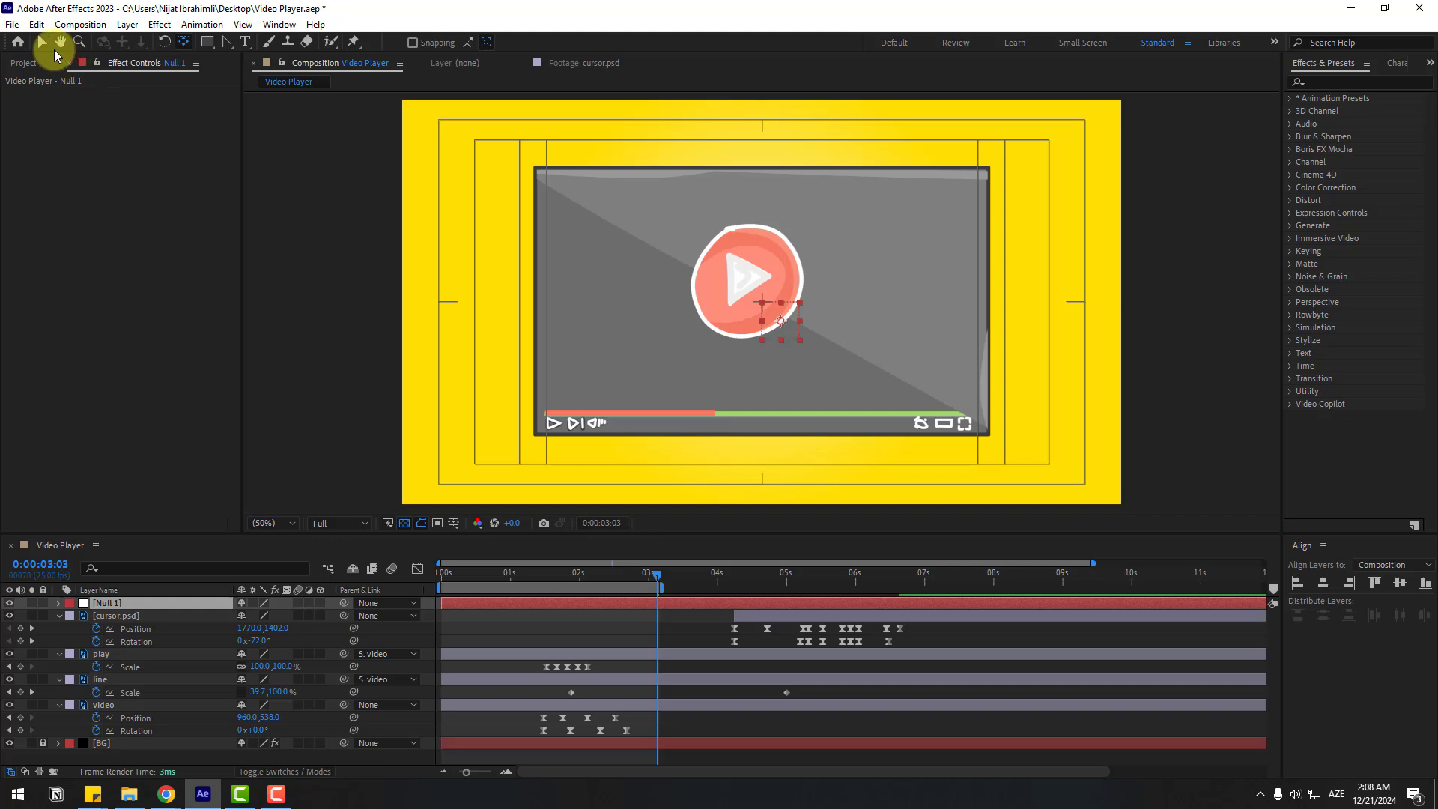
pyautogui.click(105, 709)
pyautogui.moveTo(342, 707); pyautogui.dragTo(107, 604)
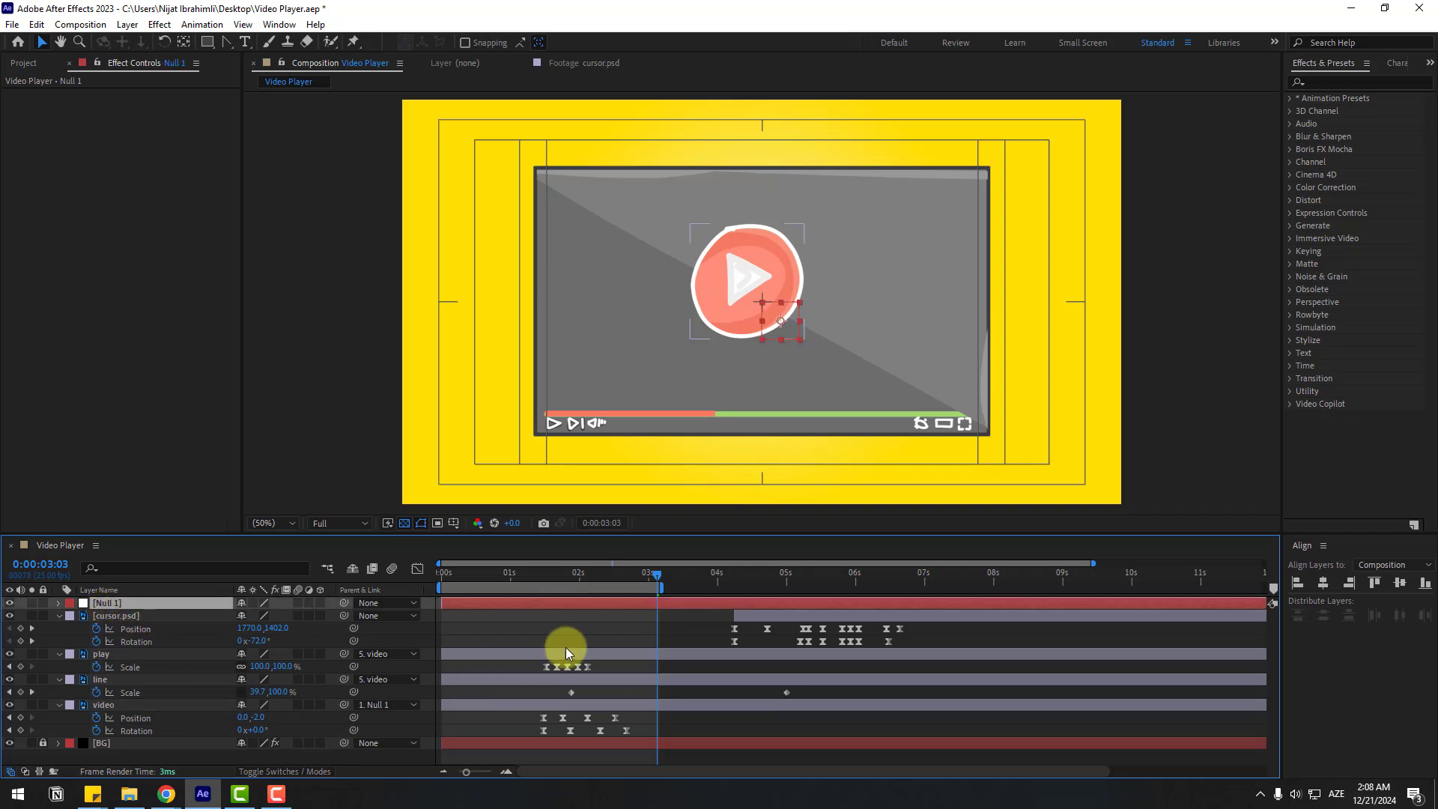
pyautogui.moveTo(519, 573); pyautogui.dragTo(592, 581)
# Step: Keyframe Null 1's Position so the player starts off-screen left at 0s
pyautogui.press('p')
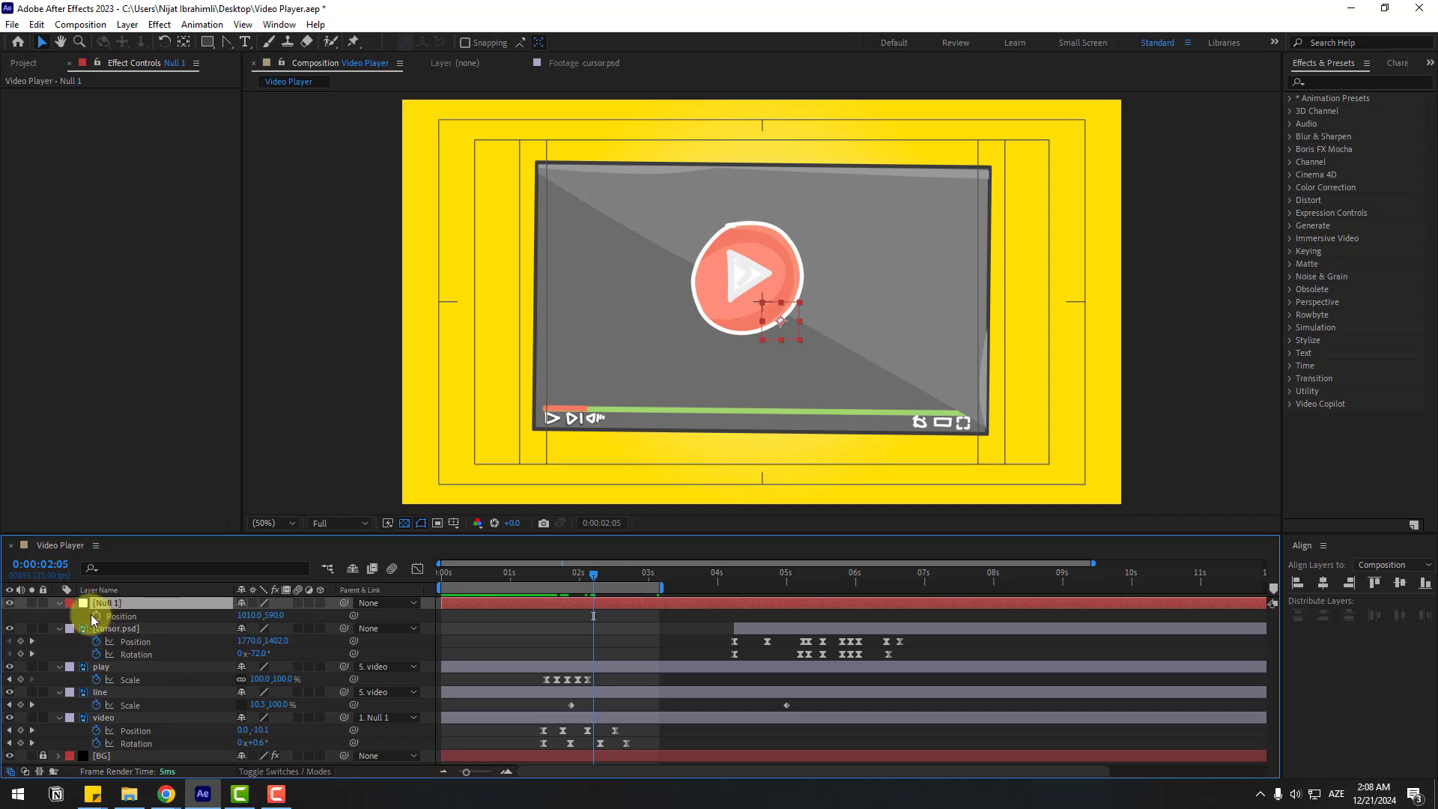
pyautogui.click(96, 615)
pyautogui.press('Home')
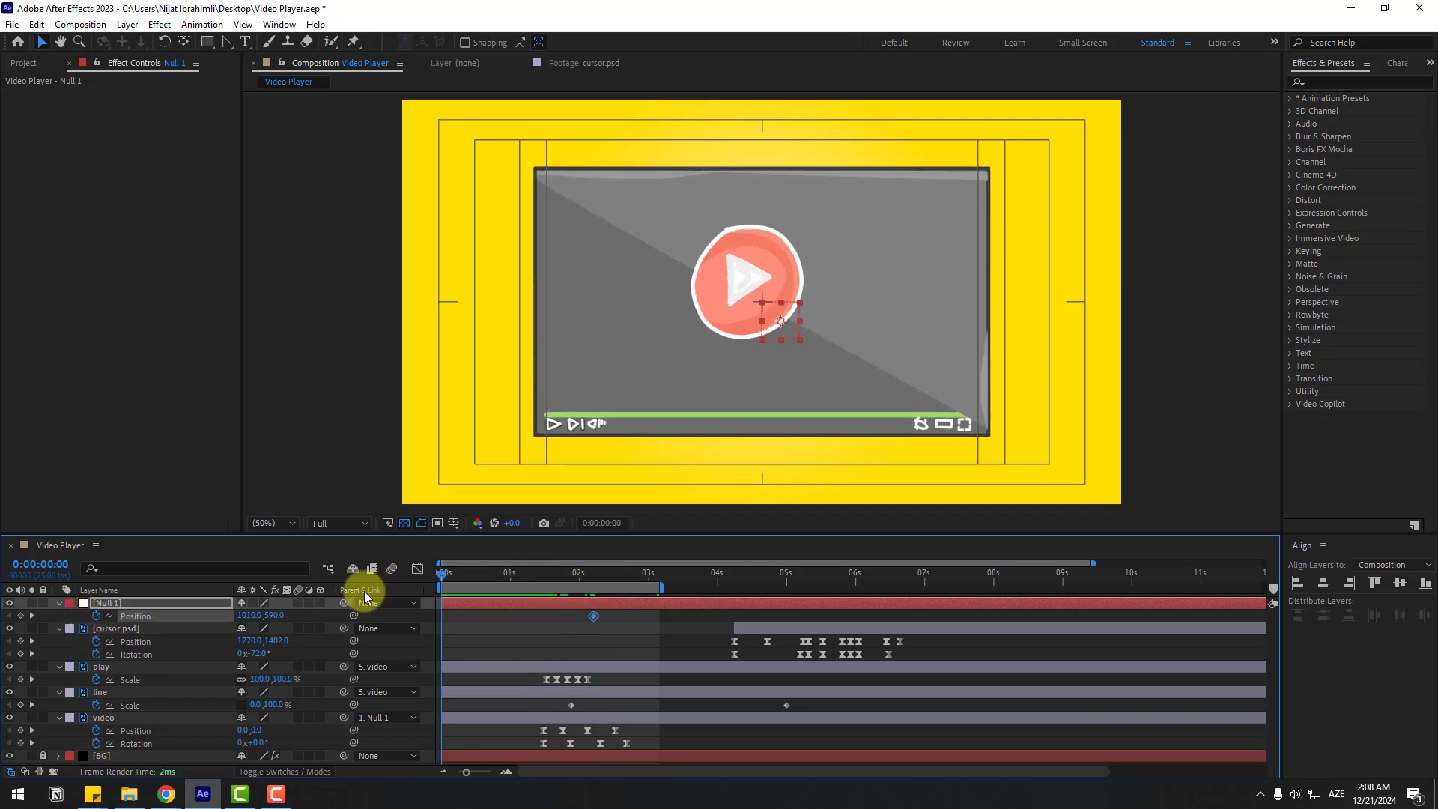
pyautogui.moveTo(237, 615); pyautogui.dragTo(139, 628)
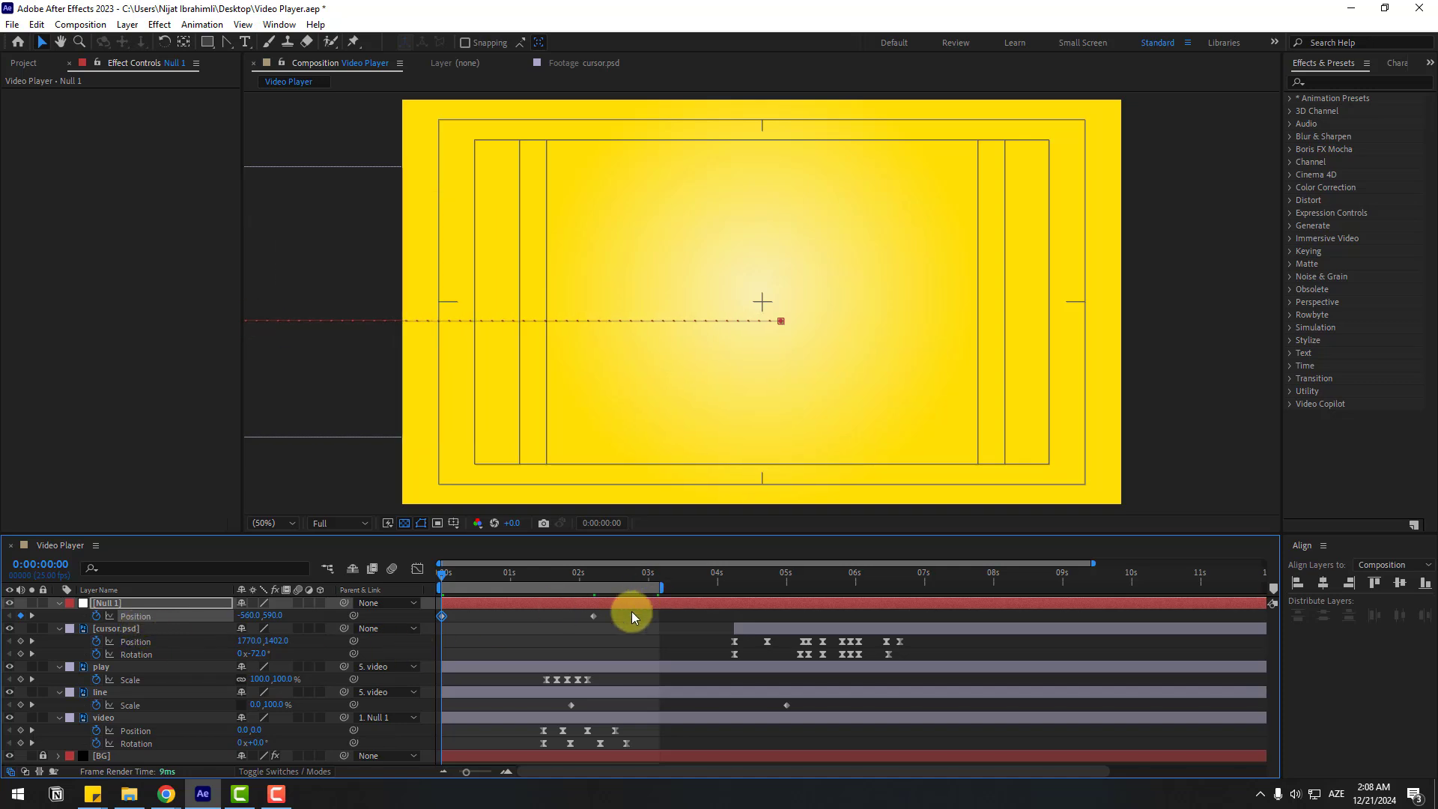
# Step: Ease Null 1's slide-in keyframes and sharpen the speed curve in the Graph Editor
pyautogui.rightClick(445, 614)
pyautogui.moveTo(569, 606)
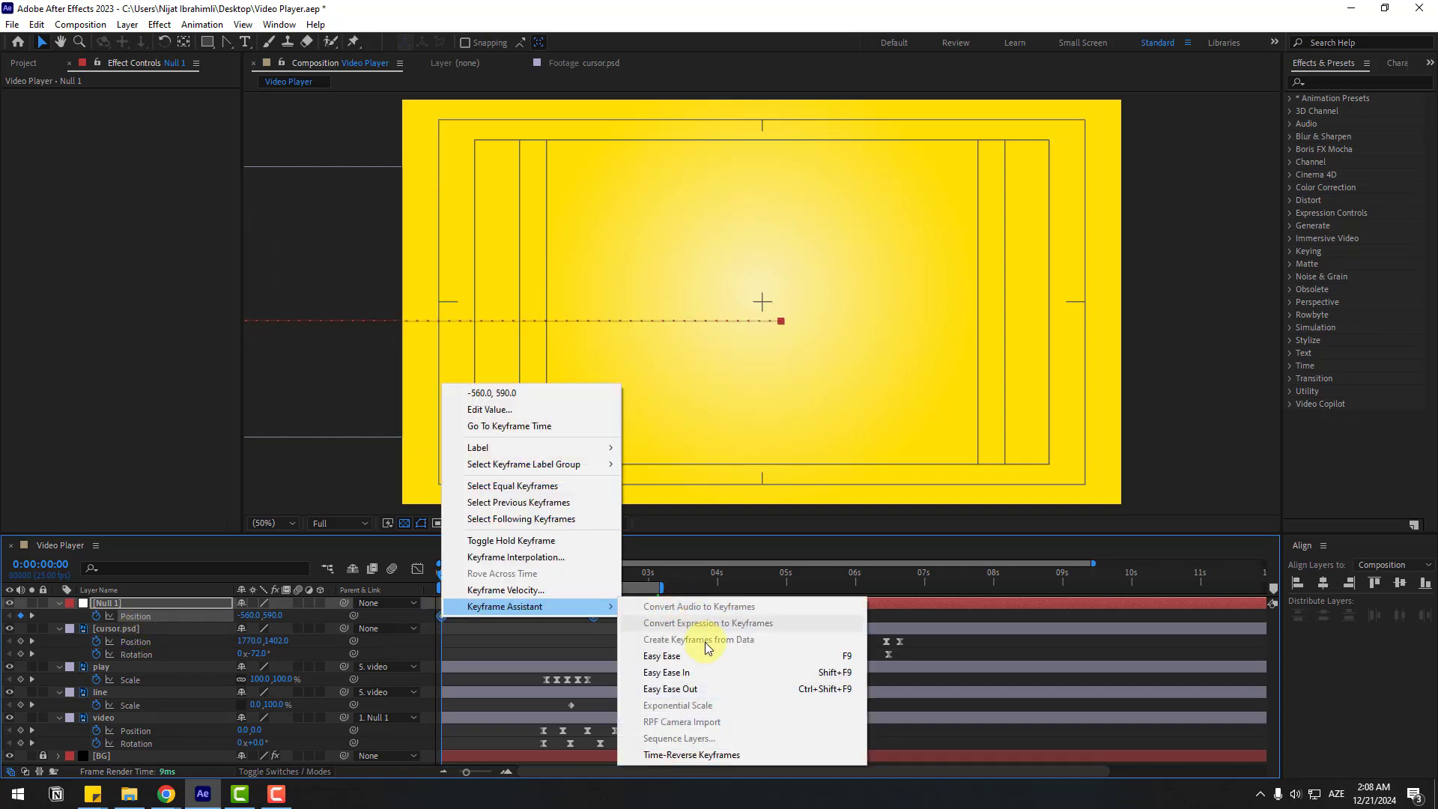
pyautogui.click(692, 657)
pyautogui.hotkey('shift', 'F3')
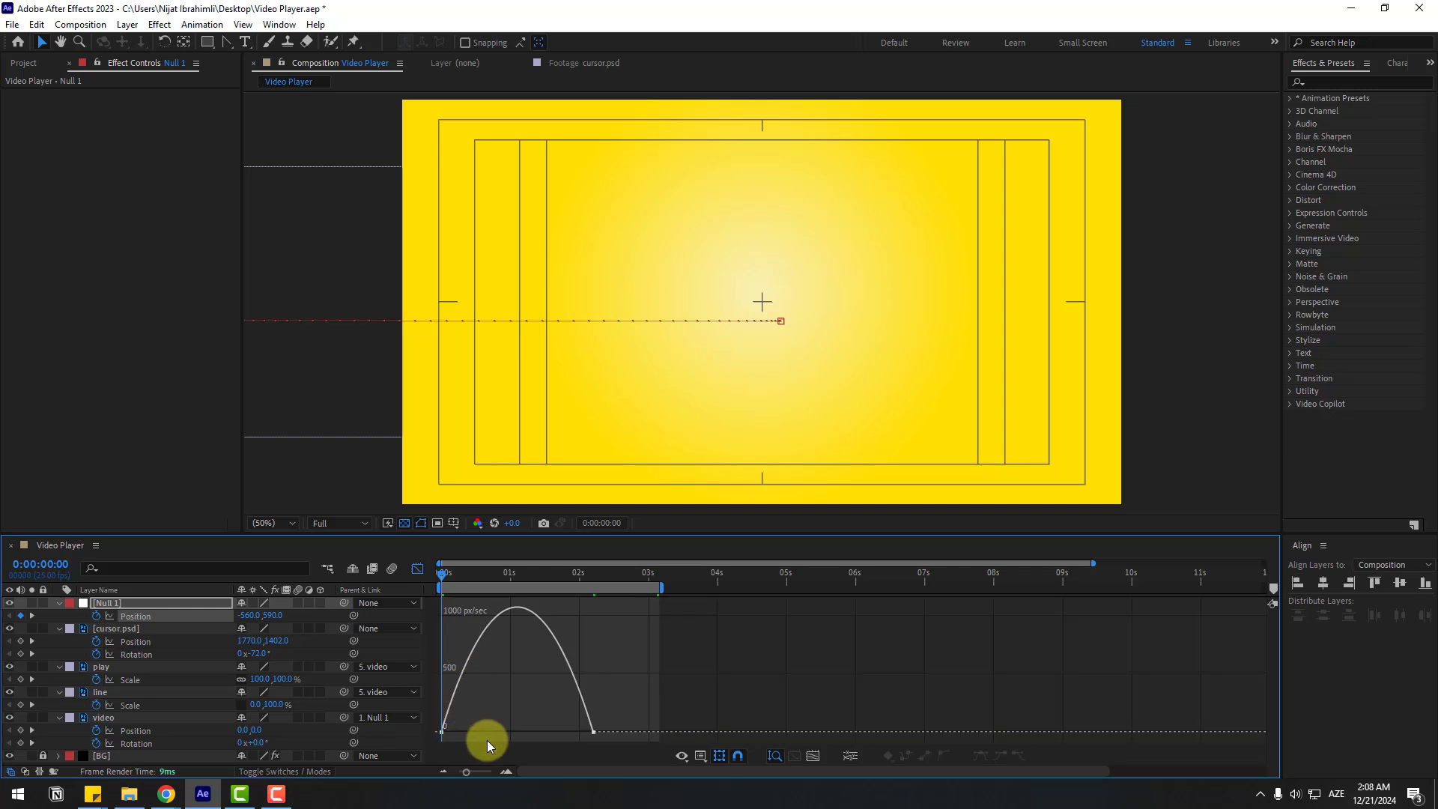
pyautogui.moveTo(544, 735)
pyautogui.mouseDown()
pyautogui.moveTo(552, 742)
pyautogui.moveTo(462, 732)
pyautogui.moveTo(535, 733)
pyautogui.mouseUp()
# Step: Preview the sharper slide-in, then view the player in the keyframe timeline at 0:00:02:03
pyautogui.press('space')
pyautogui.press('space')
pyautogui.press('space')
pyautogui.press('space')
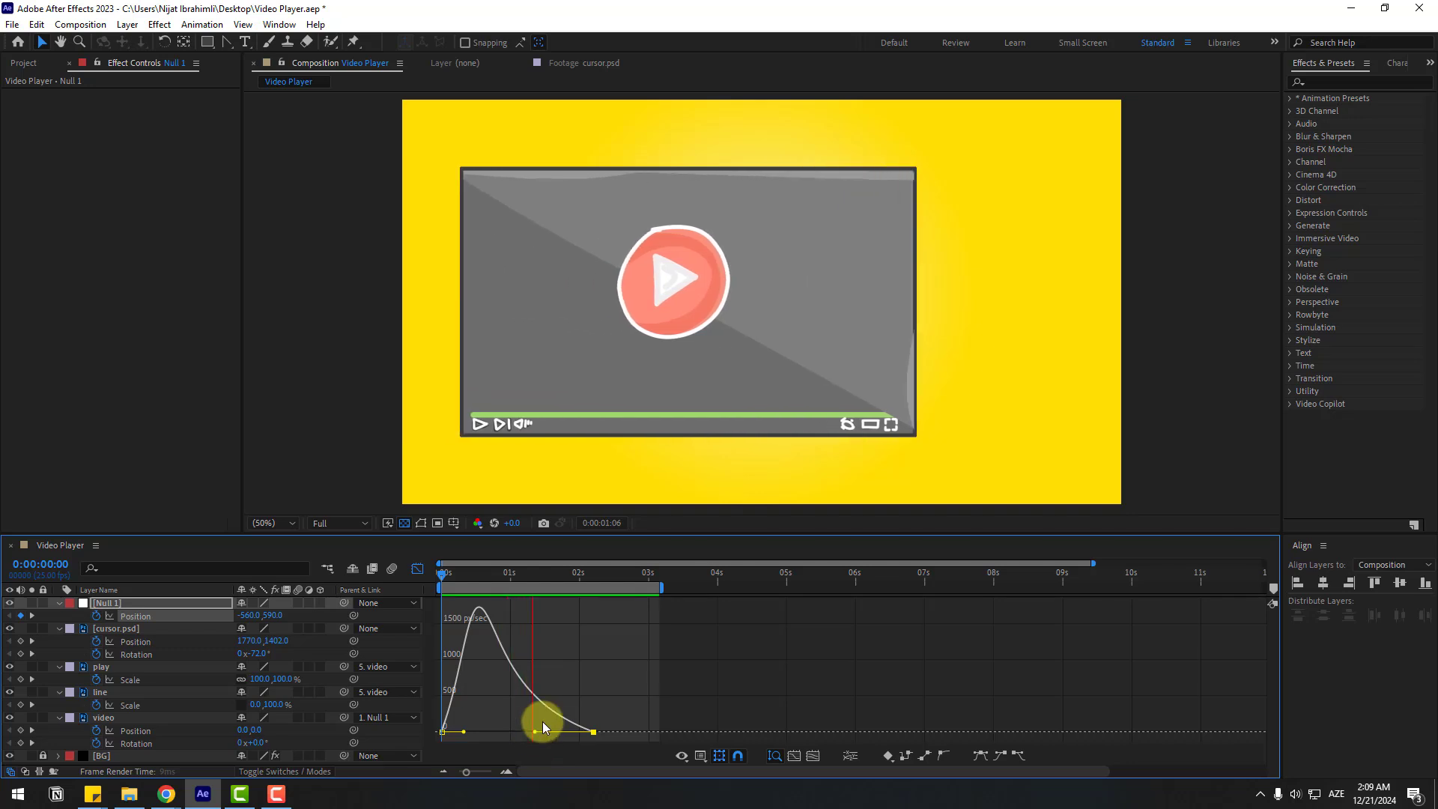
pyautogui.press('space')
pyautogui.click(416, 569)
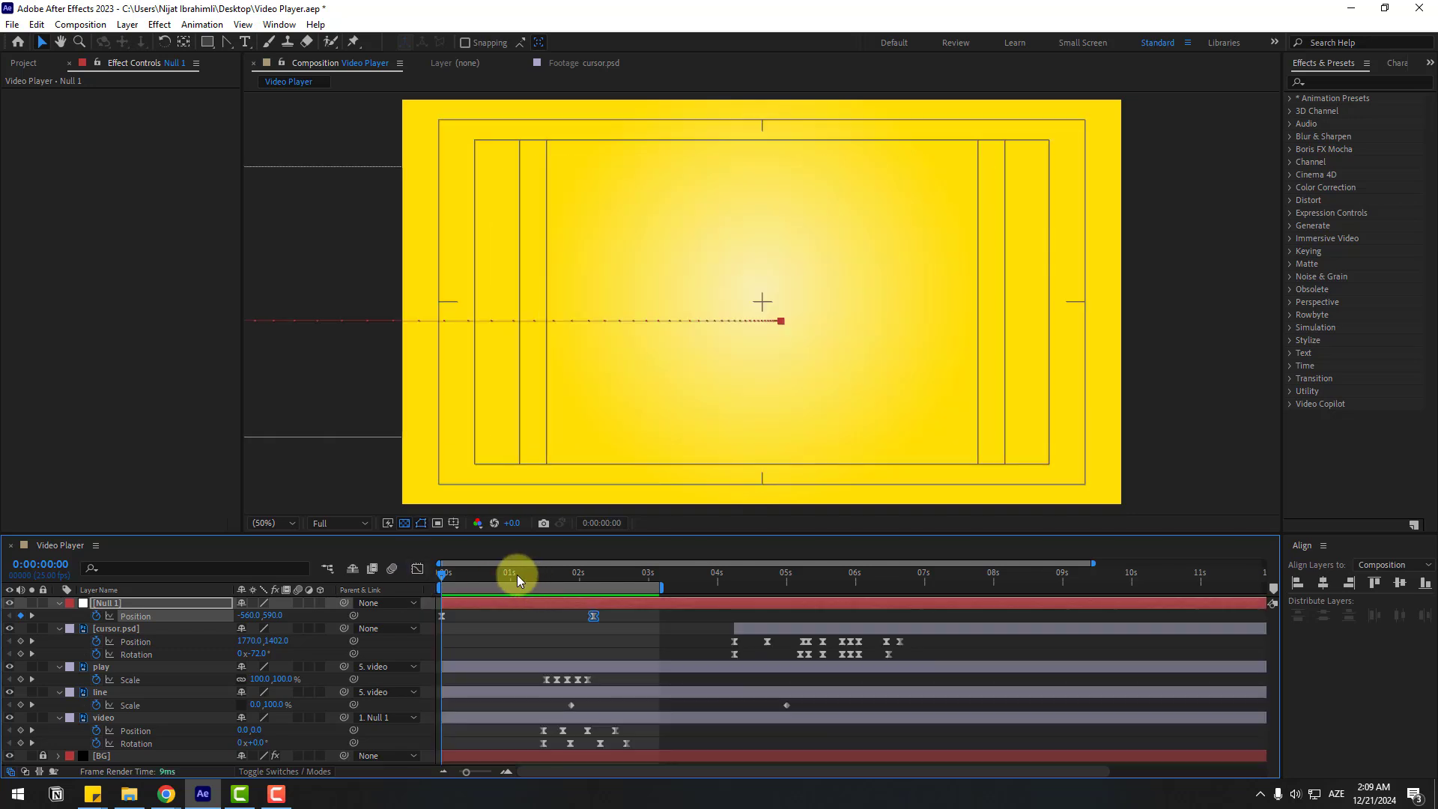
pyautogui.moveTo(517, 574); pyautogui.dragTo(594, 590)
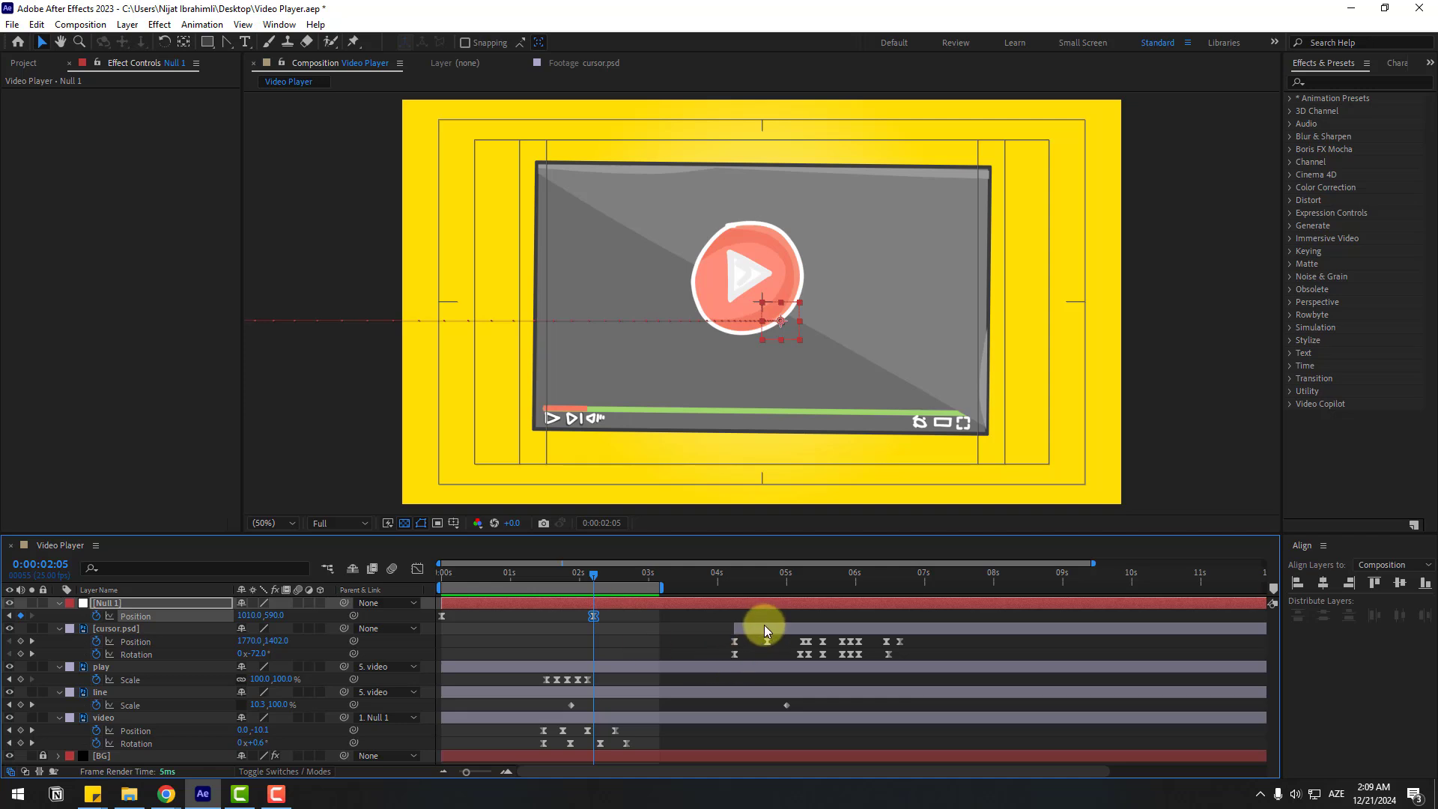
# Step: Move cursor.psd earlier and align play's five Scale squash keyframes with the click at 3:07
pyautogui.moveTo(764, 625); pyautogui.dragTo(650, 635)
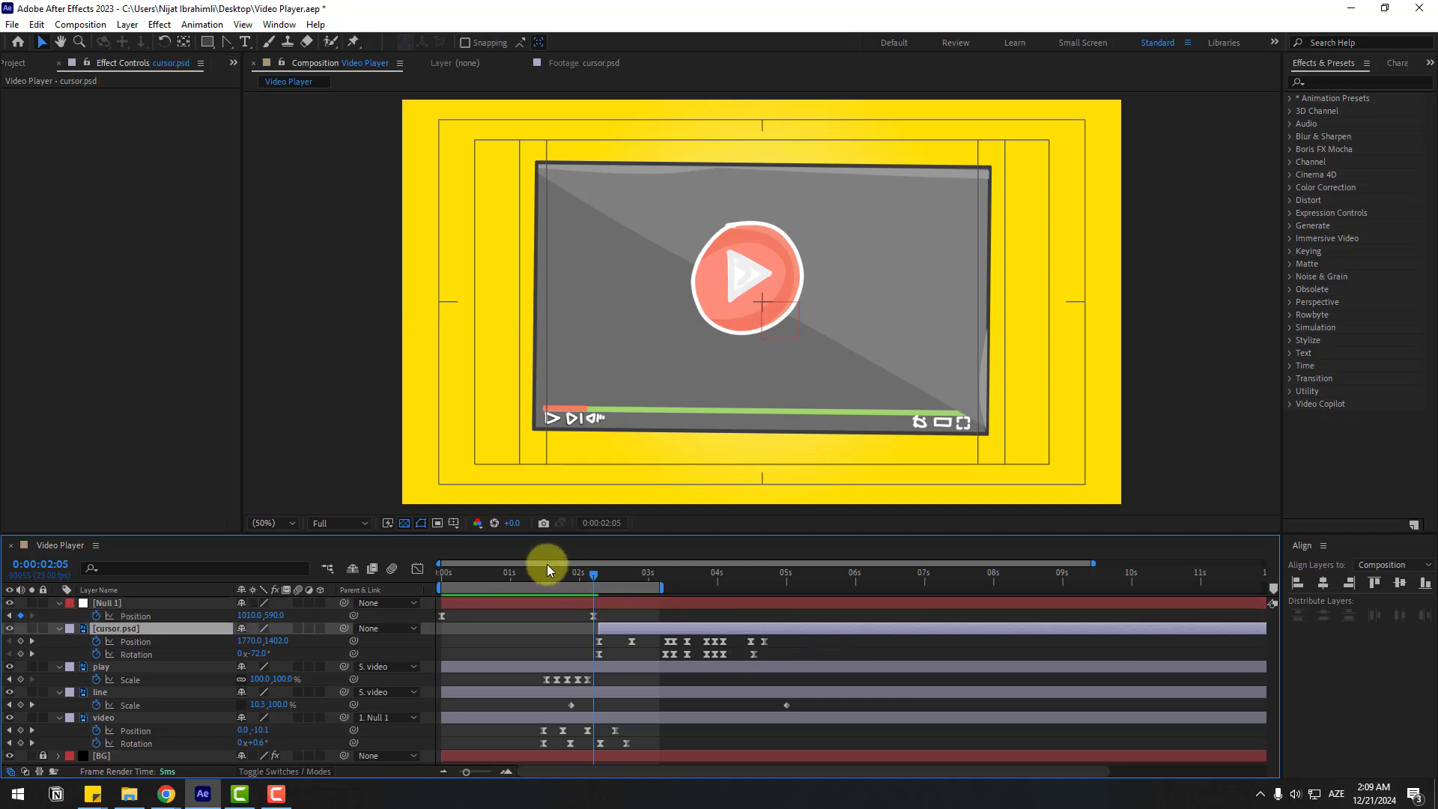
pyautogui.moveTo(547, 569); pyautogui.dragTo(667, 578)
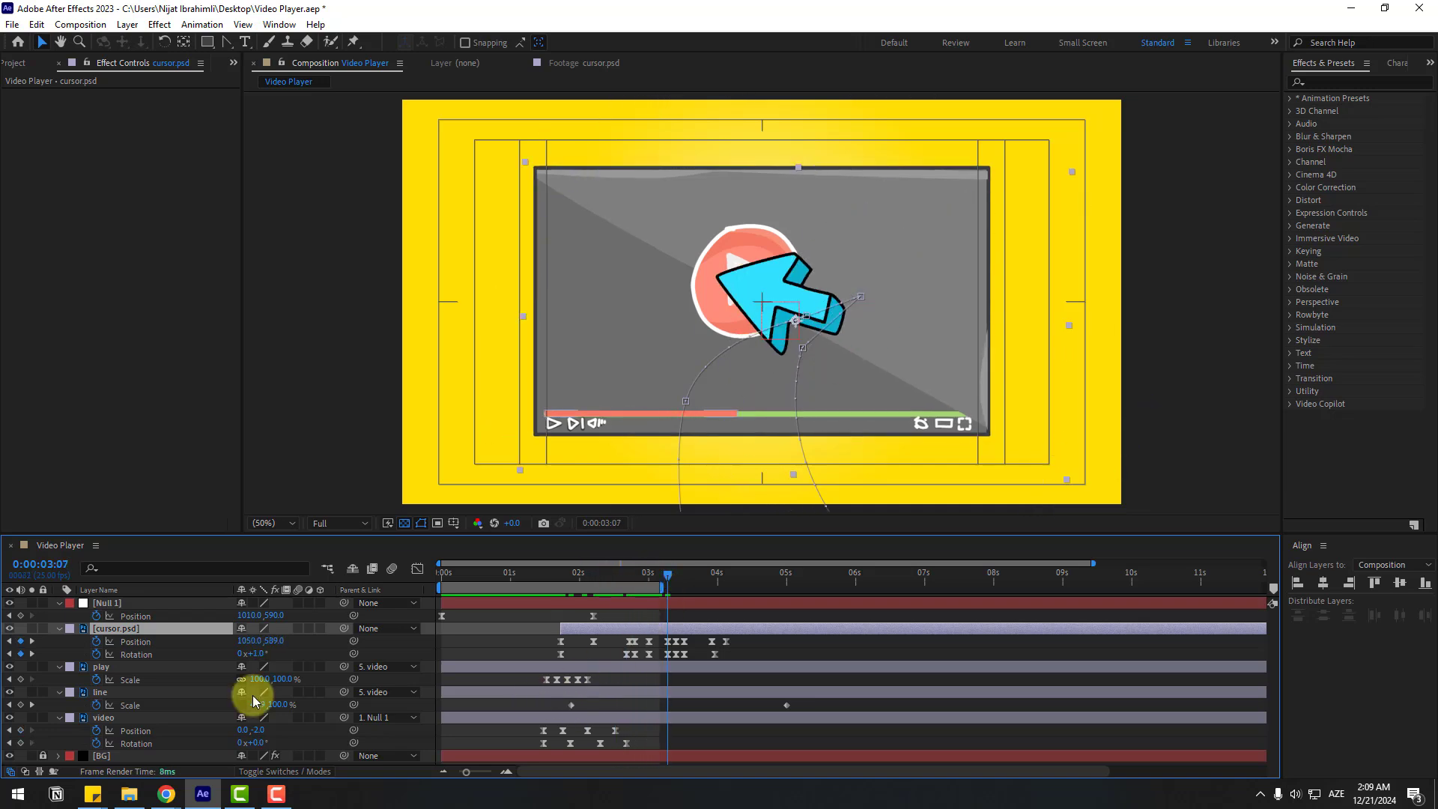
pyautogui.click(187, 666)
pyautogui.moveTo(623, 686); pyautogui.dragTo(668, 681)
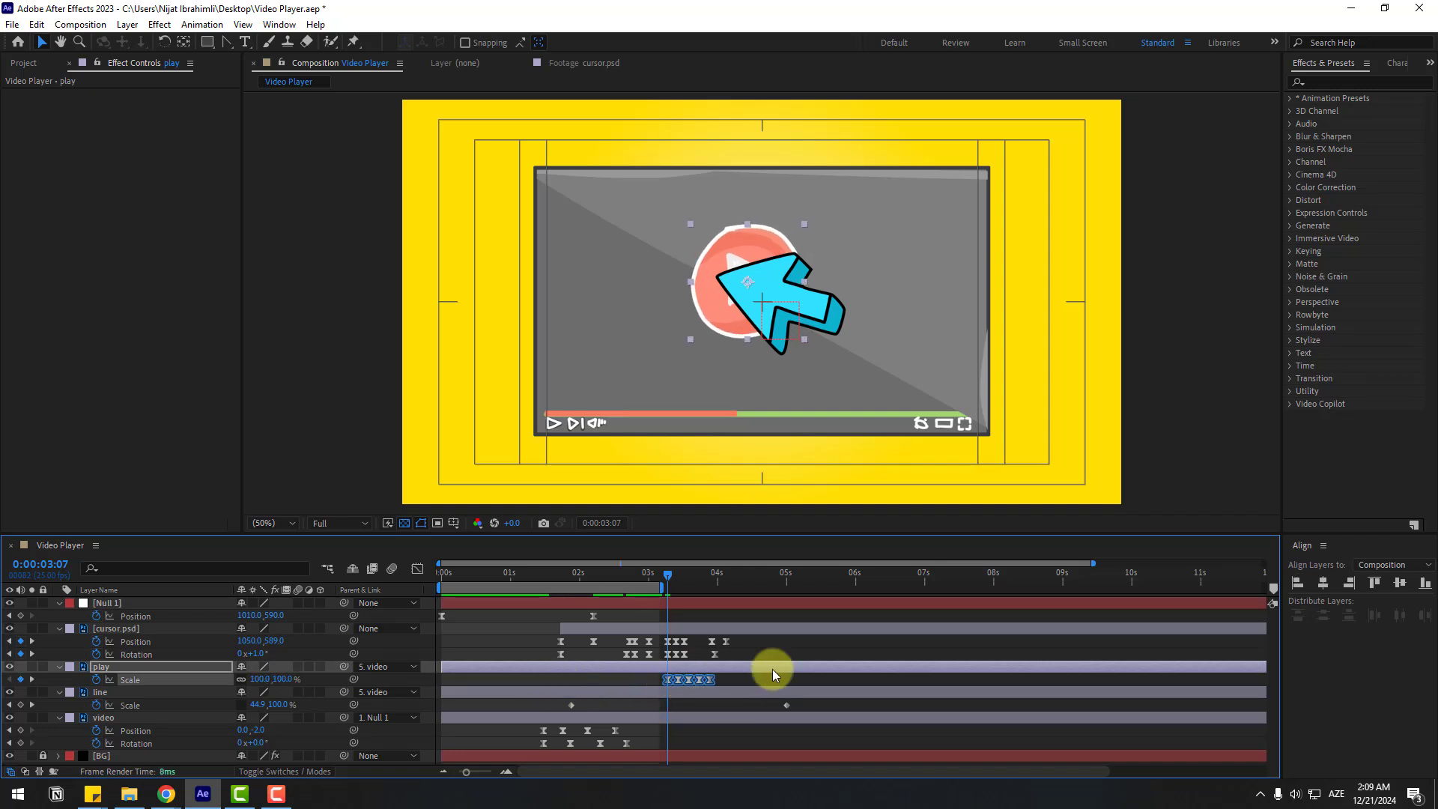
pyautogui.press('=')
pyautogui.press('=')
pyautogui.press('=')
pyautogui.moveTo(680, 598)
pyautogui.mouseDown()
pyautogui.moveTo(650, 576)
pyautogui.moveTo(677, 581)
pyautogui.moveTo(626, 586)
pyautogui.moveTo(613, 614)
pyautogui.moveTo(613, 588)
pyautogui.moveTo(772, 588)
pyautogui.mouseUp()
pyautogui.press('-')
pyautogui.press('-')
pyautogui.press('-')
pyautogui.press('space')
pyautogui.press('space')
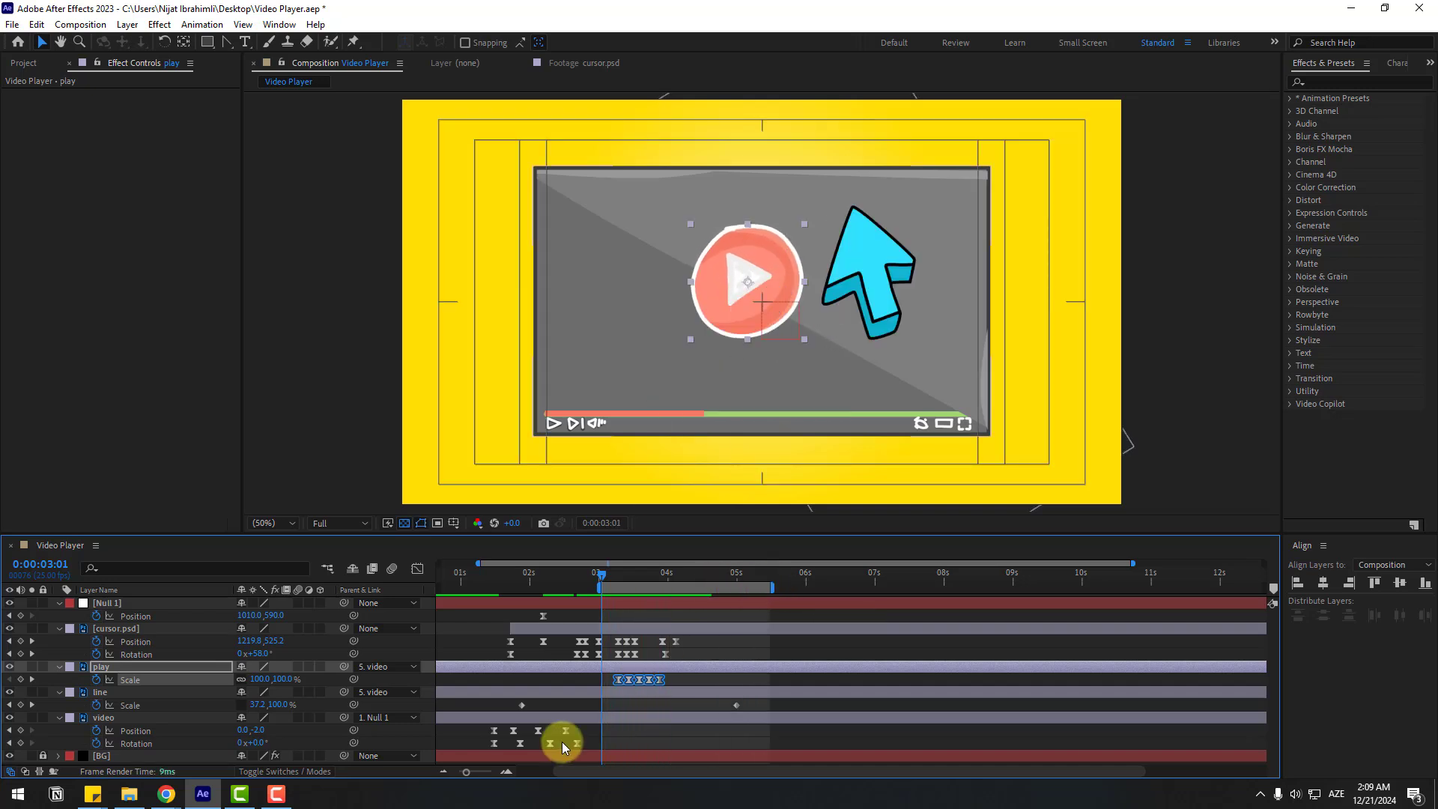
# Step: Shift the video's Position/Rotation bounce and the line's Scale keyframes later, after the click
pyautogui.moveTo(599, 725); pyautogui.dragTo(464, 771)
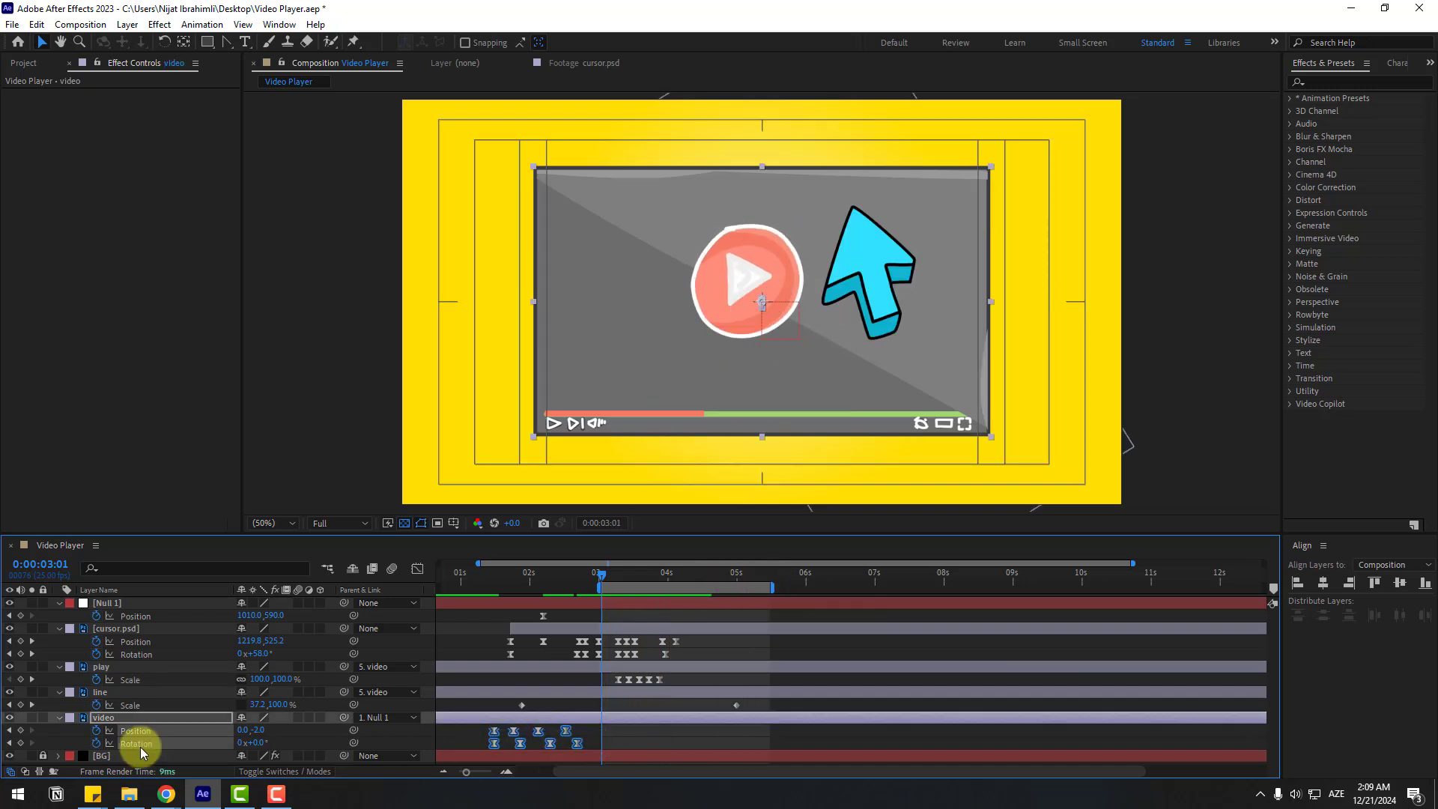
pyautogui.moveTo(537, 736); pyautogui.dragTo(652, 738)
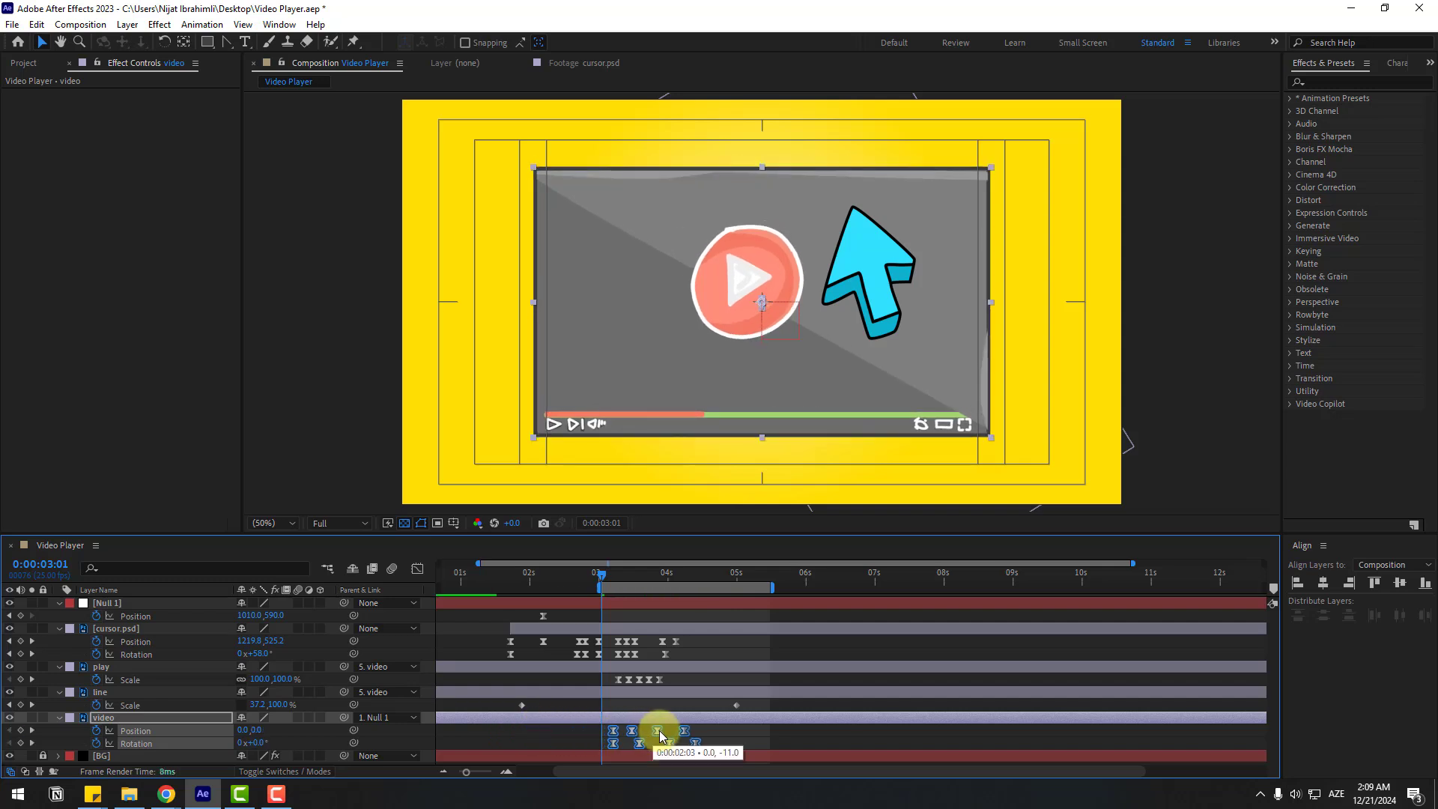
pyautogui.press('space')
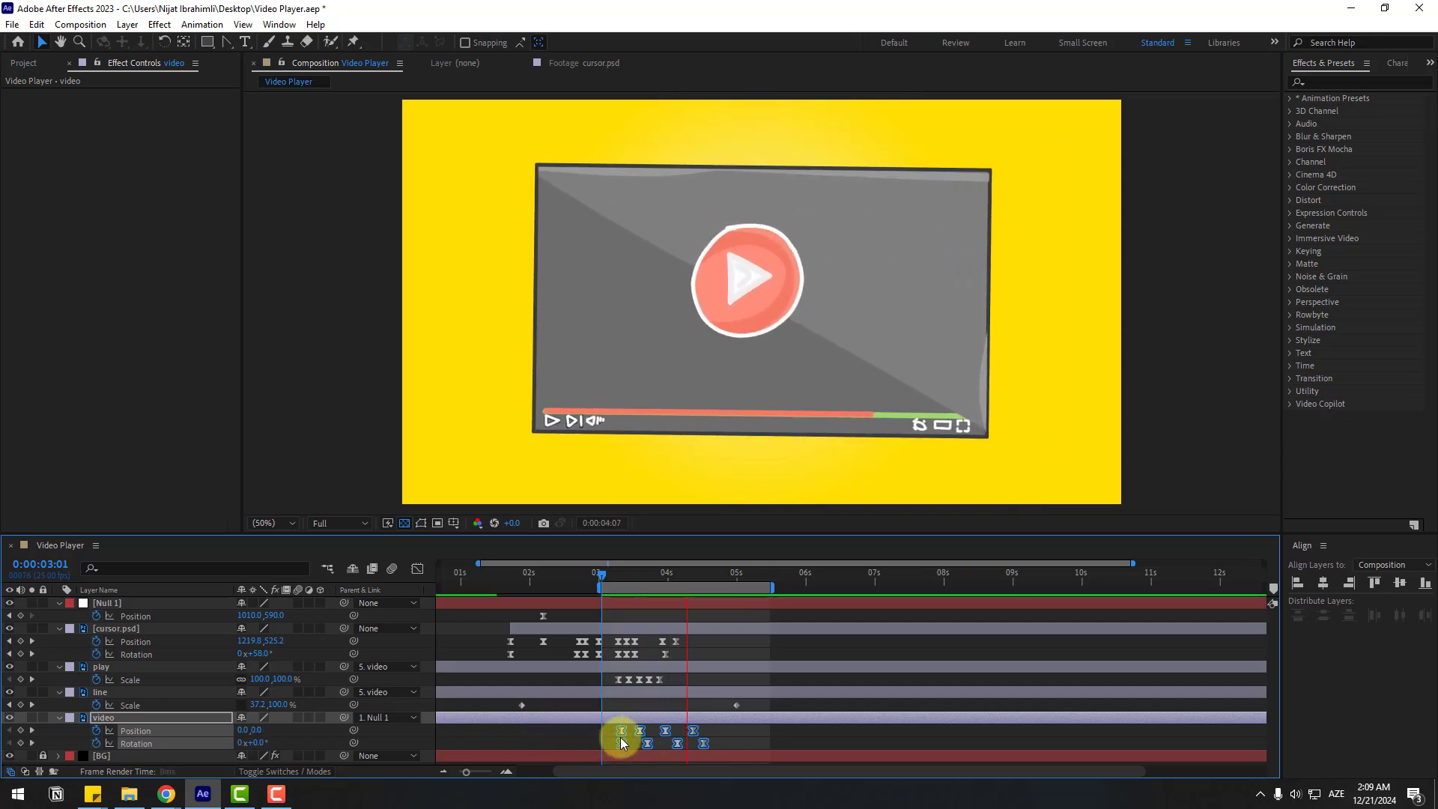
pyautogui.press('space')
pyautogui.press('space')
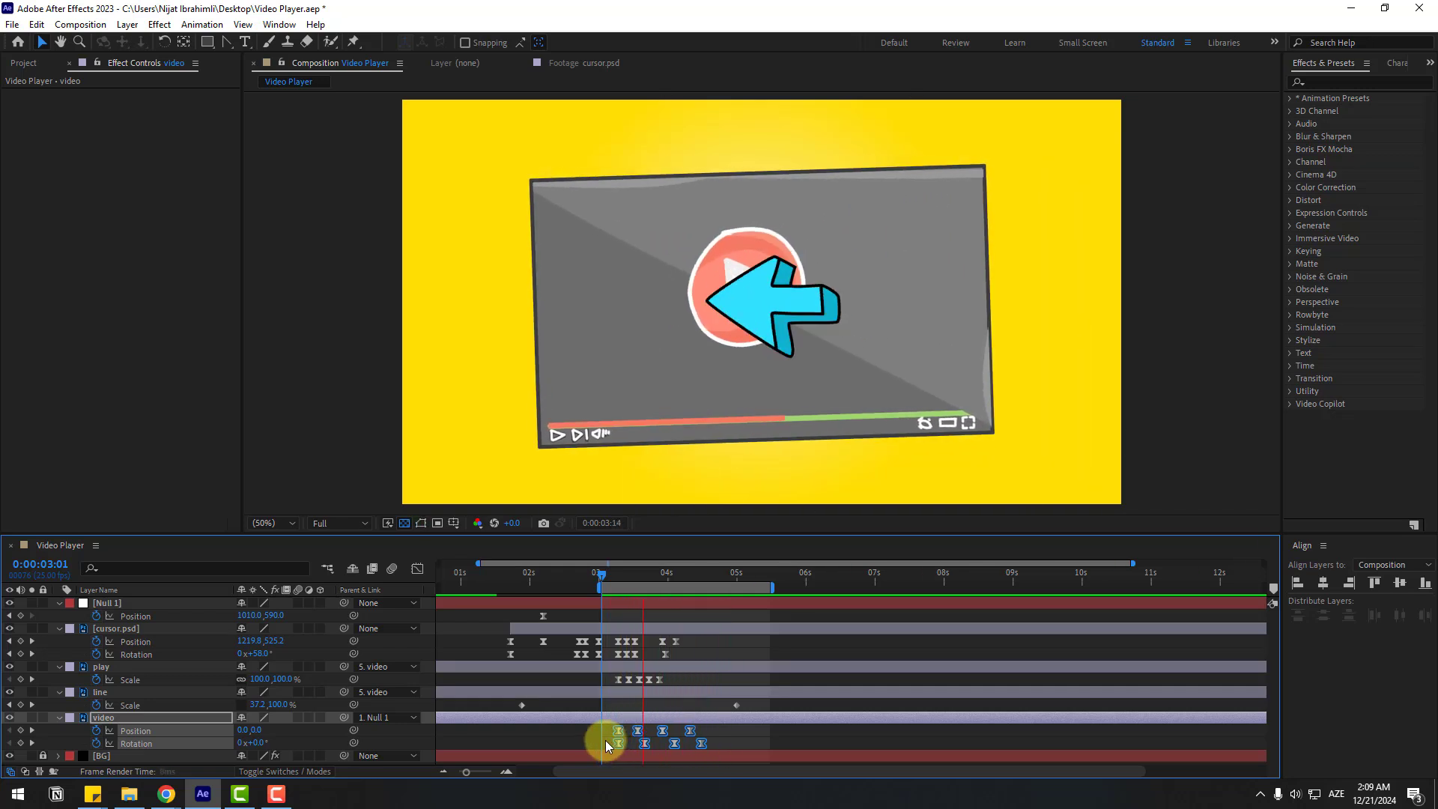
pyautogui.press('space')
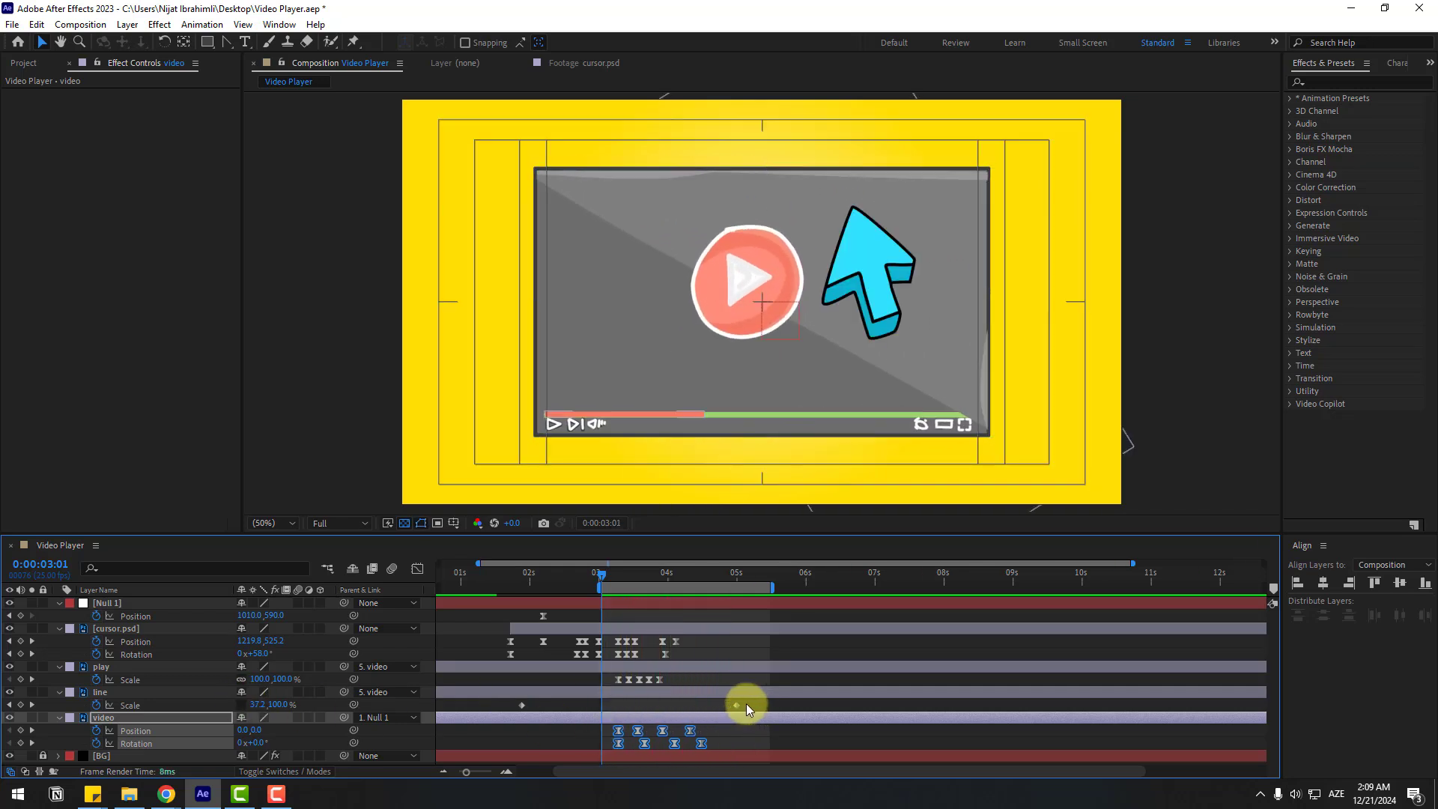
pyautogui.moveTo(746, 709); pyautogui.dragTo(679, 711)
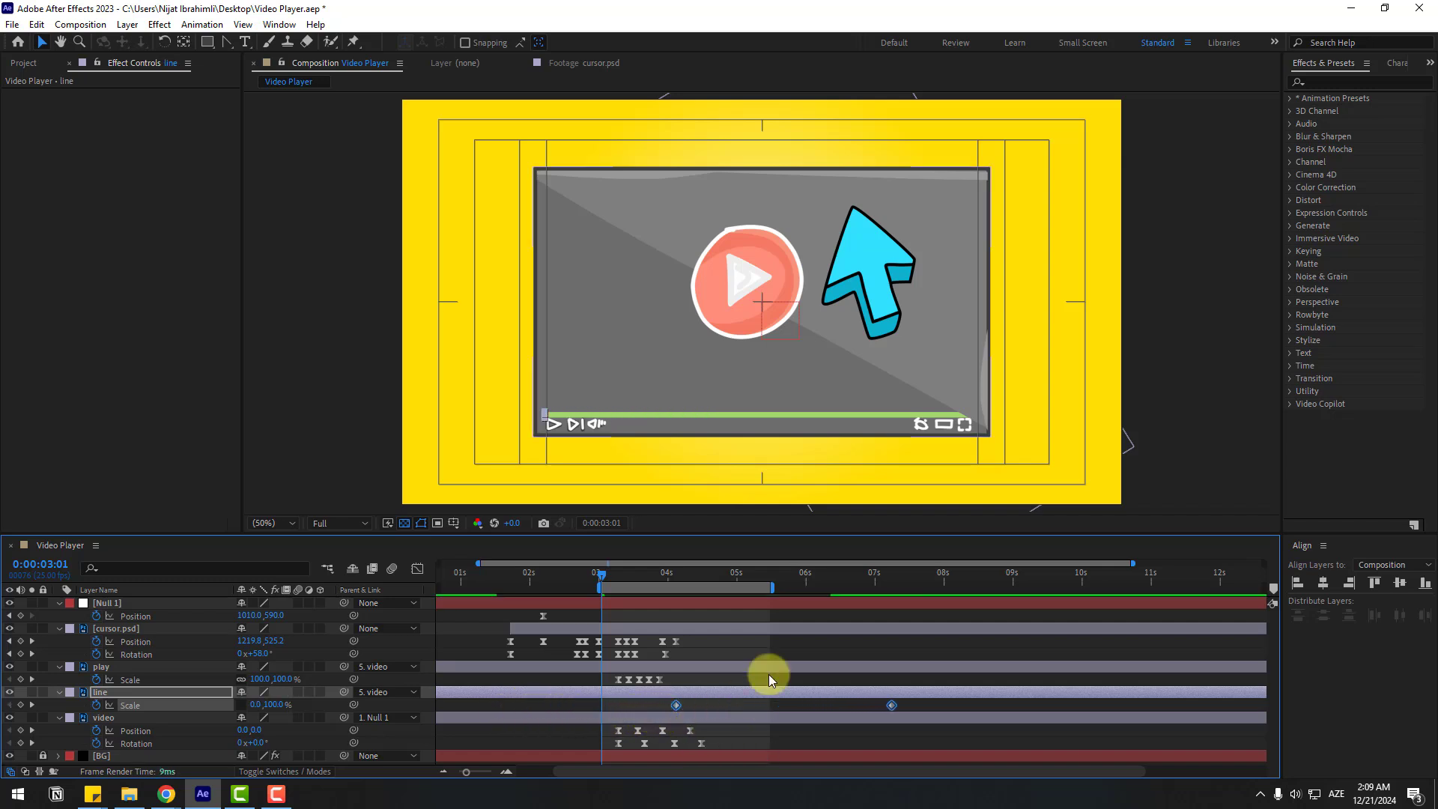
pyautogui.press('space')
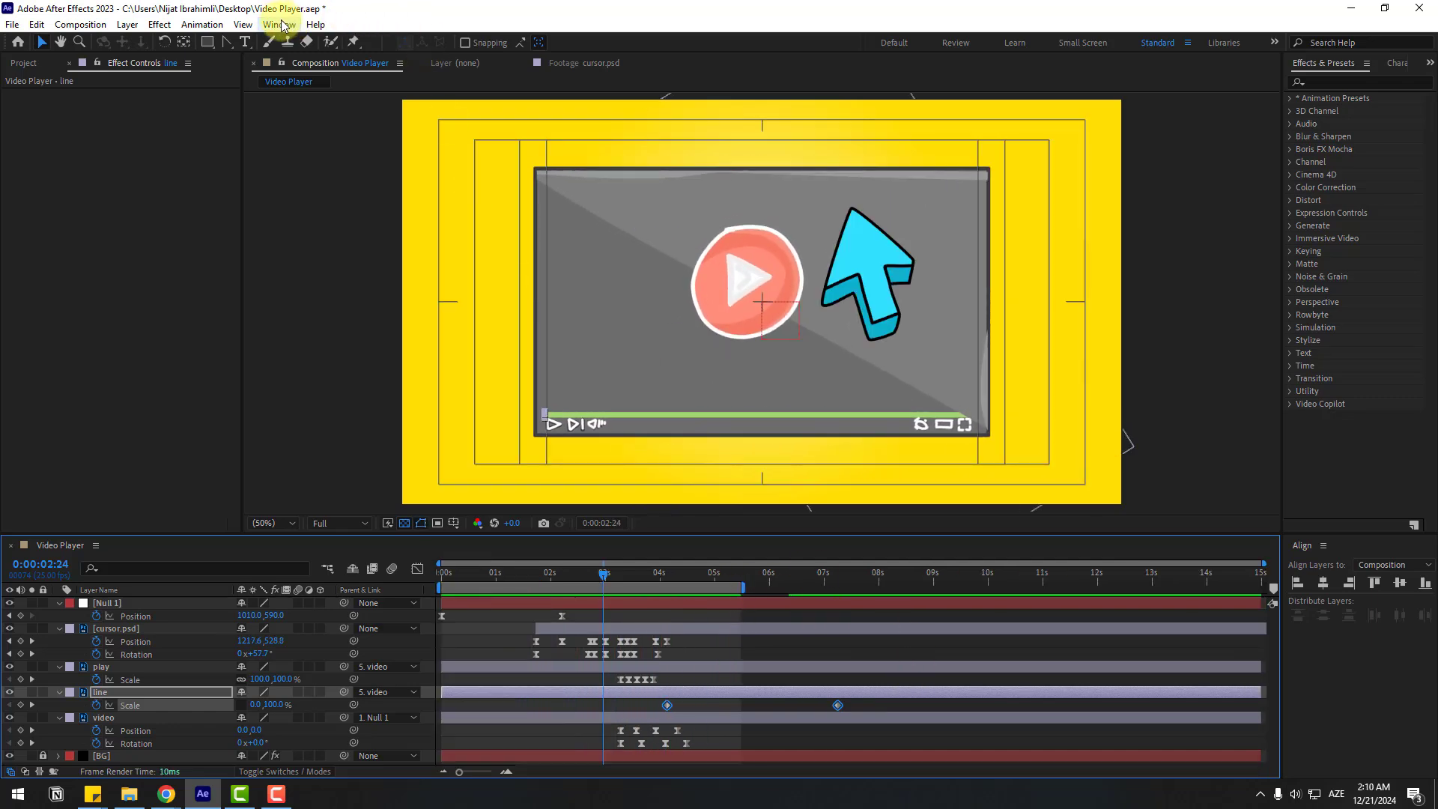
# Step: Add Particle Firework from Animation Composer 3's Starter Precomps > Shape Elements, then close the panel
pyautogui.click(281, 25)
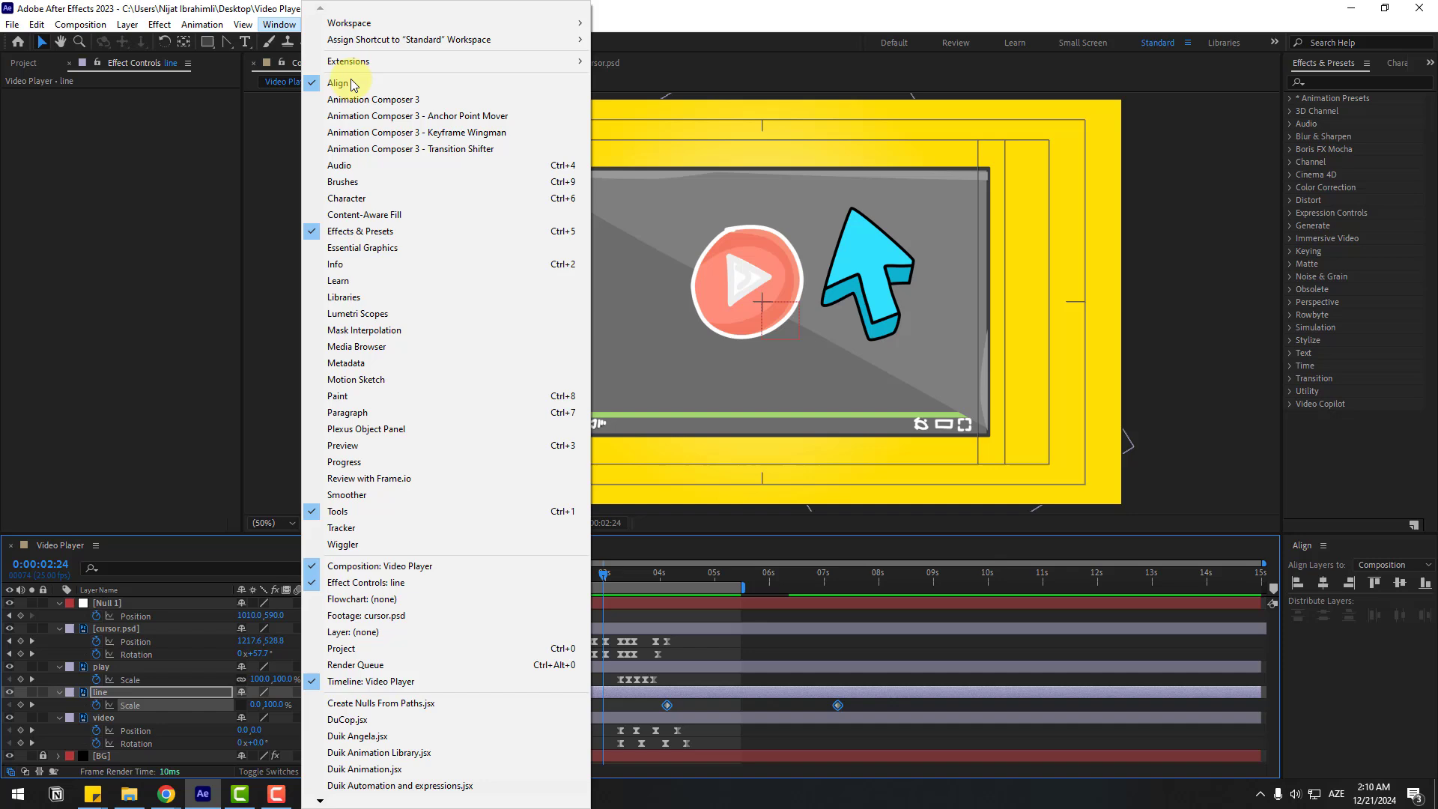
pyautogui.click(421, 100)
pyautogui.click(723, 515)
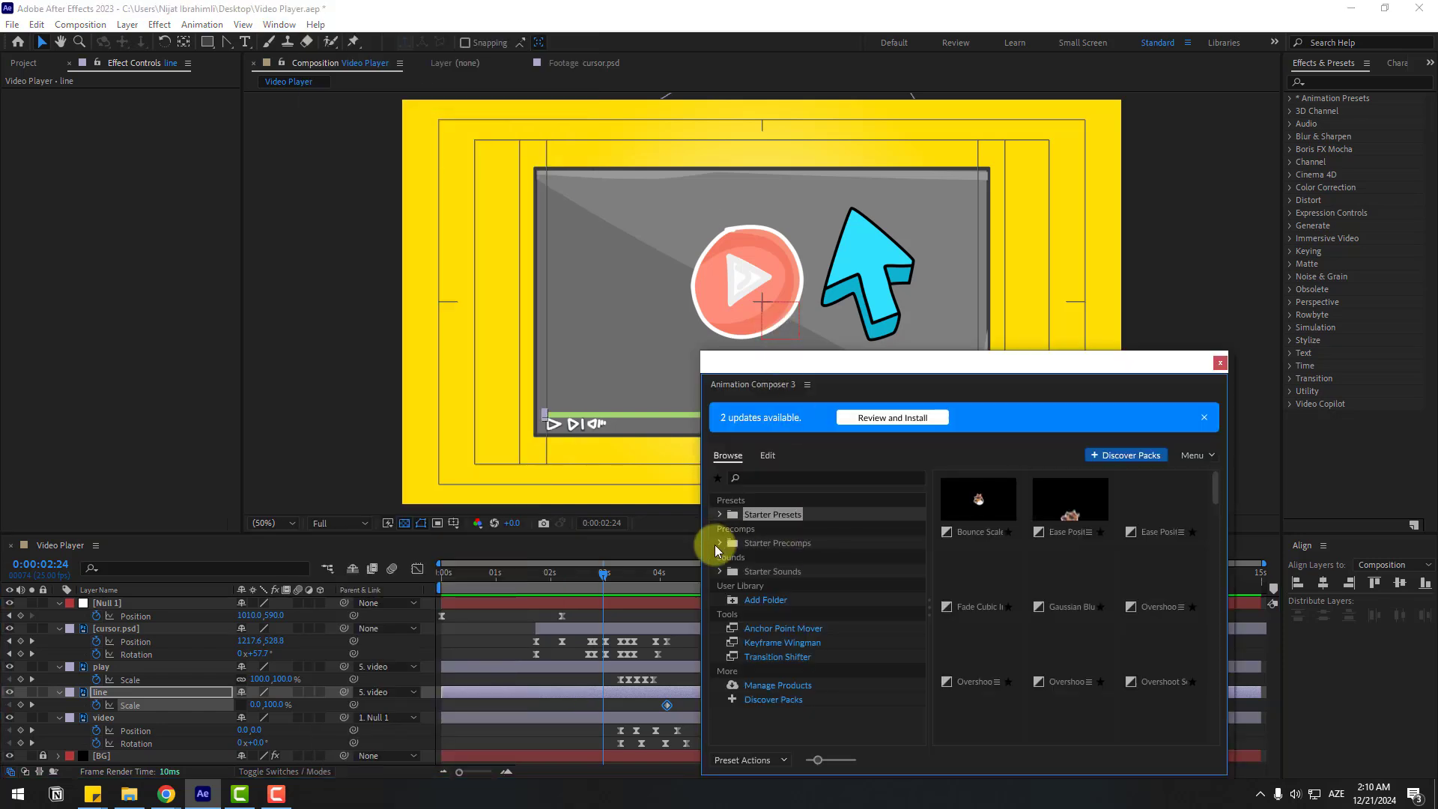
pyautogui.click(720, 544)
pyautogui.click(790, 572)
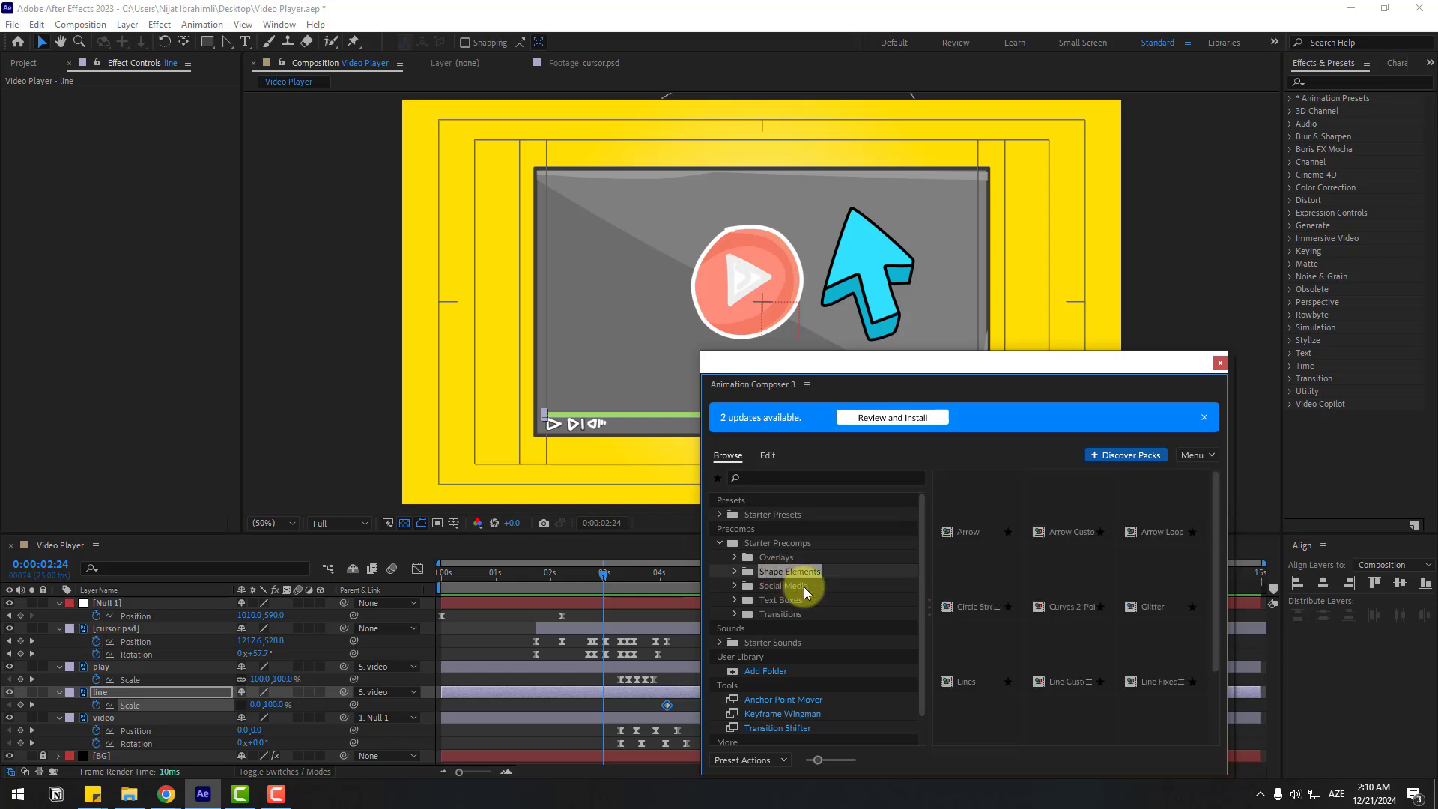
pyautogui.scroll(-2, 1112, 690)
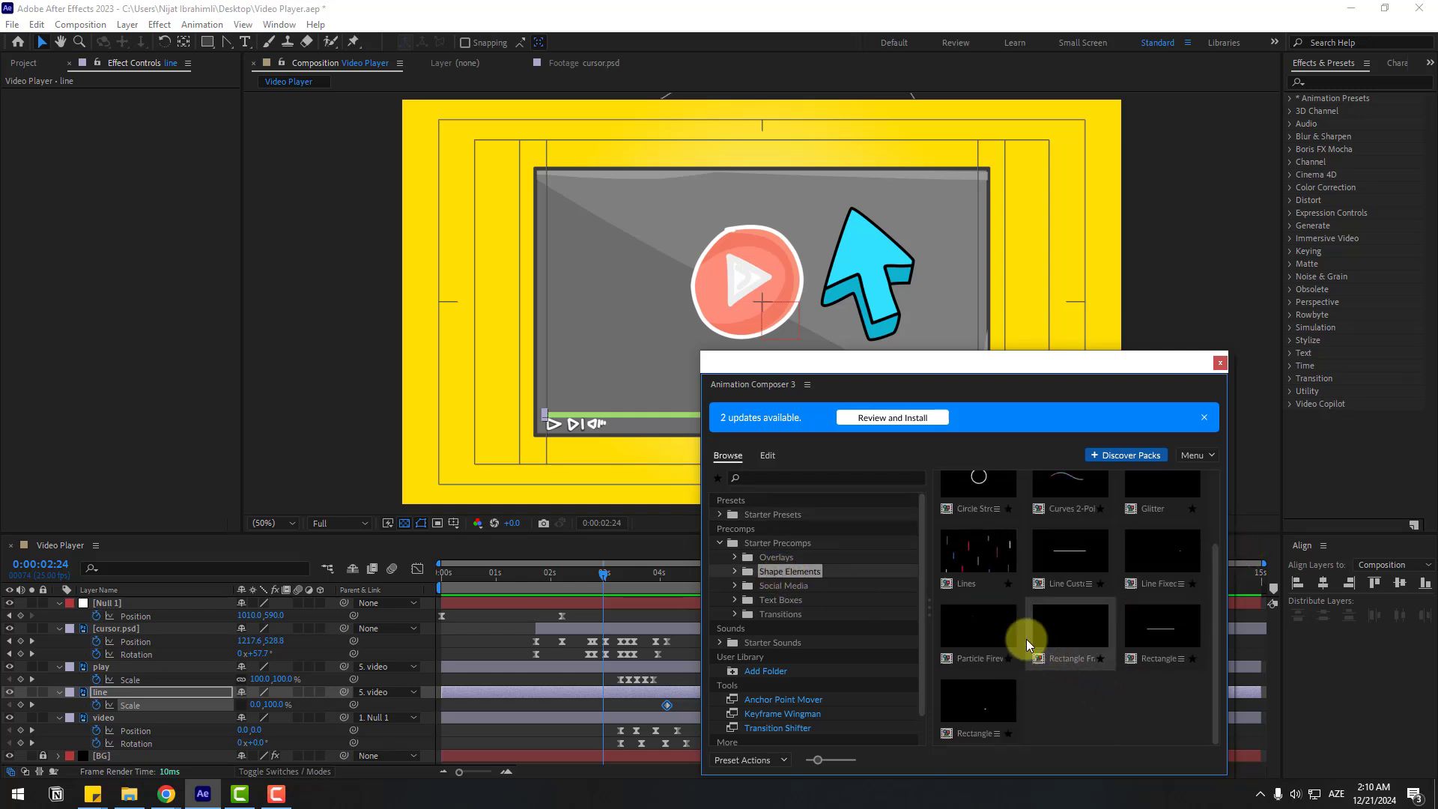
pyautogui.click(983, 629)
pyautogui.click(1183, 758)
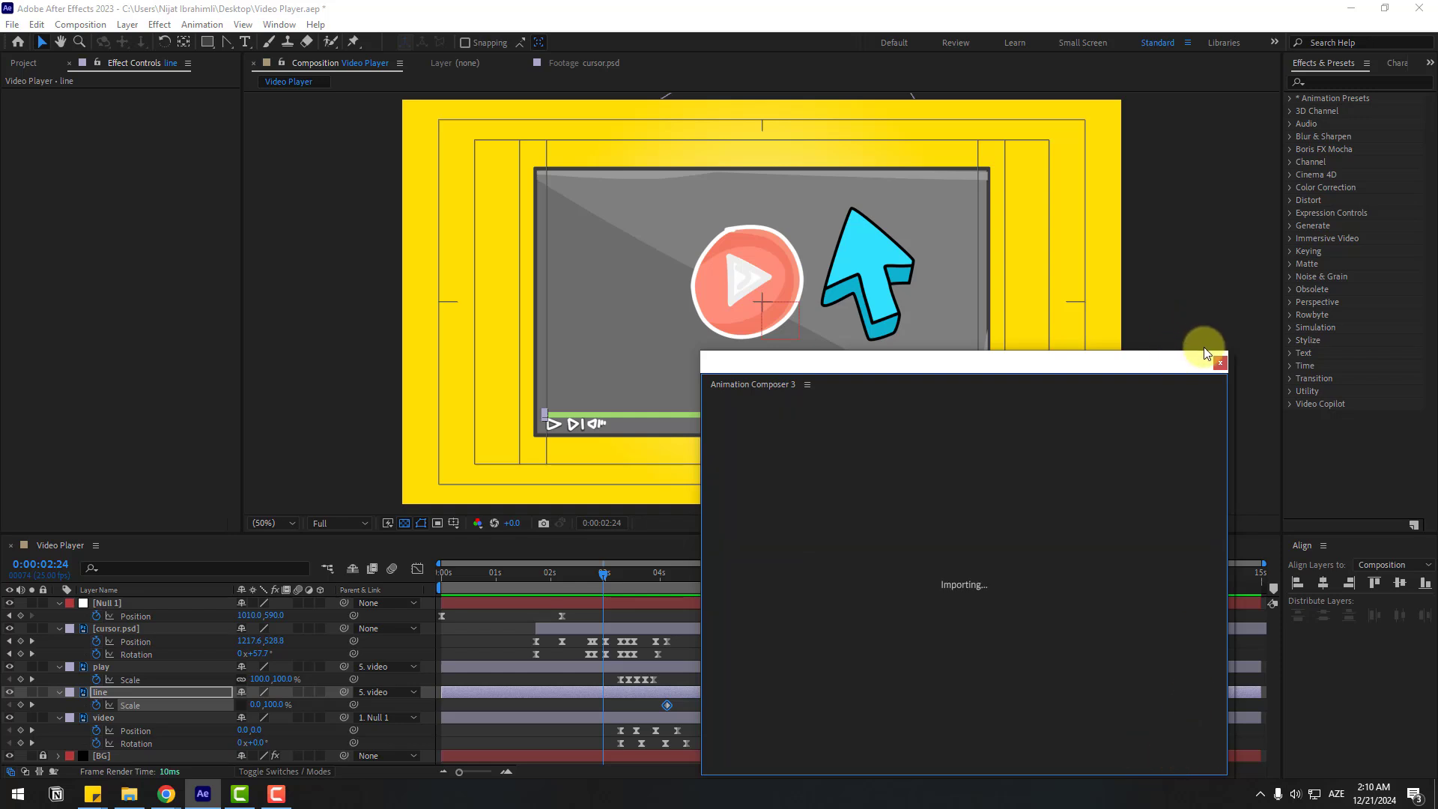
pyautogui.click(1219, 362)
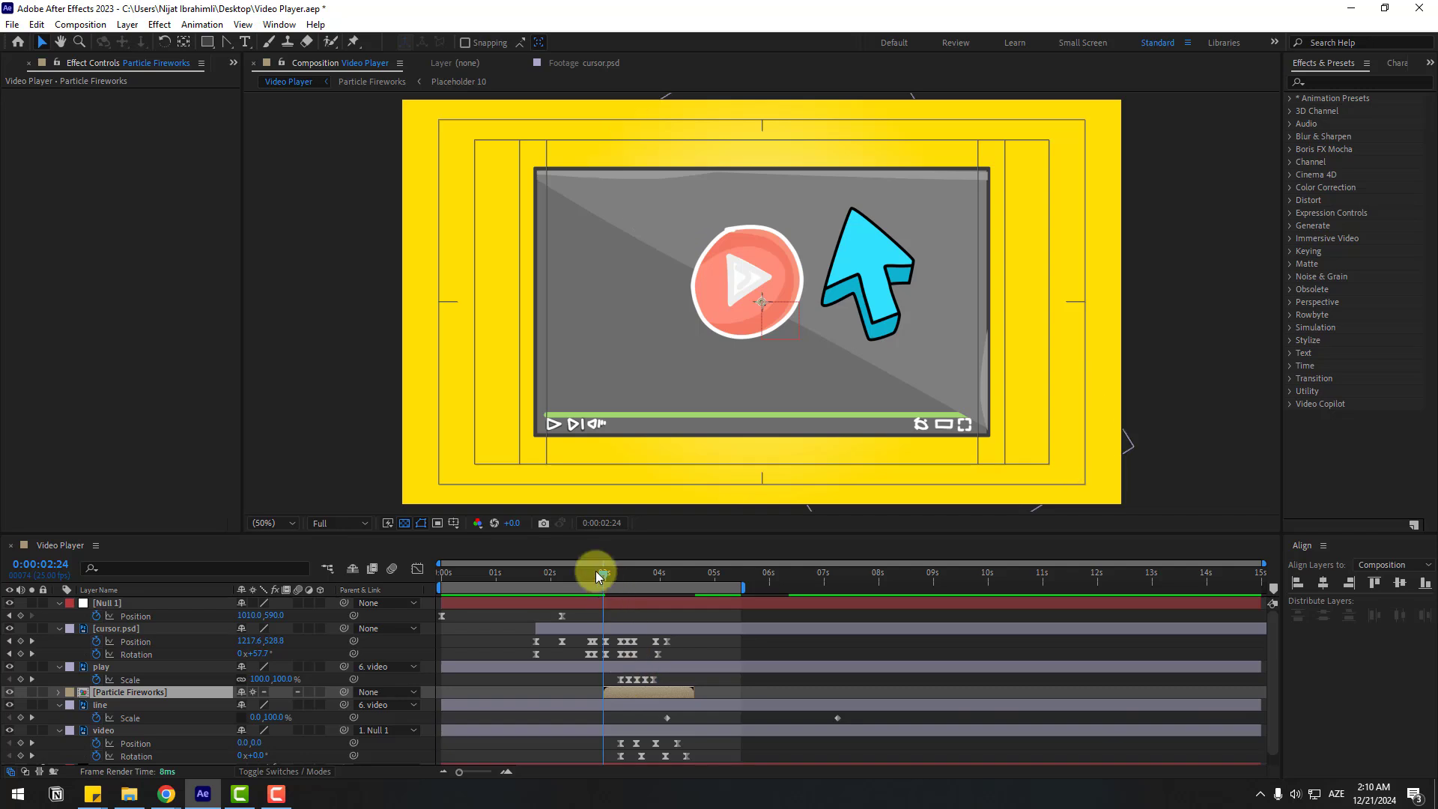
# Step: Place Particle Fireworks above the play layer and time its burst to the cursor's click
pyautogui.moveTo(595, 571)
pyautogui.mouseDown()
pyautogui.moveTo(614, 572)
pyautogui.moveTo(578, 577)
pyautogui.moveTo(620, 577)
pyautogui.mouseUp()
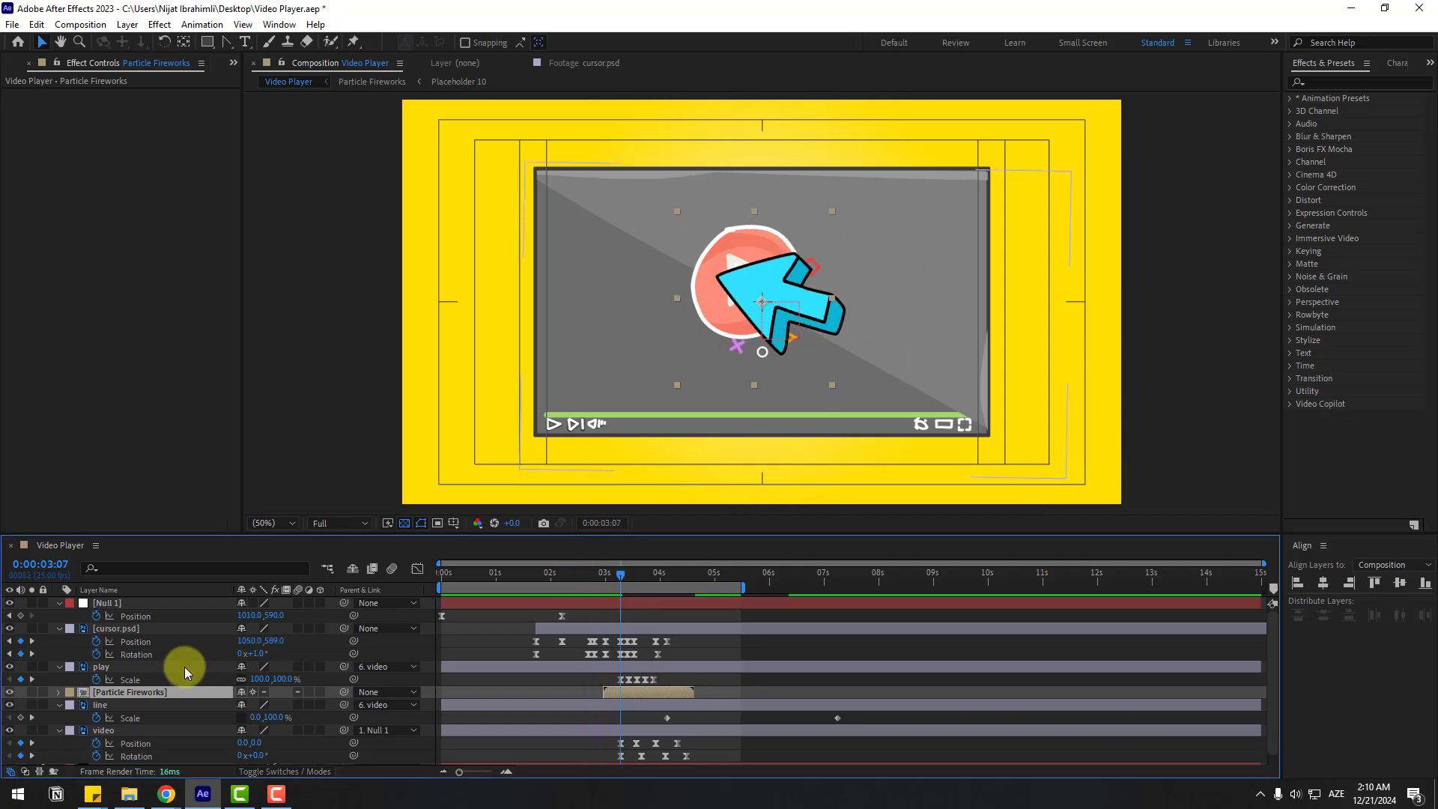
pyautogui.moveTo(109, 667); pyautogui.dragTo(108, 669)
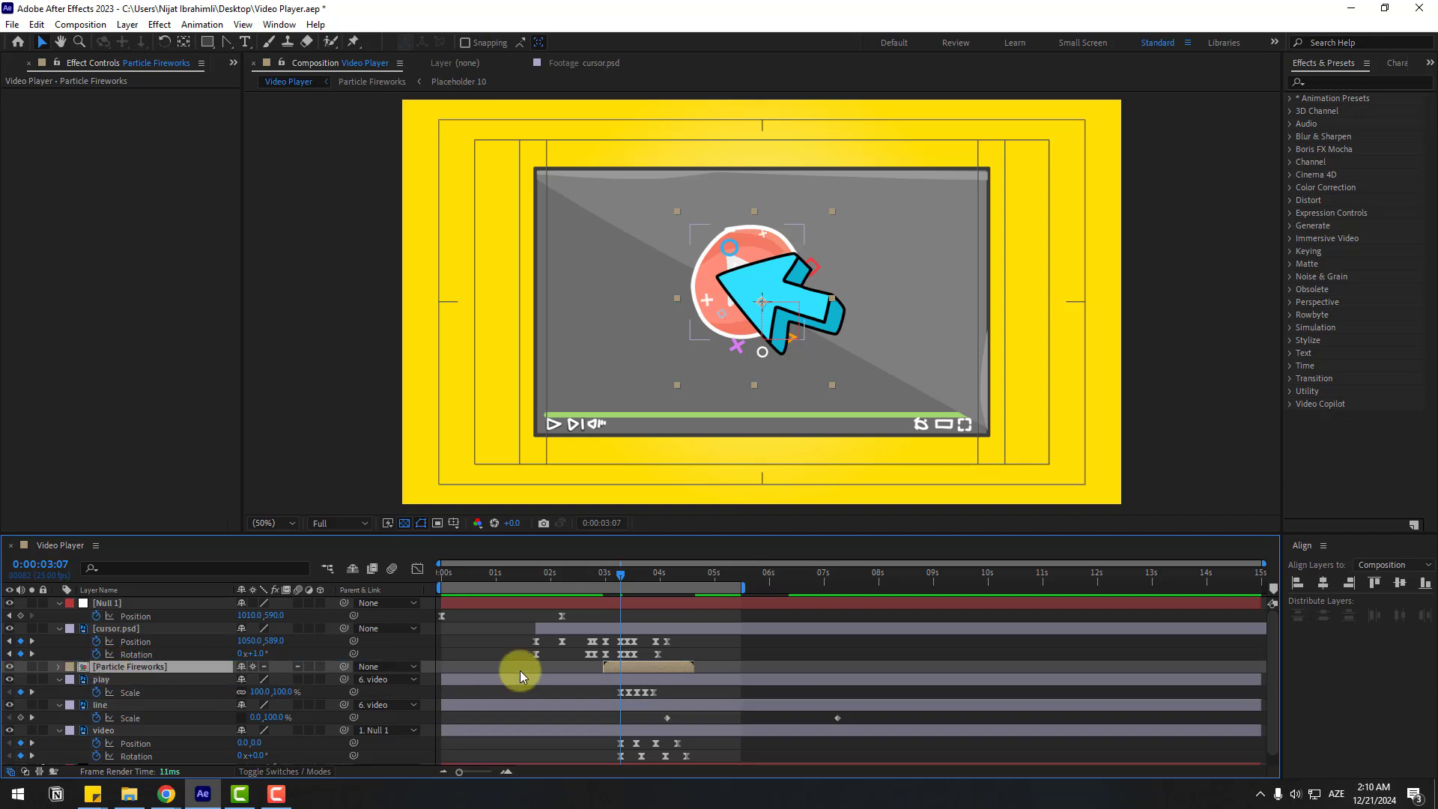
pyautogui.moveTo(625, 668); pyautogui.dragTo(628, 668)
pyautogui.moveTo(611, 576); pyautogui.dragTo(646, 578)
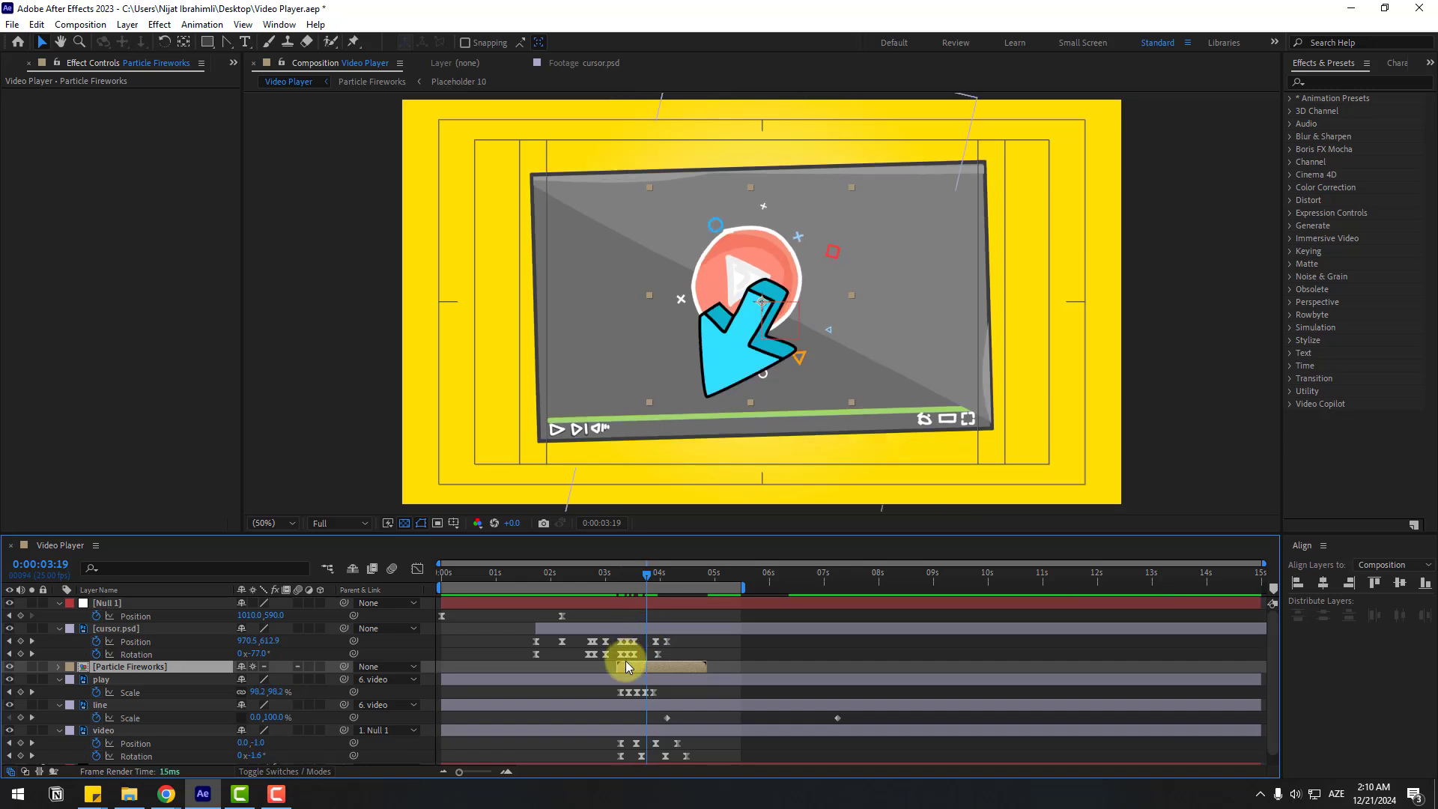
pyautogui.moveTo(626, 660); pyautogui.dragTo(630, 661)
pyautogui.moveTo(433, 595); pyautogui.dragTo(588, 588)
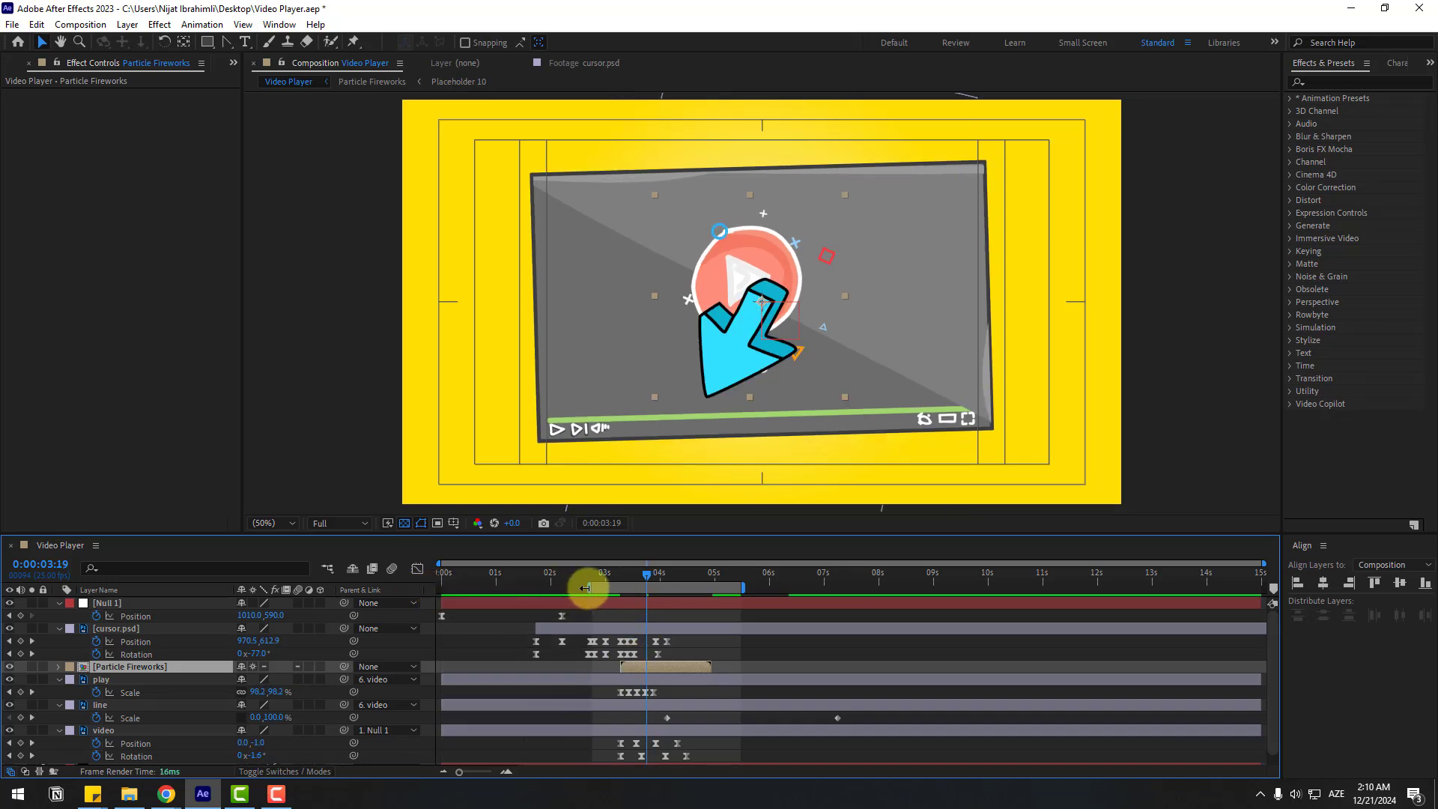
pyautogui.press('space')
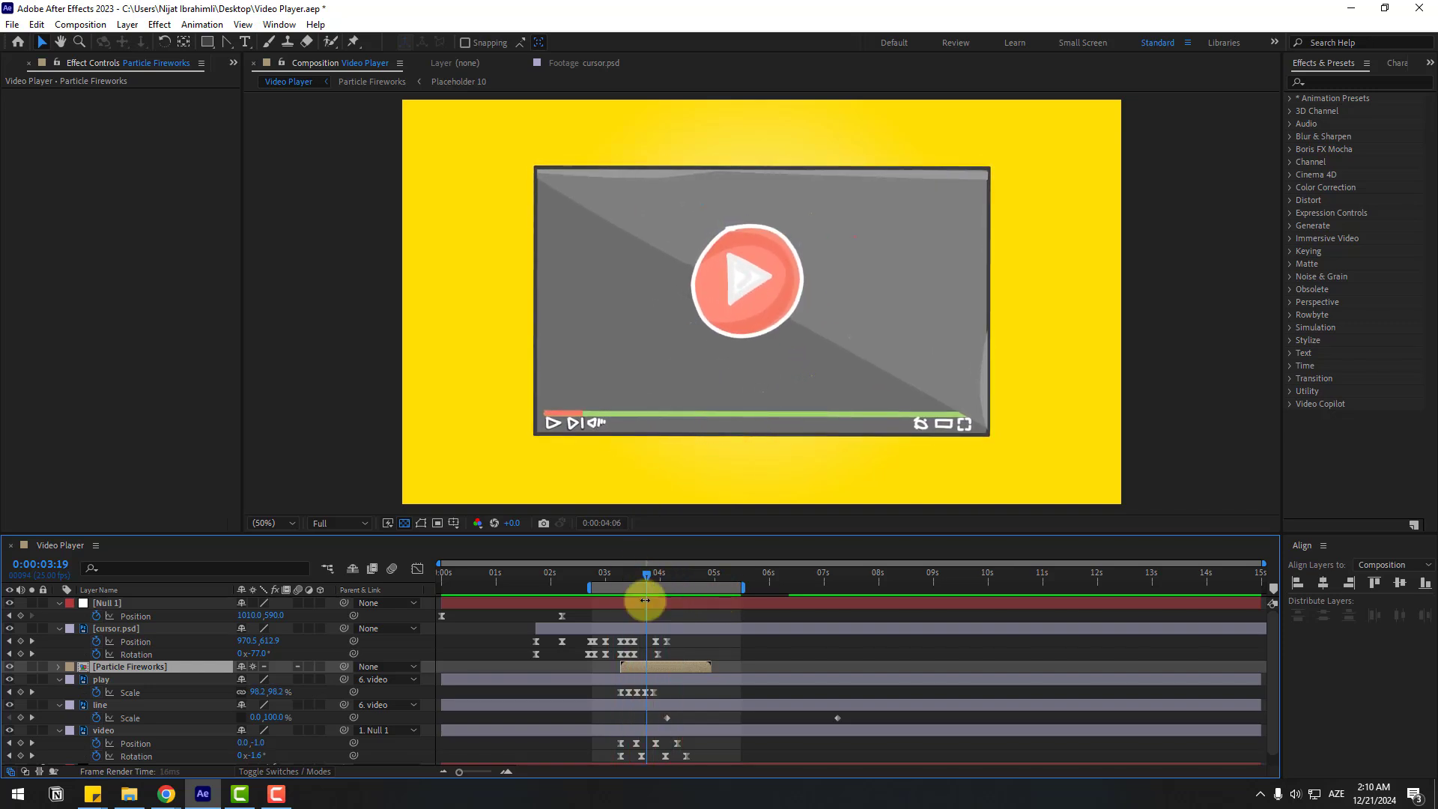
pyautogui.press('space')
# Step: Scale the Particle Fireworks layer to 138% and preview the burst
pyautogui.press('s')
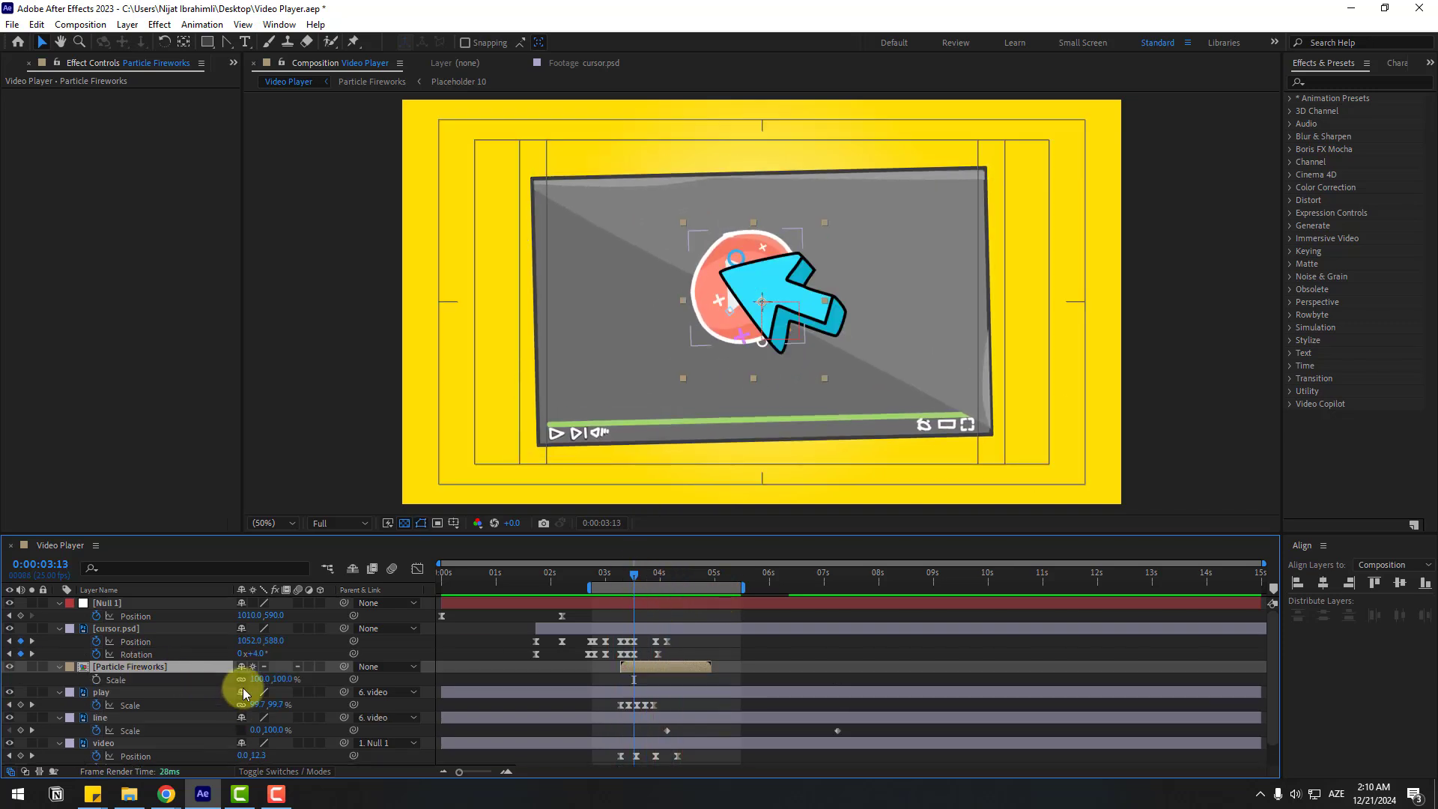
pyautogui.moveTo(257, 680); pyautogui.dragTo(270, 684)
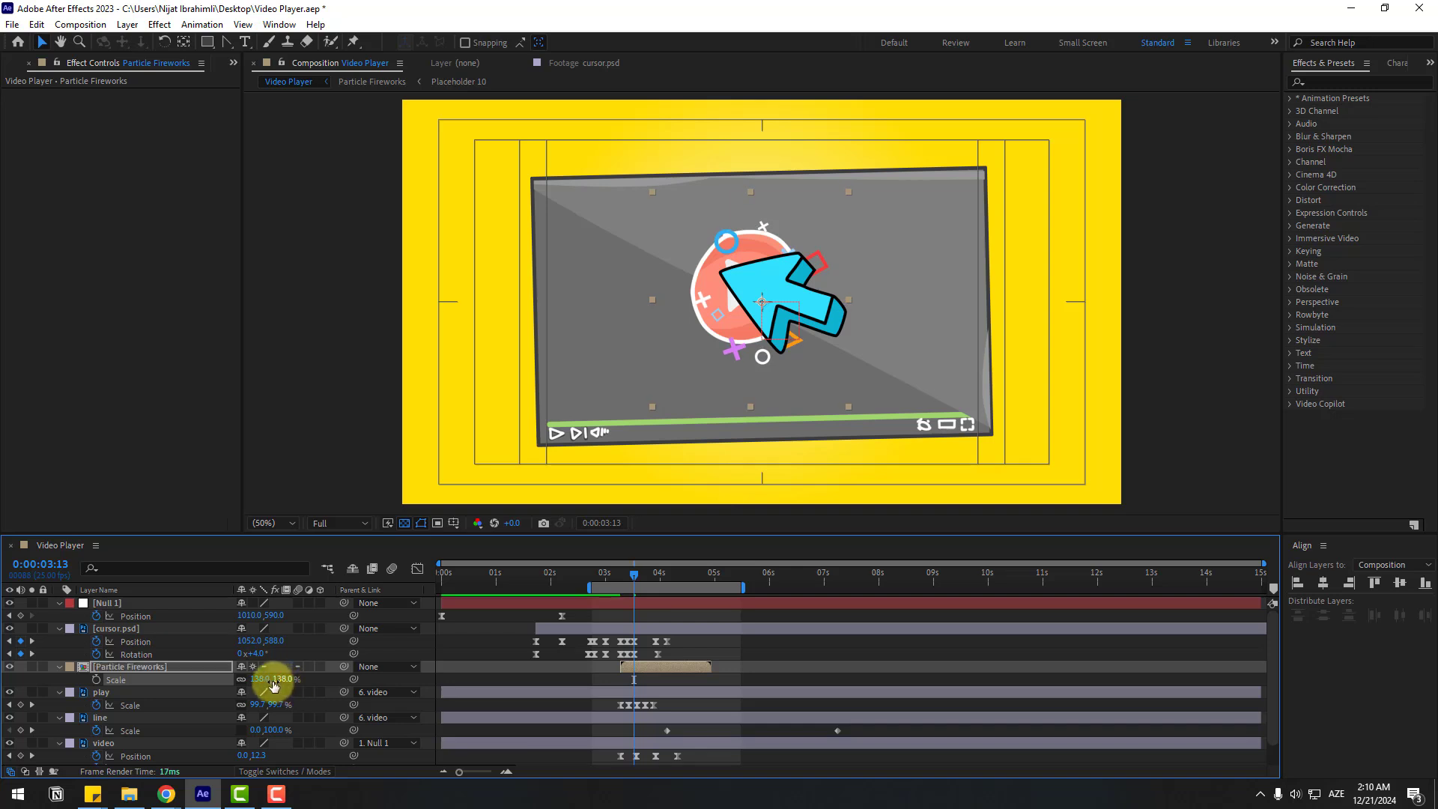
pyautogui.press('space')
pyautogui.click(636, 665)
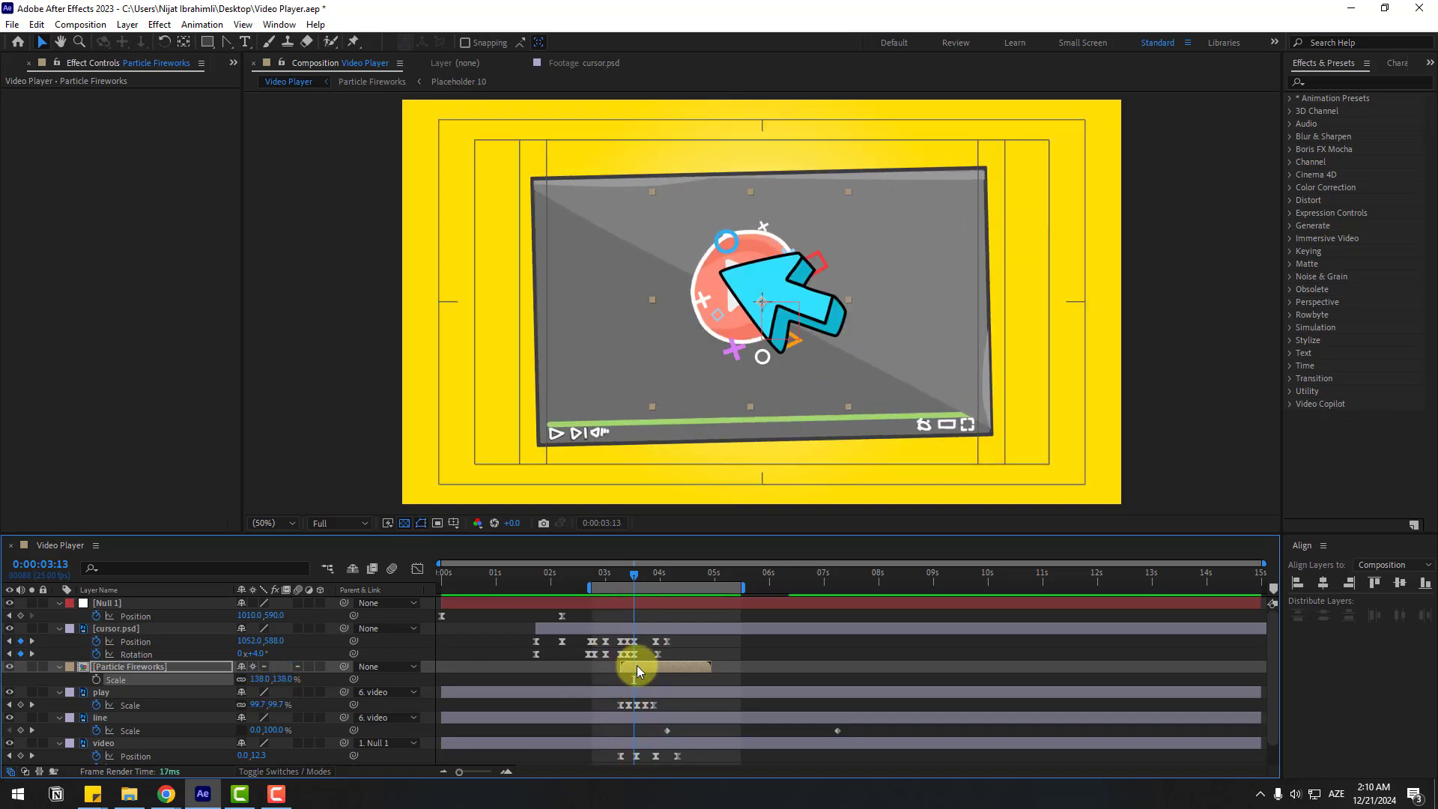
pyautogui.press('space')
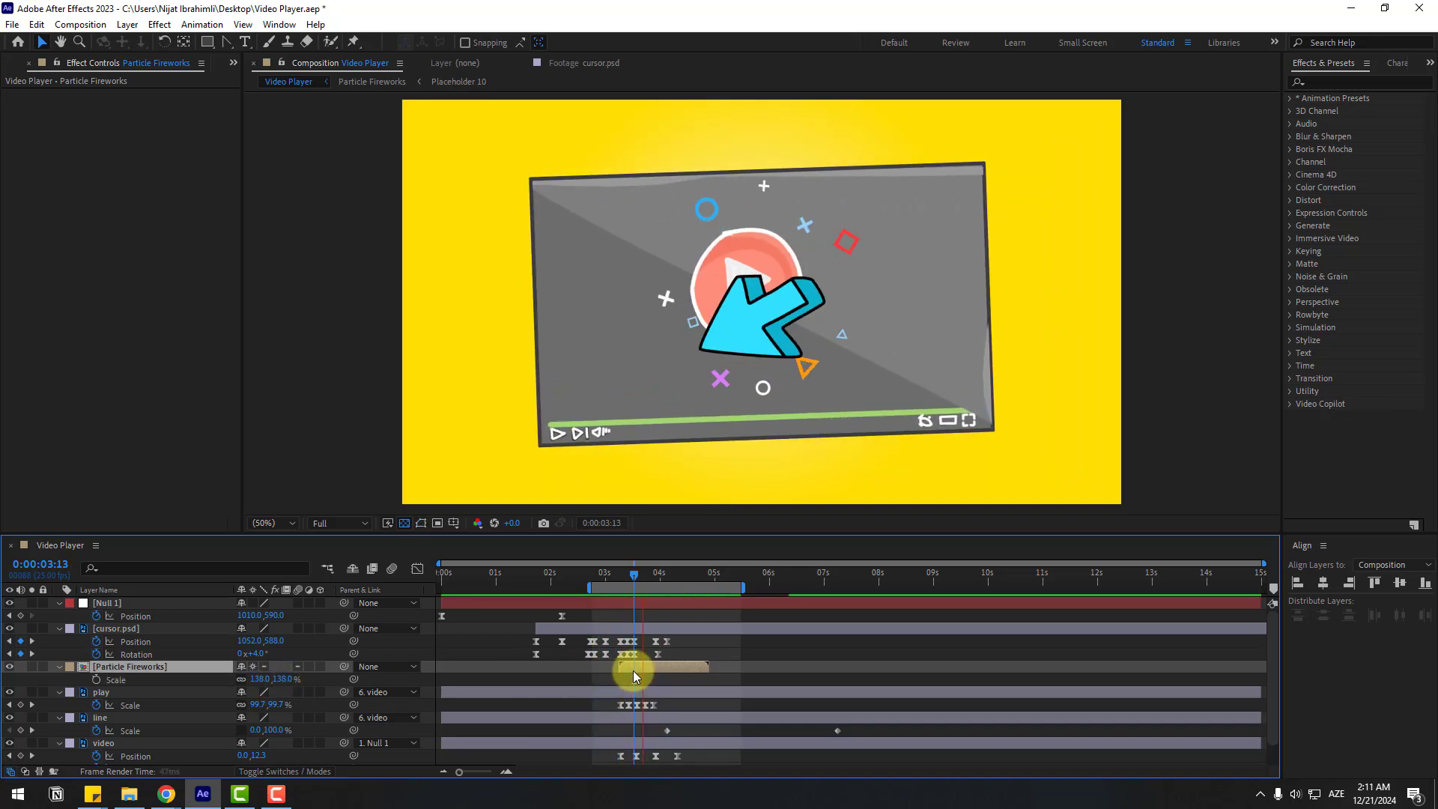